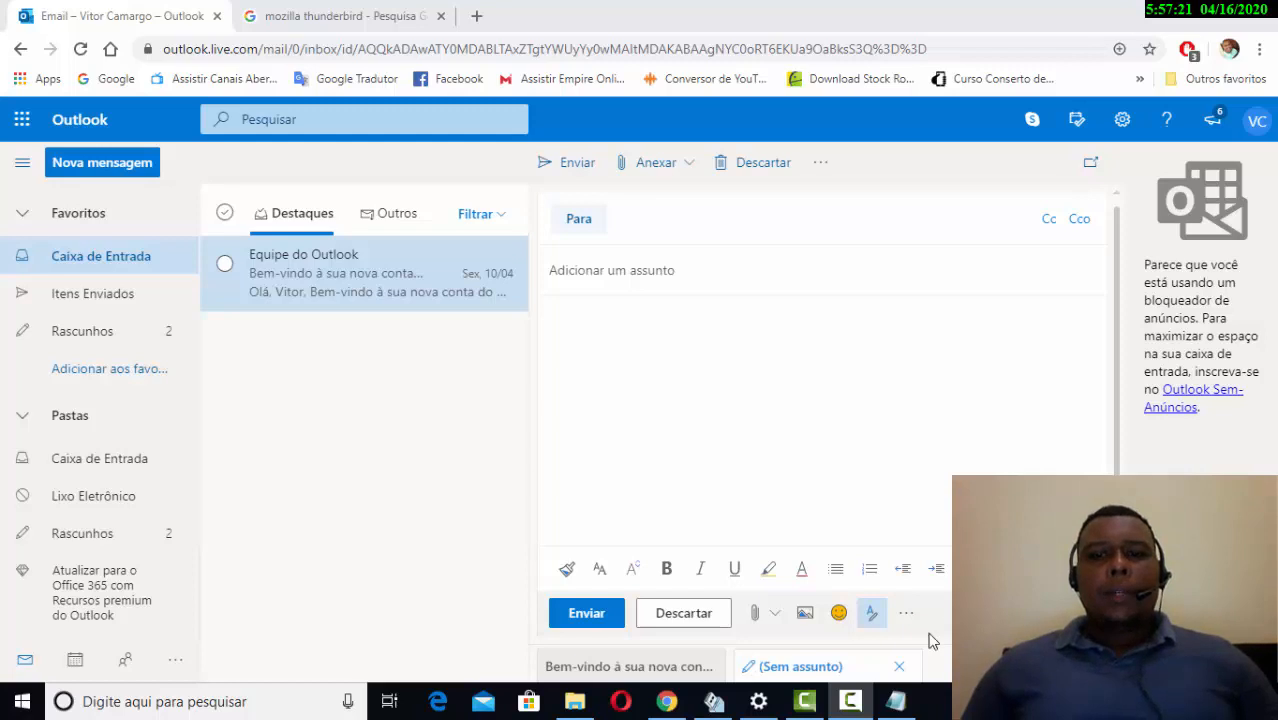
# - Launch Microsoft Word 2010 from the Windows Start menu to get a blank Documento1
pyautogui.click(851, 702)
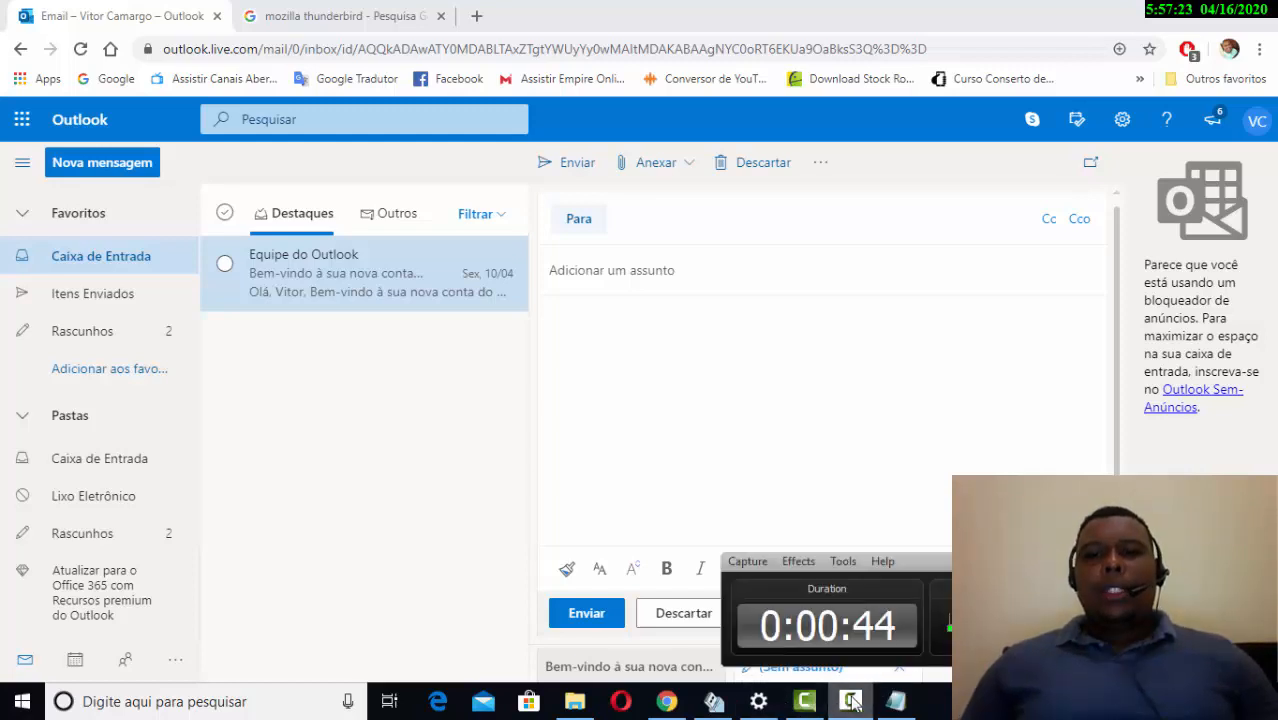
pyautogui.click(851, 702)
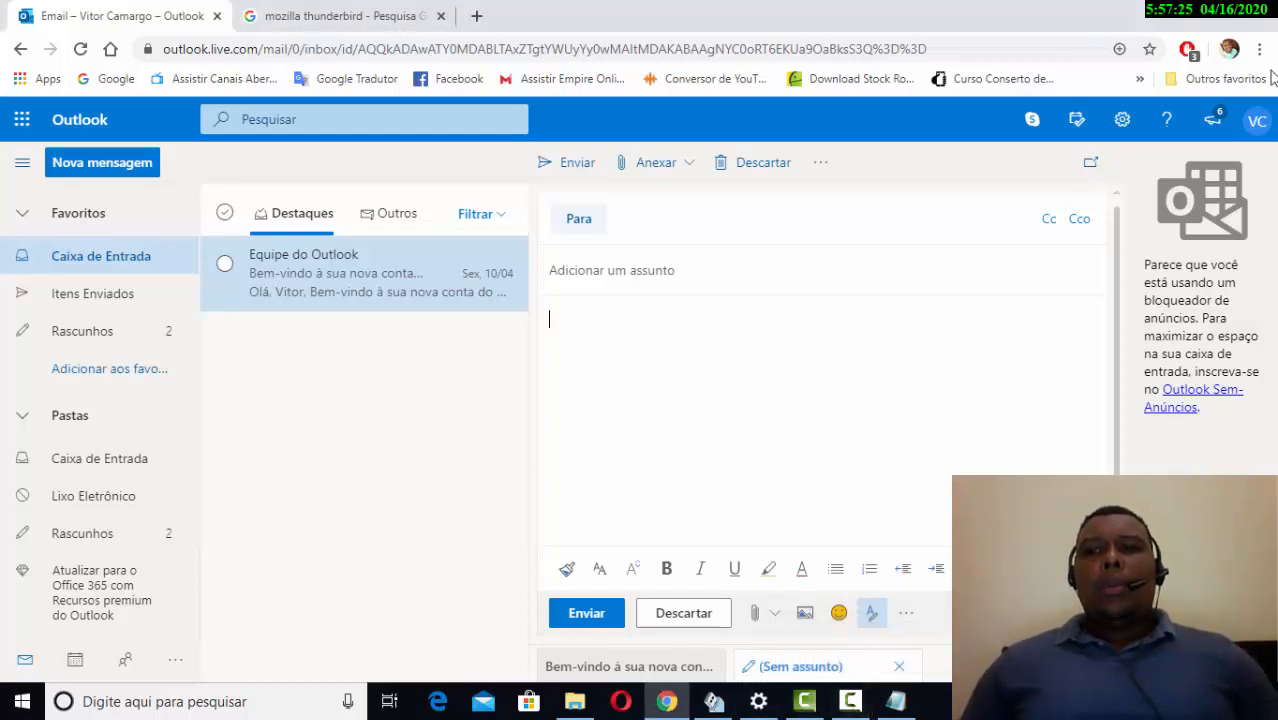
pyautogui.click(1256, 119)
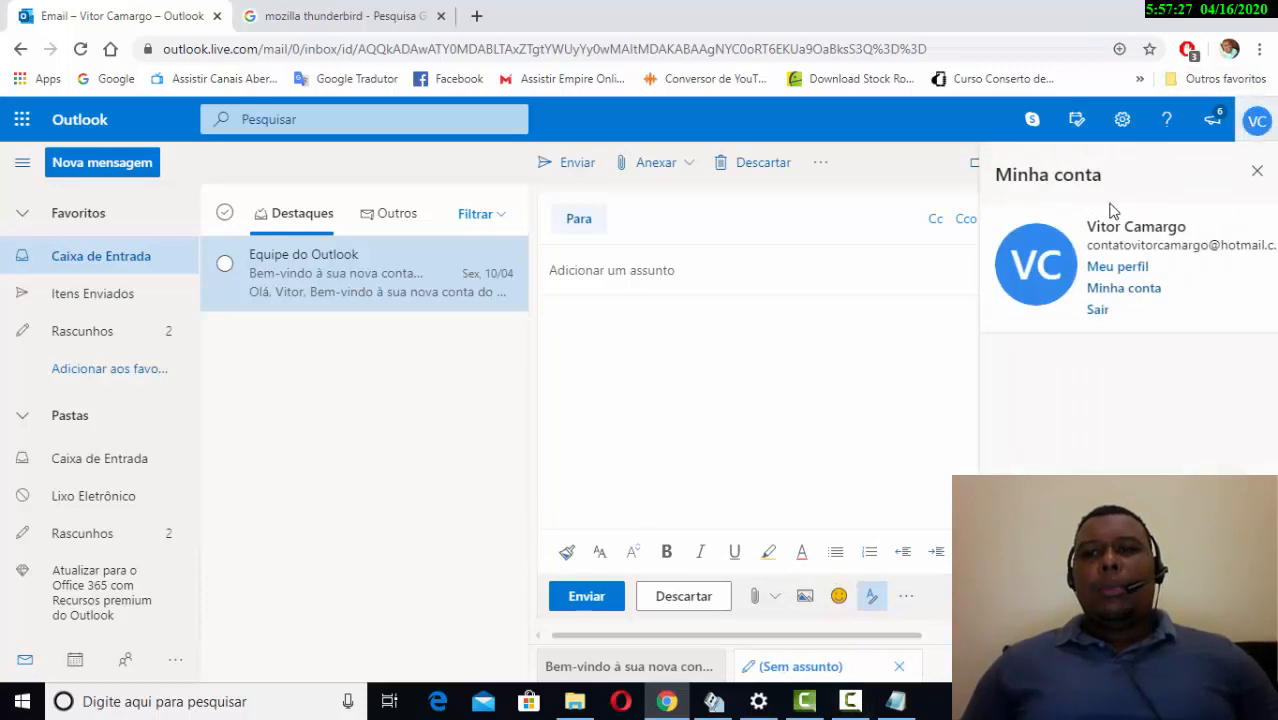
pyautogui.click(1262, 137)
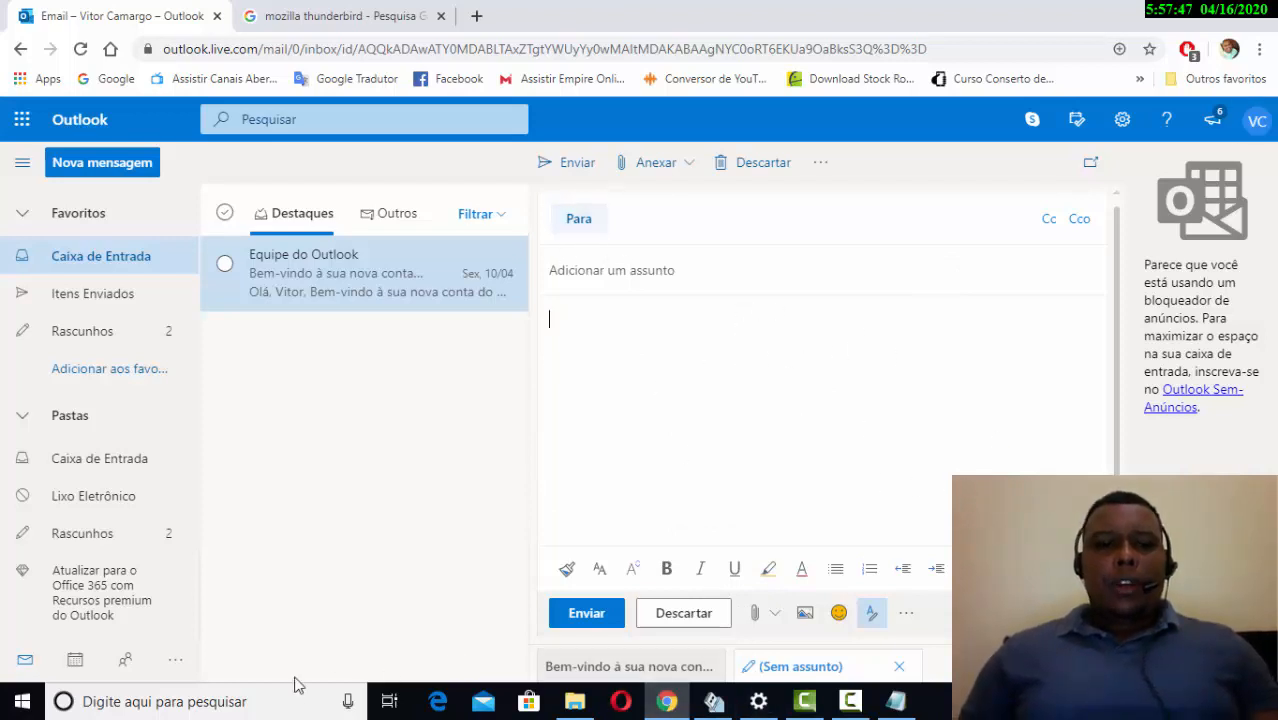
pyautogui.click(10, 695)
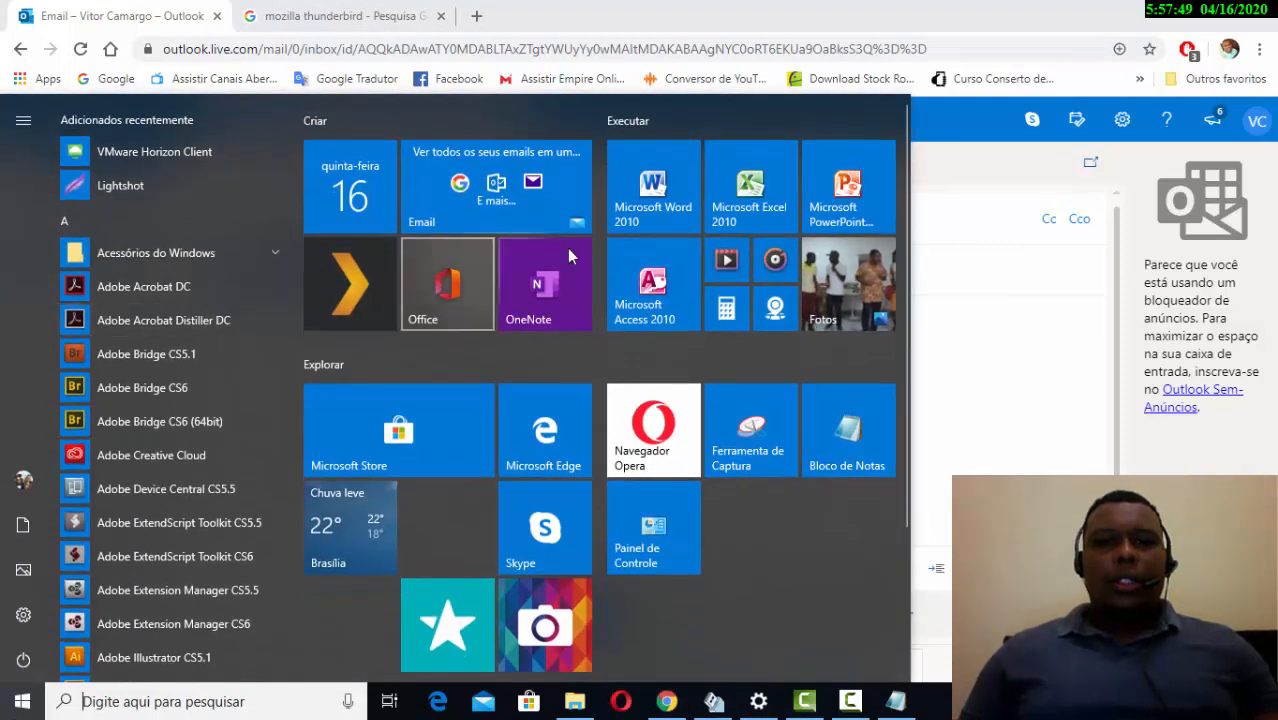
pyautogui.press('Escape')
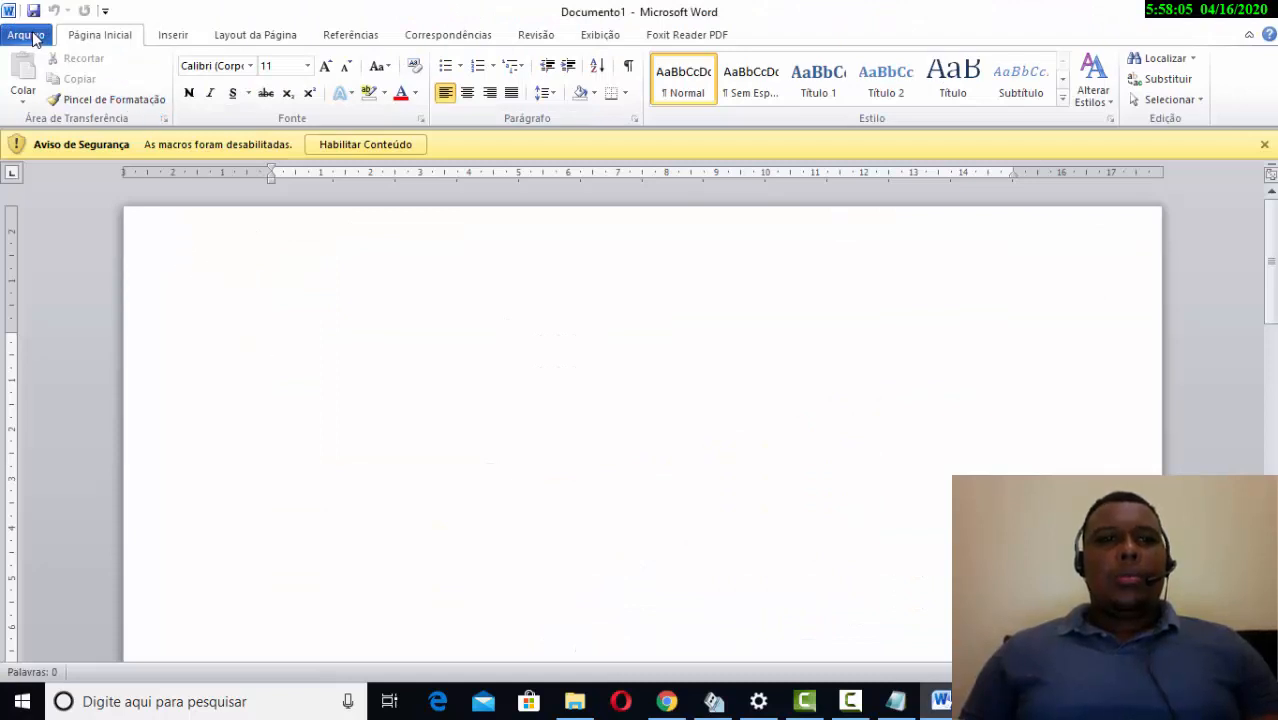
# - Open the recent document 'A Importancia da Informática nas empresas', copy all its text, and return to Outlook
pyautogui.click(28, 36)
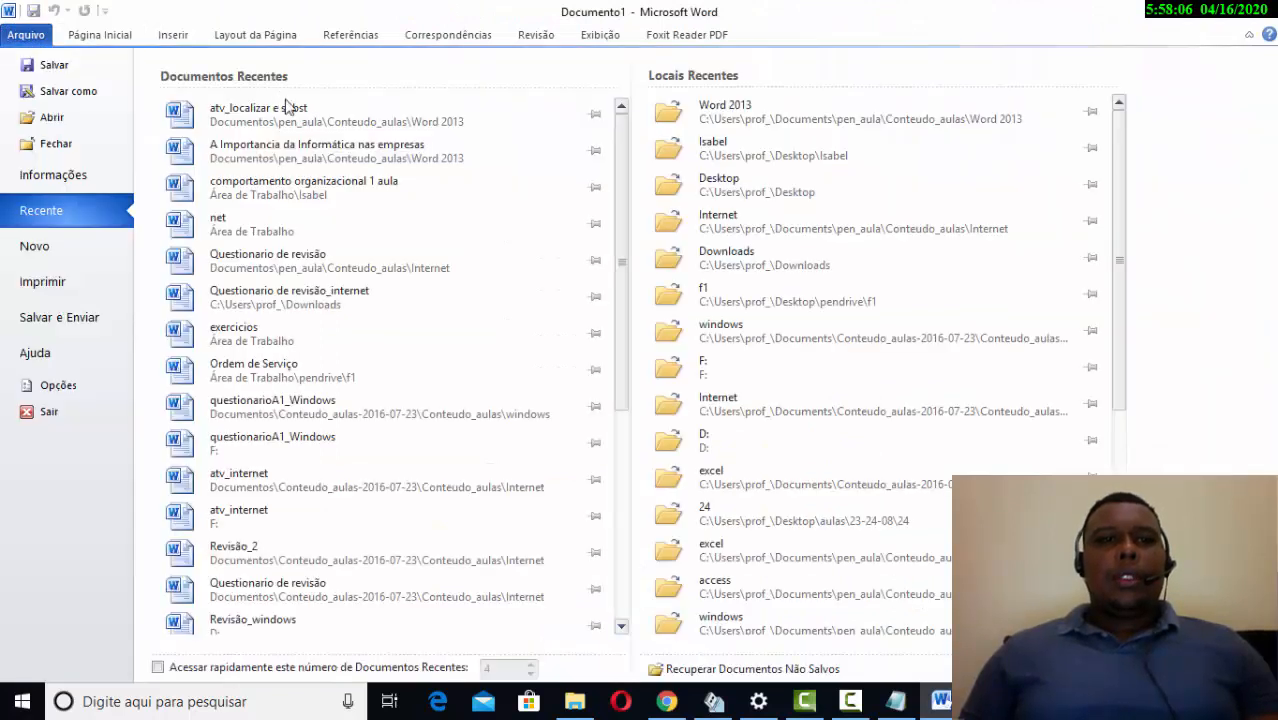
pyautogui.click(340, 183)
pyautogui.click(399, 158)
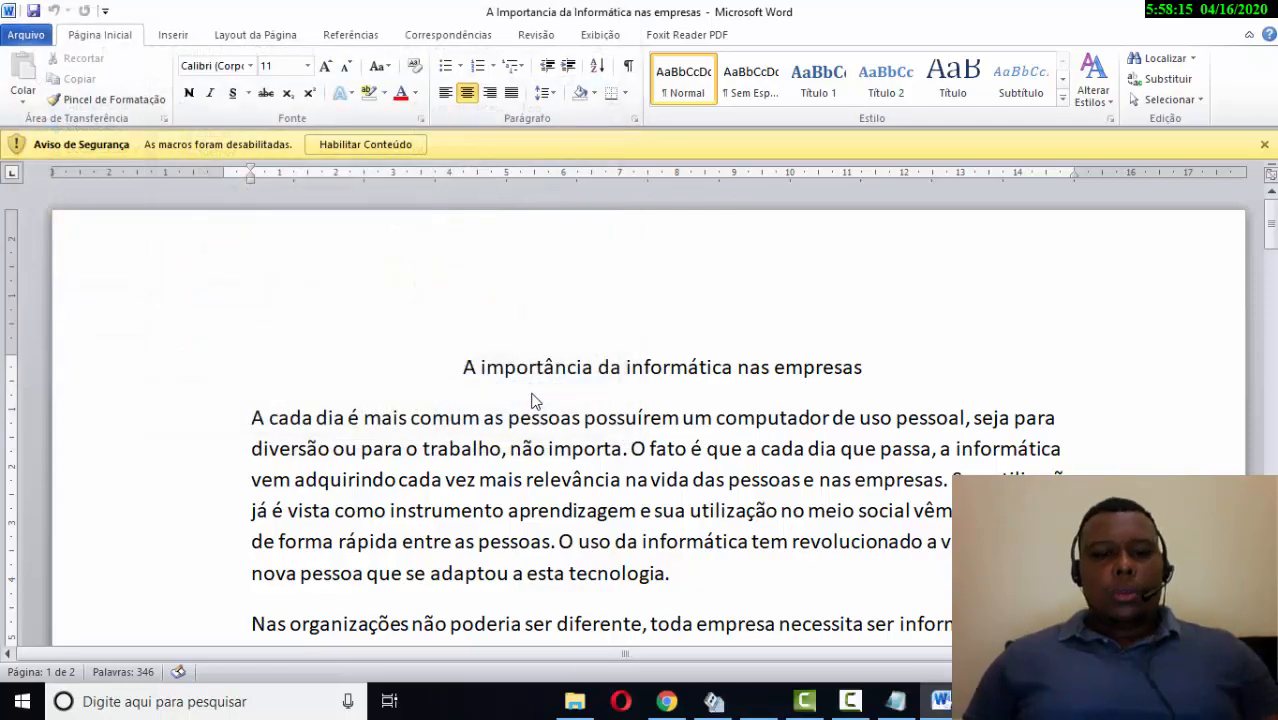
pyautogui.hotkey('ctrl', 'a')
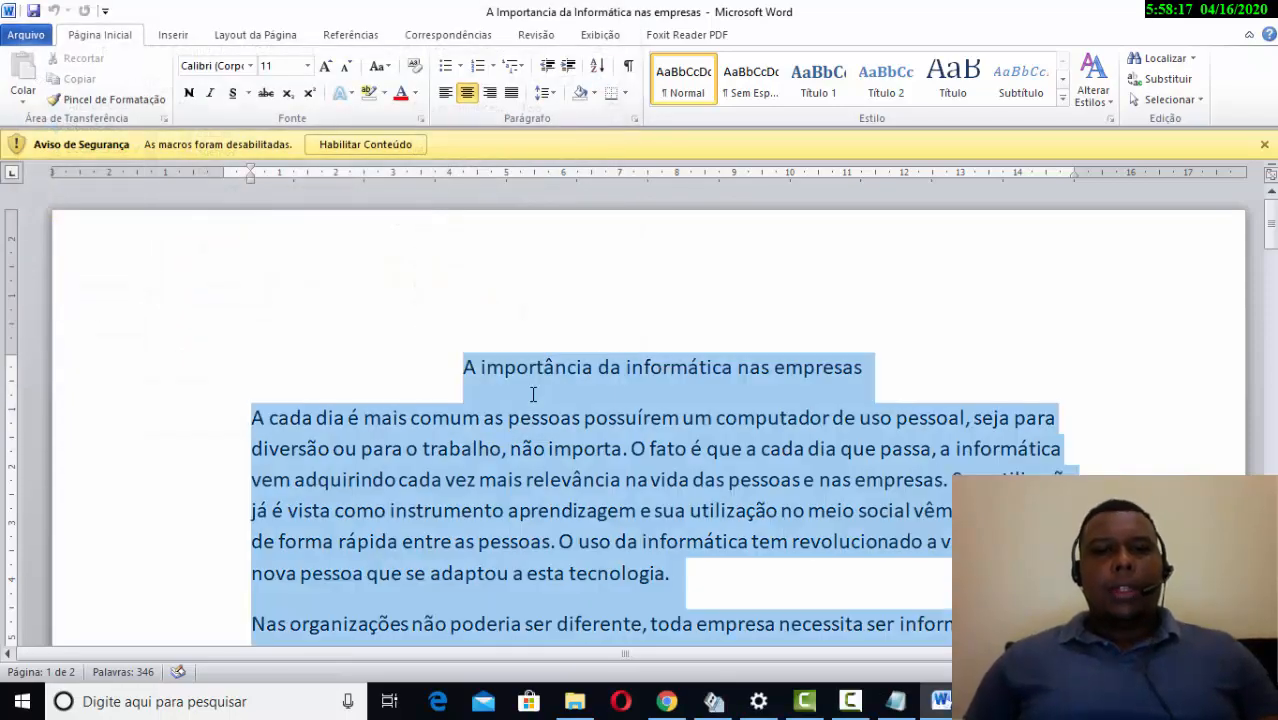
pyautogui.hotkey('alt', 'Tab')
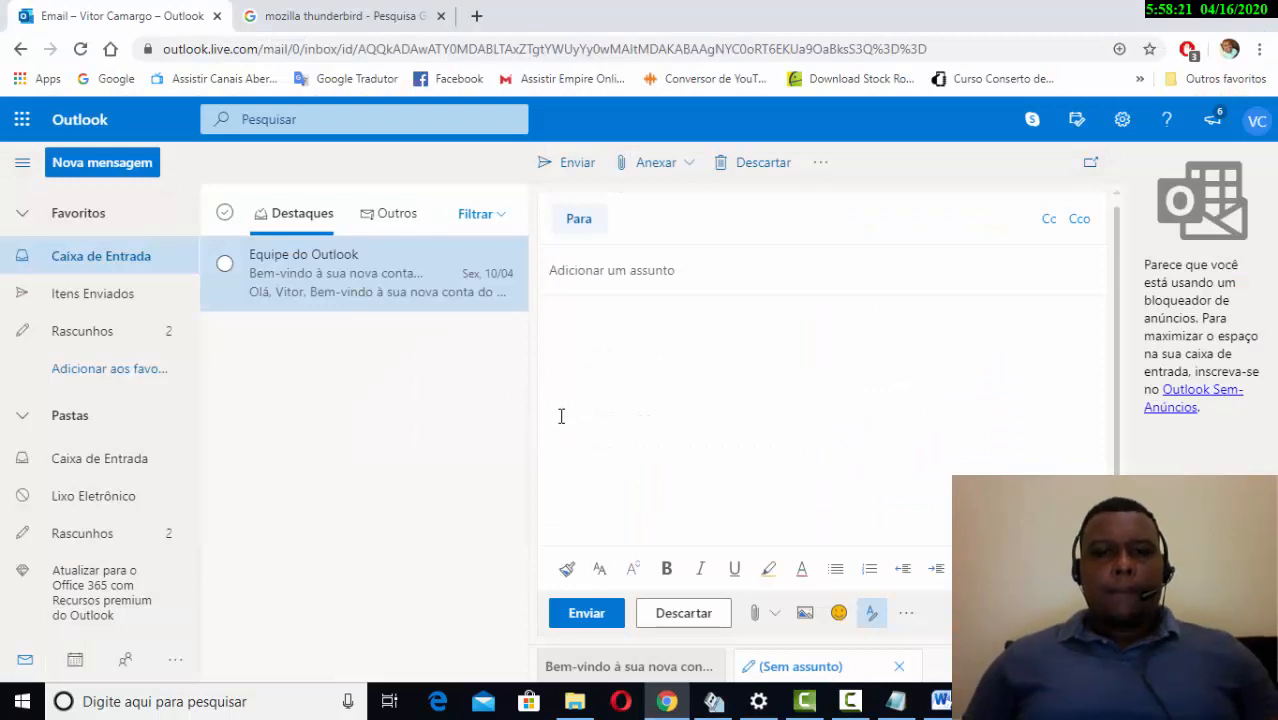
# - Paste the copied Word article into the Outlook message body
pyautogui.hotkey('ctrl', 'v')
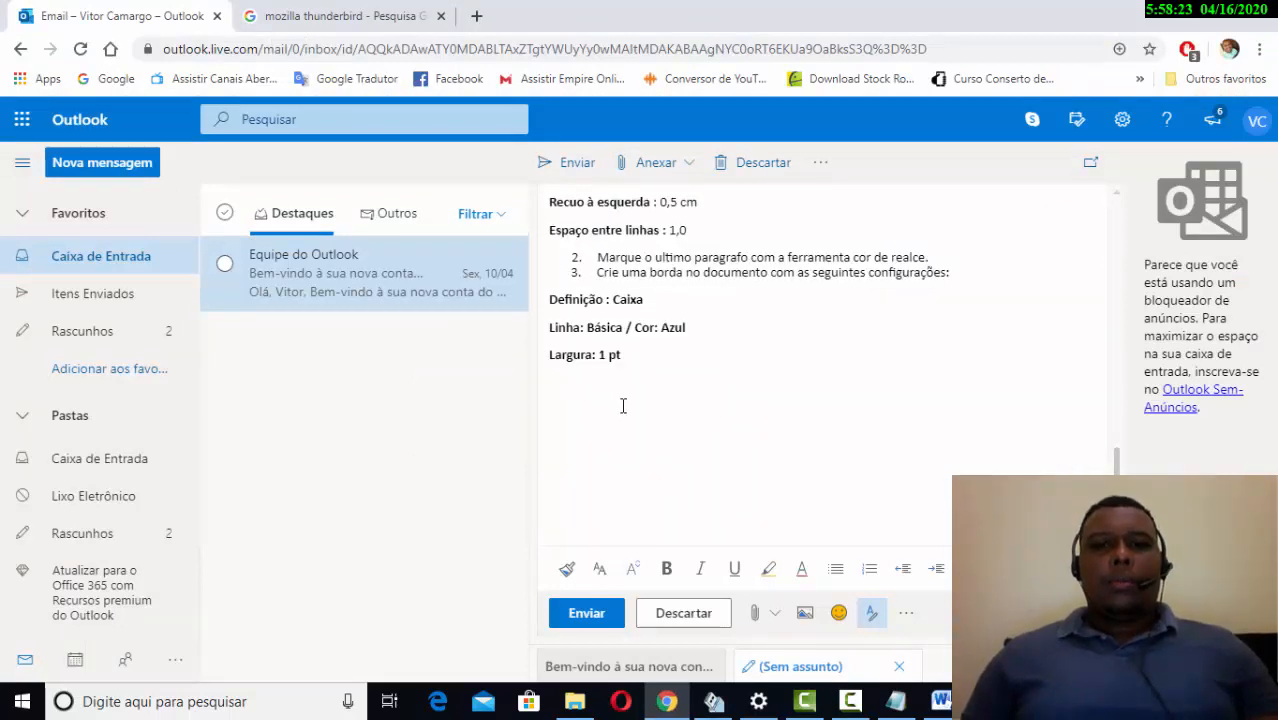
pyautogui.scroll(10, 633, 410)
pyautogui.moveTo(696, 362); pyautogui.dragTo(855, 375)
pyautogui.scroll(-2, 632, 472)
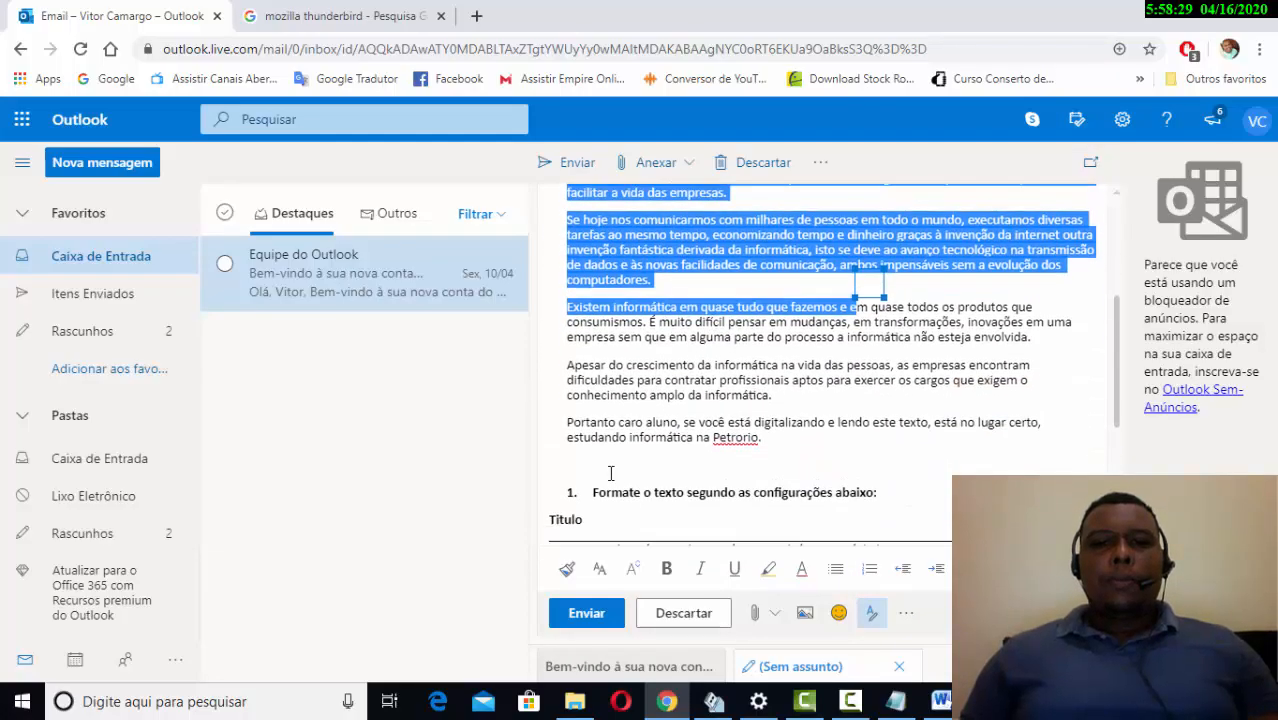
pyautogui.moveTo(566, 397); pyautogui.dragTo(940, 640)
pyautogui.scroll(-6, 1004, 457)
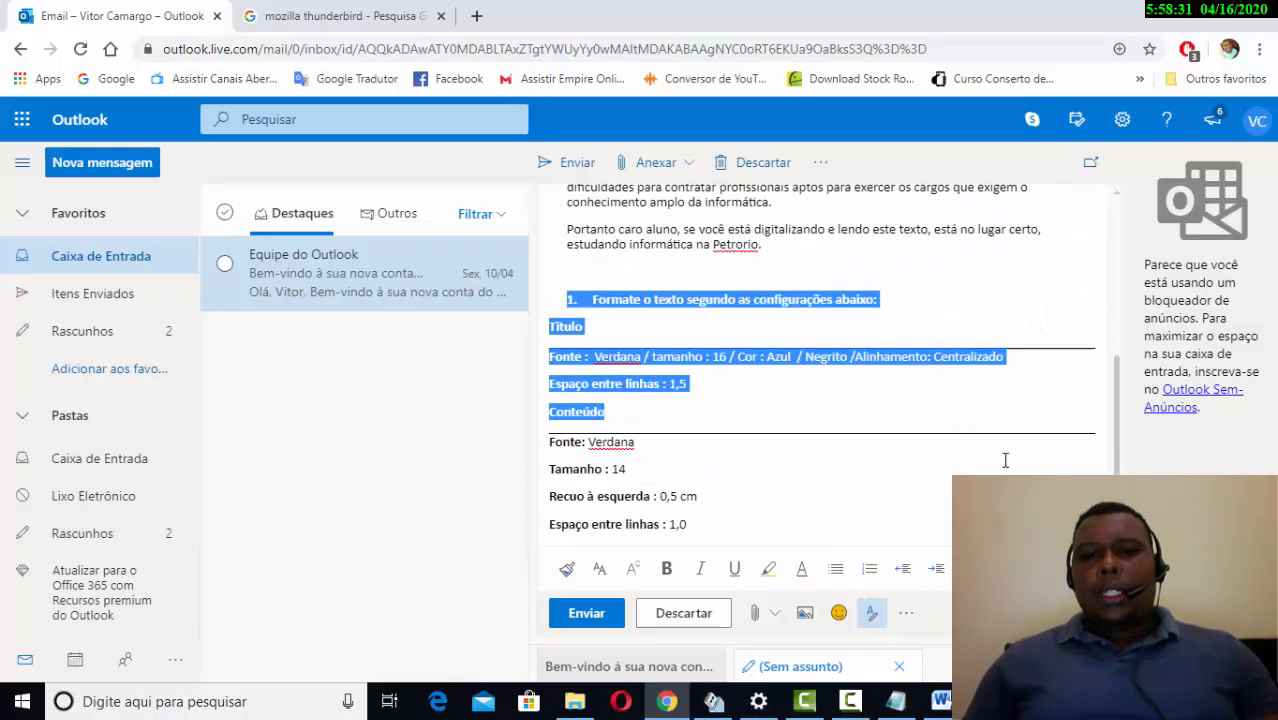
pyautogui.scroll(6, 678, 394)
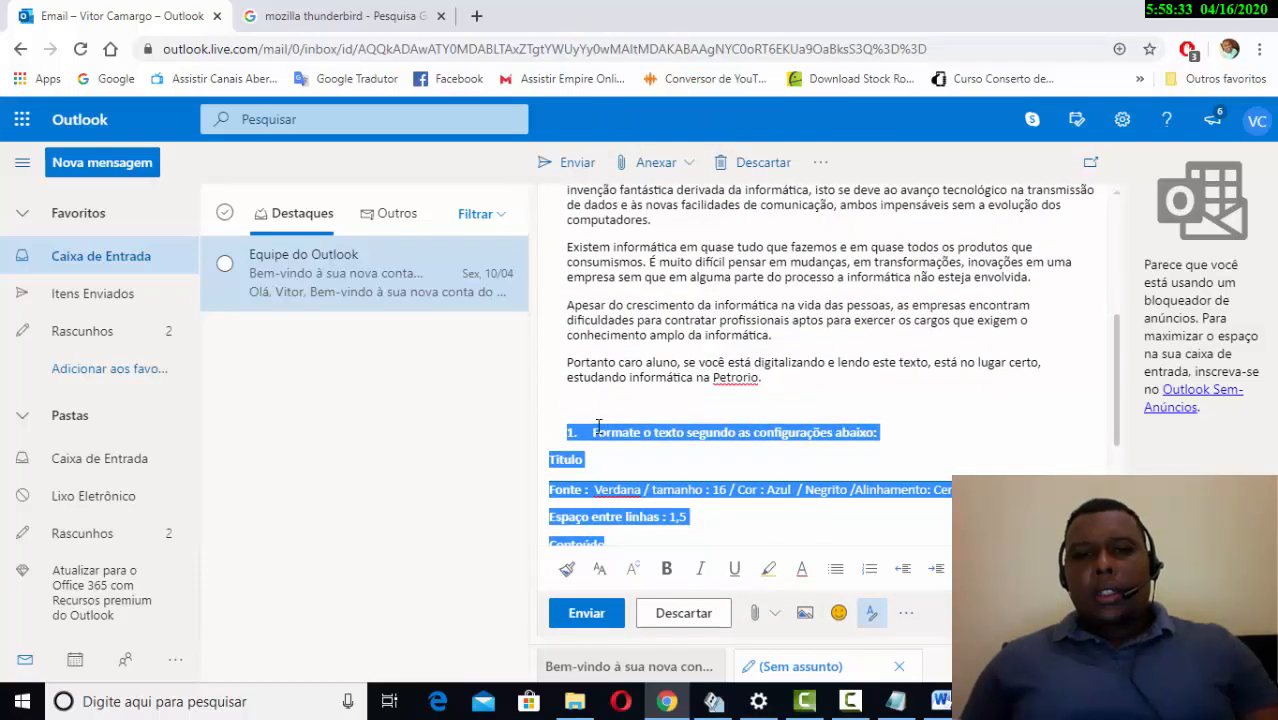
# - Delete the exercise instructions from '1. Formate o texto' through 'Largura: 1 pt'
pyautogui.click(598, 426)
pyautogui.scroll(-6, 634, 382)
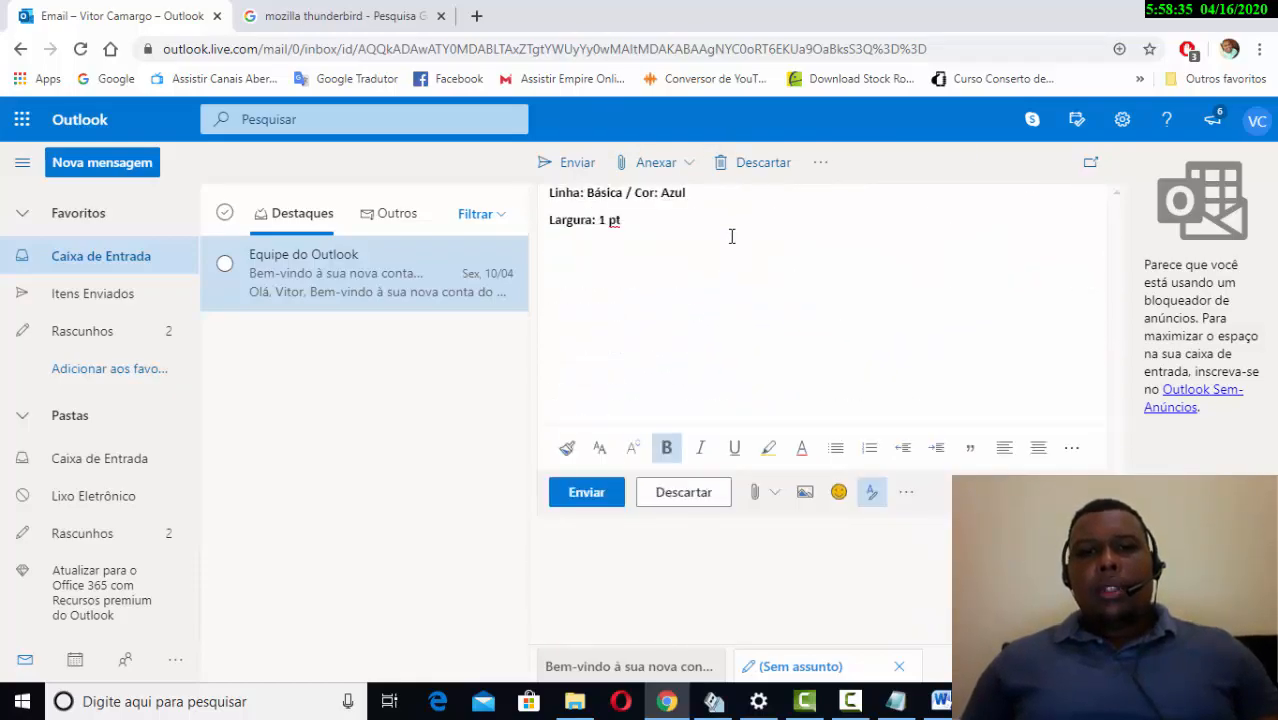
pyautogui.click(731, 236)
pyautogui.scroll(6, 733, 230)
pyautogui.scroll(-4, 658, 345)
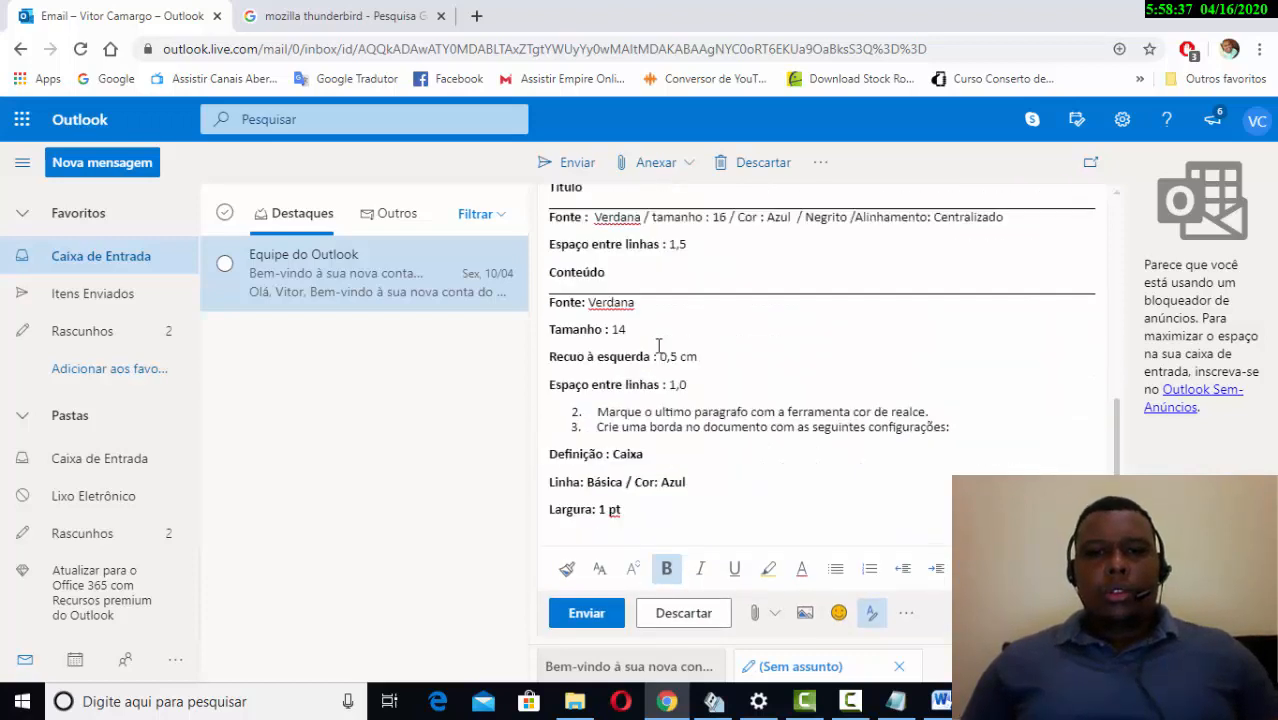
pyautogui.scroll(3, 662, 344)
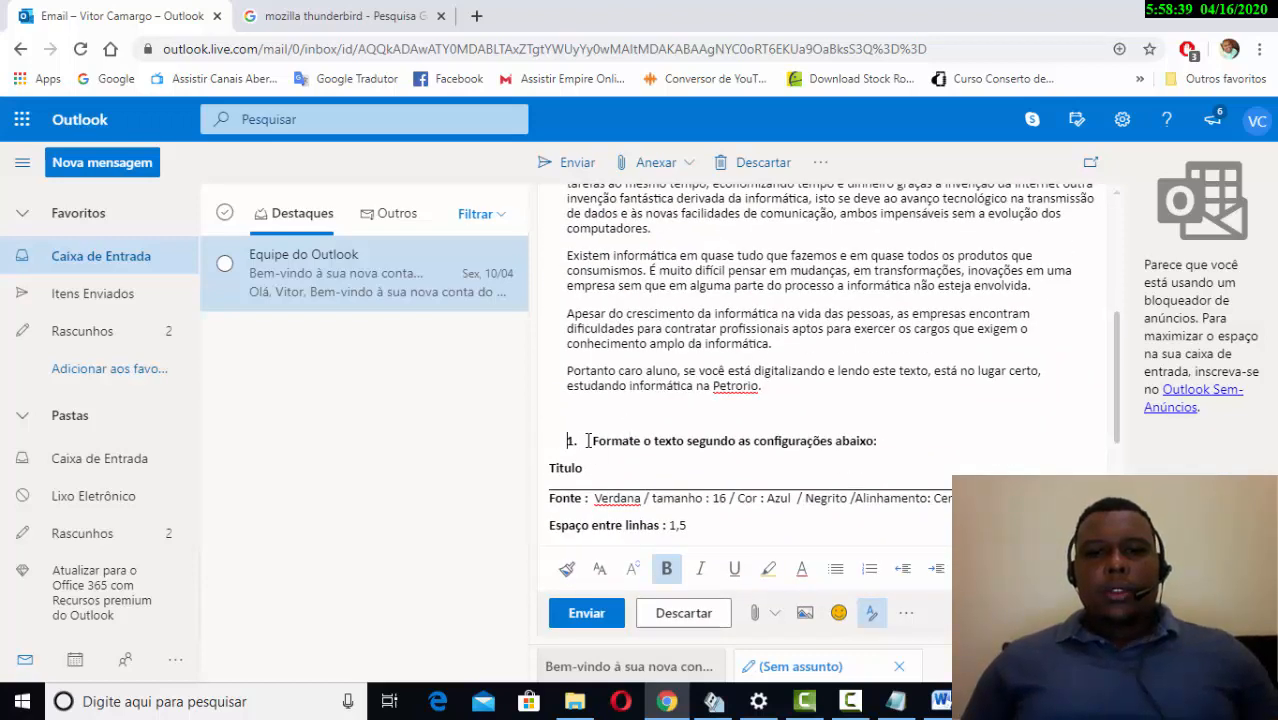
pyautogui.scroll(-4, 630, 420)
pyautogui.keyDown('shift'); pyautogui.click(660, 416); pyautogui.keyUp('shift')
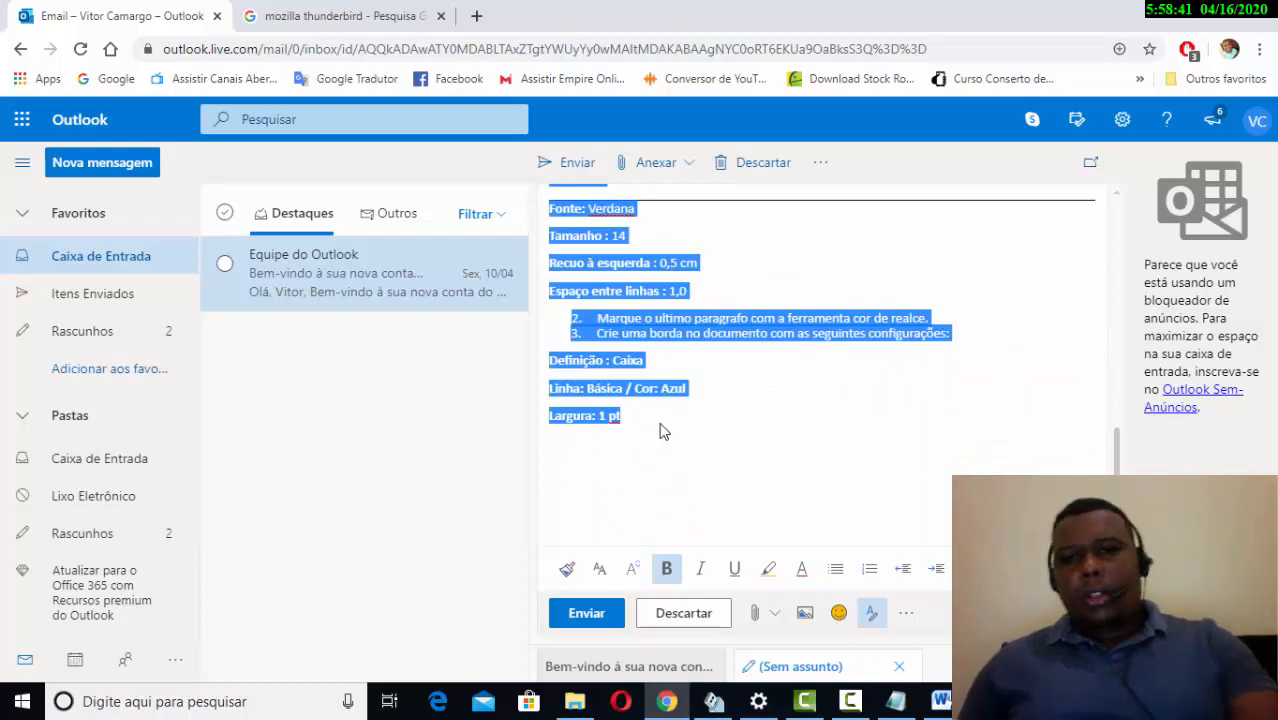
pyautogui.press('Delete')
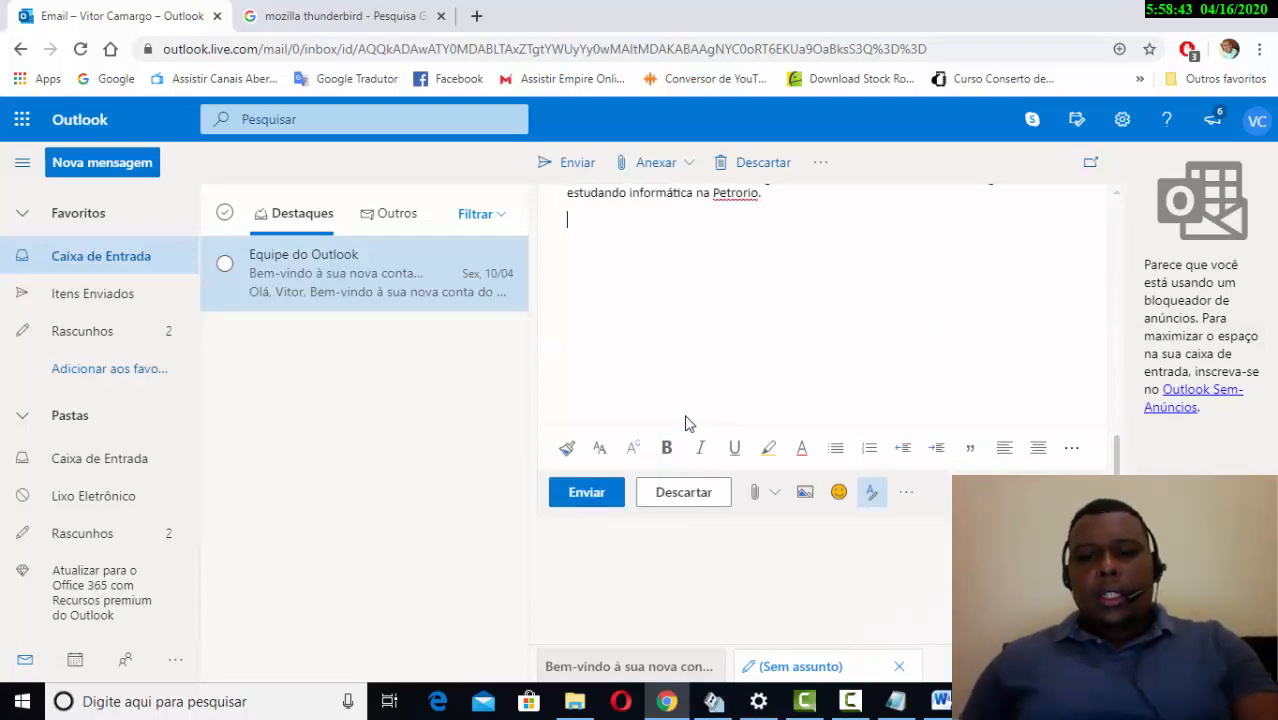
pyautogui.scroll(6, 686, 424)
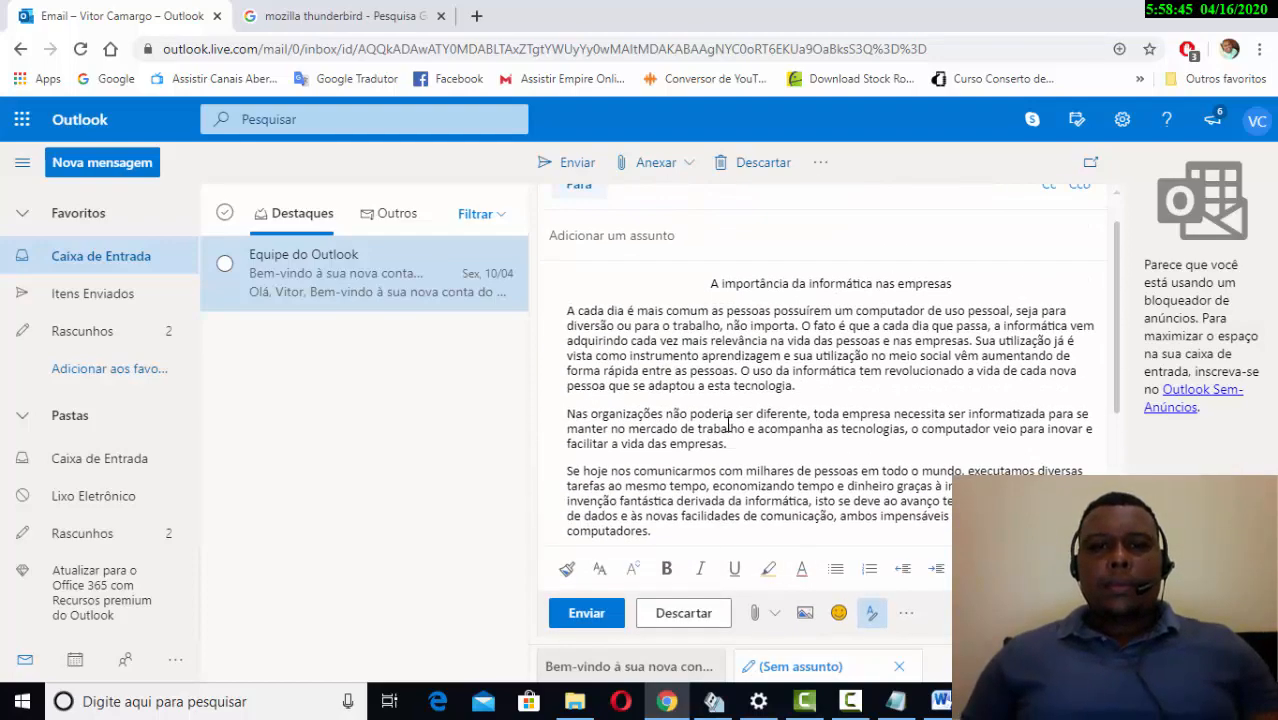
pyautogui.scroll(1, 729, 412)
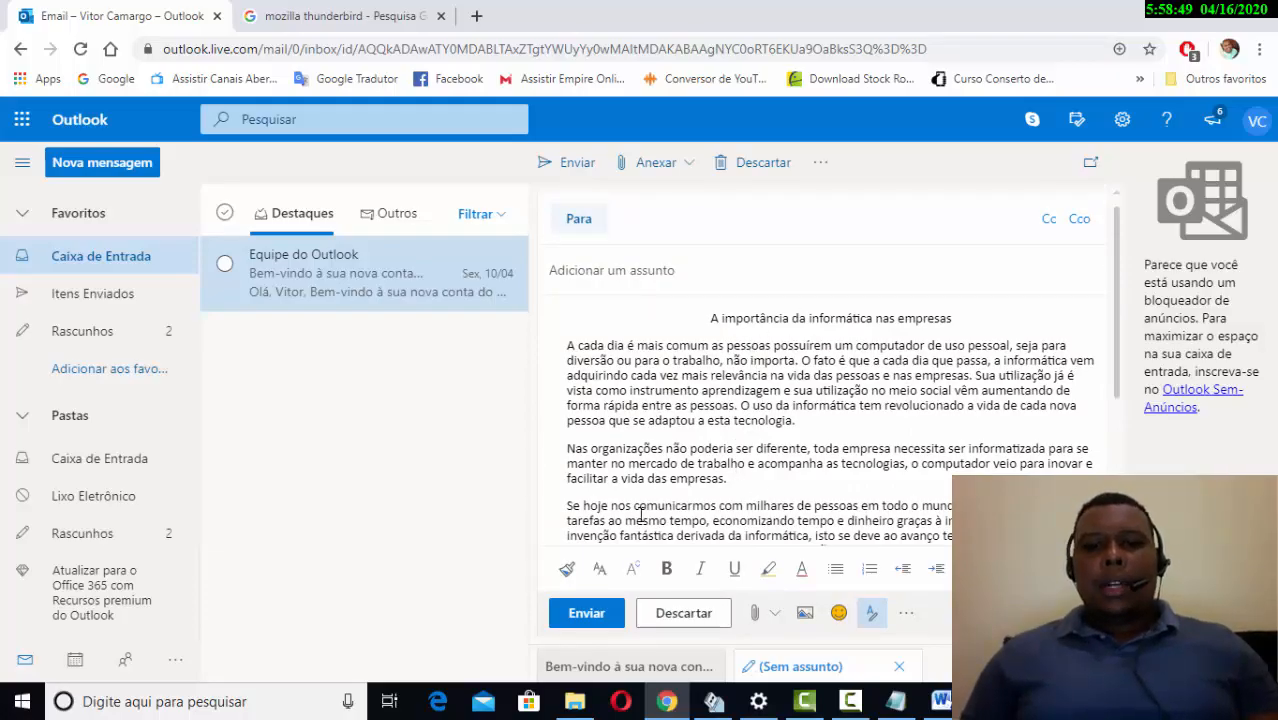
pyautogui.click(865, 700)
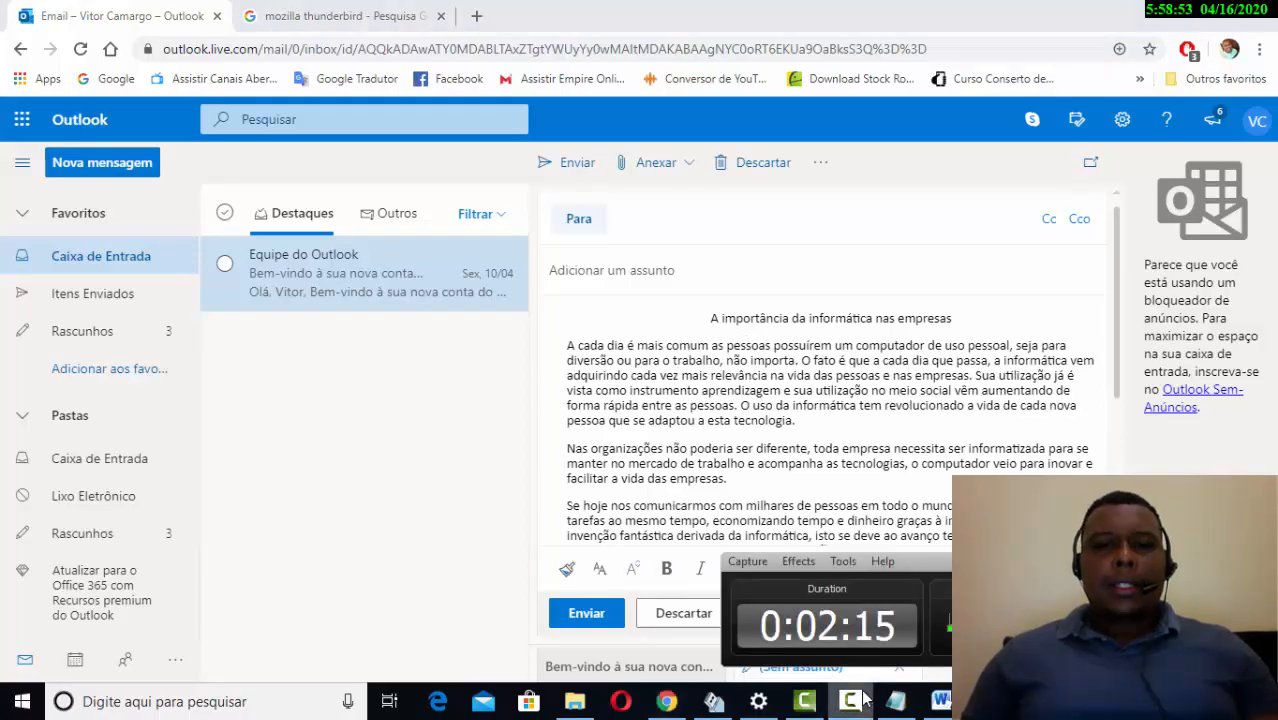
pyautogui.click(865, 700)
pyautogui.scroll(-3, 734, 341)
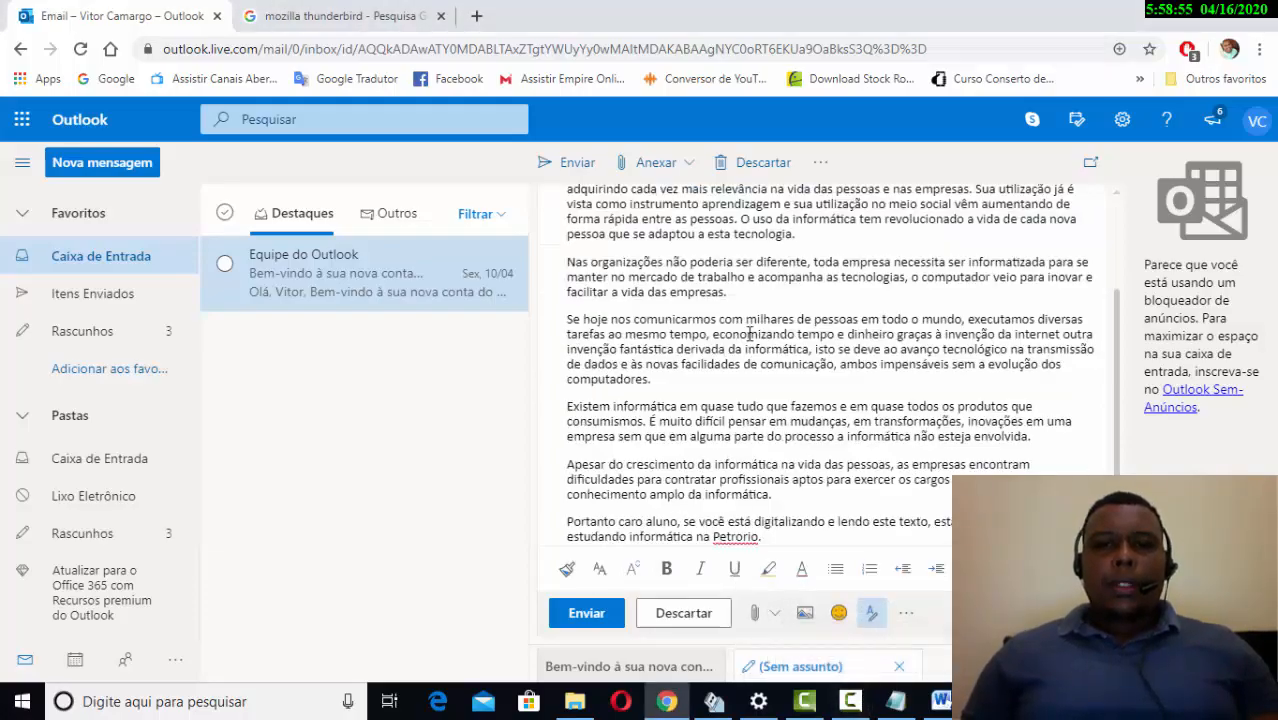
pyautogui.scroll(3, 725, 400)
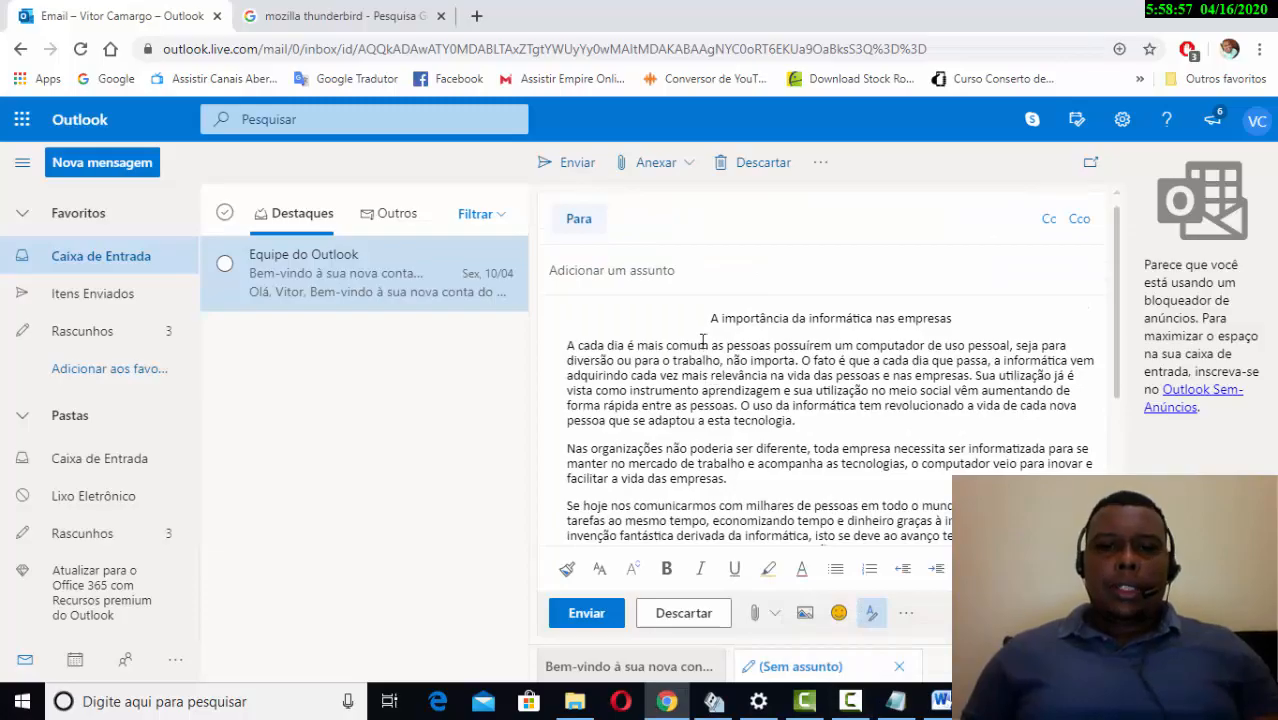
pyautogui.moveTo(690, 341); pyautogui.dragTo(889, 320)
pyautogui.click(769, 420)
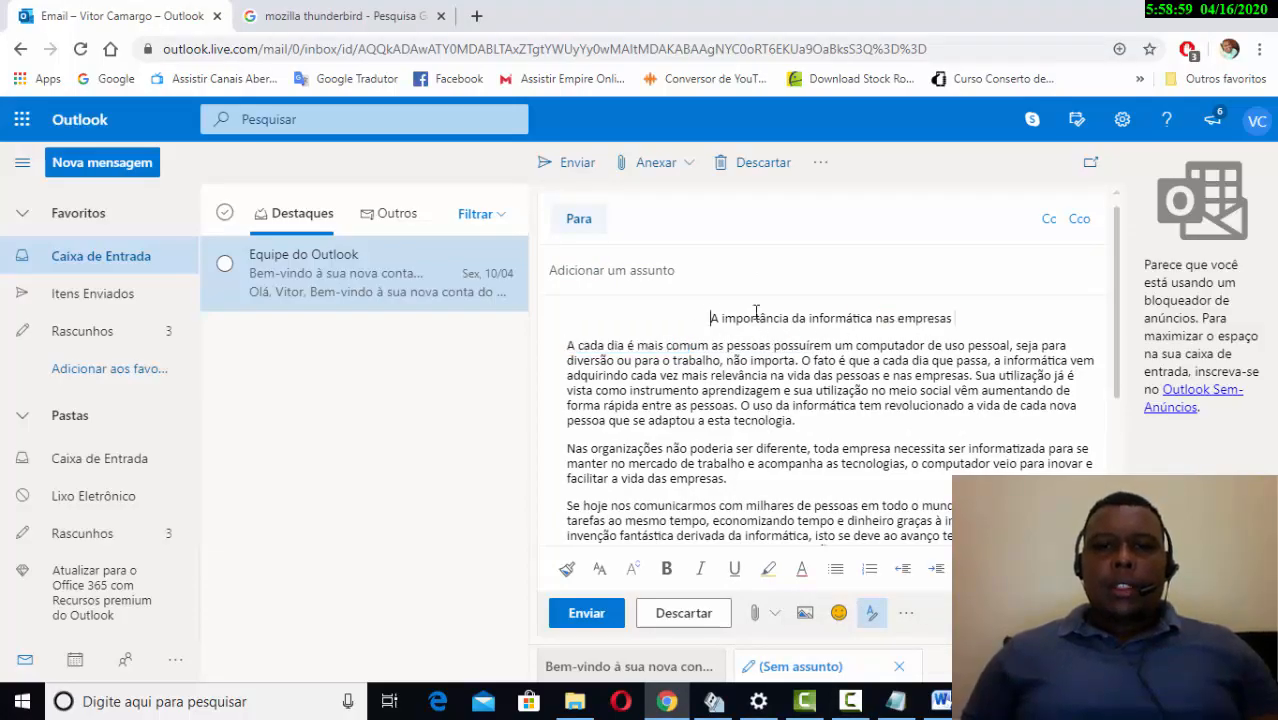
pyautogui.moveTo(756, 312); pyautogui.dragTo(953, 318)
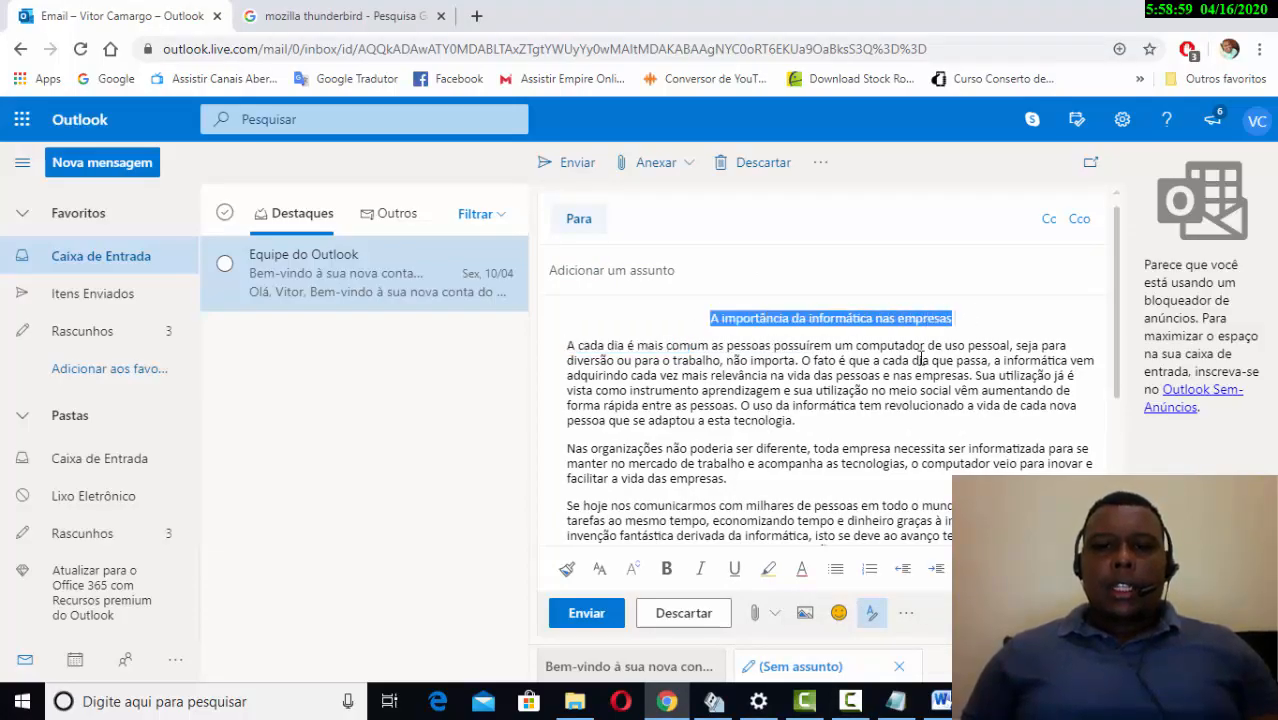
pyautogui.click(668, 569)
pyautogui.click(673, 573)
pyautogui.click(706, 571)
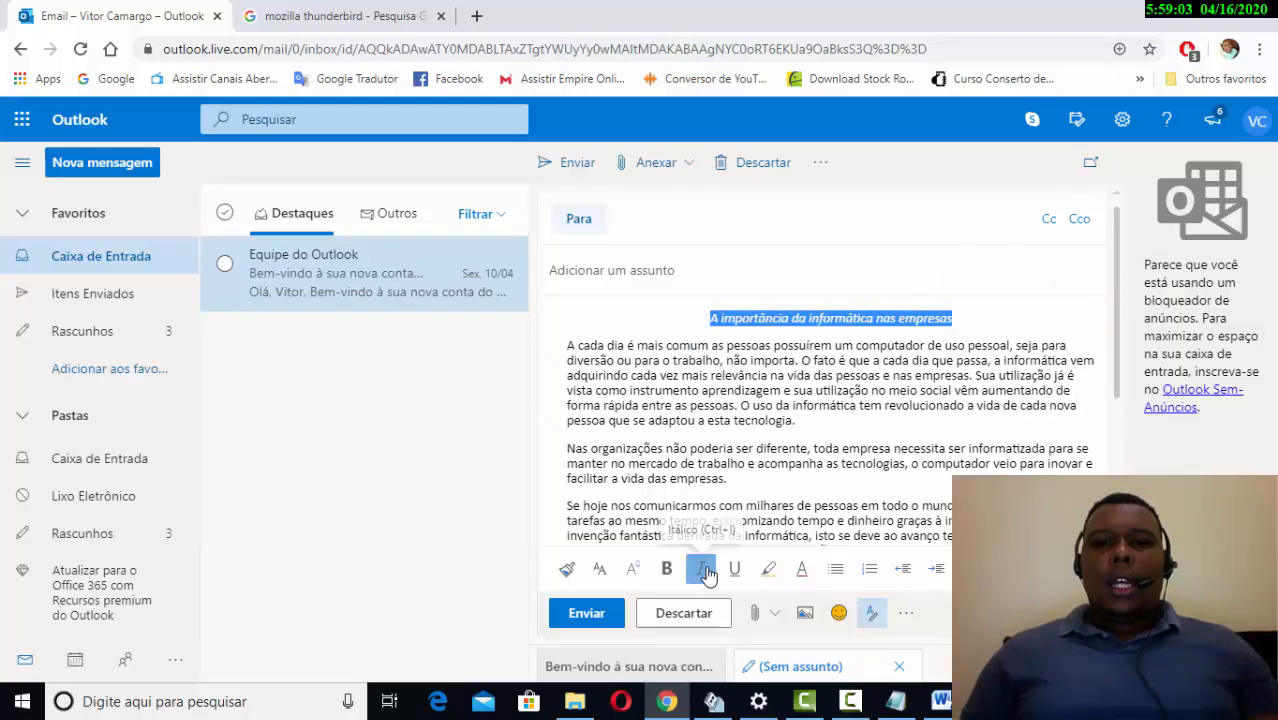
pyautogui.click(706, 571)
pyautogui.click(734, 569)
pyautogui.click(734, 569)
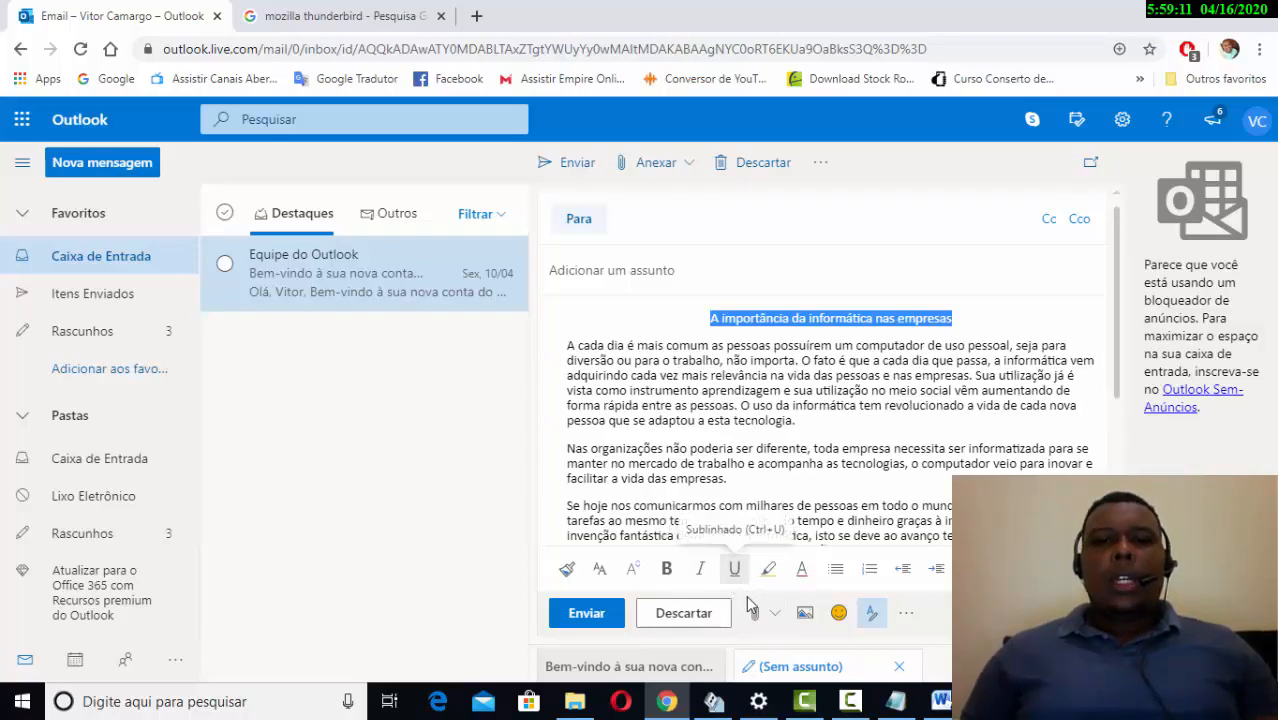
# - Set the title 'A importância da informática nas empresas' to font size 12, keeping the font unchanged
pyautogui.click(634, 575)
pyautogui.scroll(-2, 662, 520)
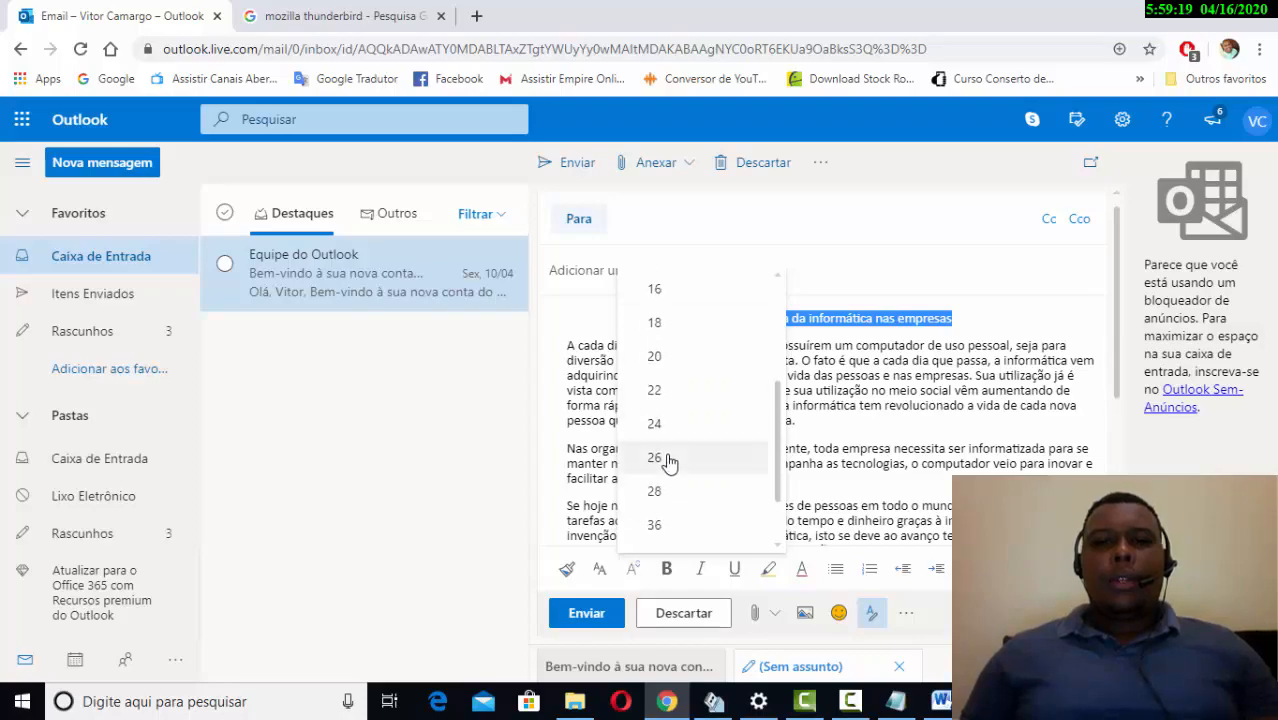
pyautogui.scroll(2, 670, 470)
pyautogui.click(685, 426)
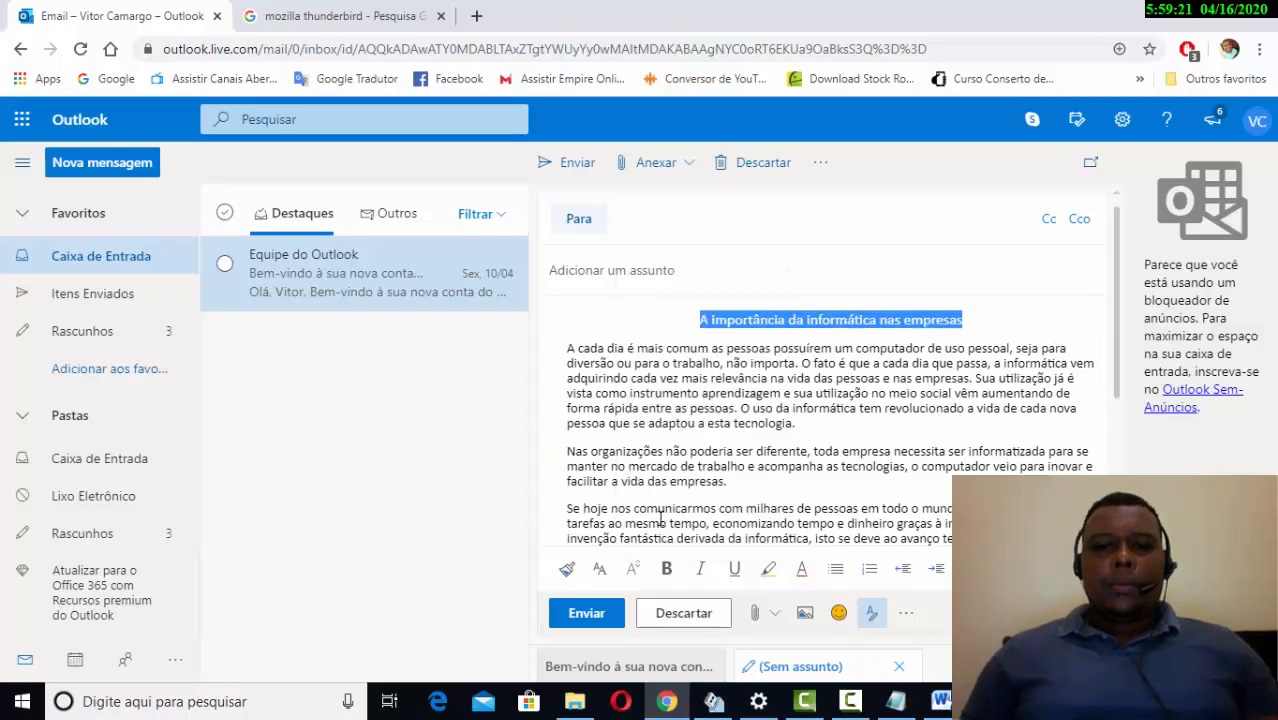
pyautogui.click(600, 568)
pyautogui.scroll(-1, 645, 520)
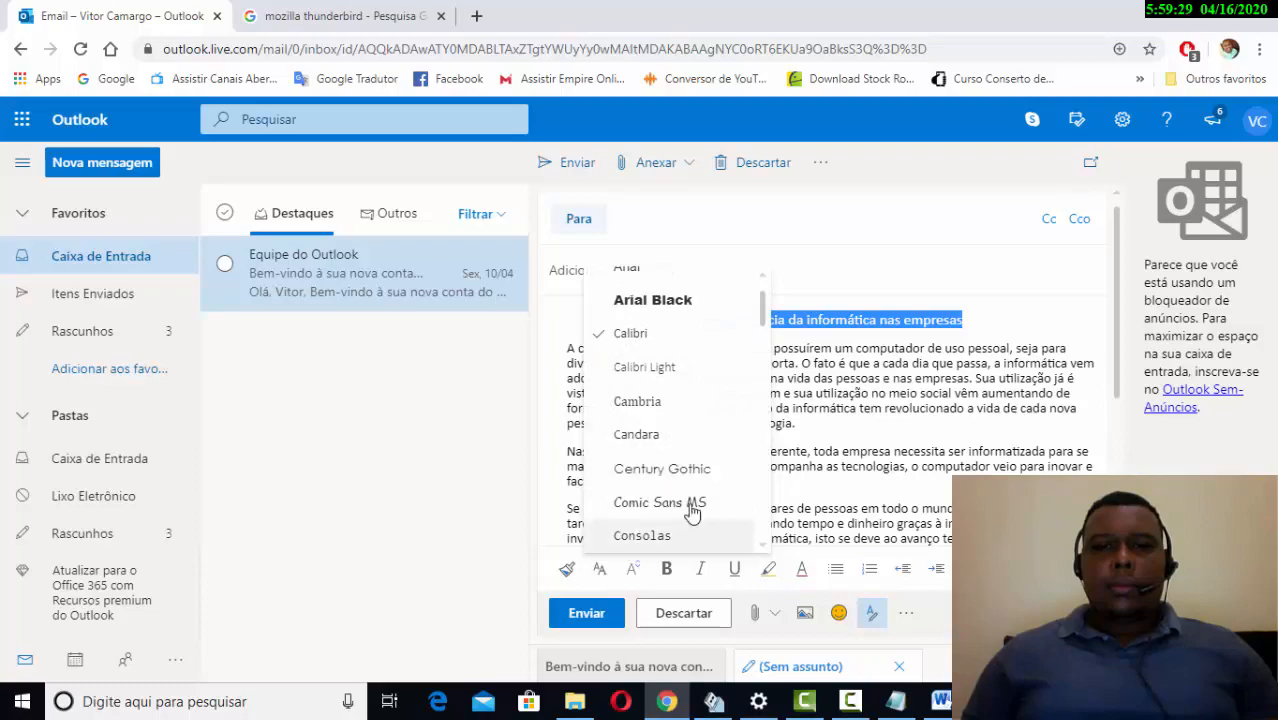
pyautogui.click(612, 580)
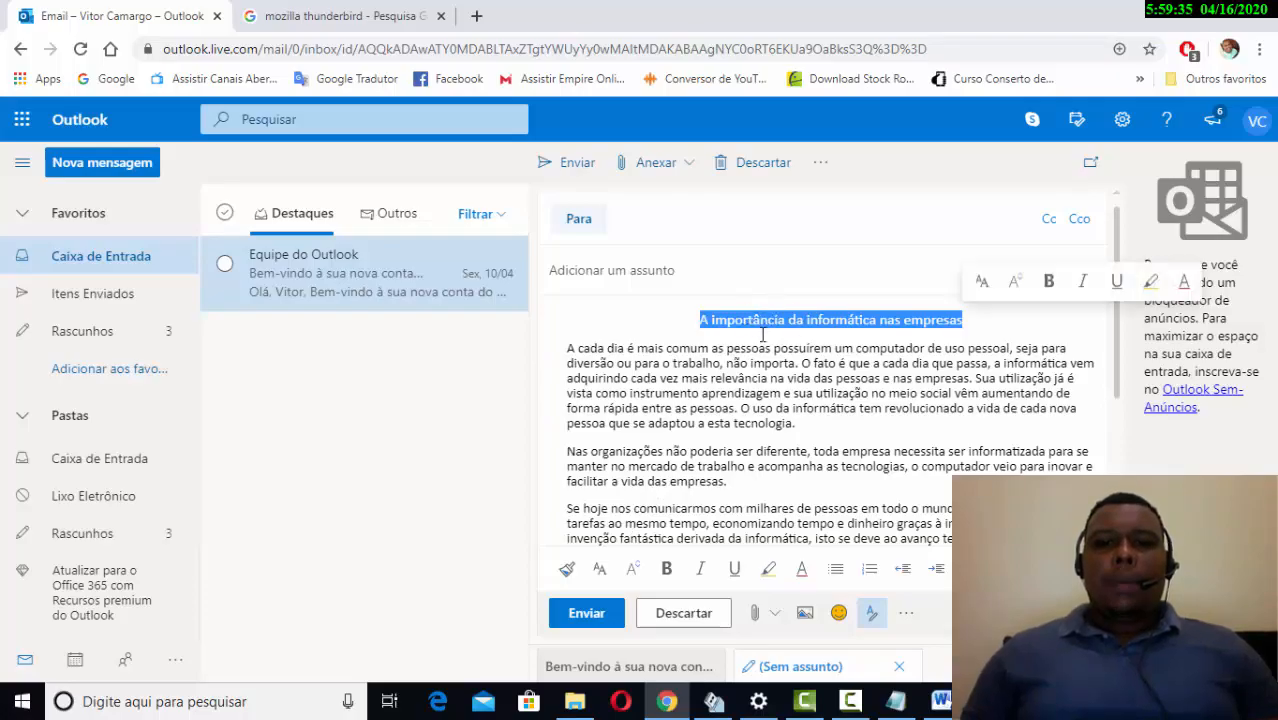
# - Highlight the words at the end of the first paragraph in yellow
pyautogui.moveTo(688, 423); pyautogui.dragTo(777, 423)
pyautogui.click(768, 568)
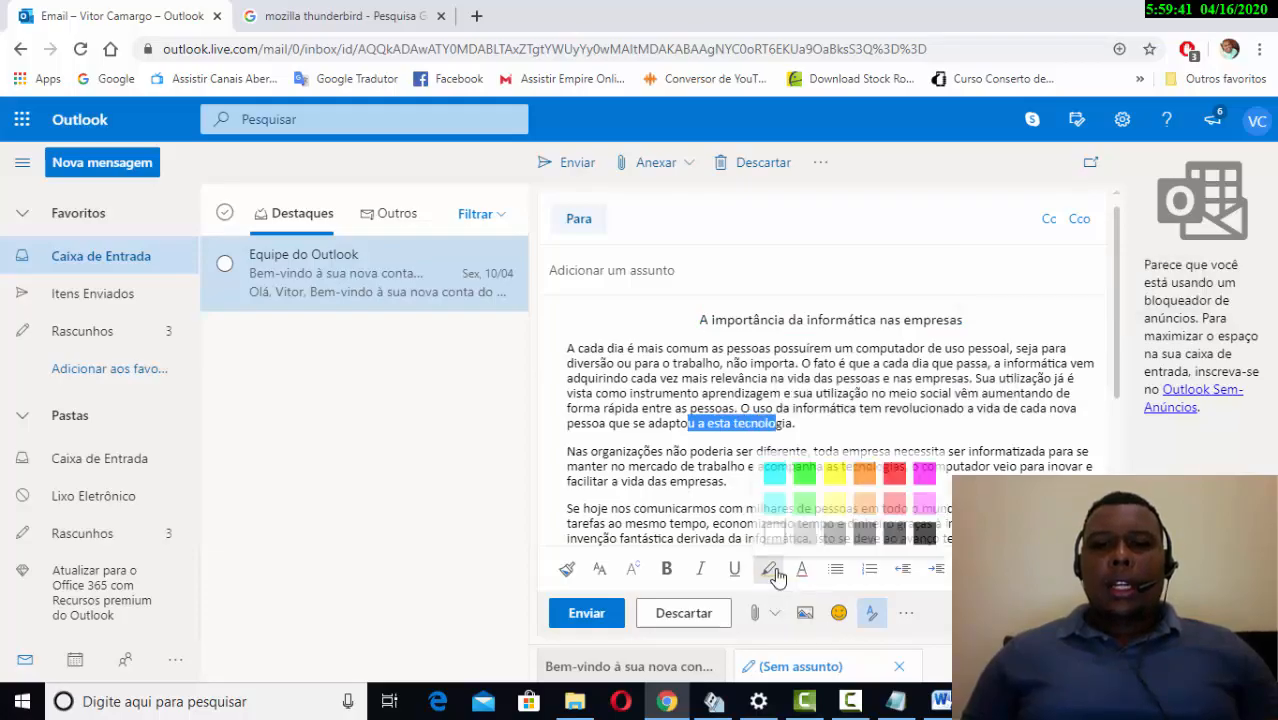
pyautogui.click(843, 483)
pyautogui.click(815, 425)
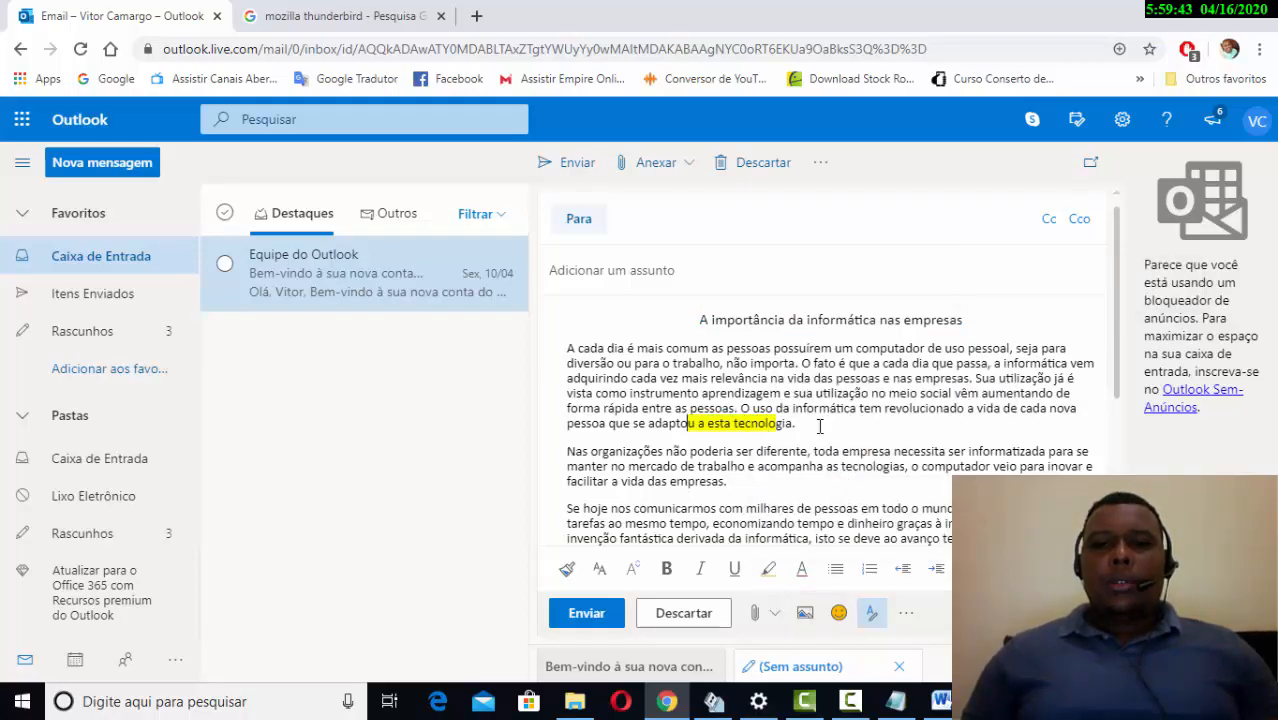
pyautogui.moveTo(796, 423); pyautogui.dragTo(690, 424)
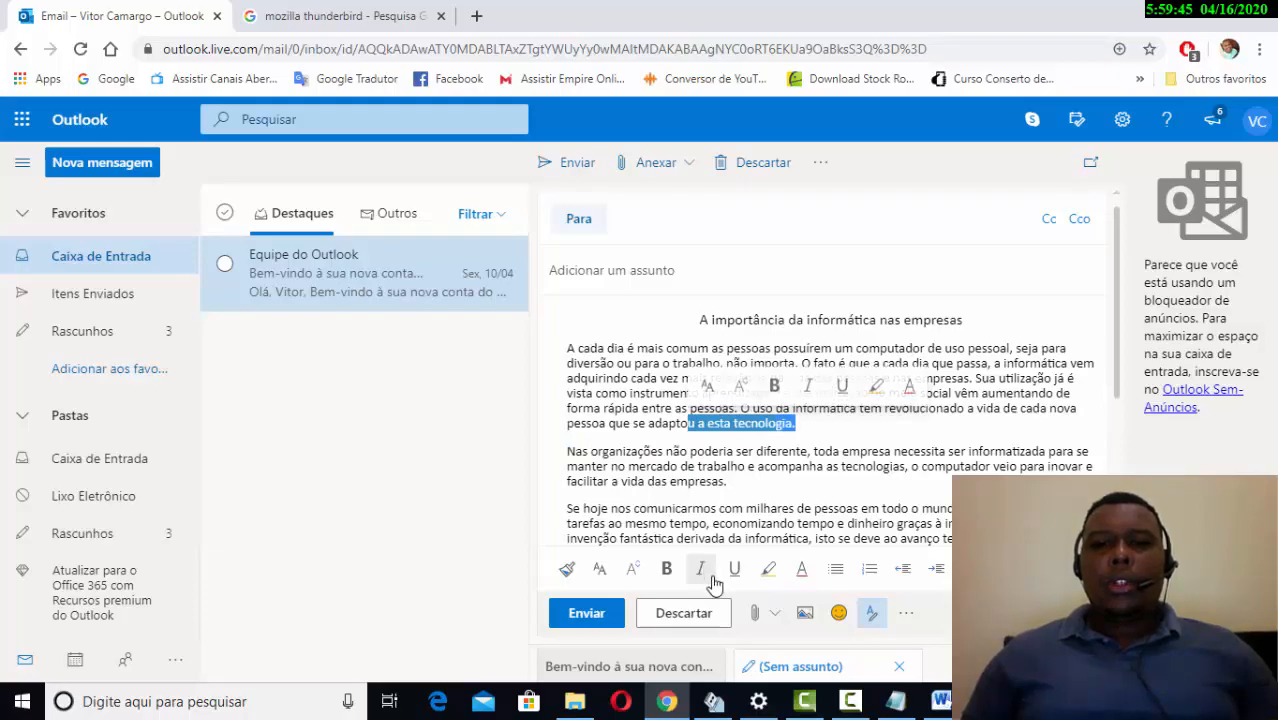
pyautogui.click(768, 568)
pyautogui.click(830, 476)
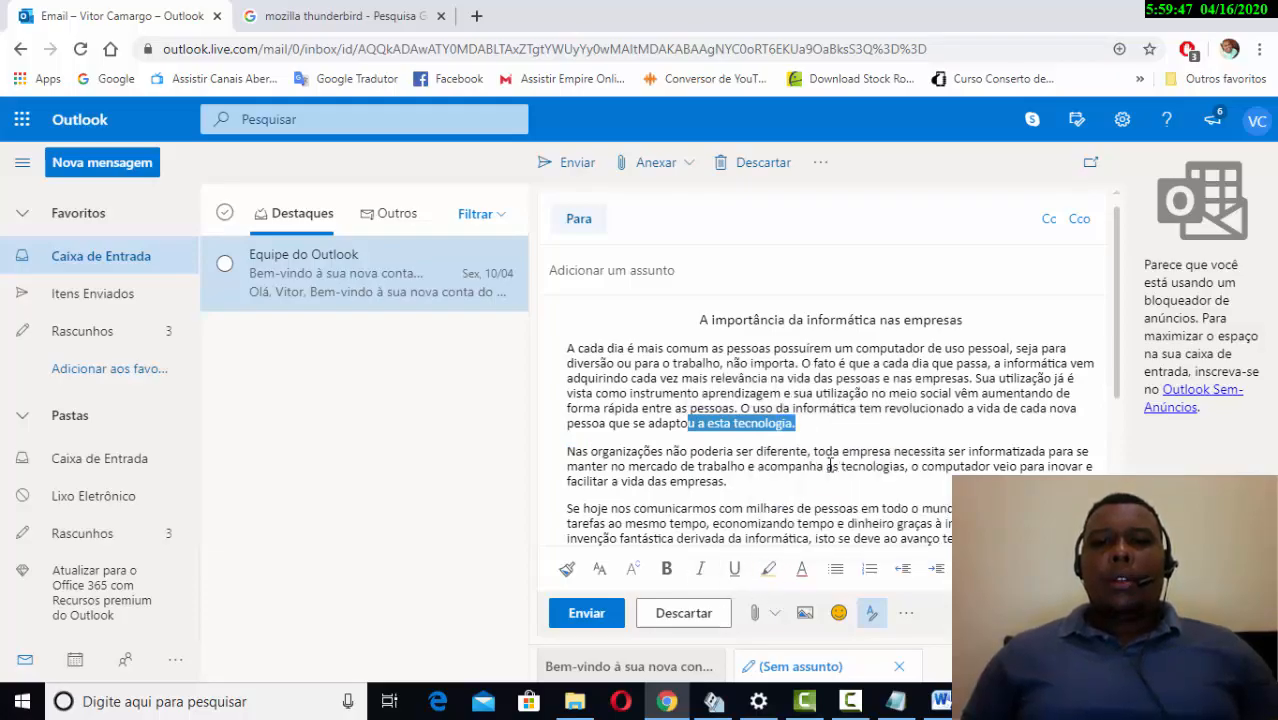
pyautogui.click(817, 413)
# - Reselect the whole sentence 'O uso da informática… tecnologia.' and highlight it in yellow
pyautogui.moveTo(813, 451); pyautogui.dragTo(697, 451)
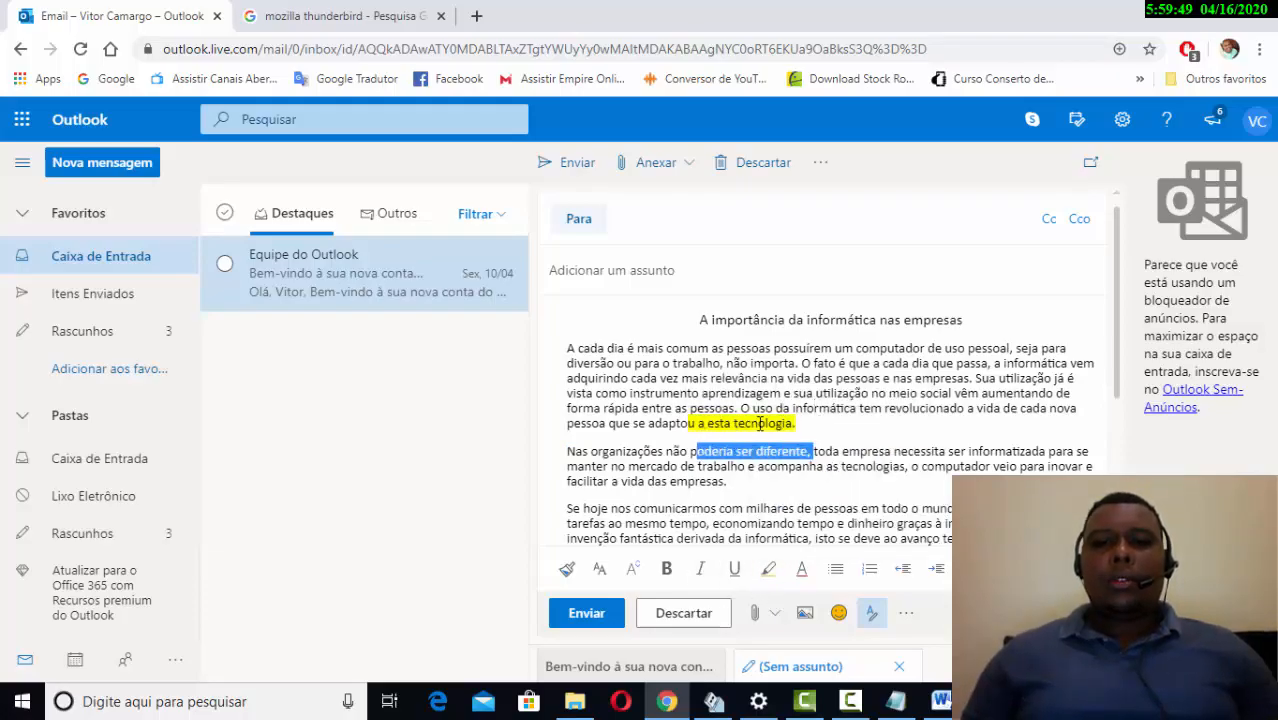
pyautogui.click(657, 430)
pyautogui.moveTo(796, 423); pyautogui.dragTo(742, 410)
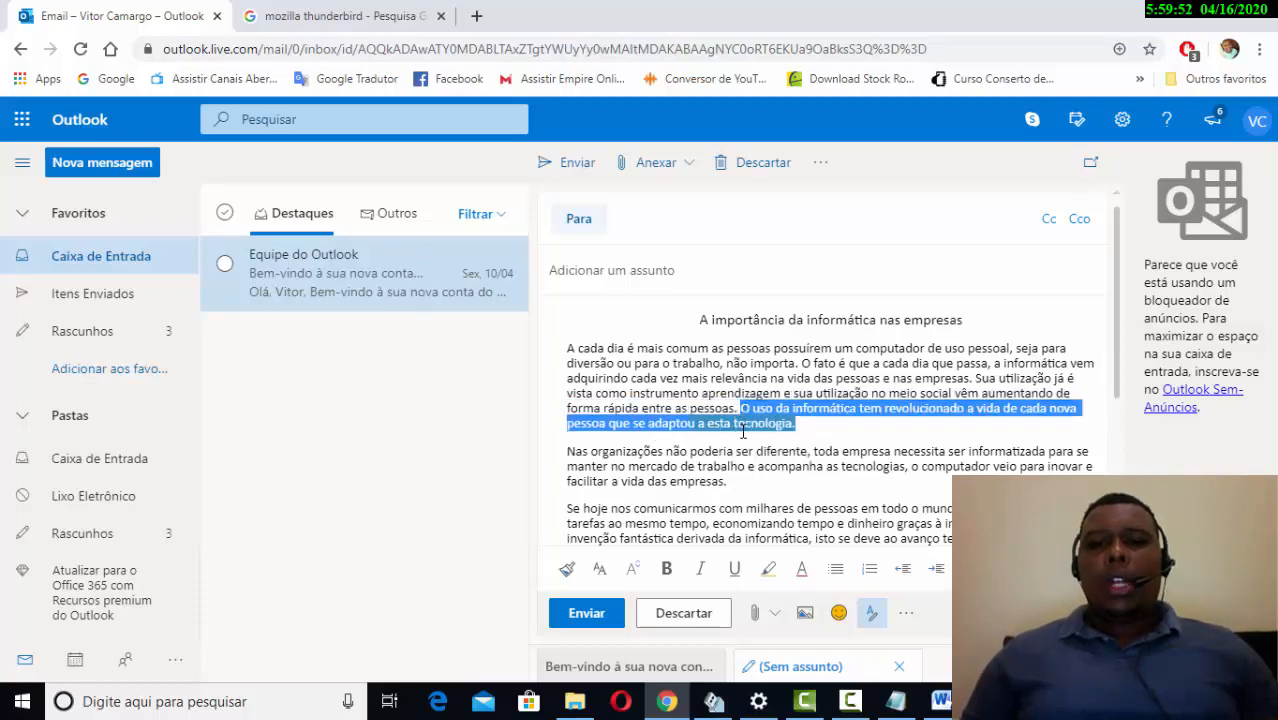
pyautogui.click(768, 568)
pyautogui.click(833, 470)
pyautogui.click(830, 428)
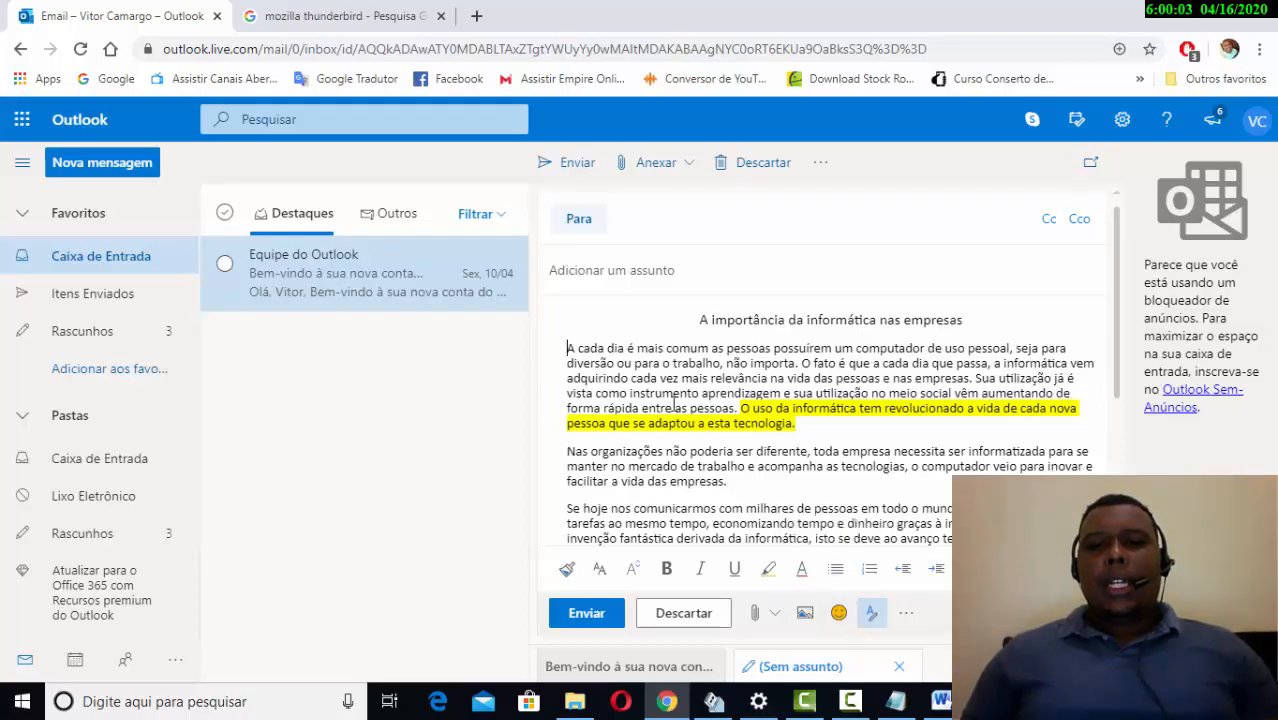
pyautogui.click(846, 575)
pyautogui.click(846, 575)
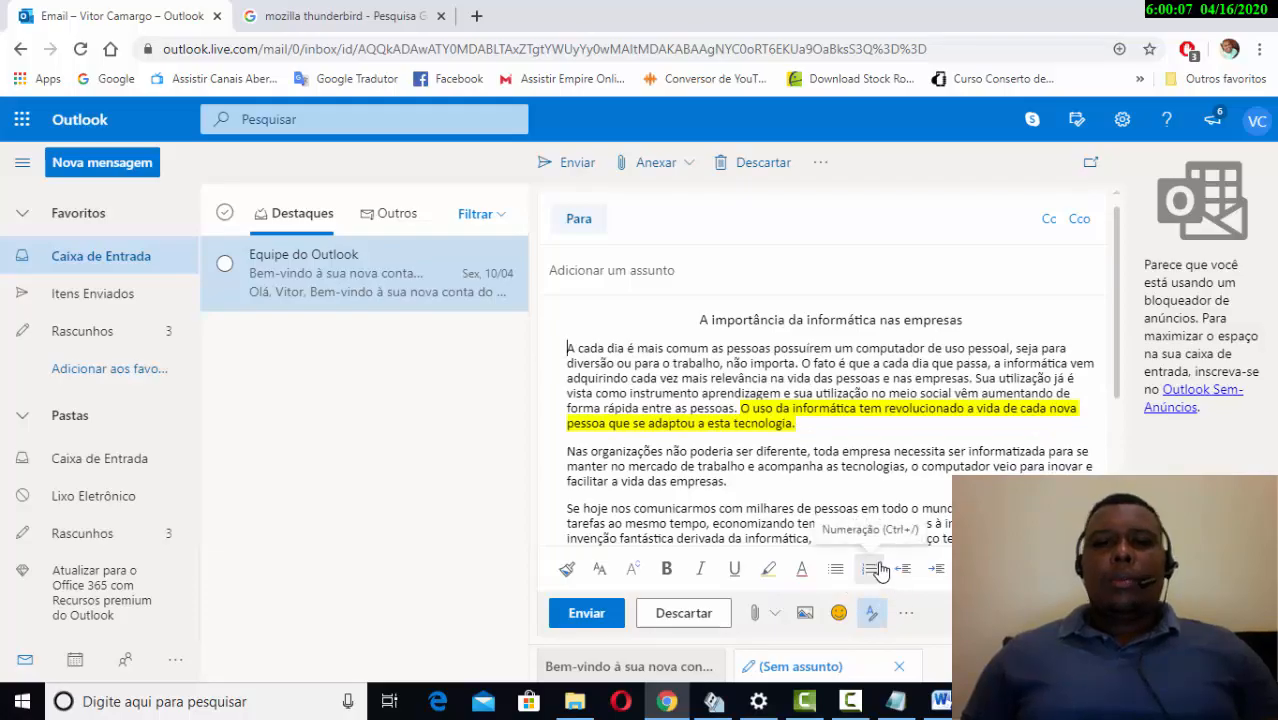
pyautogui.click(871, 569)
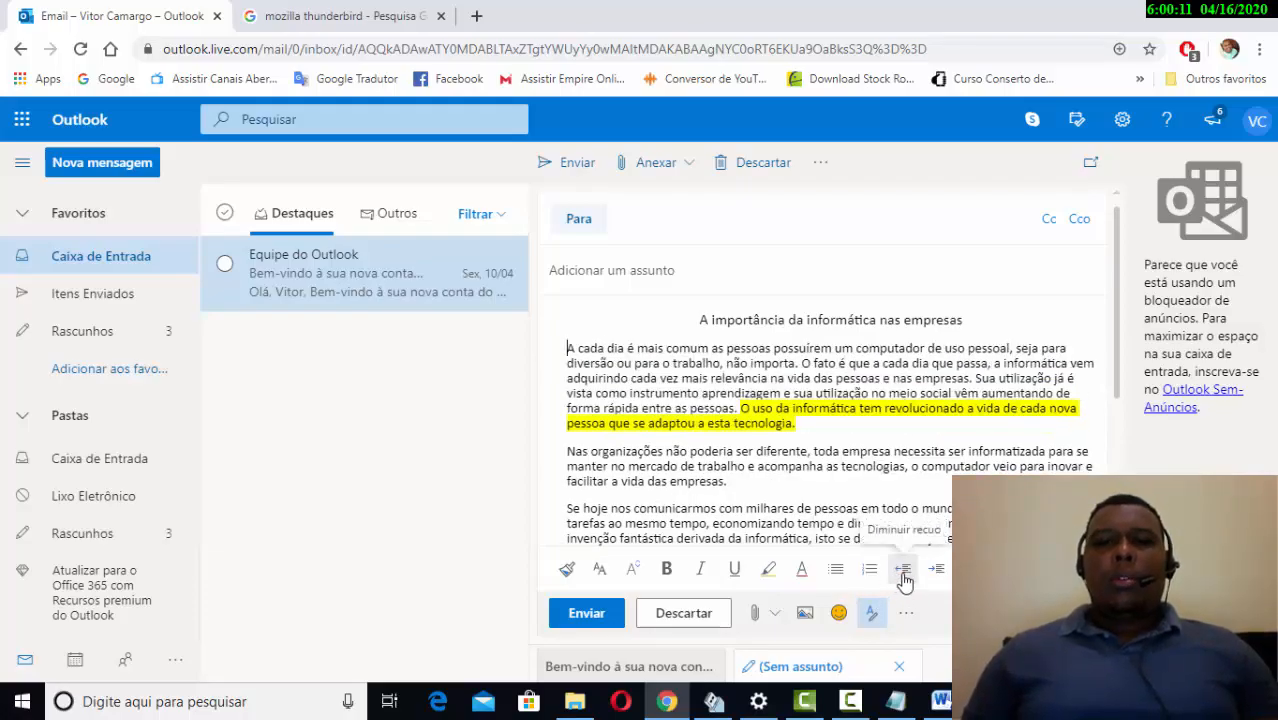
pyautogui.click(937, 569)
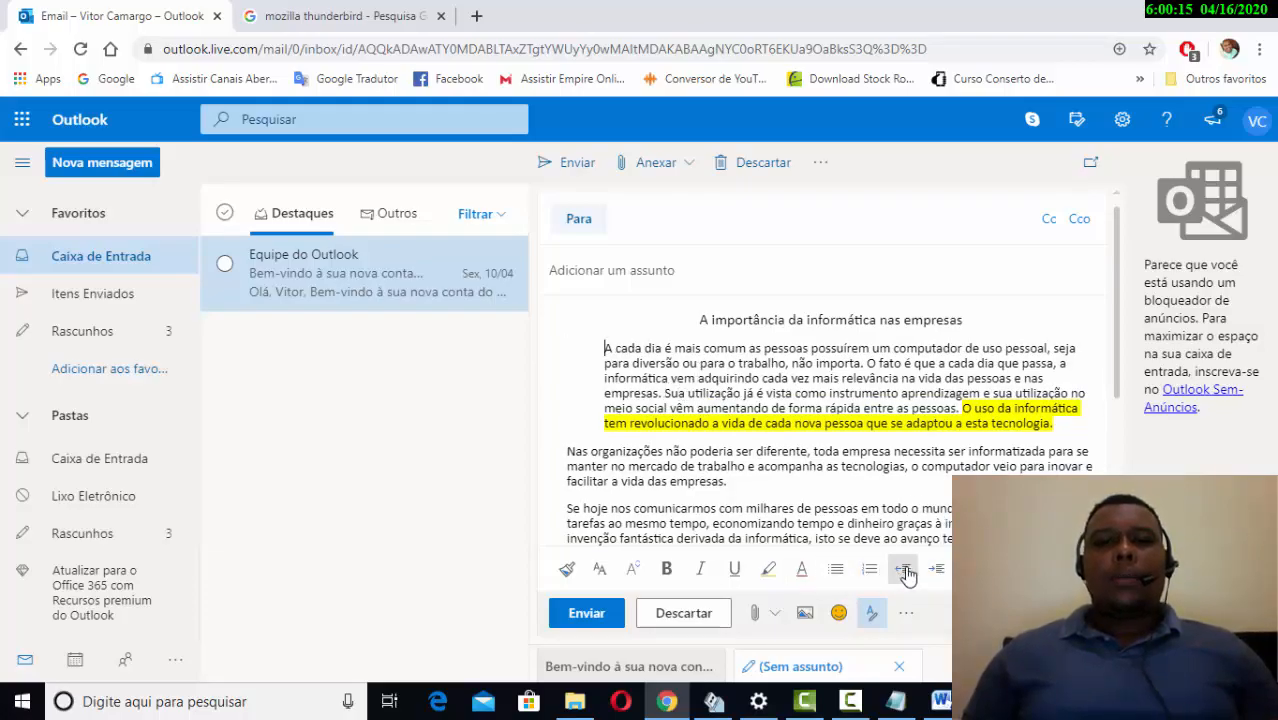
pyautogui.click(903, 569)
pyautogui.click(937, 569)
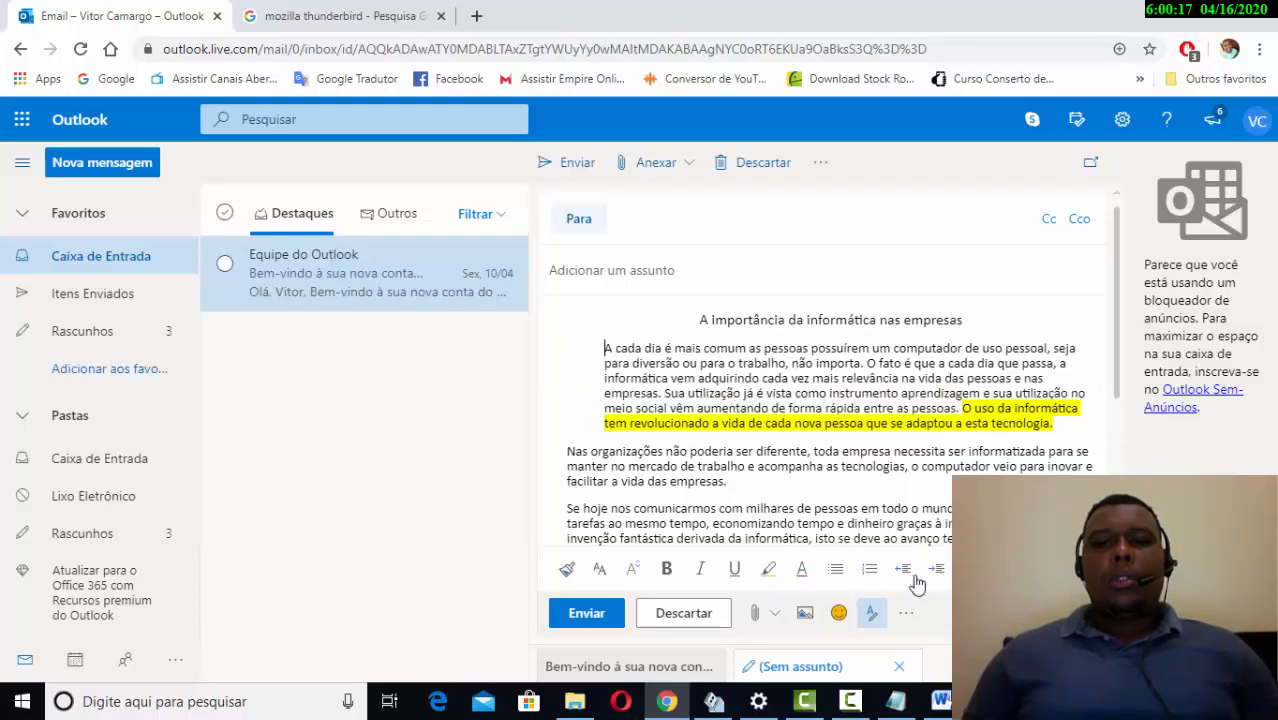
pyautogui.click(903, 569)
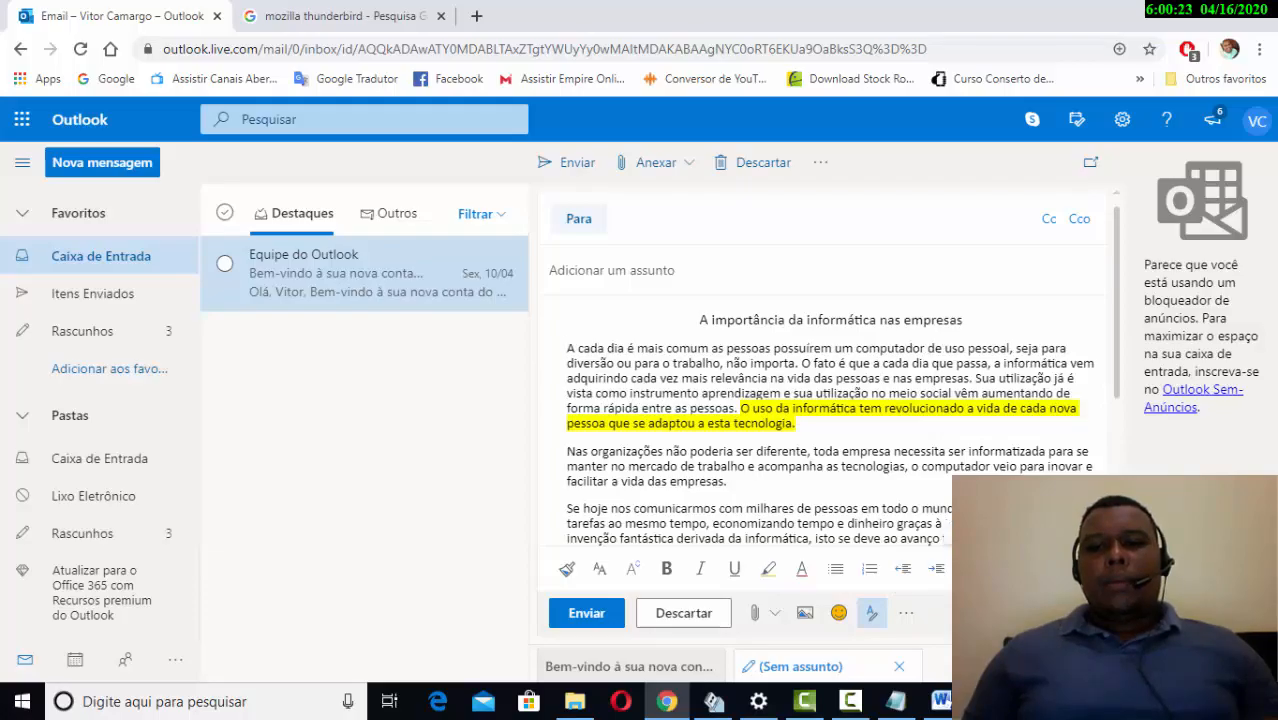
pyautogui.scroll(-1, 930, 523)
pyautogui.moveTo(729, 387); pyautogui.dragTo(528, 352)
pyautogui.hotkey('ctrl', ']')
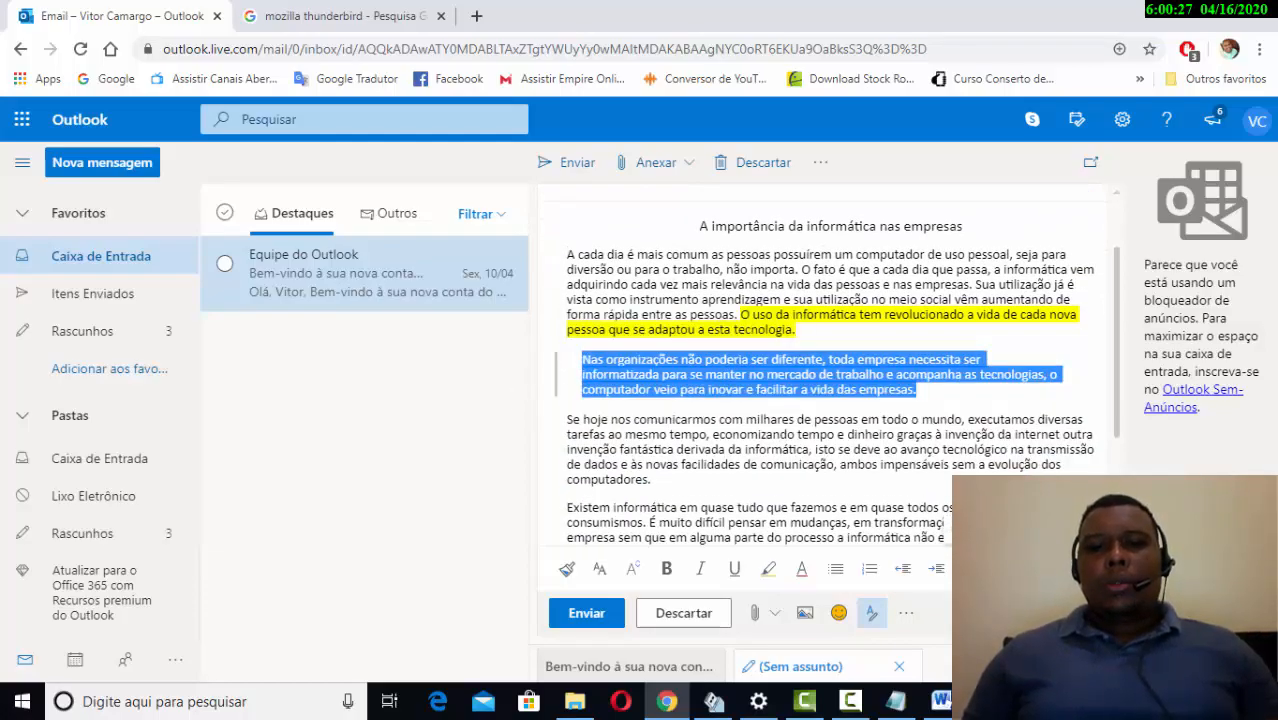
pyautogui.hotkey('ctrl', '[')
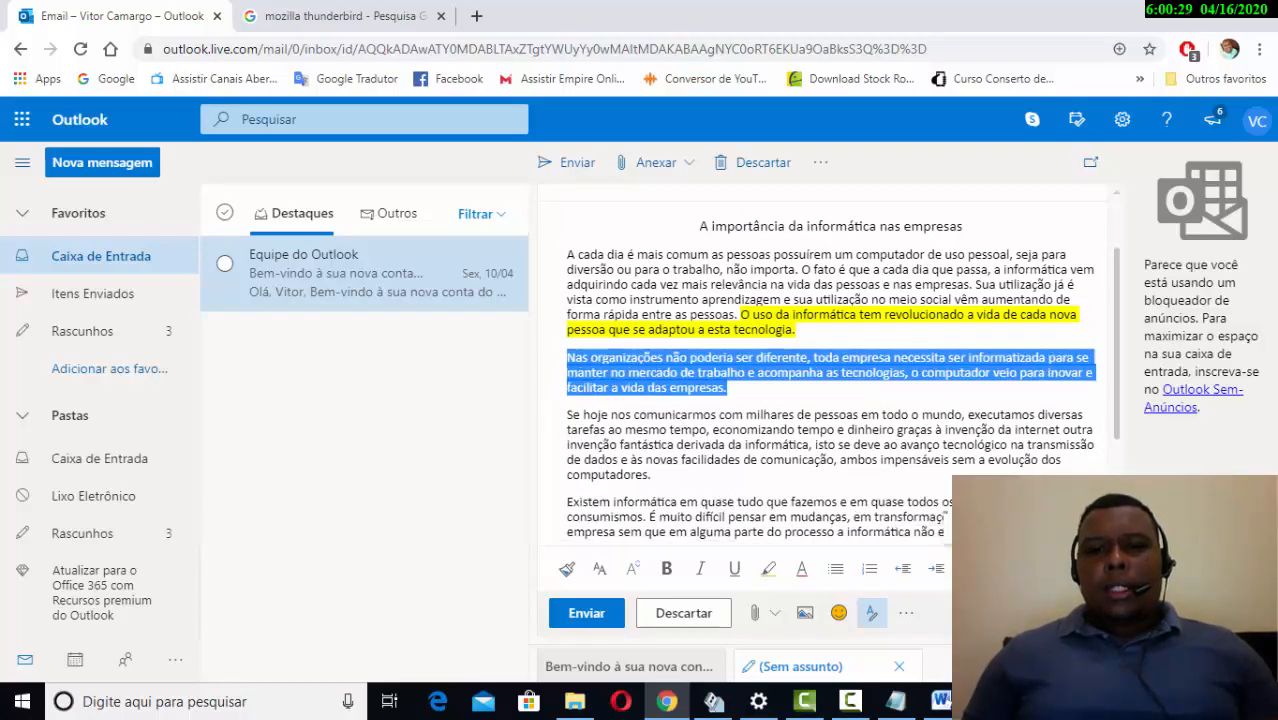
pyautogui.scroll(-1, 830, 370)
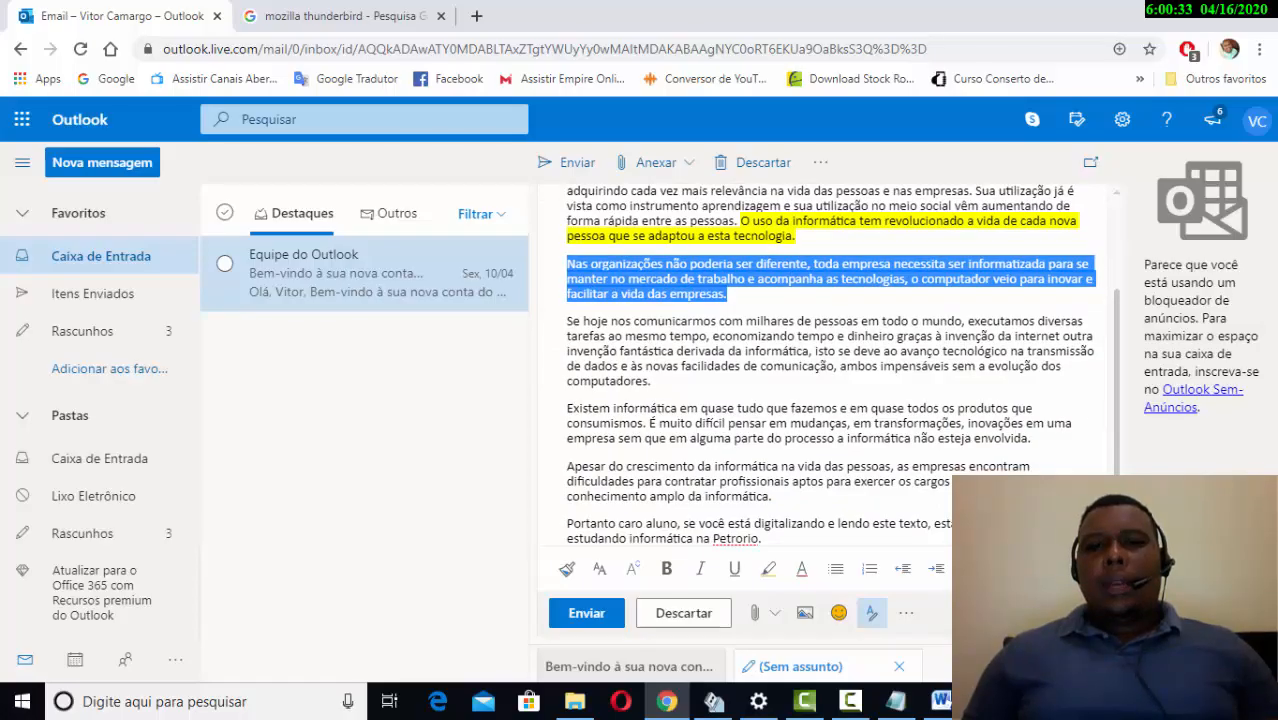
pyautogui.scroll(2, 683, 327)
pyautogui.moveTo(578, 342); pyautogui.dragTo(996, 463)
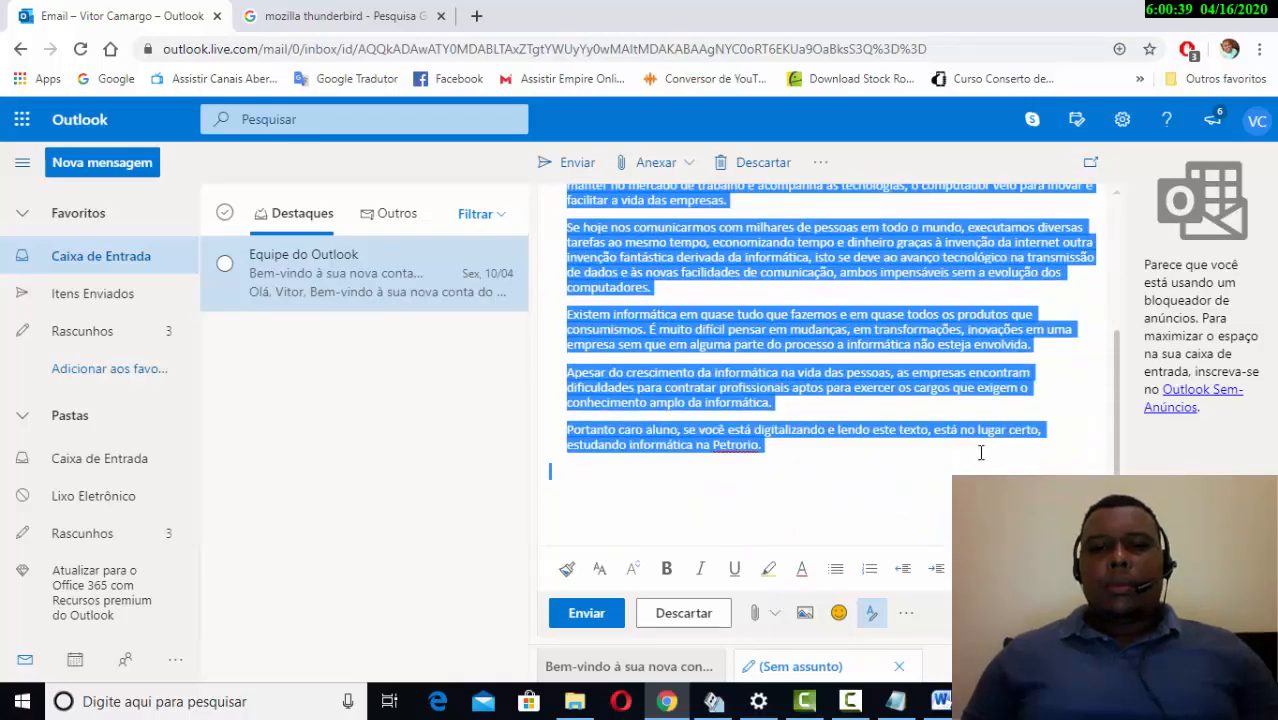
pyautogui.scroll(6, 980, 452)
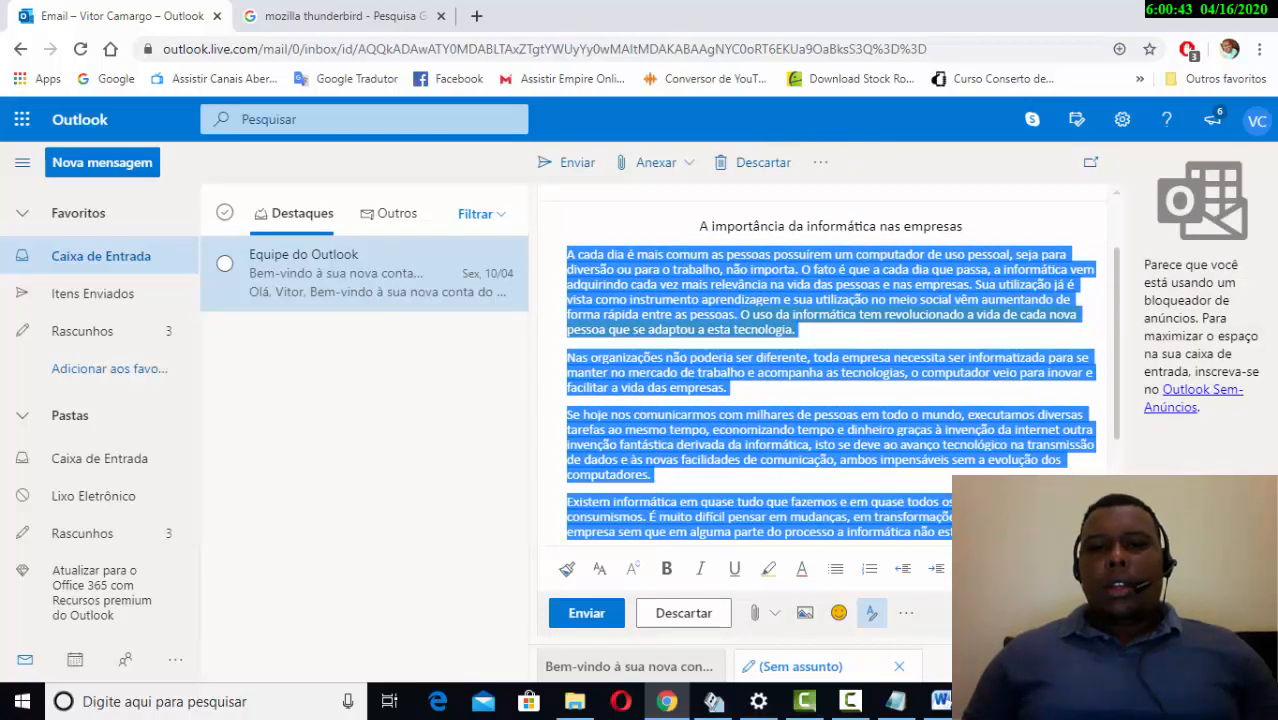
pyautogui.scroll(-2, 830, 380)
pyautogui.scroll(2, 830, 380)
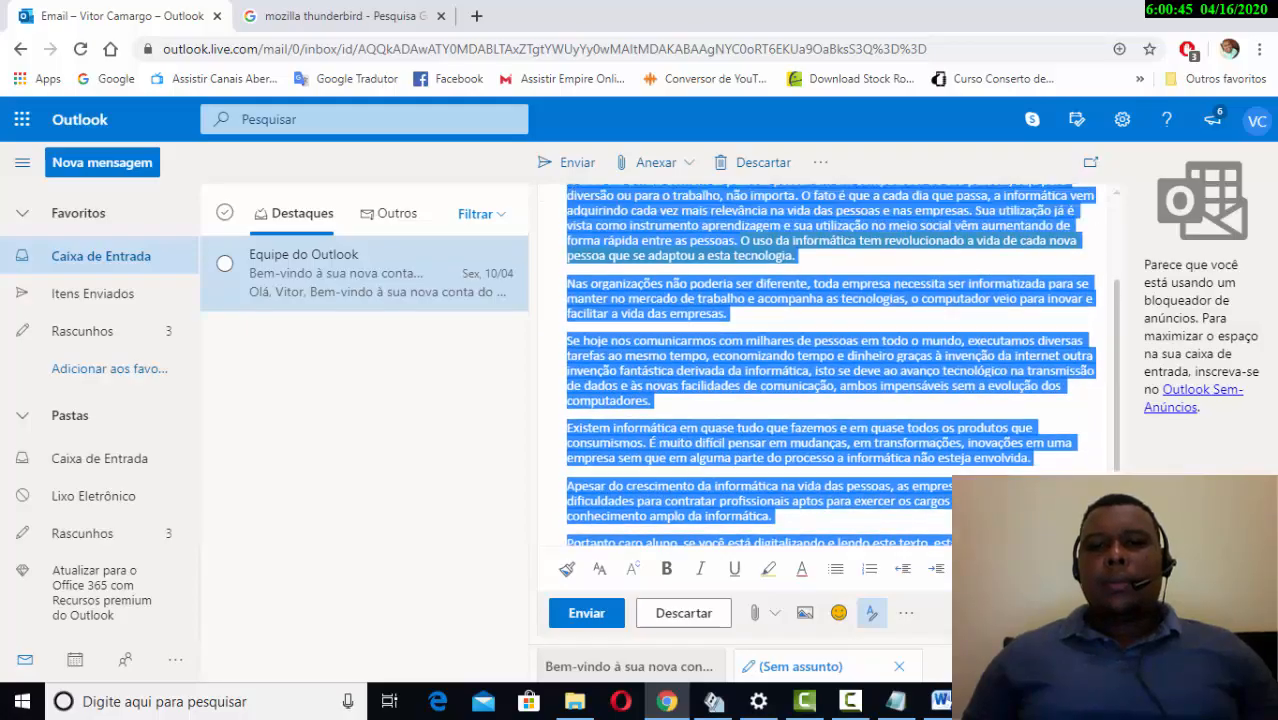
pyautogui.hotkey('ctrl', 'e')
pyautogui.scroll(-2, 830, 380)
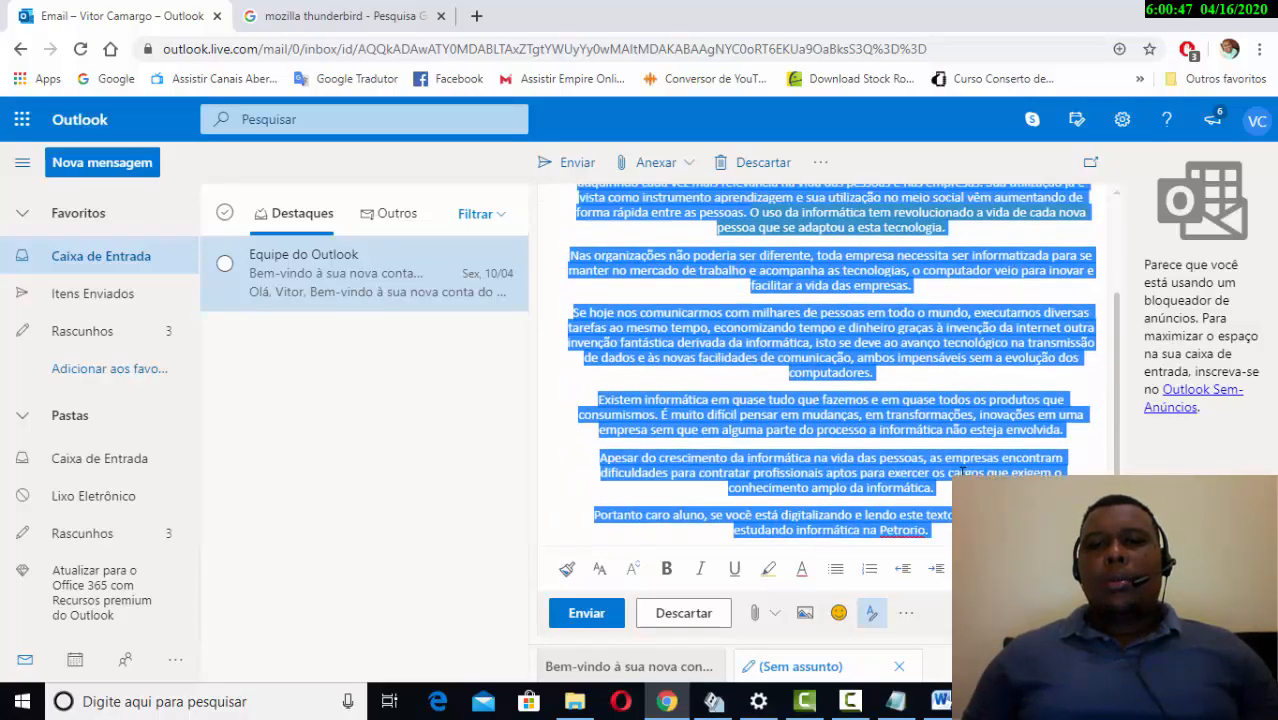
pyautogui.scroll(3, 830, 380)
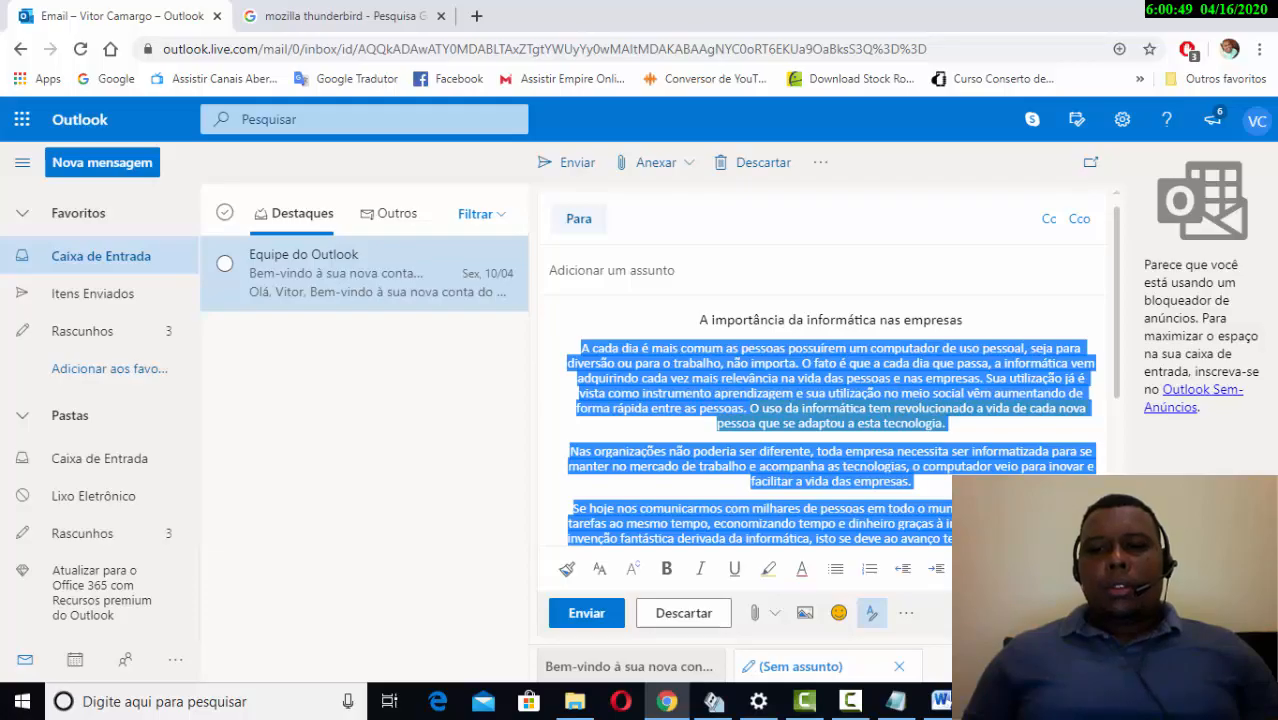
pyautogui.moveTo(1038, 390)
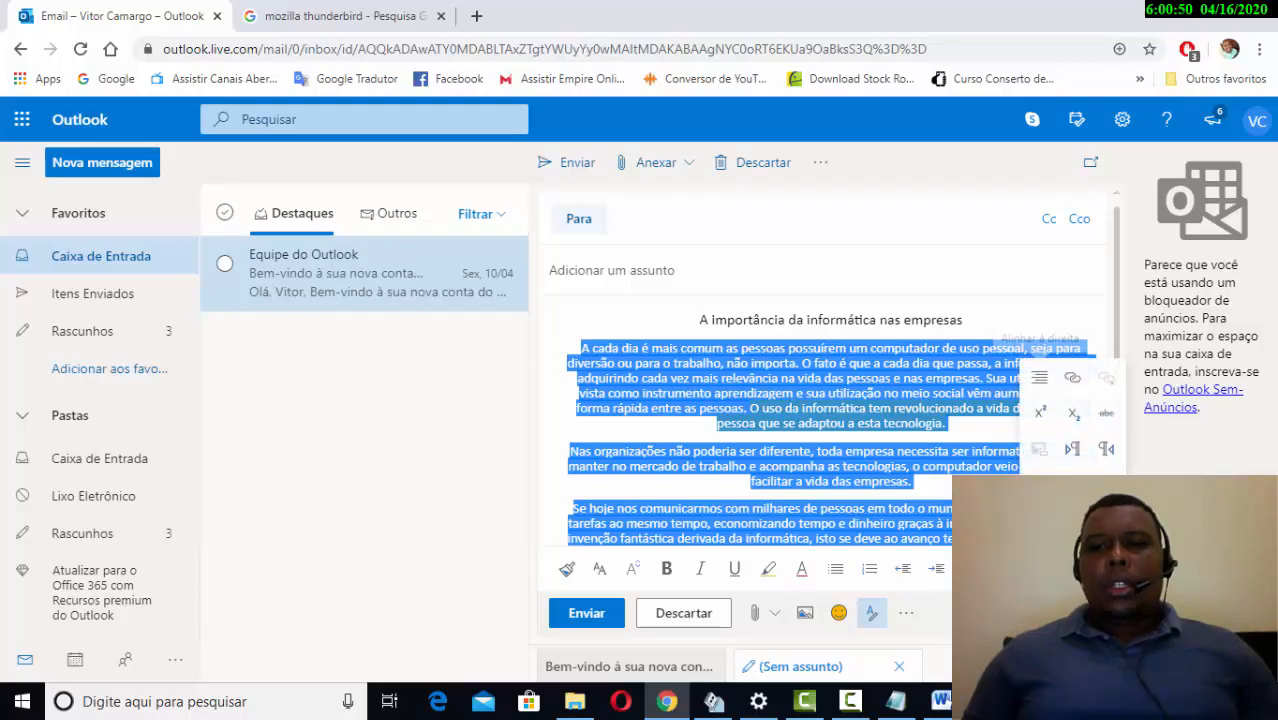
pyautogui.click(1038, 390)
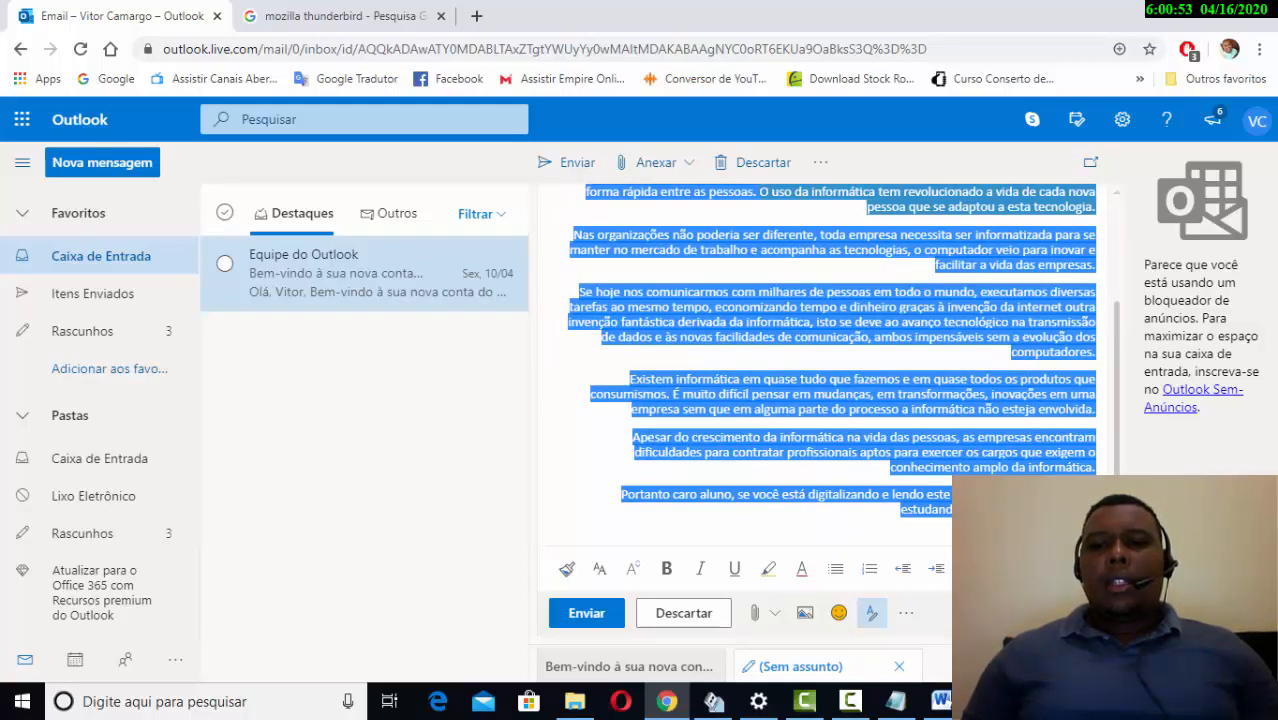
pyautogui.hotkey('ctrl', 'l')
pyautogui.click(1072, 568)
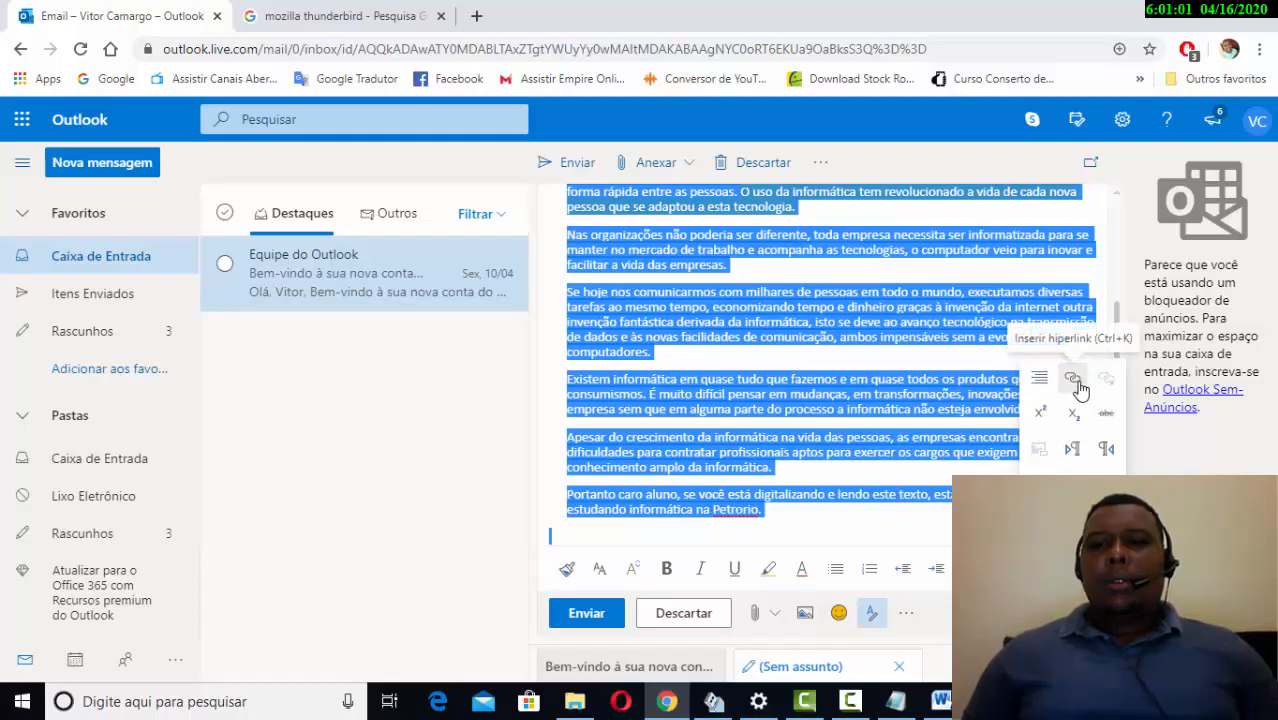
pyautogui.scroll(3, 896, 363)
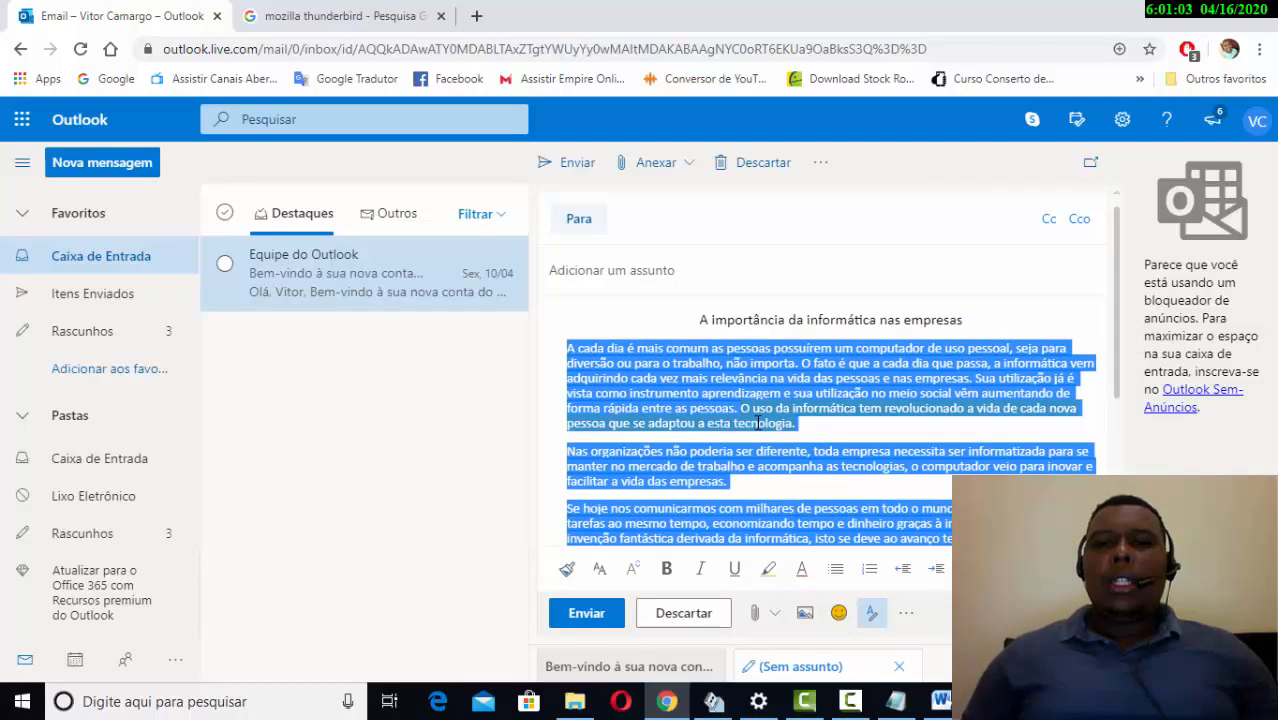
# - Reselect the highlighted sentence, cancel adding a link, and show the extra formatting options
pyautogui.click(895, 363)
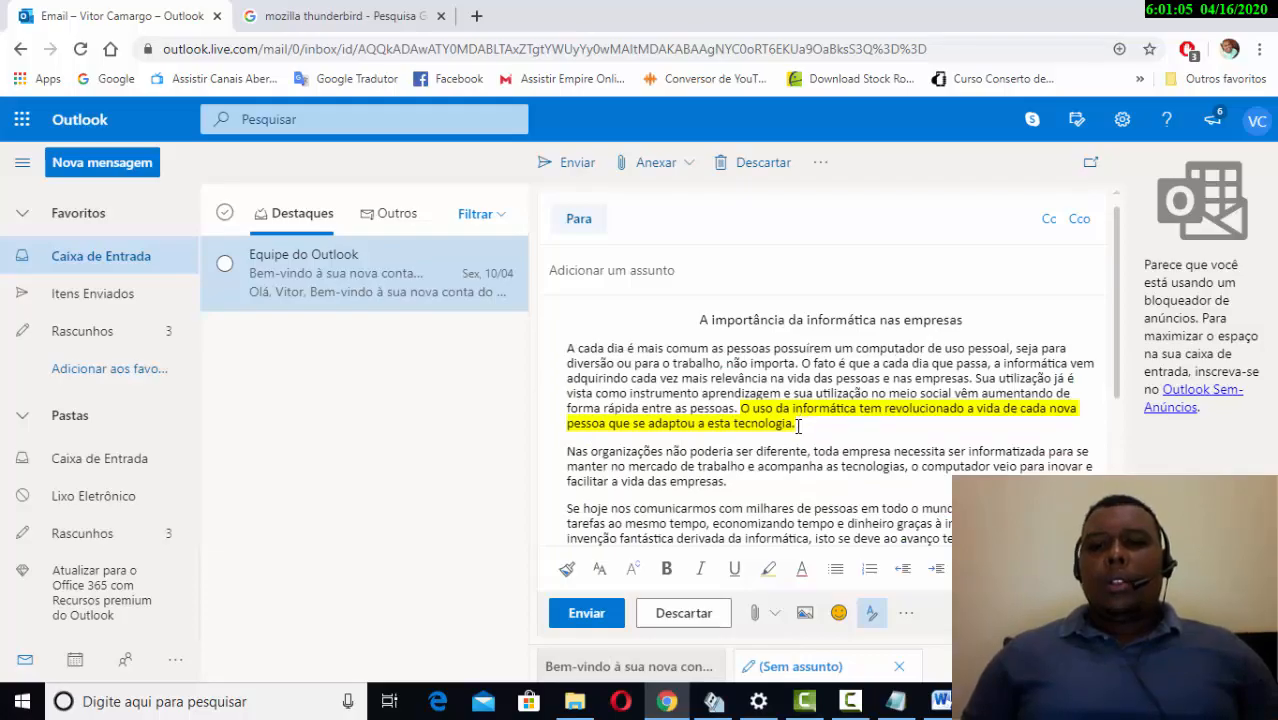
pyautogui.moveTo(797, 423); pyautogui.dragTo(769, 406)
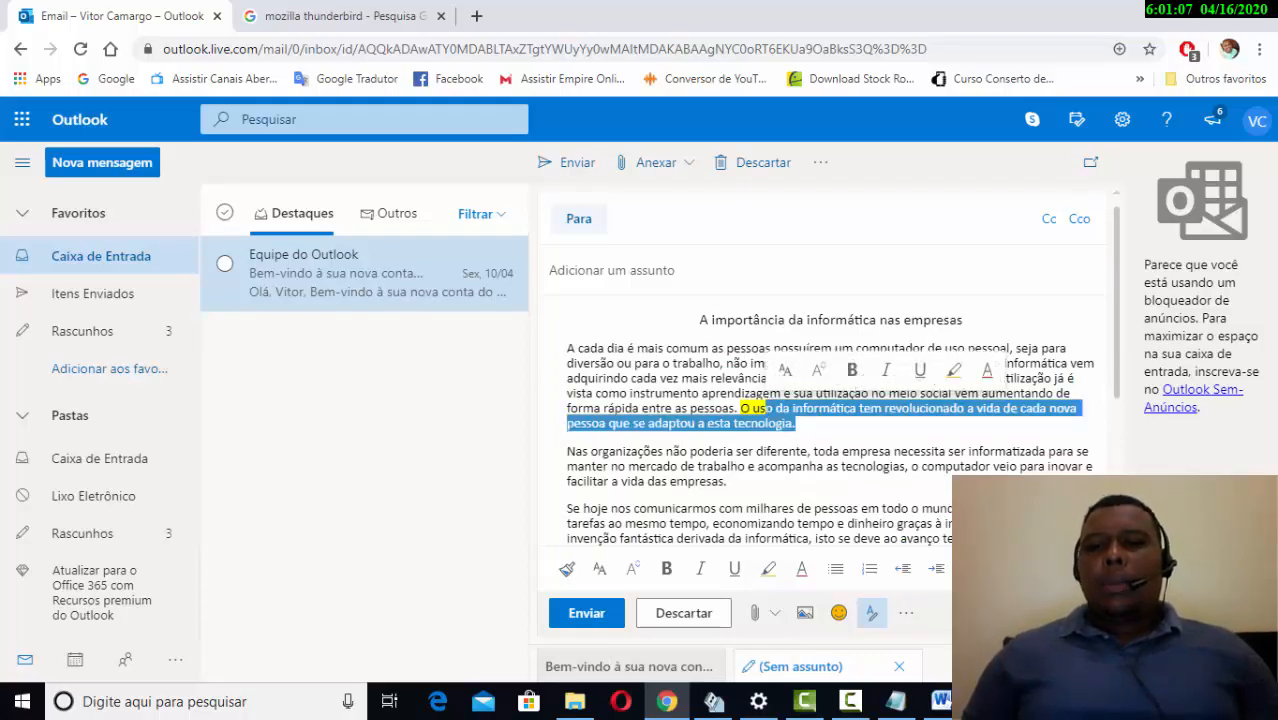
pyautogui.click(1072, 378)
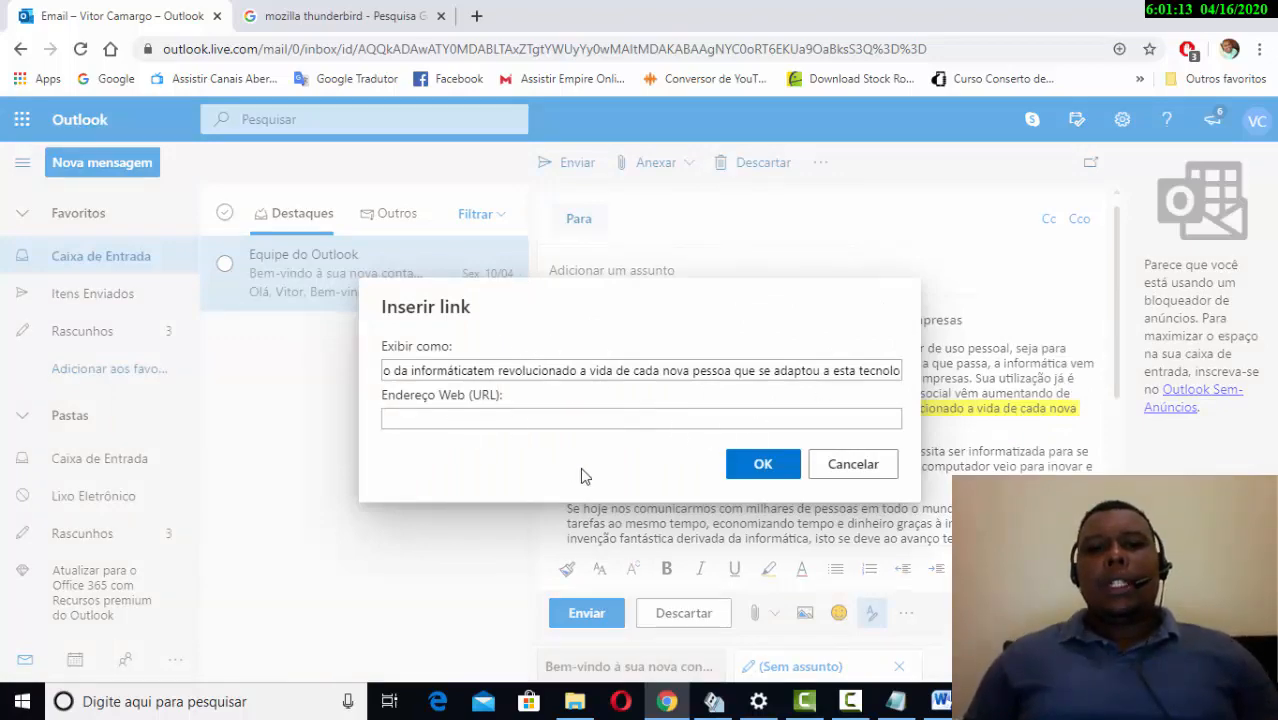
pyautogui.click(833, 472)
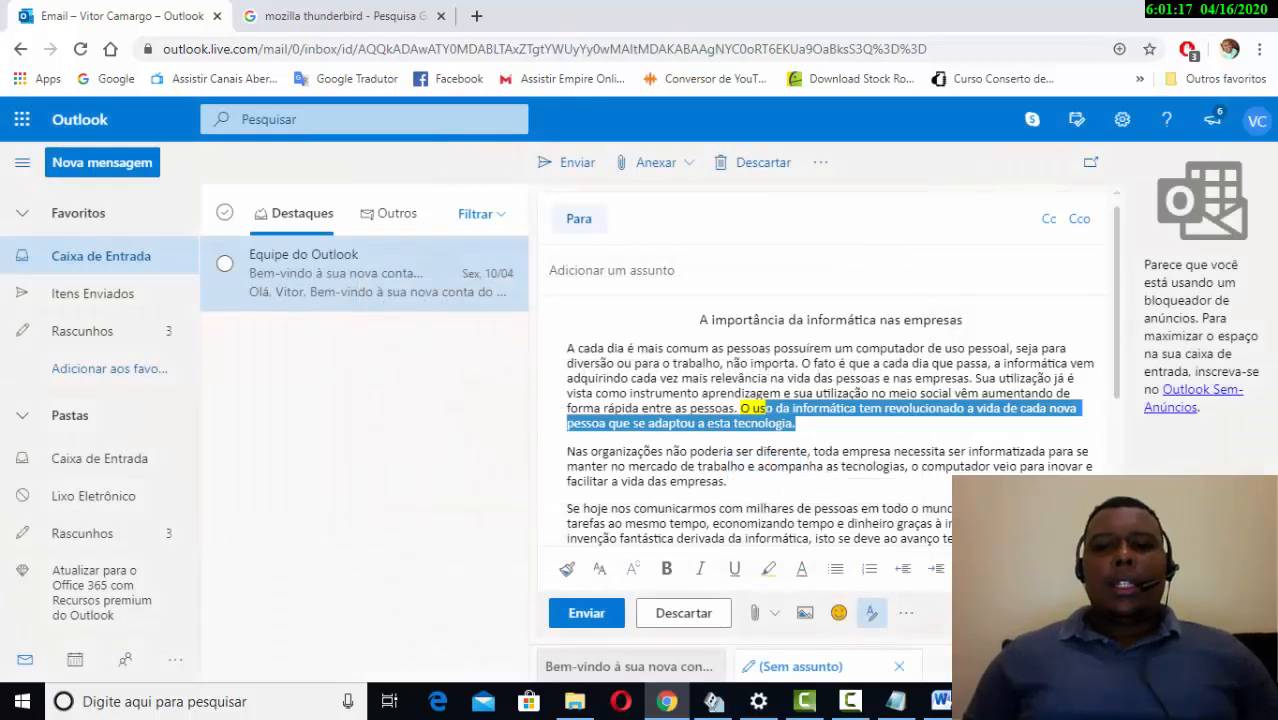
pyautogui.click(1072, 568)
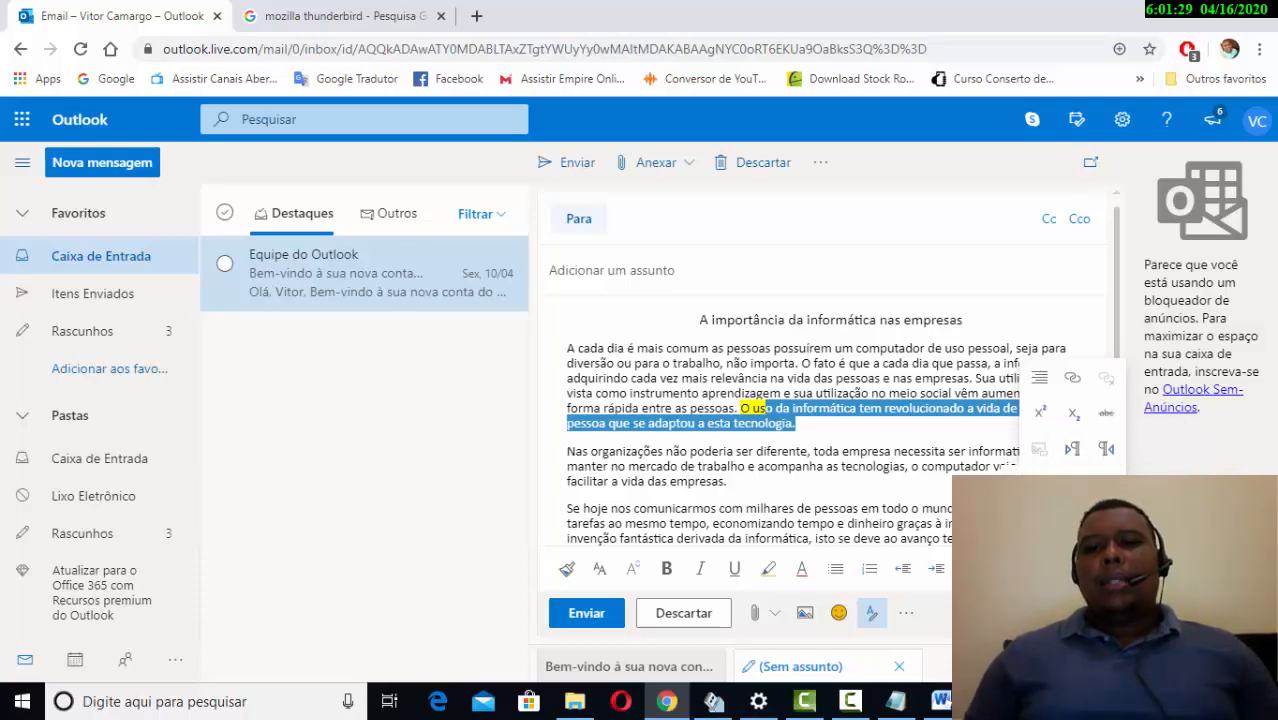
pyautogui.scroll(-10, 878, 434)
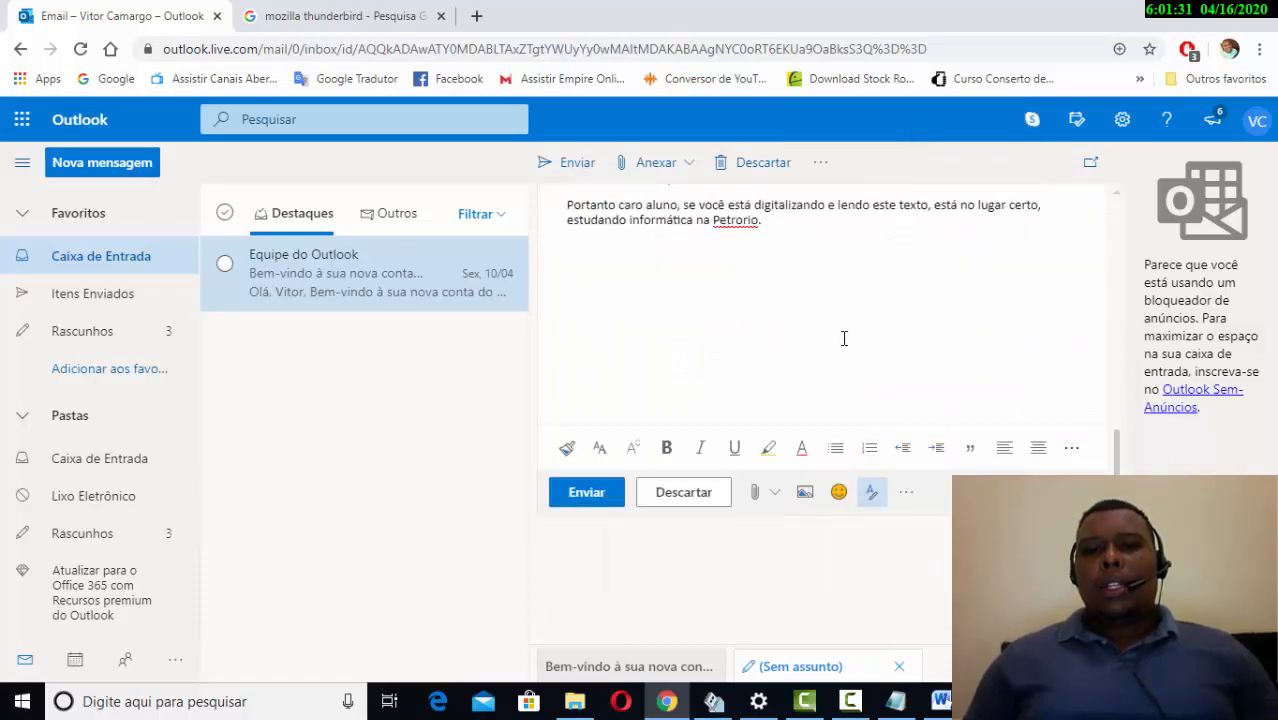
pyautogui.hotkey('ctrl', 'a')
pyautogui.click(853, 371)
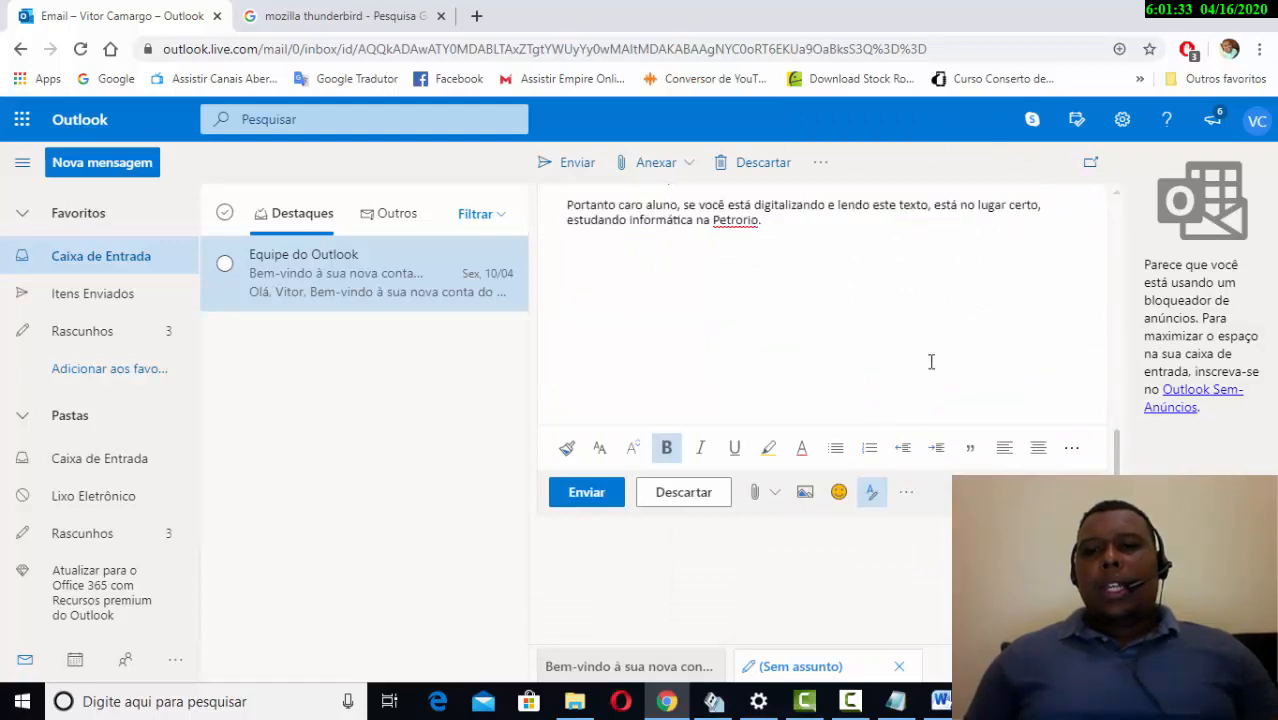
pyautogui.click(1071, 447)
pyautogui.click(1036, 400)
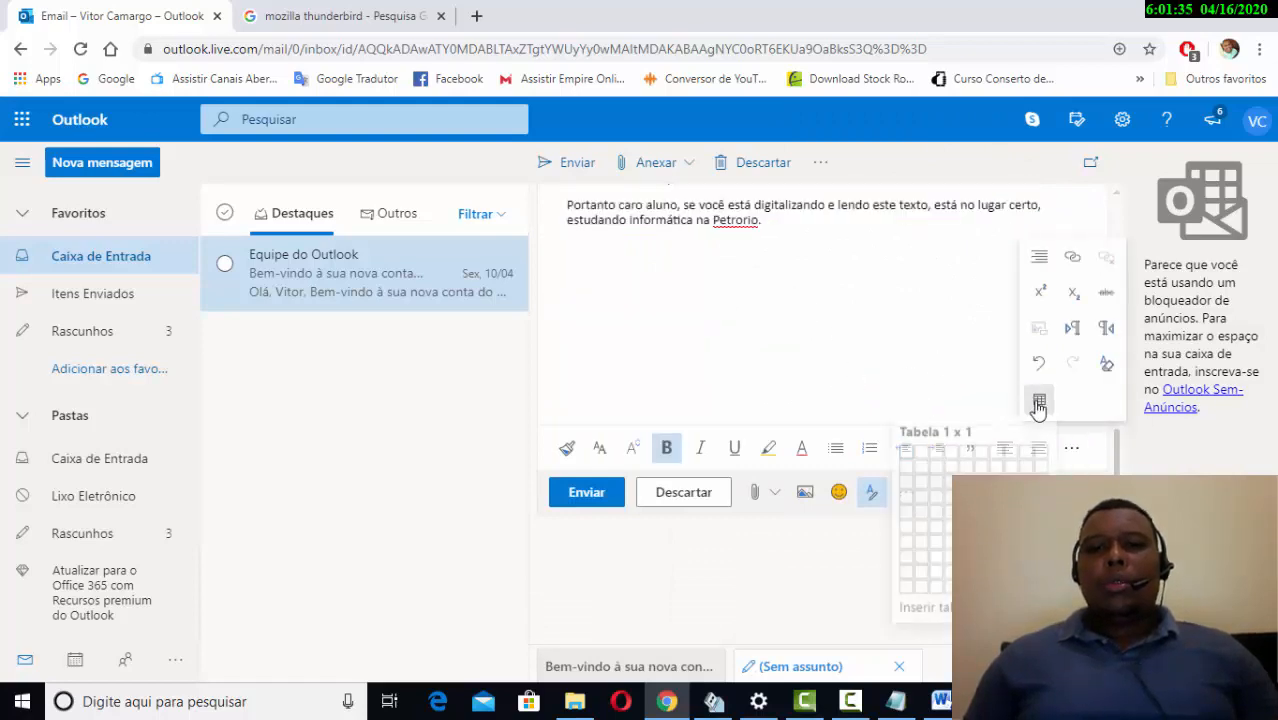
pyautogui.click(936, 503)
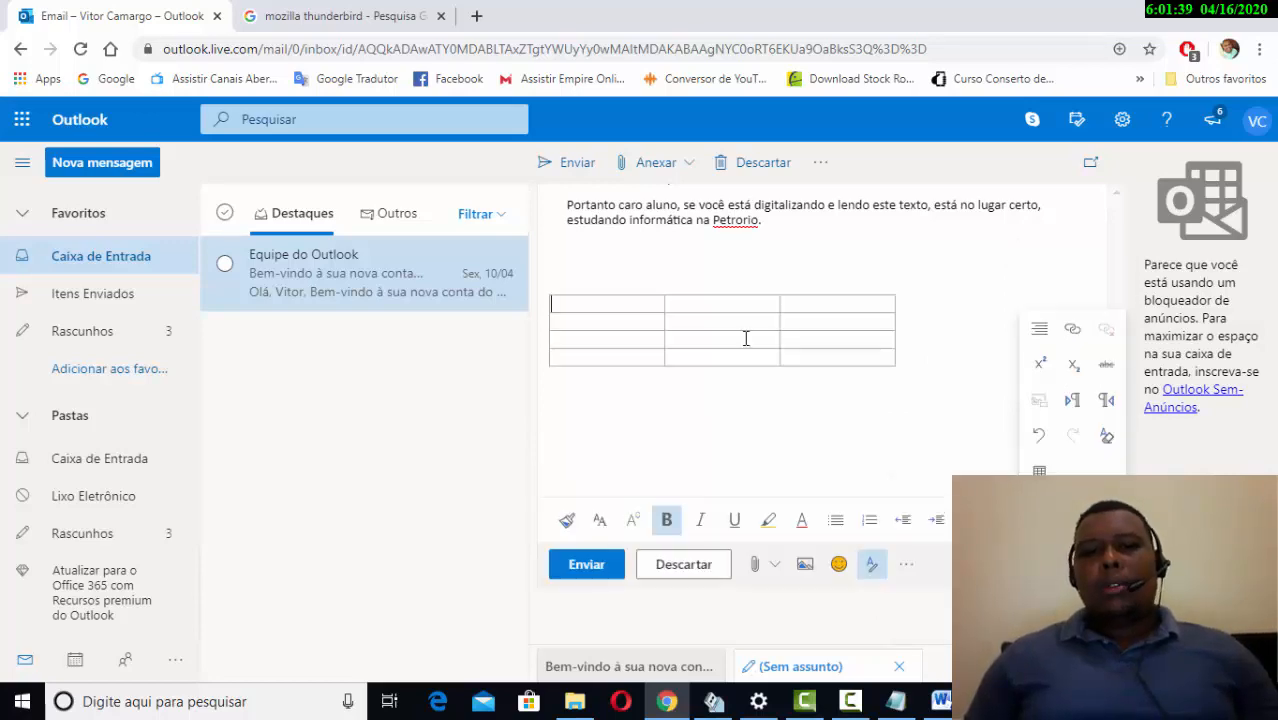
pyautogui.hotkey('ctrl', 'z')
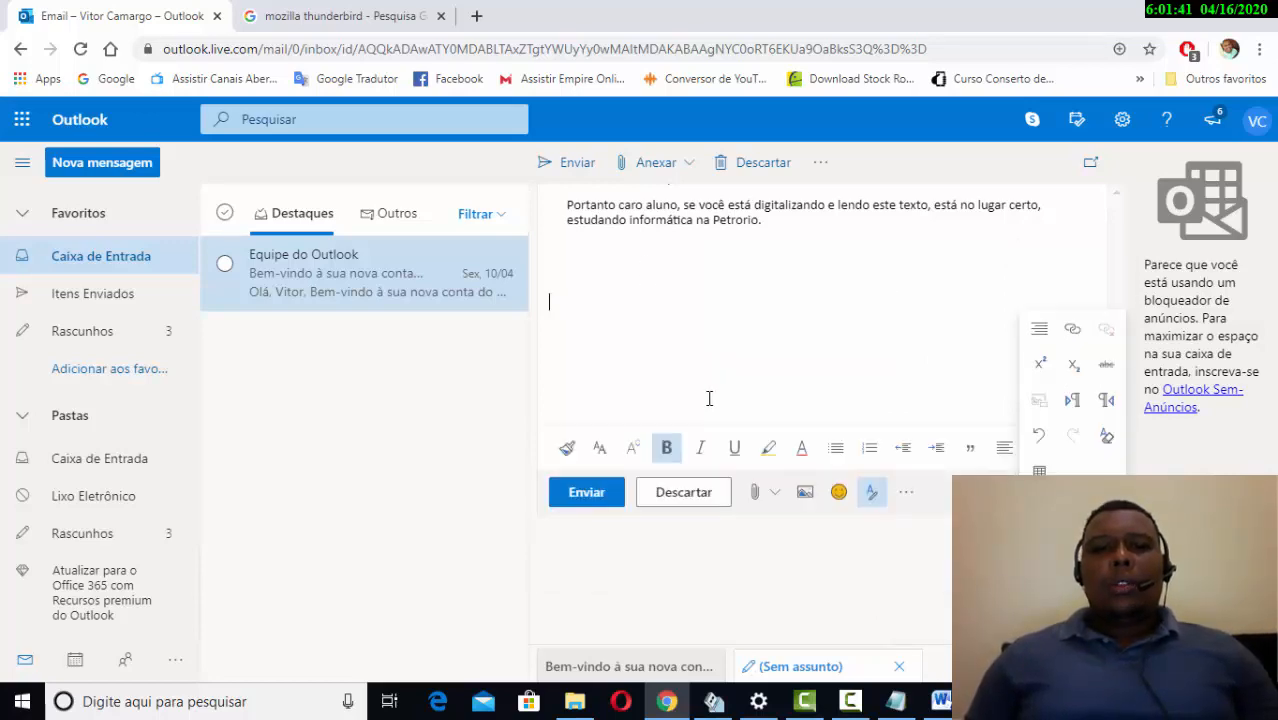
pyautogui.hotkey('ctrl', '+')
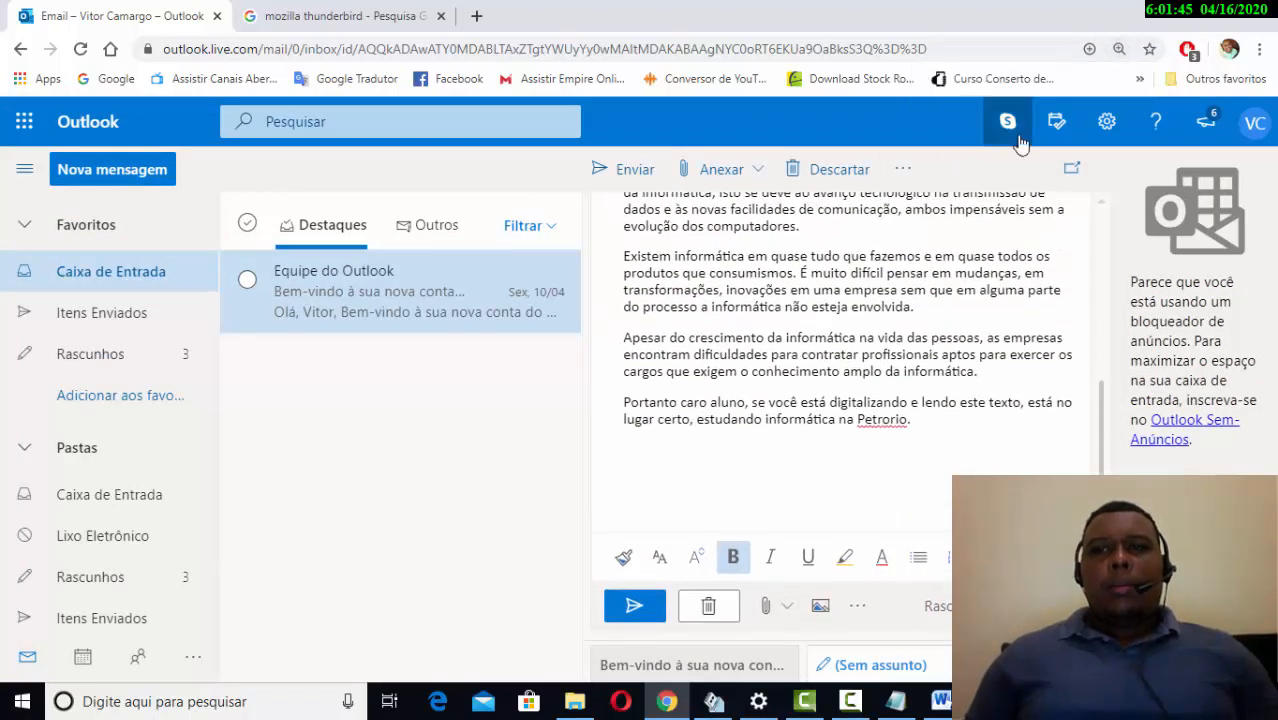
pyautogui.hotkey('ctrl', '-')
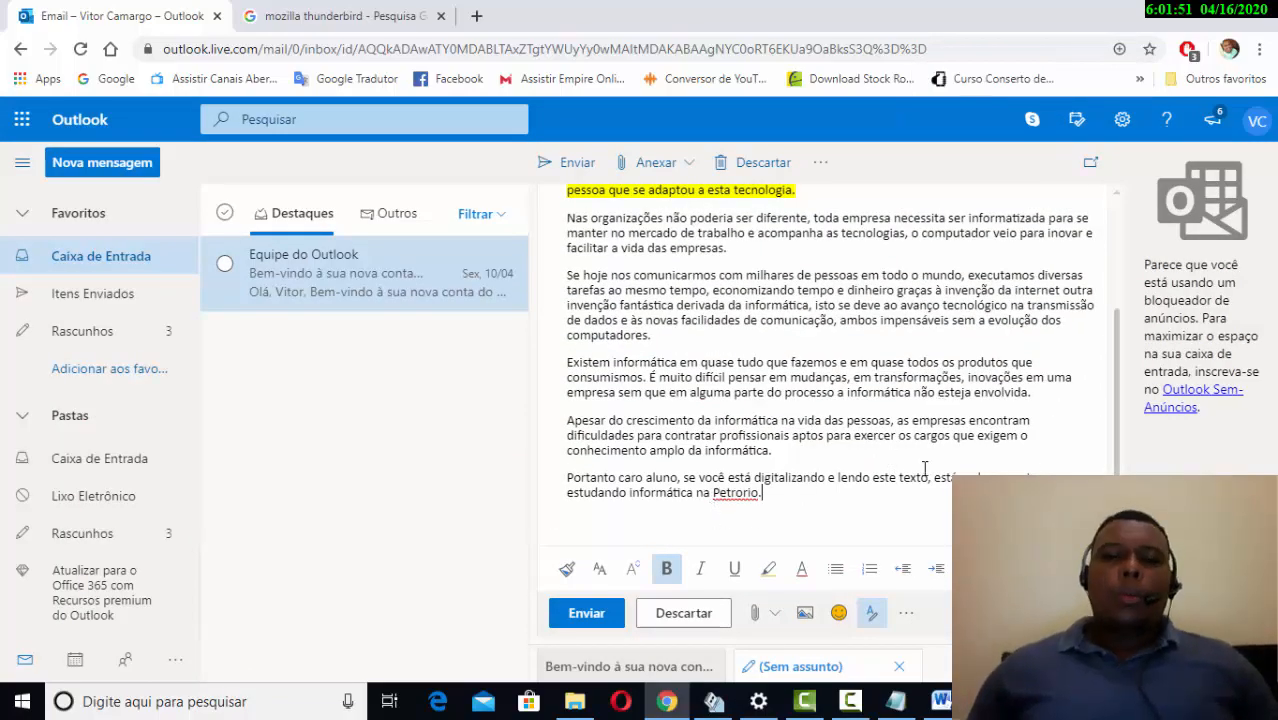
pyautogui.scroll(-3, 880, 623)
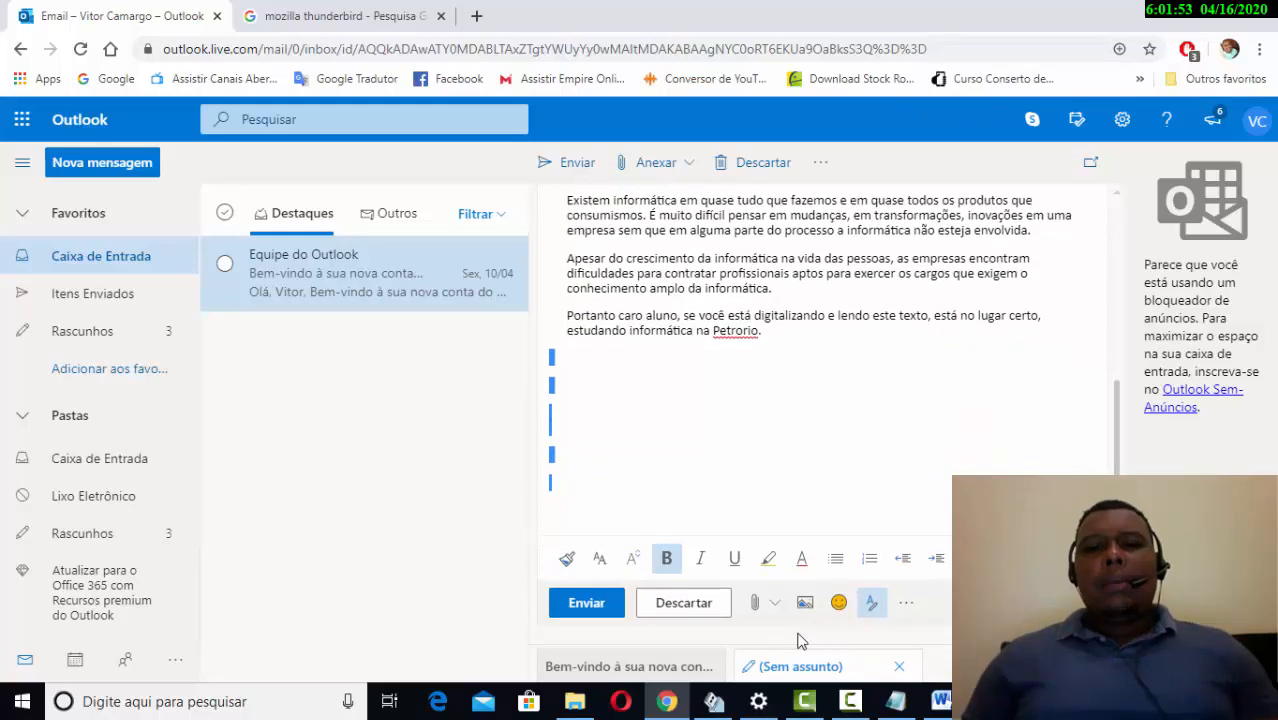
pyautogui.click(787, 414)
pyautogui.scroll(2, 794, 418)
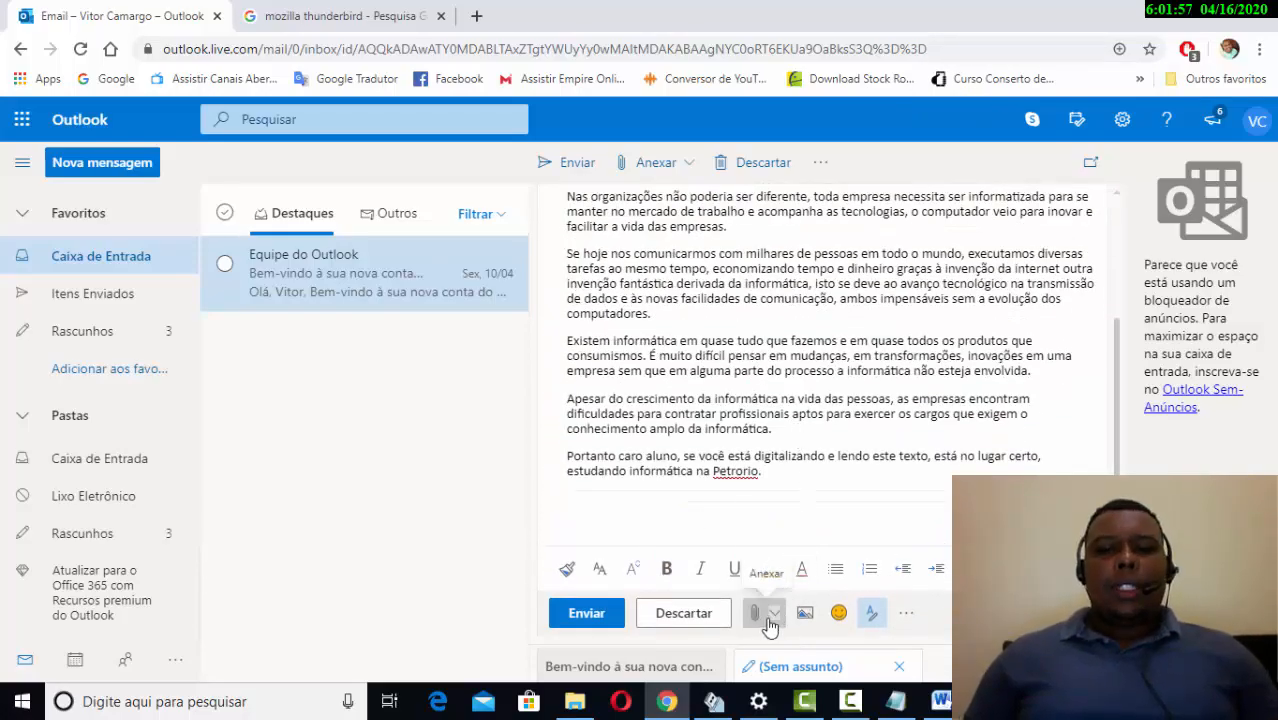
pyautogui.click(770, 620)
pyautogui.click(772, 620)
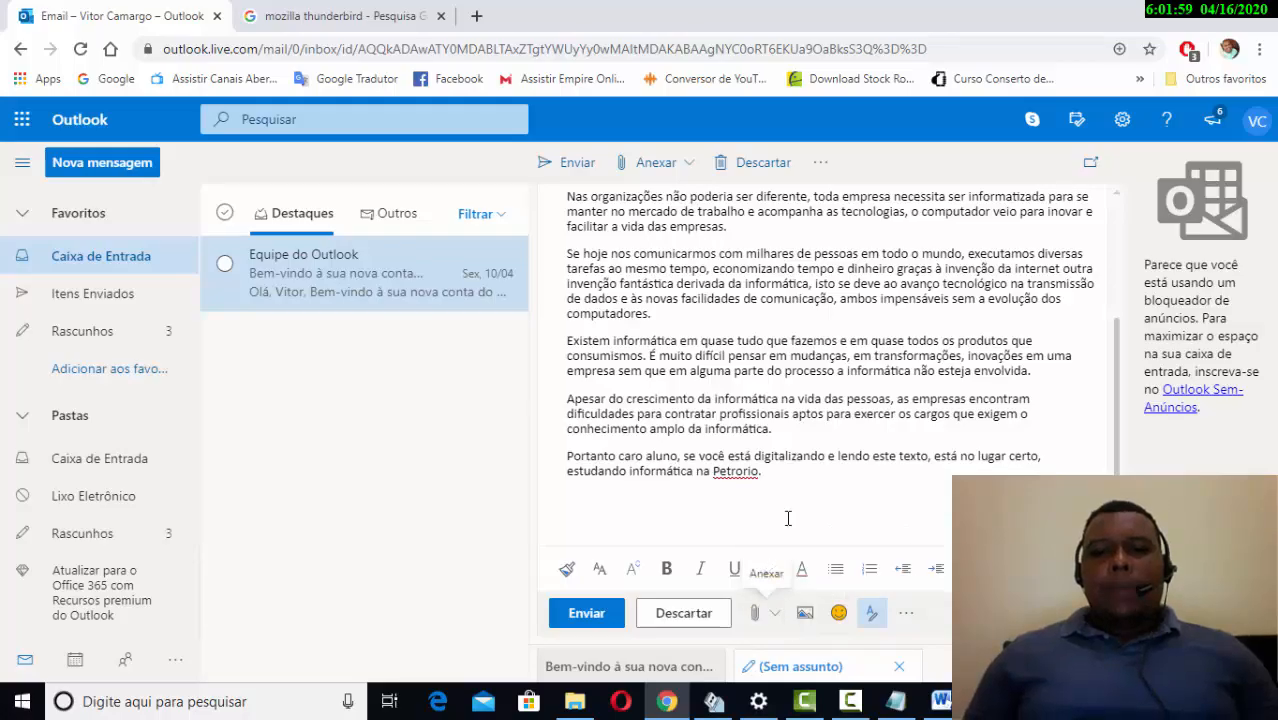
pyautogui.click(776, 620)
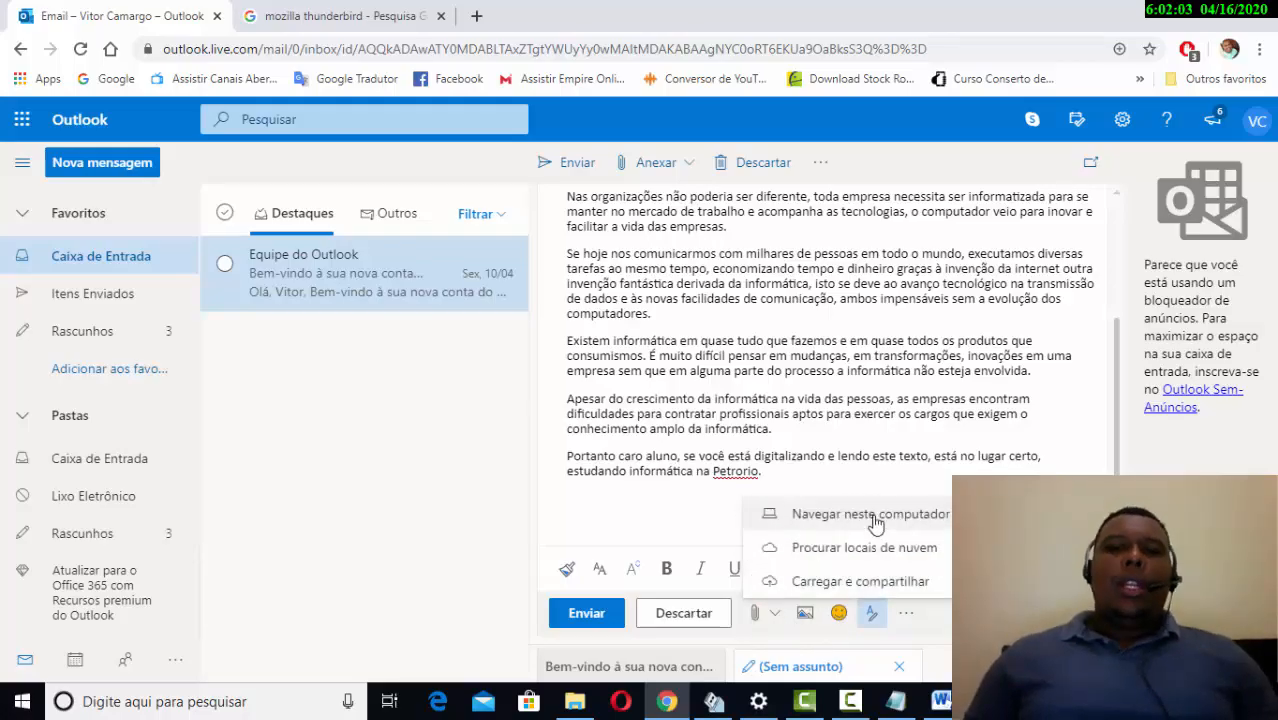
pyautogui.click(893, 521)
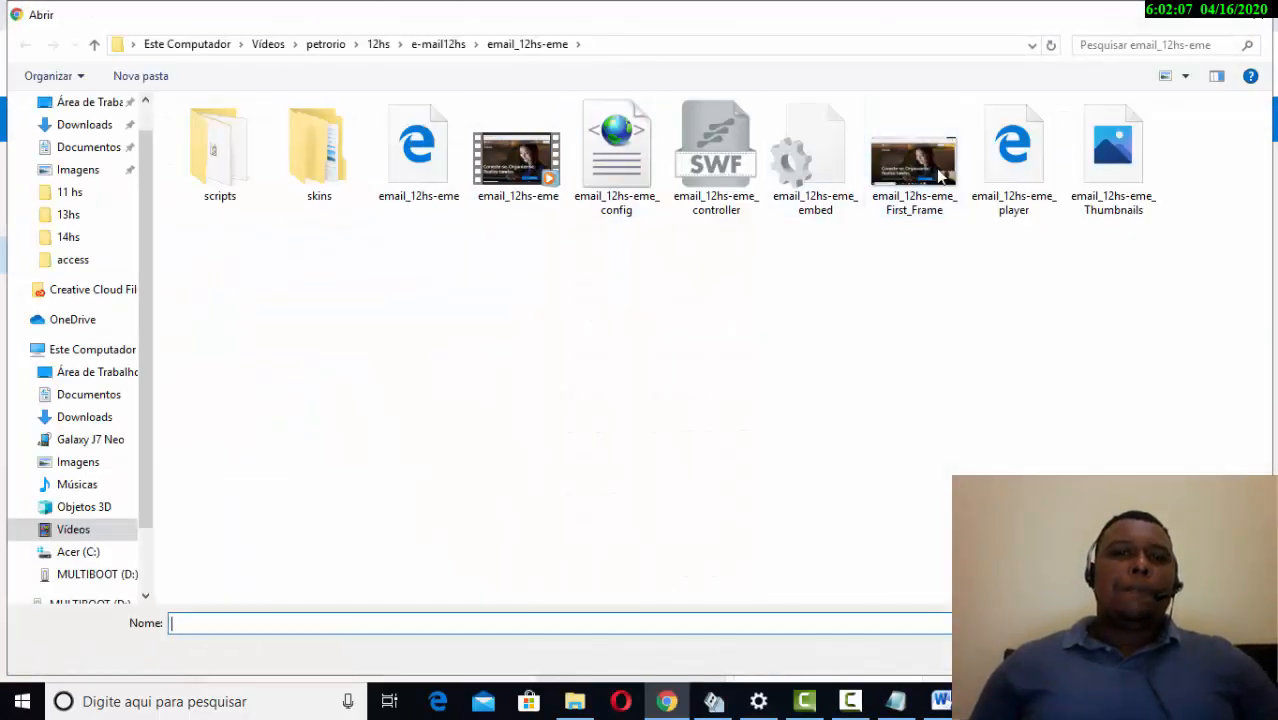
pyautogui.click(1258, 15)
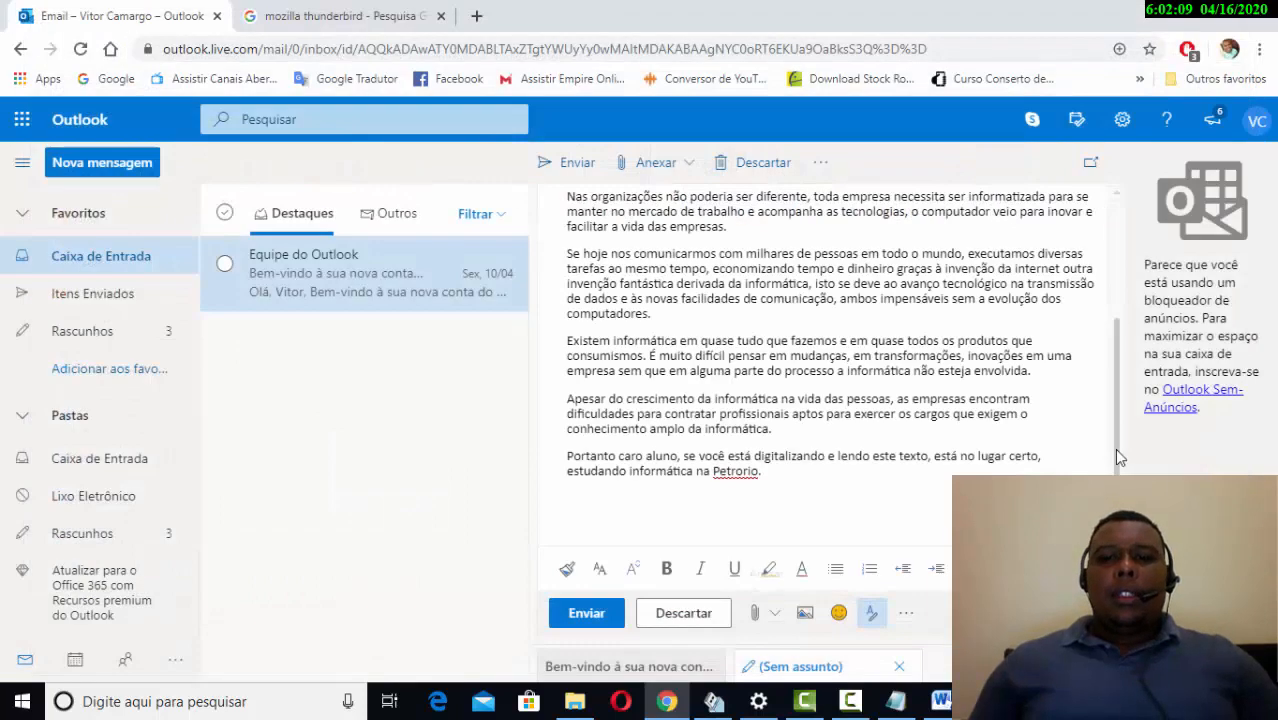
pyautogui.click(773, 613)
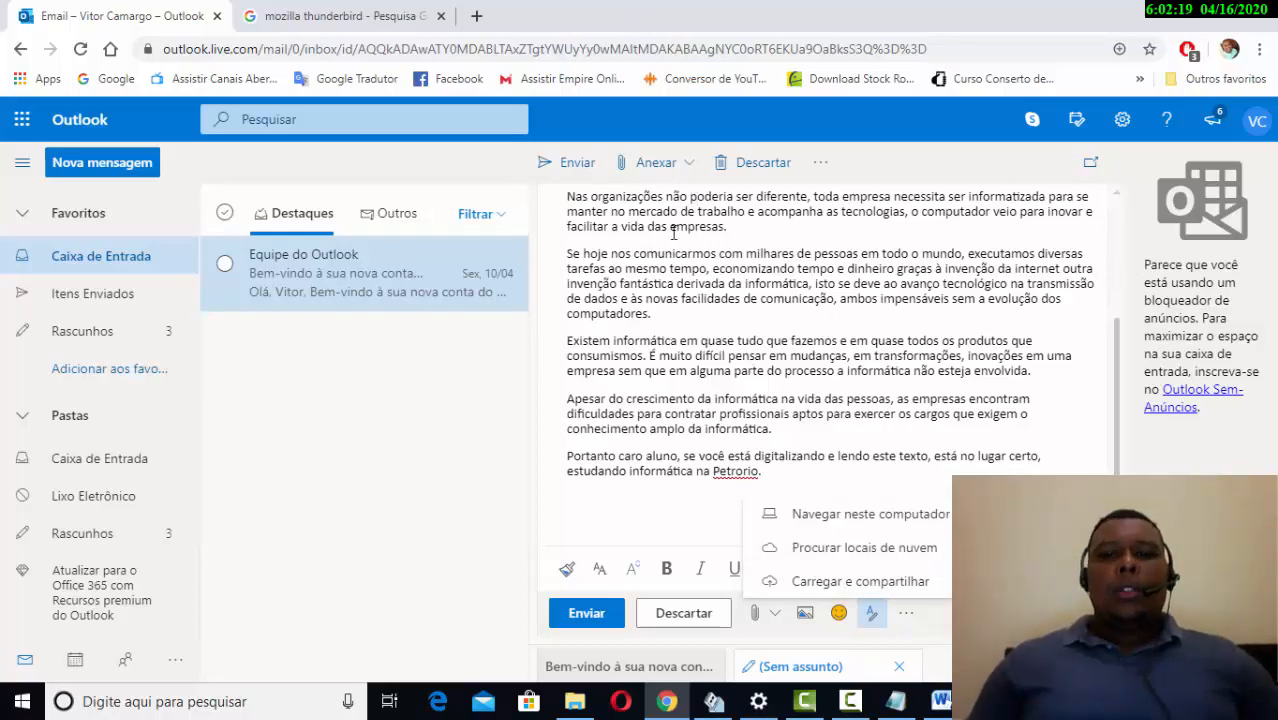
pyautogui.click(652, 512)
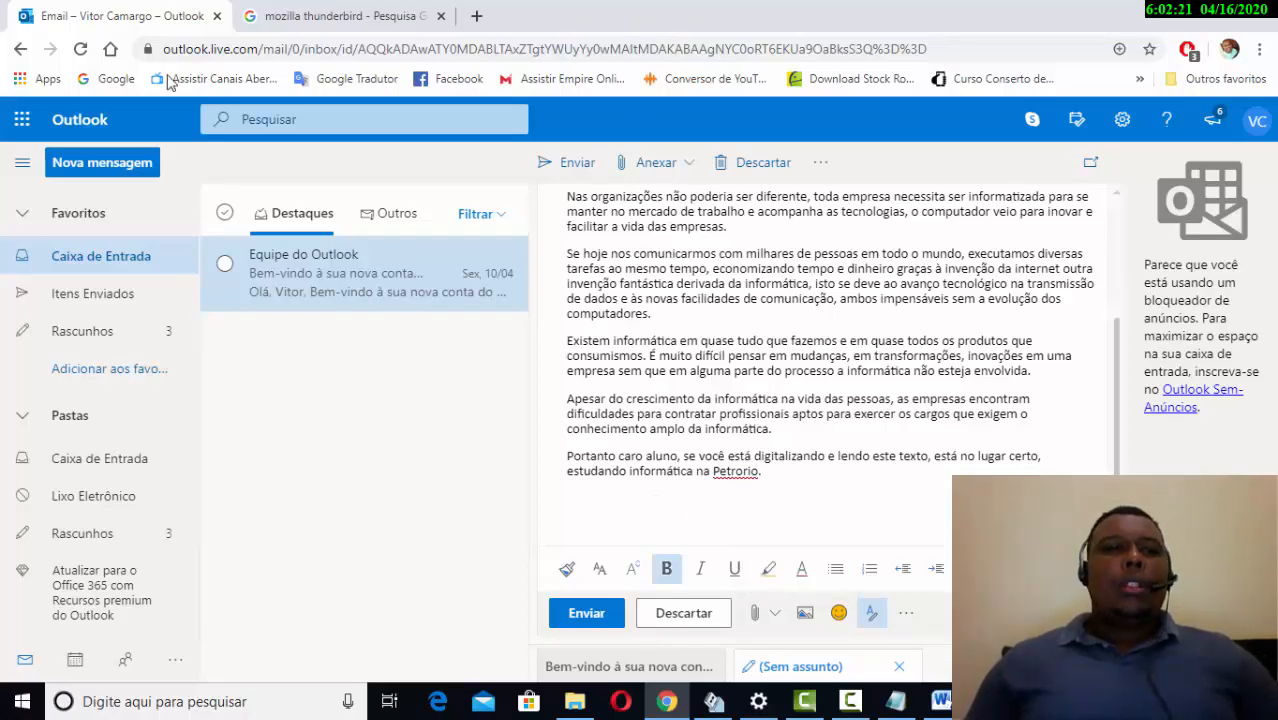
# - Visit OneDrive's Meus arquivos, dismiss the Office 365 premium offer, then return to the Outlook mailbox
pyautogui.click(22, 121)
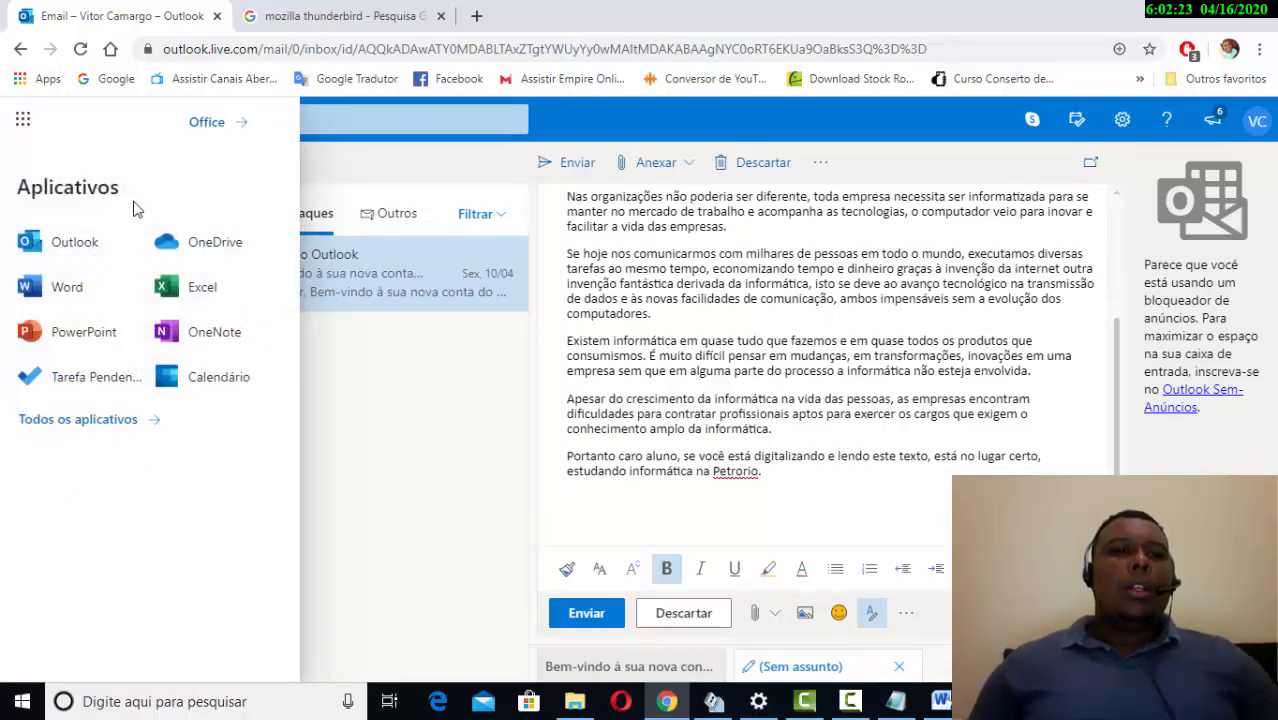
pyautogui.click(195, 247)
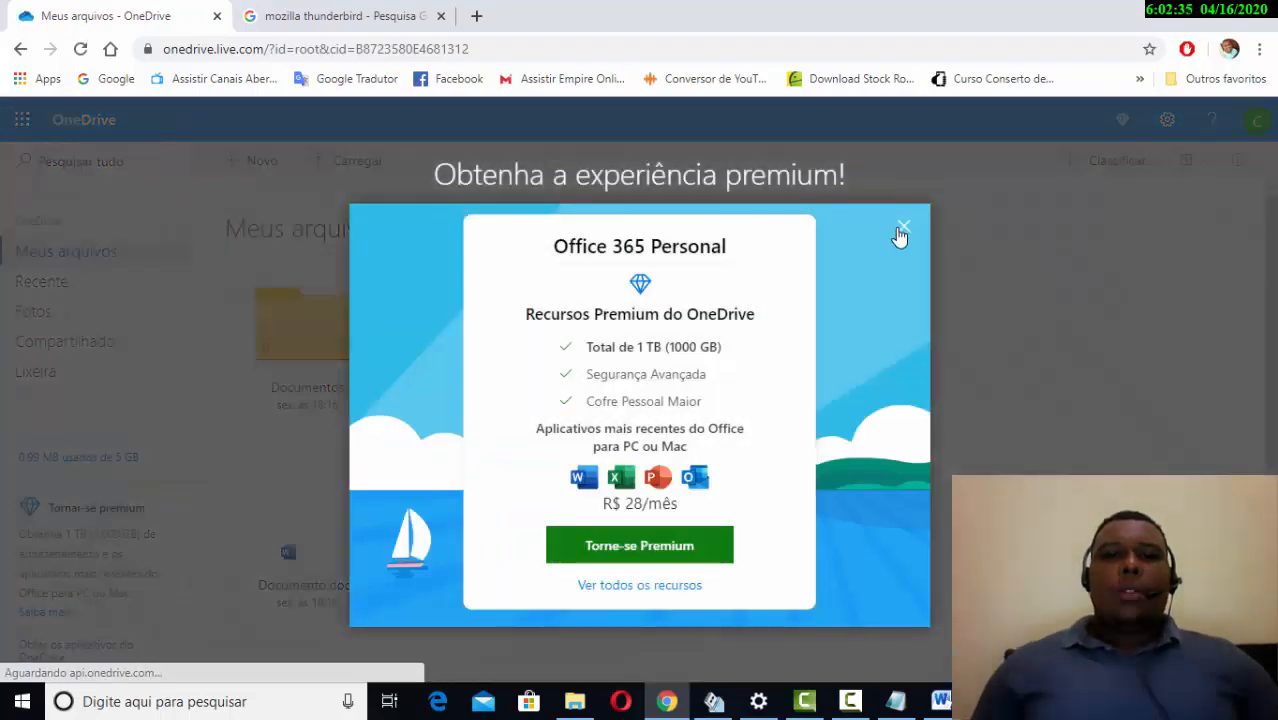
pyautogui.click(903, 227)
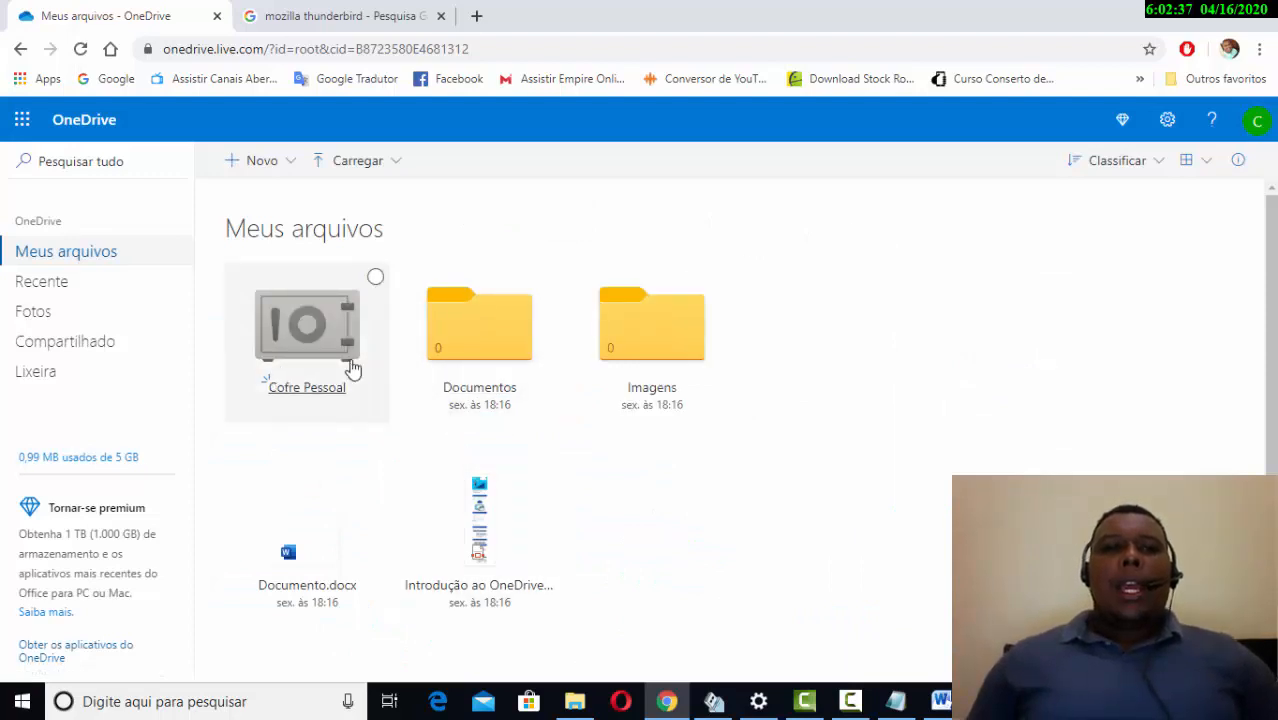
pyautogui.click(22, 122)
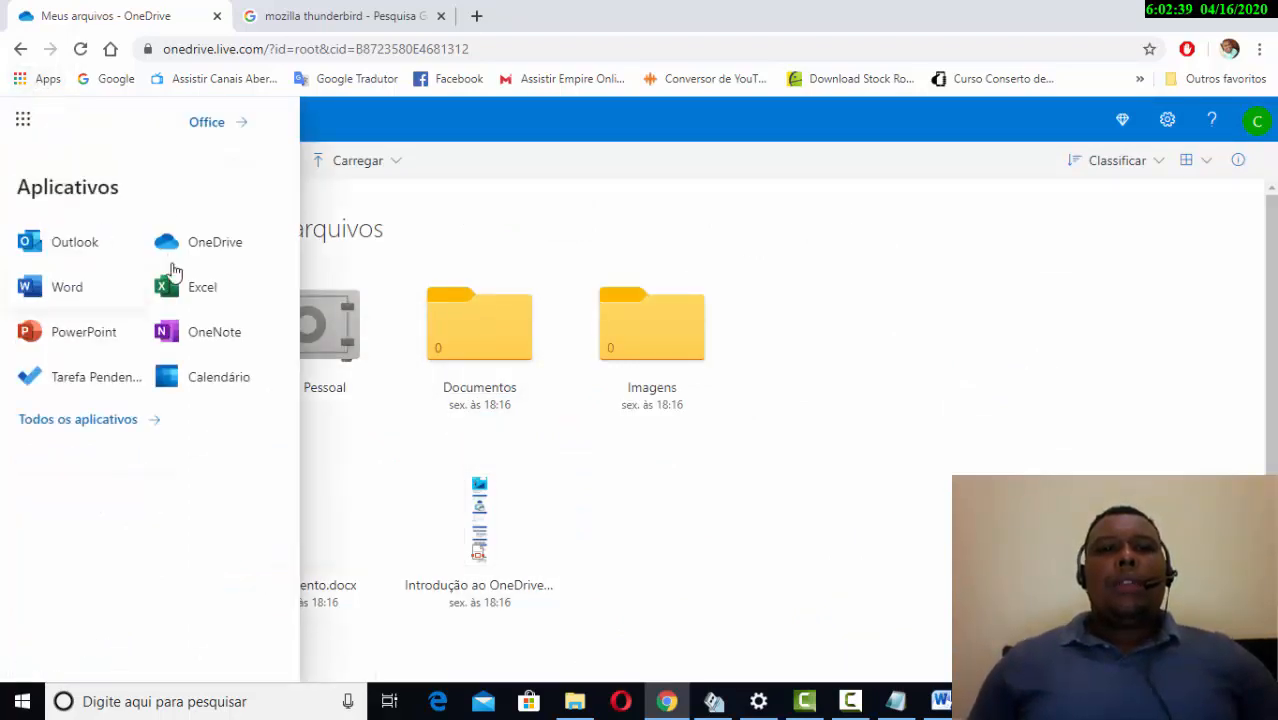
pyautogui.click(690, 514)
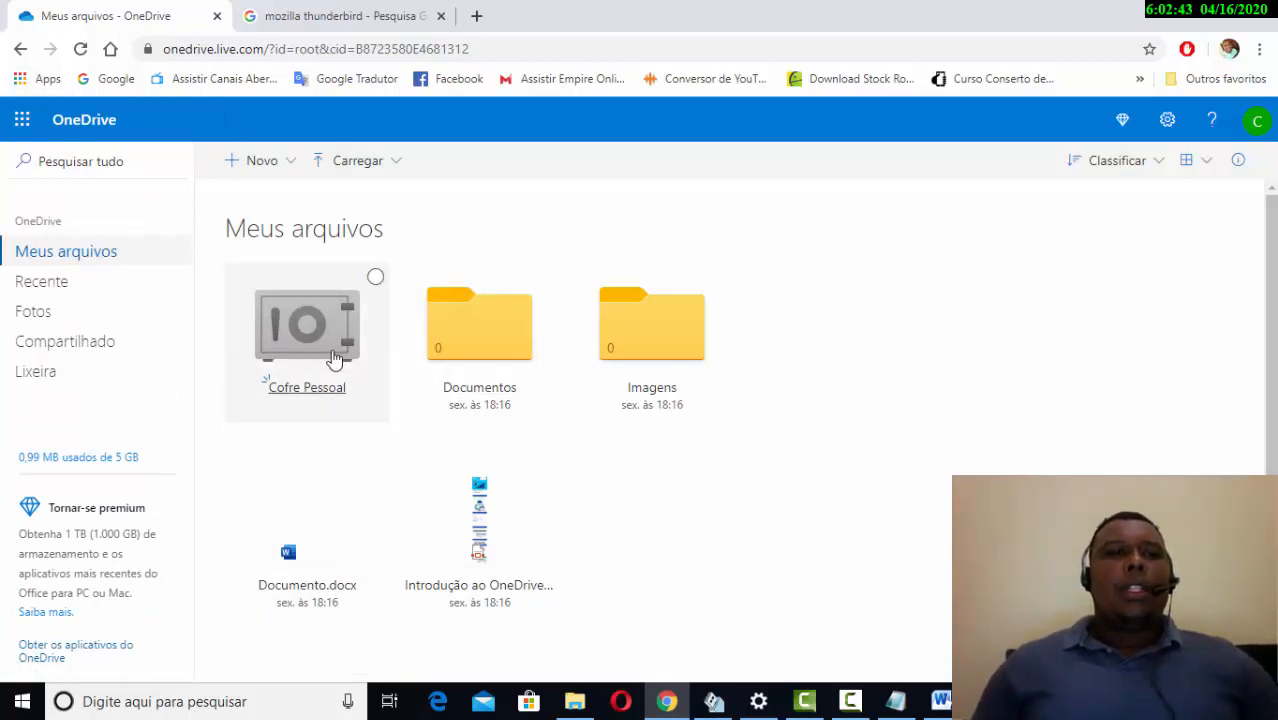
pyautogui.click(18, 49)
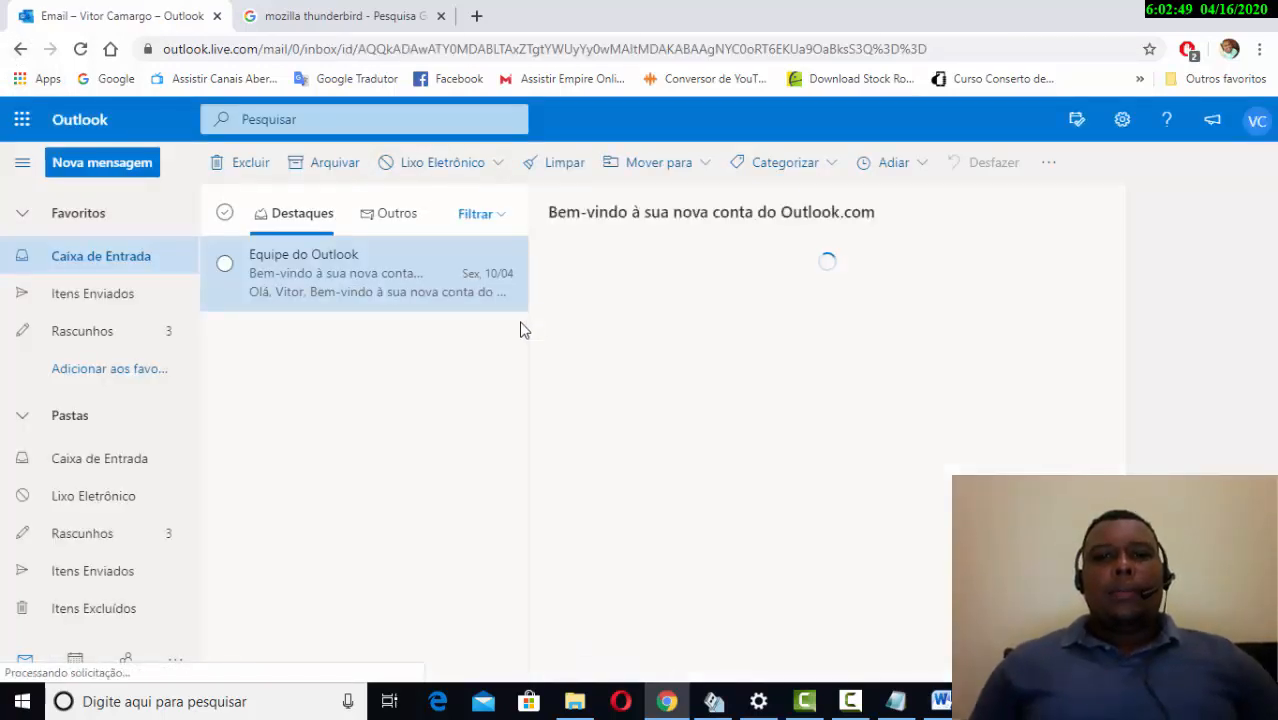
# - Go to the Rascunhos folder and reopen the informática draft for editing
pyautogui.click(88, 170)
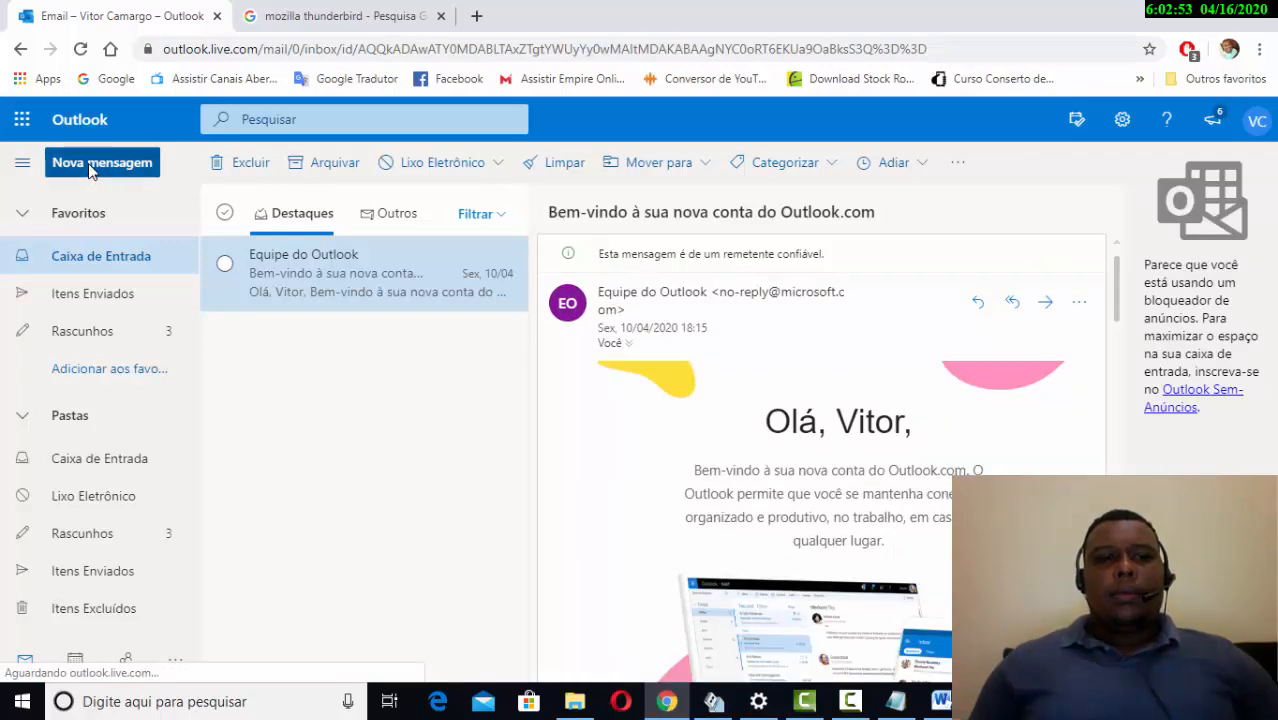
pyautogui.click(112, 534)
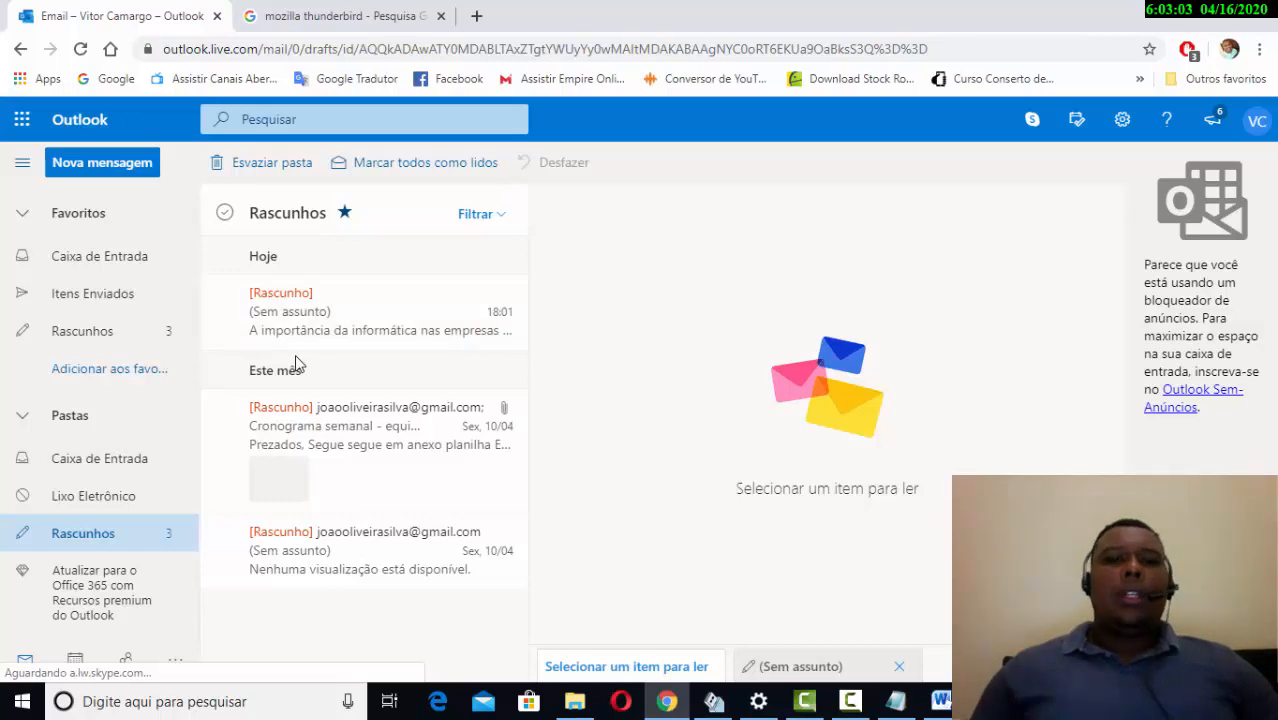
pyautogui.click(309, 333)
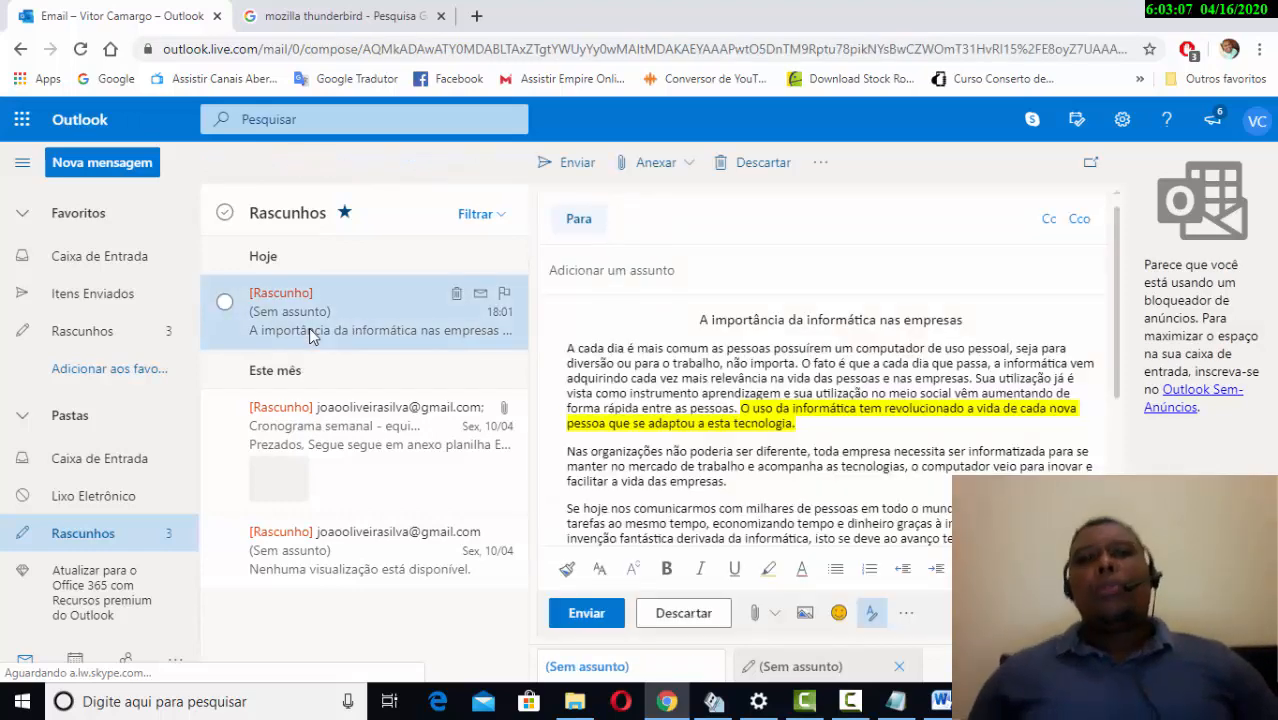
# - Scroll the reopened draft back to the top of the article
pyautogui.click(22, 121)
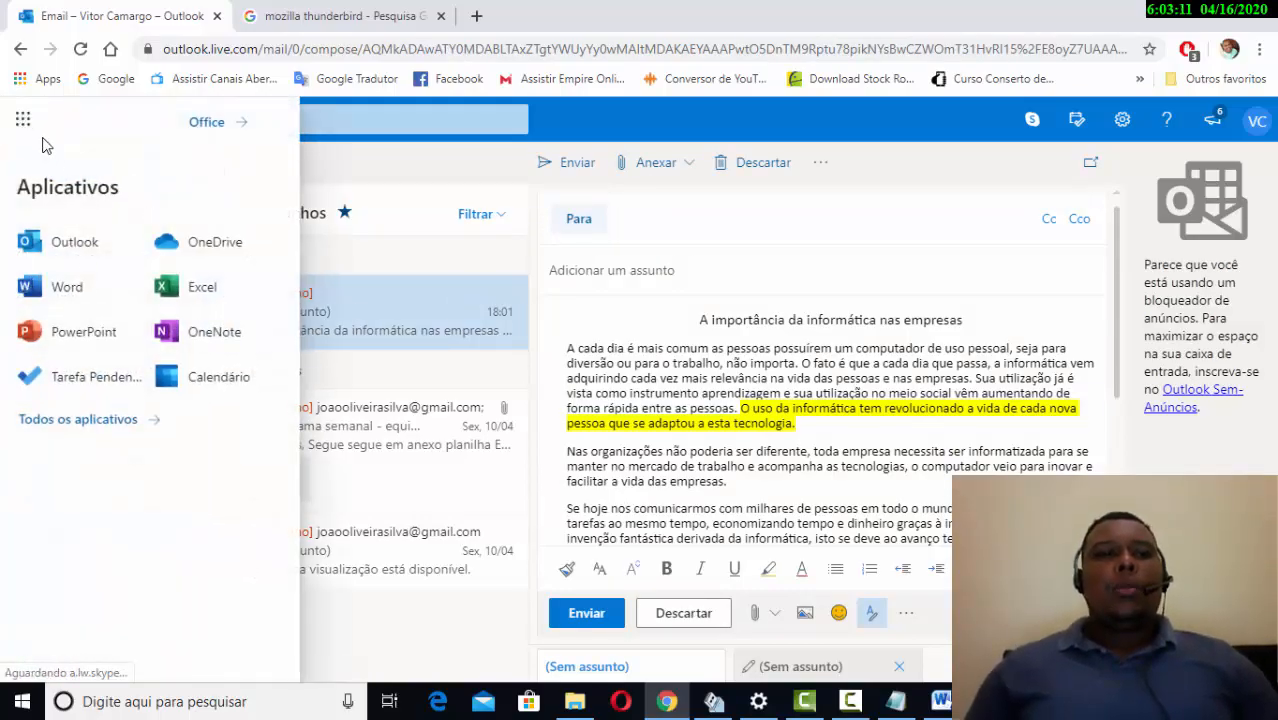
pyautogui.click(22, 119)
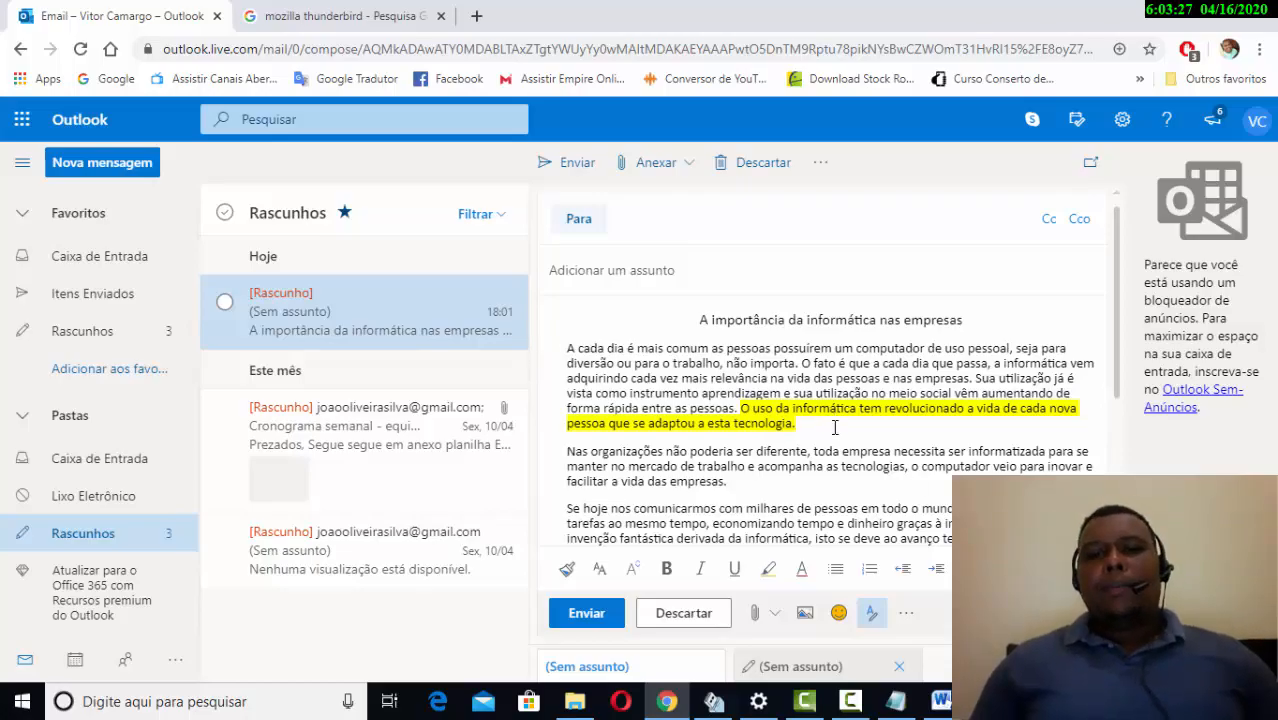
pyautogui.scroll(-2, 835, 427)
pyautogui.scroll(3, 835, 427)
pyautogui.click(774, 614)
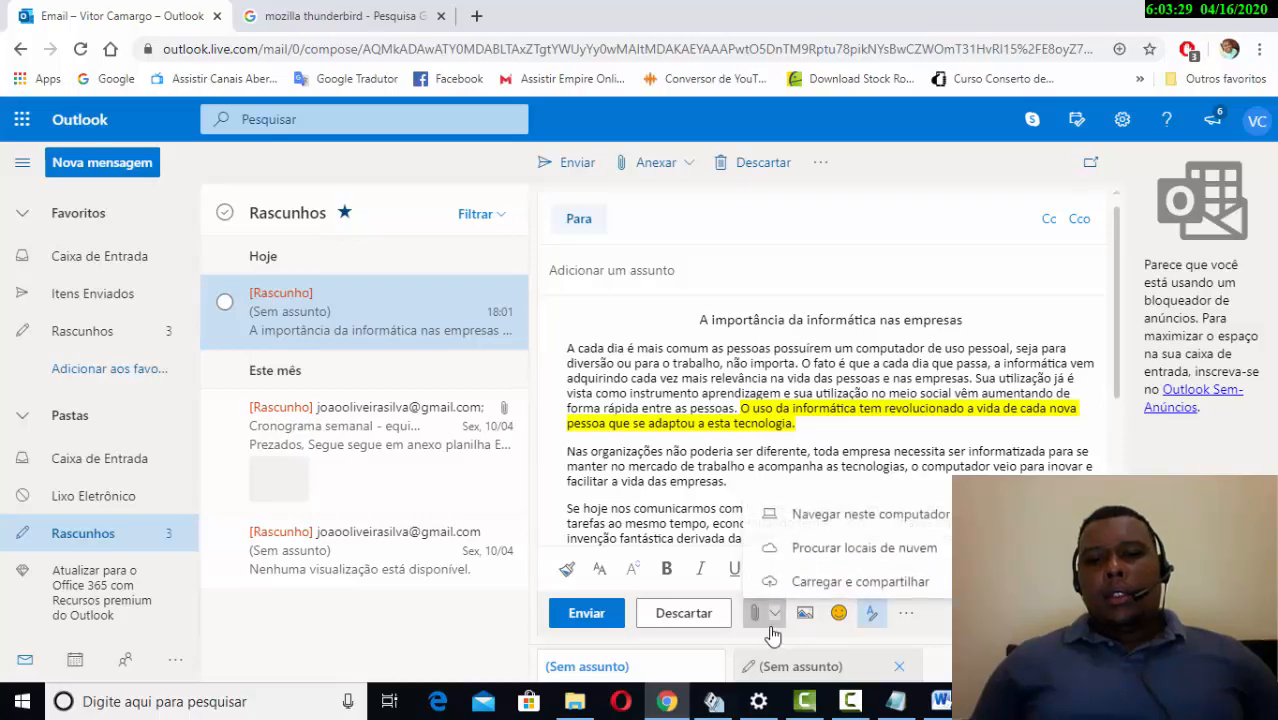
pyautogui.click(774, 614)
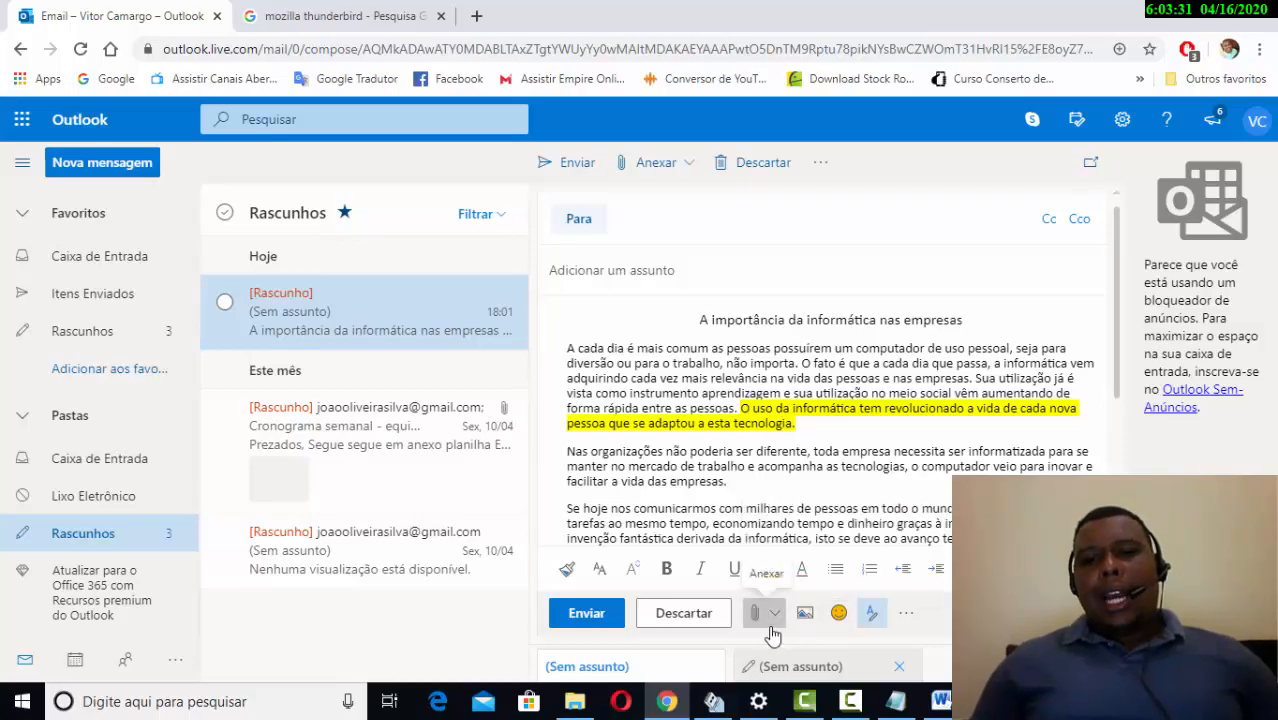
pyautogui.click(774, 614)
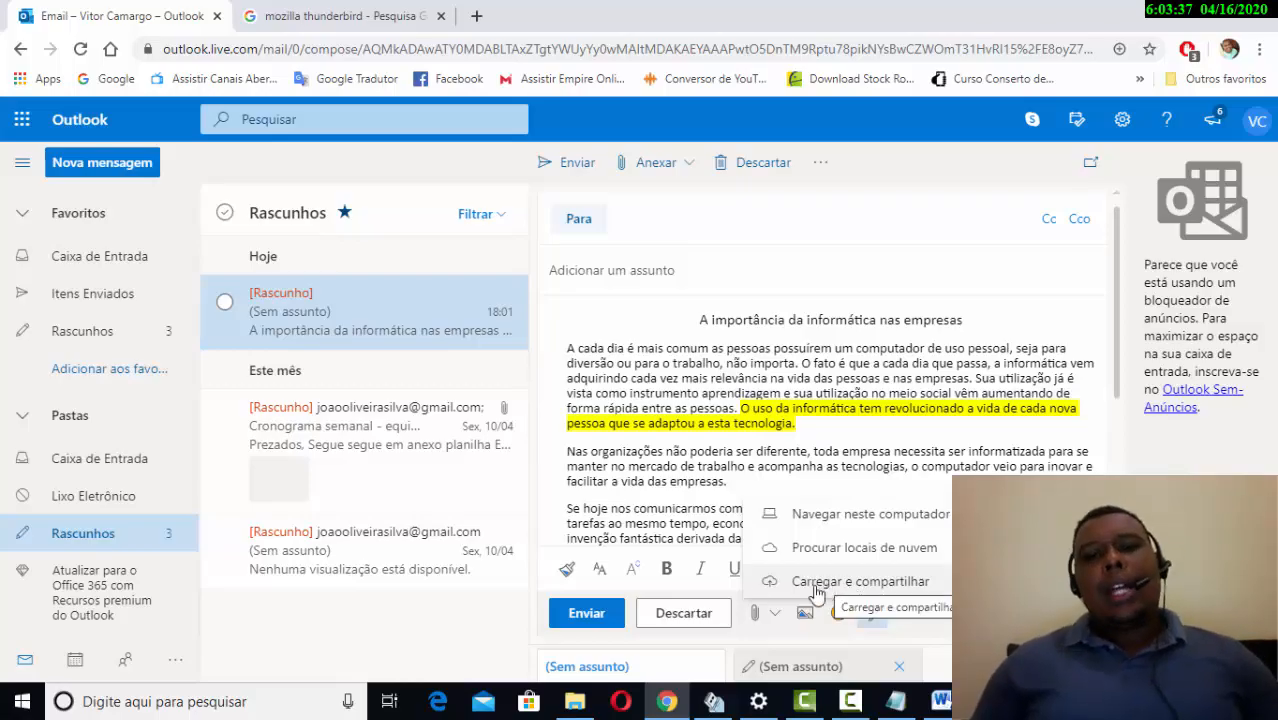
pyautogui.click(774, 617)
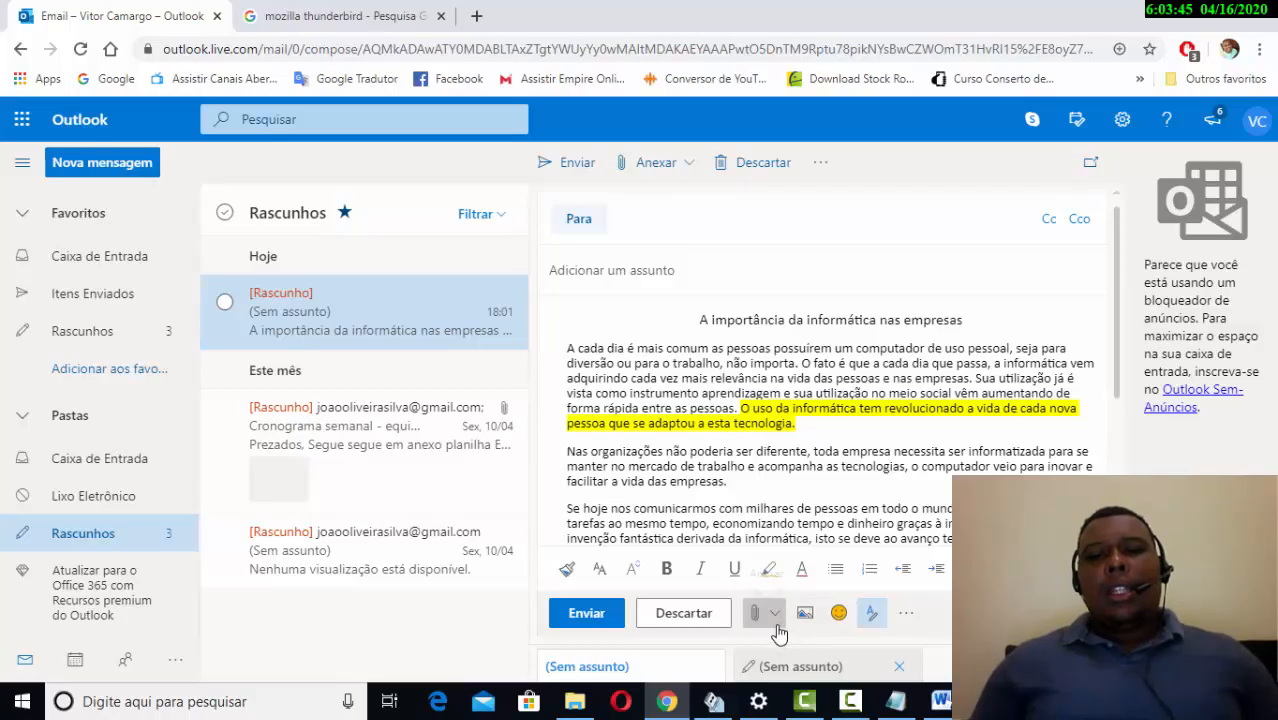
pyautogui.click(776, 620)
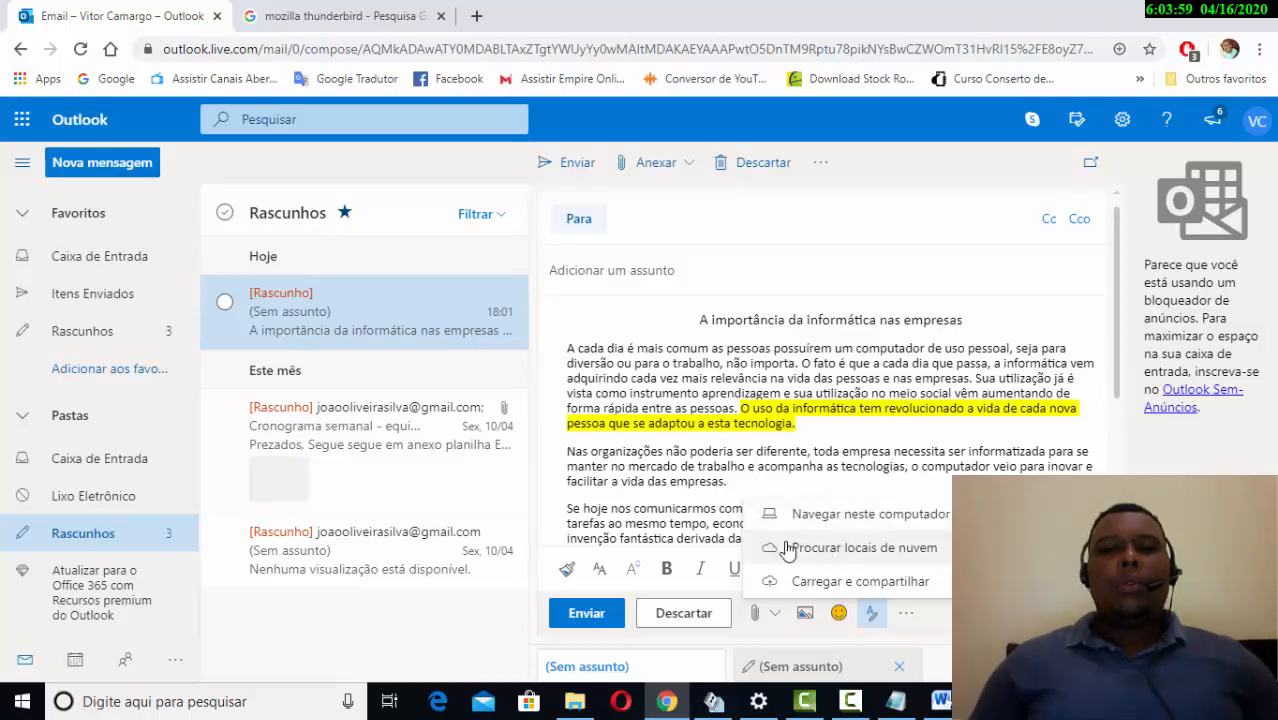
pyautogui.click(772, 614)
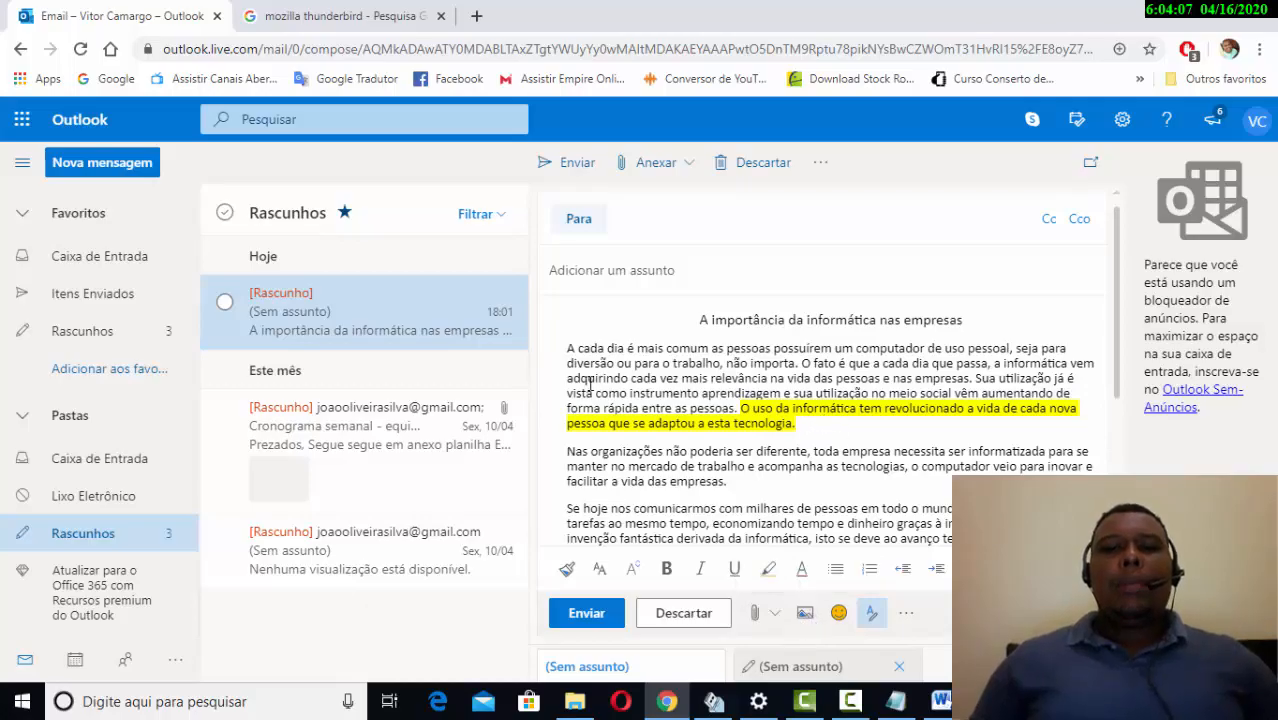
pyautogui.scroll(-4, 590, 385)
pyautogui.scroll(2, 685, 425)
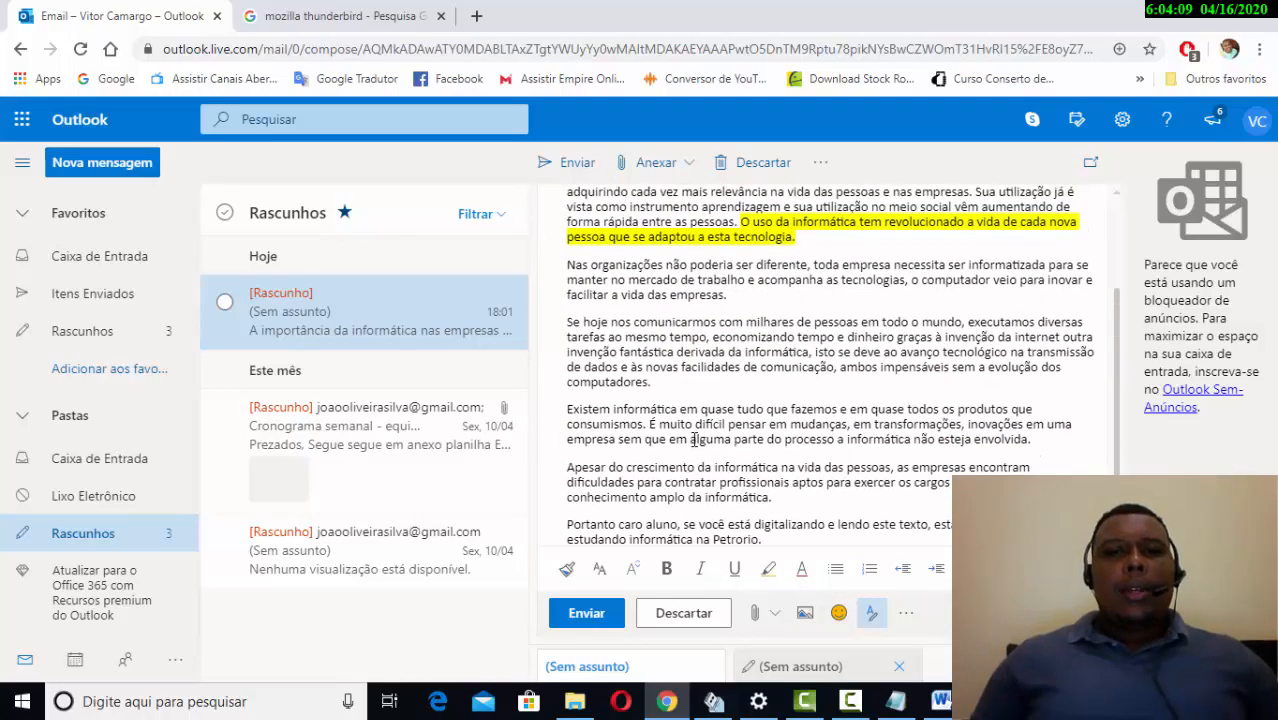
pyautogui.scroll(2, 693, 440)
pyautogui.scroll(-3, 680, 390)
pyautogui.scroll(2, 670, 340)
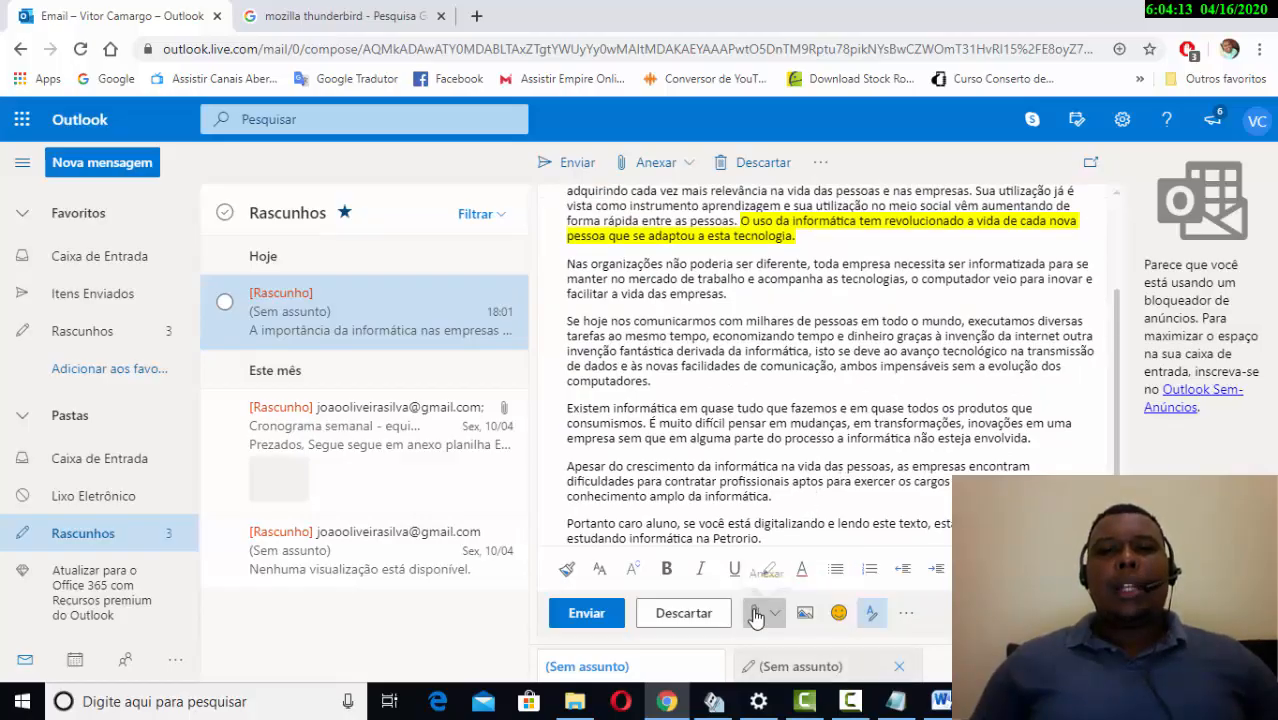
pyautogui.scroll(2, 815, 477)
pyautogui.scroll(1, 815, 477)
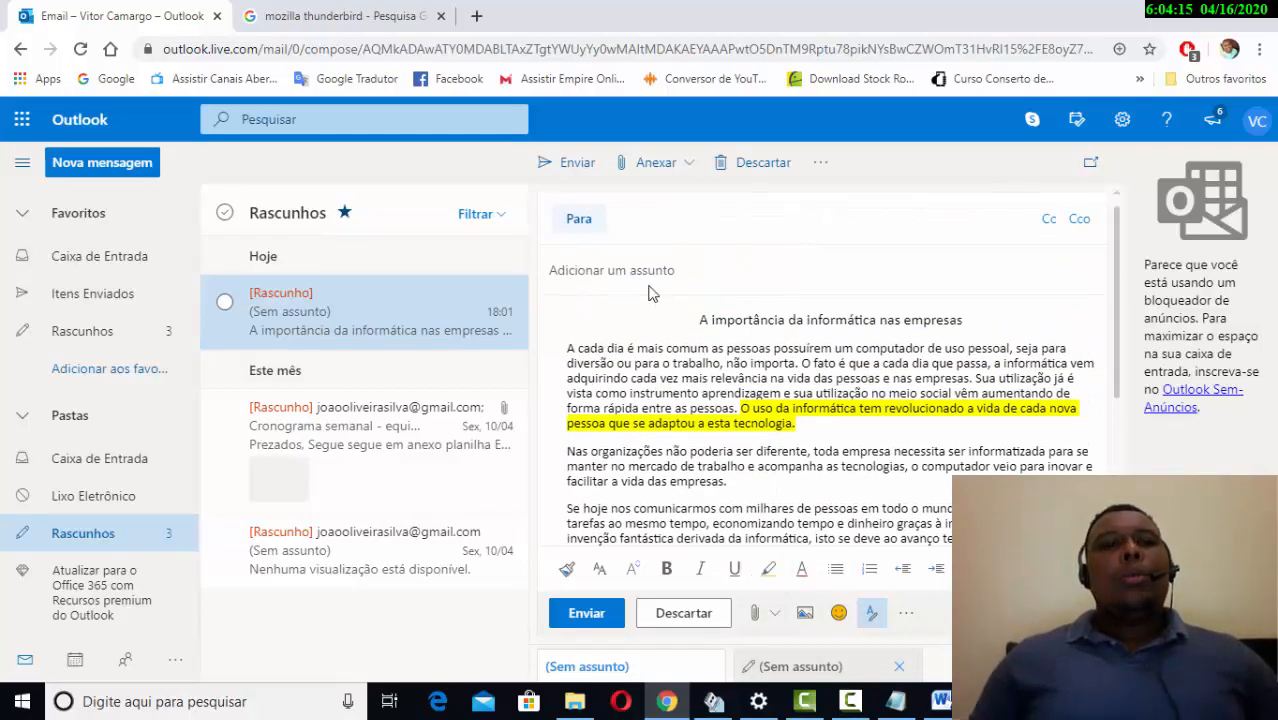
pyautogui.scroll(-1, 790, 460)
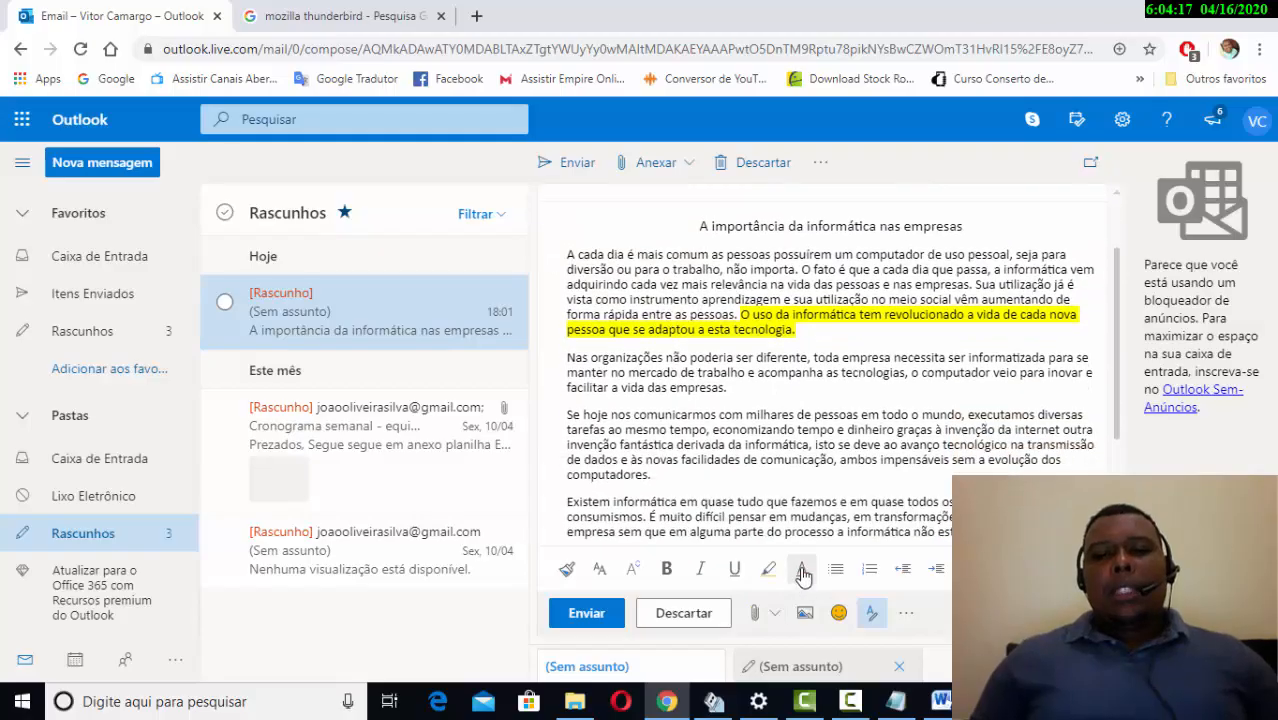
# - Insert the workbench photo with phones from Imagens inline above the article title
pyautogui.click(799, 618)
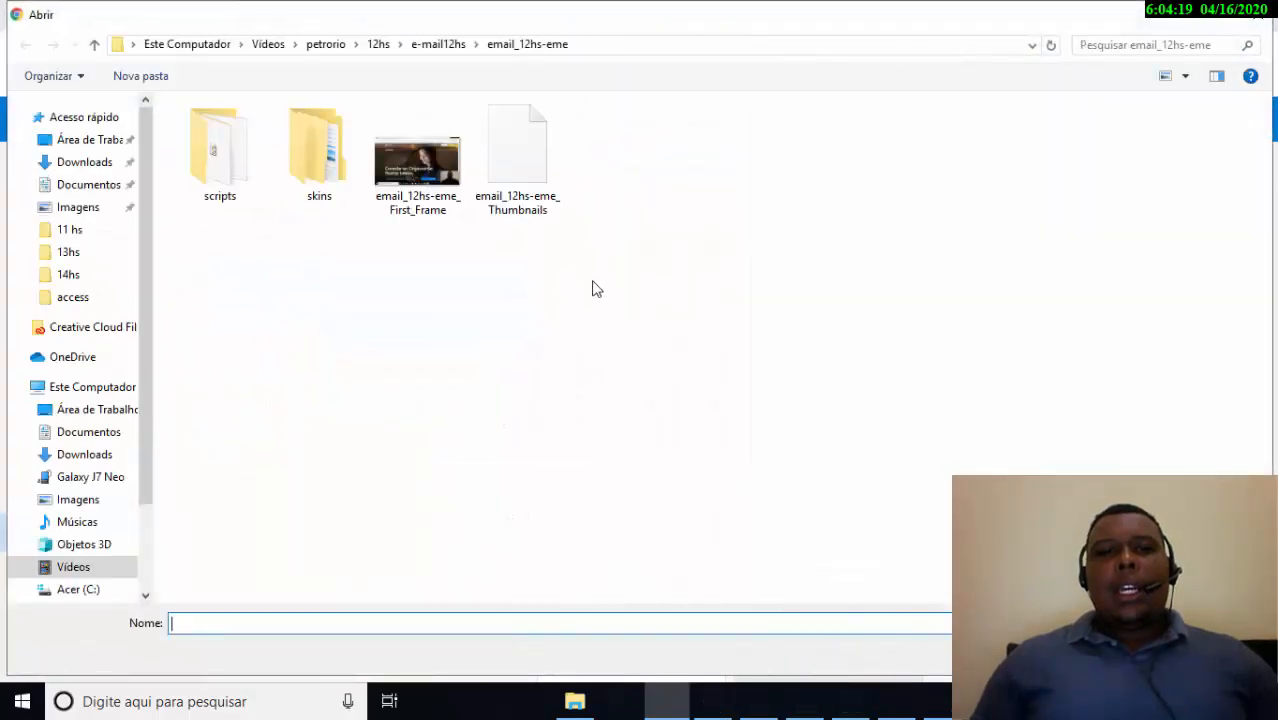
pyautogui.click(75, 207)
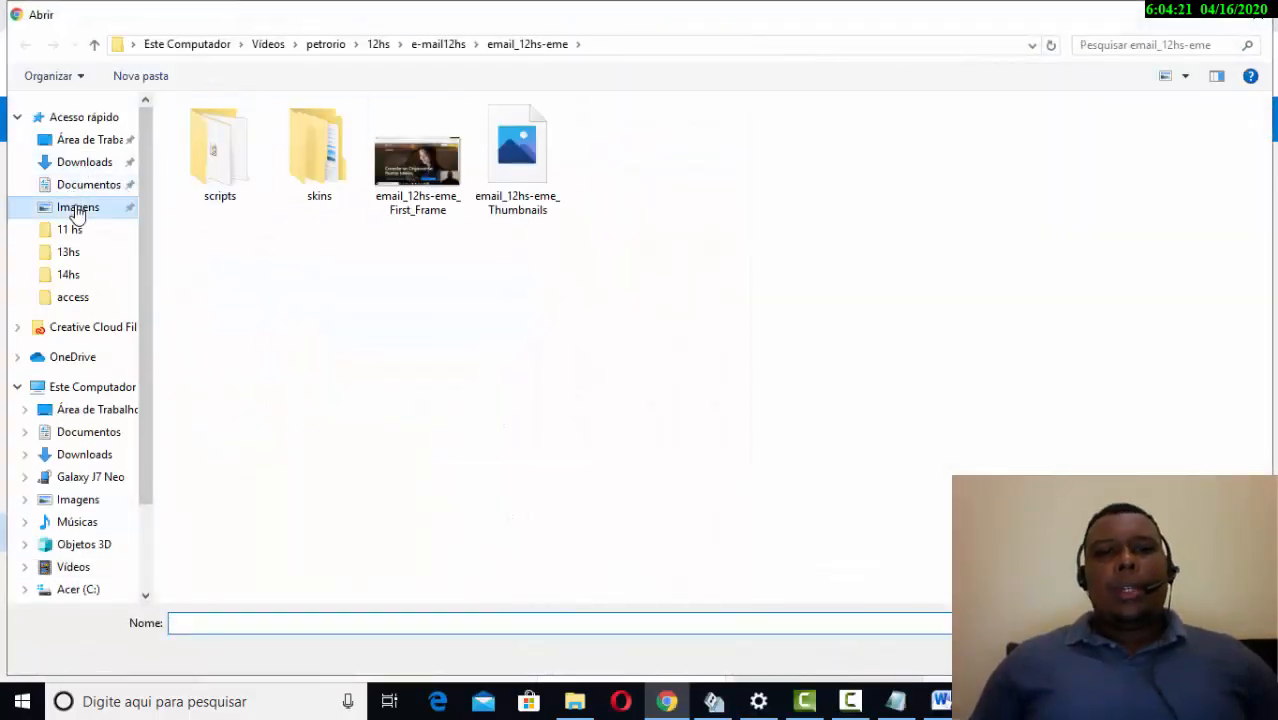
pyautogui.scroll(-9, 573, 222)
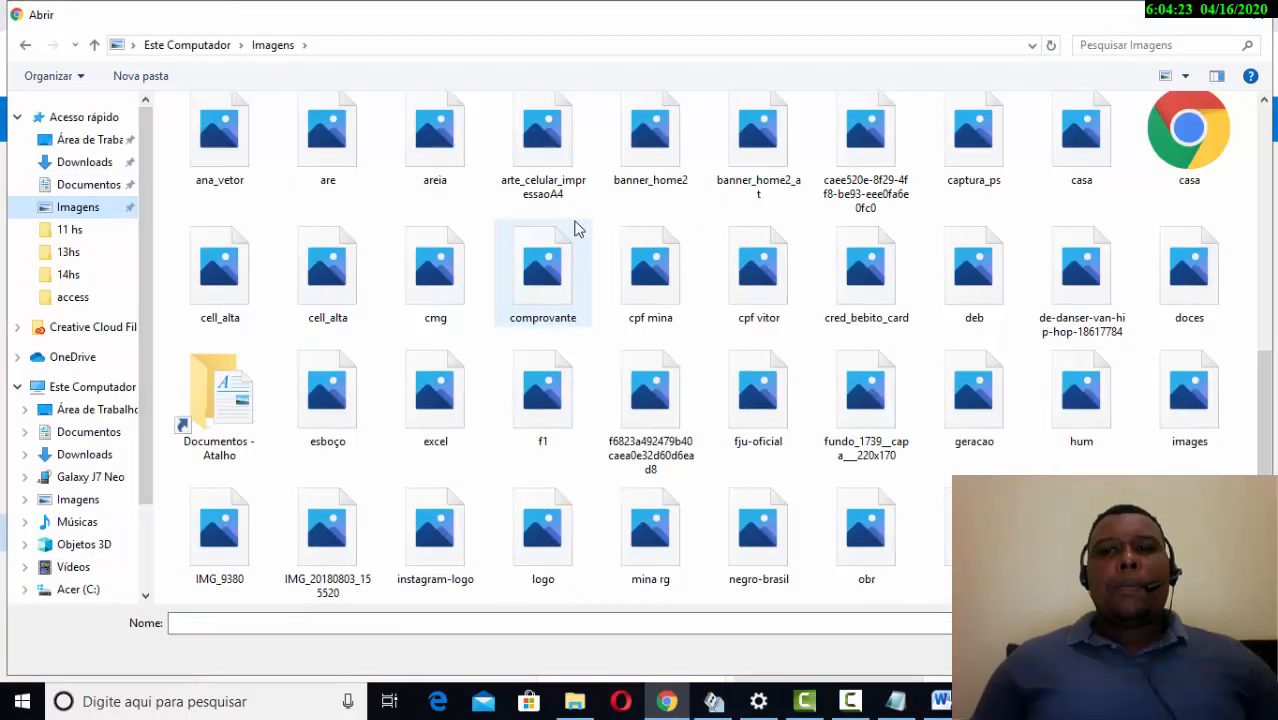
pyautogui.scroll(5, 577, 222)
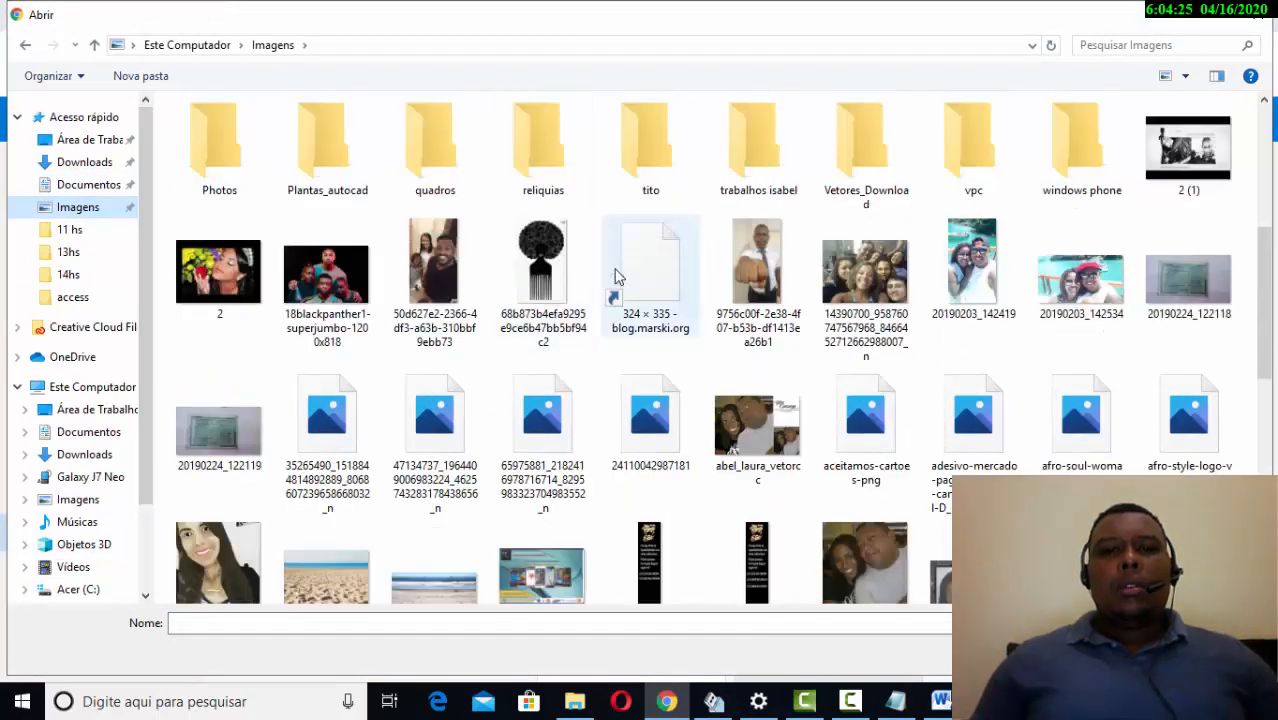
pyautogui.scroll(-2, 576, 268)
pyautogui.scroll(-3, 578, 275)
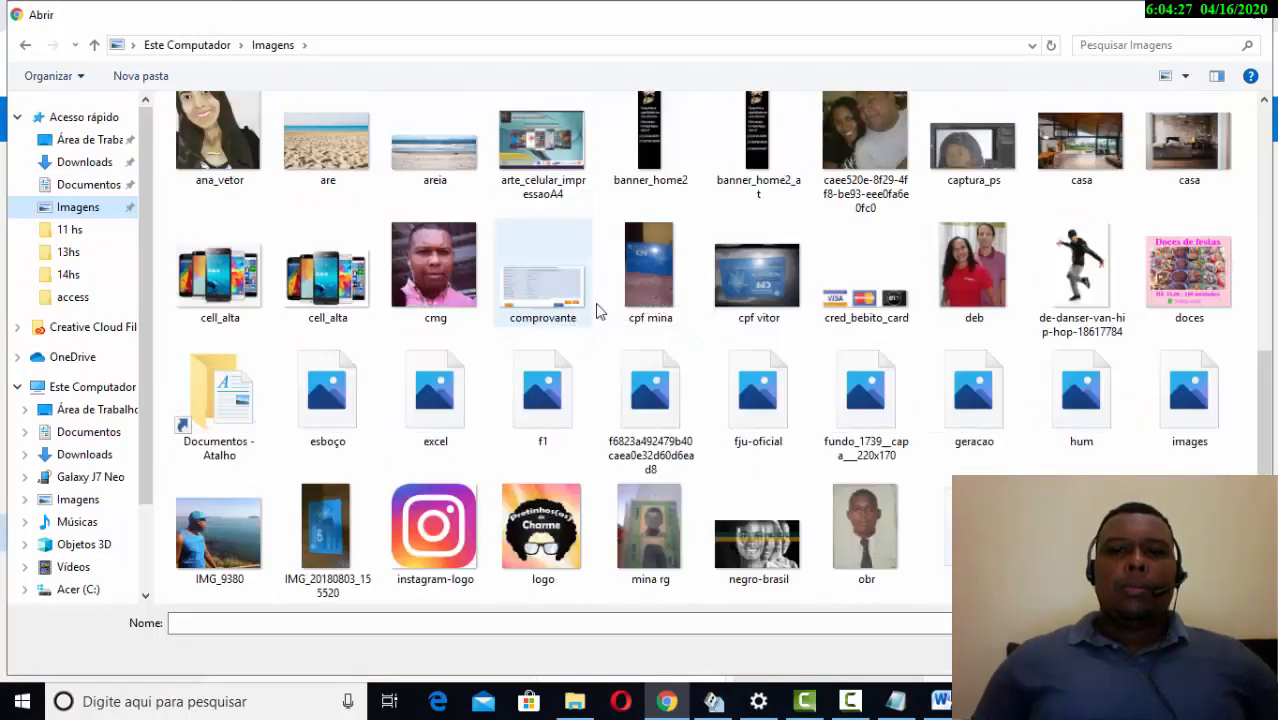
pyautogui.scroll(-3, 650, 341)
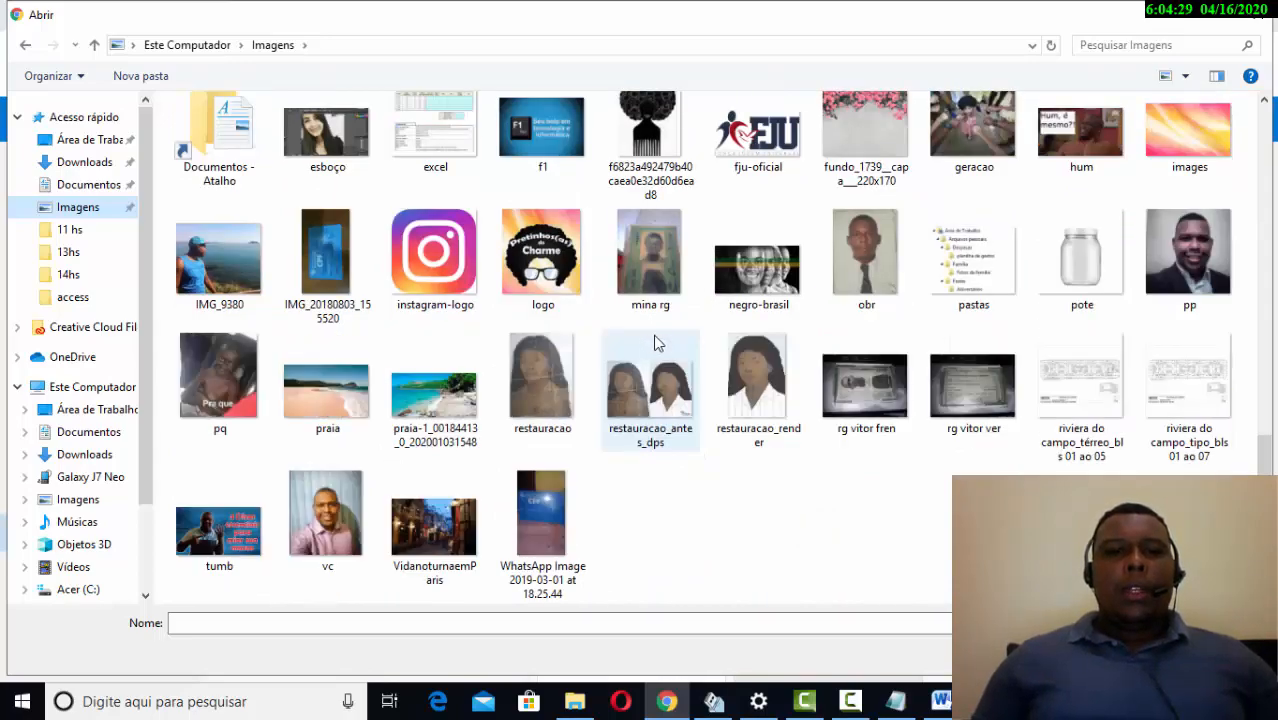
pyautogui.scroll(5, 650, 350)
pyautogui.scroll(3, 650, 355)
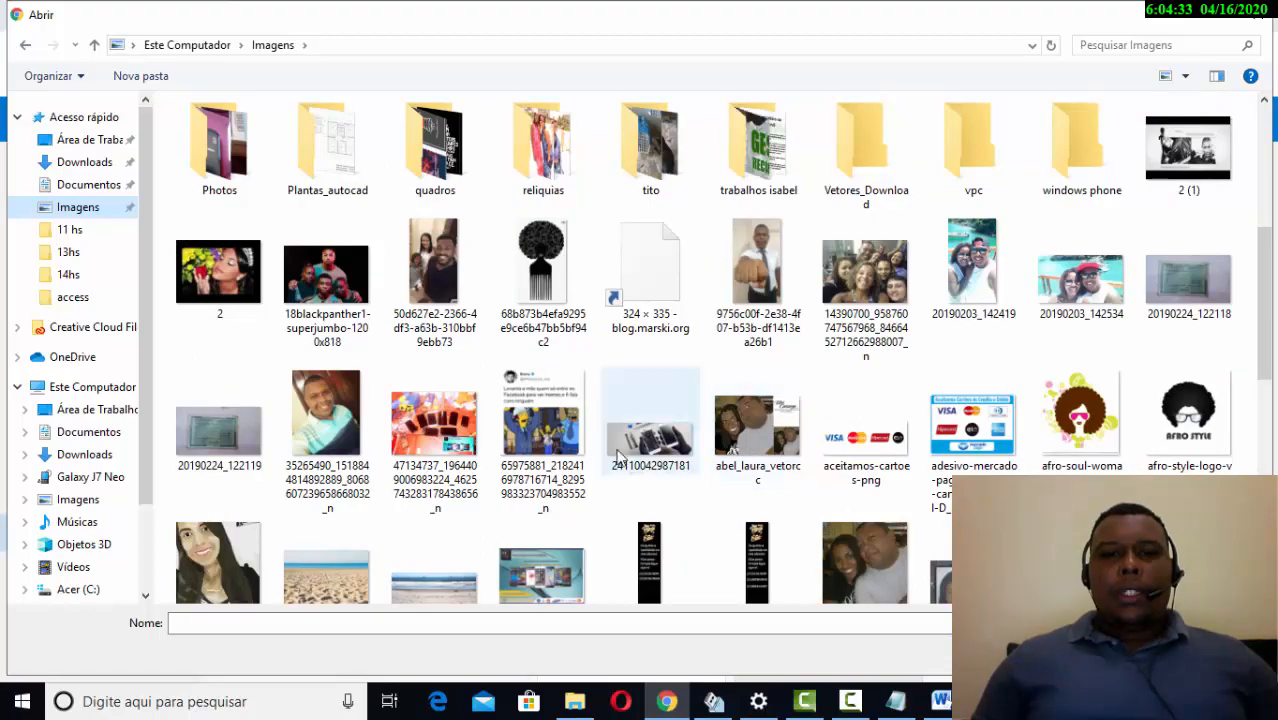
pyautogui.click(474, 476)
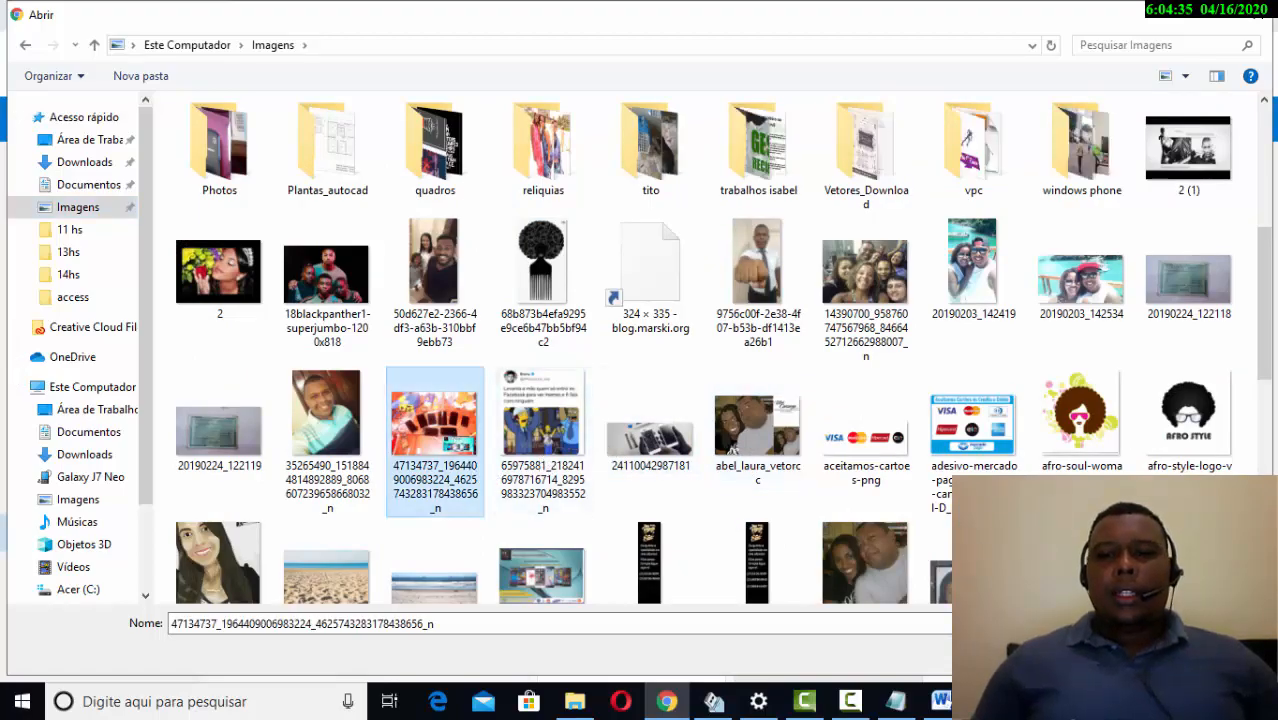
pyautogui.click(1118, 655)
pyautogui.scroll(-2, 1037, 458)
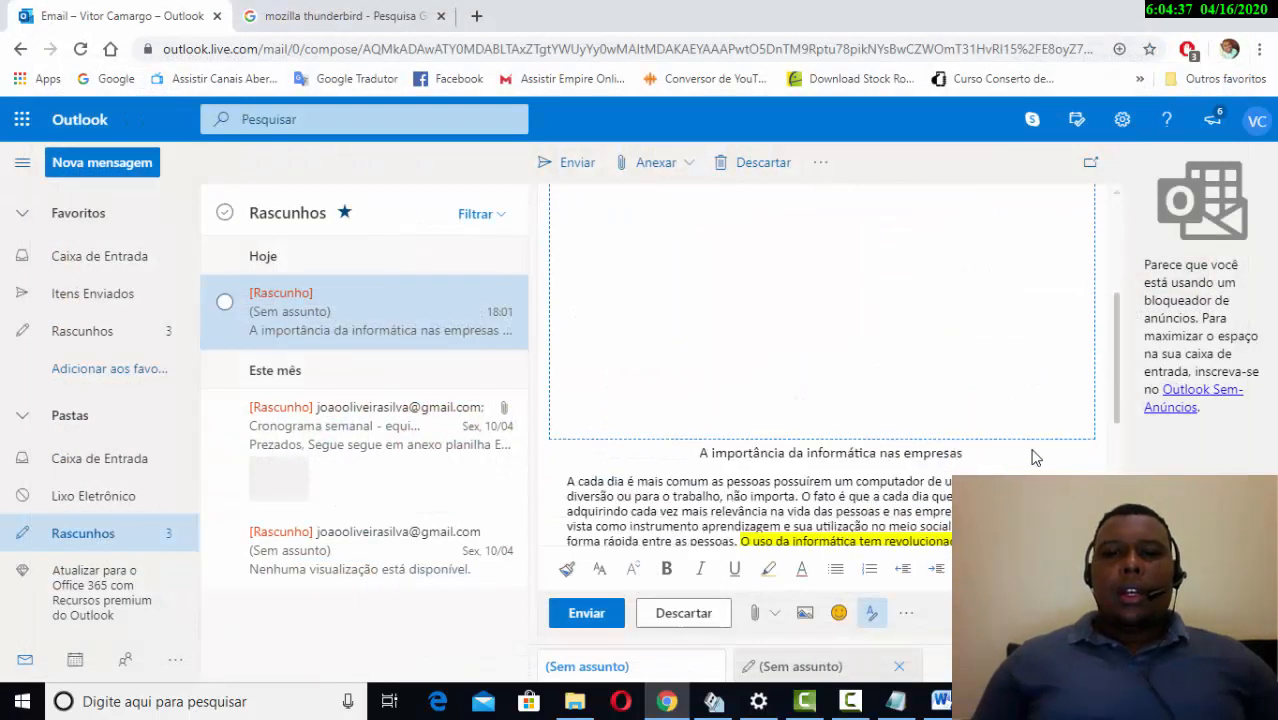
# - Shrink the inserted workbench photo by dragging its corner handles
pyautogui.scroll(3, 1035, 450)
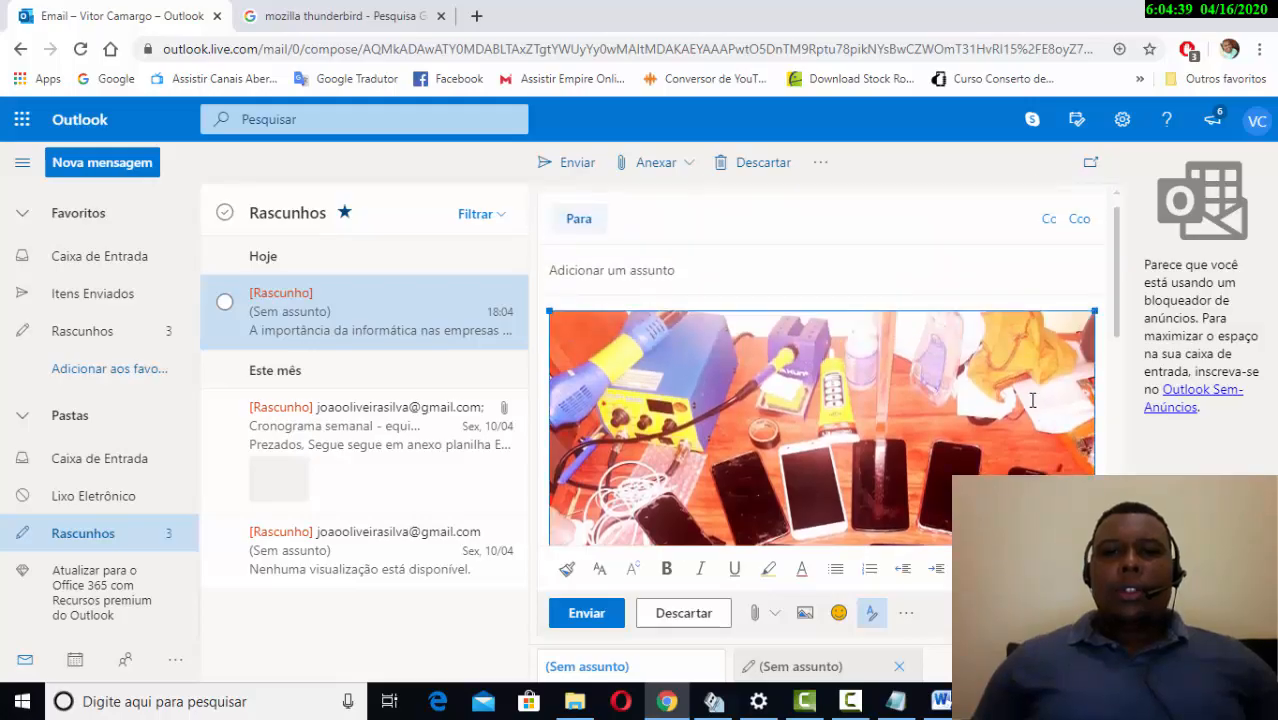
pyautogui.scroll(-3, 1021, 407)
pyautogui.scroll(2, 1040, 360)
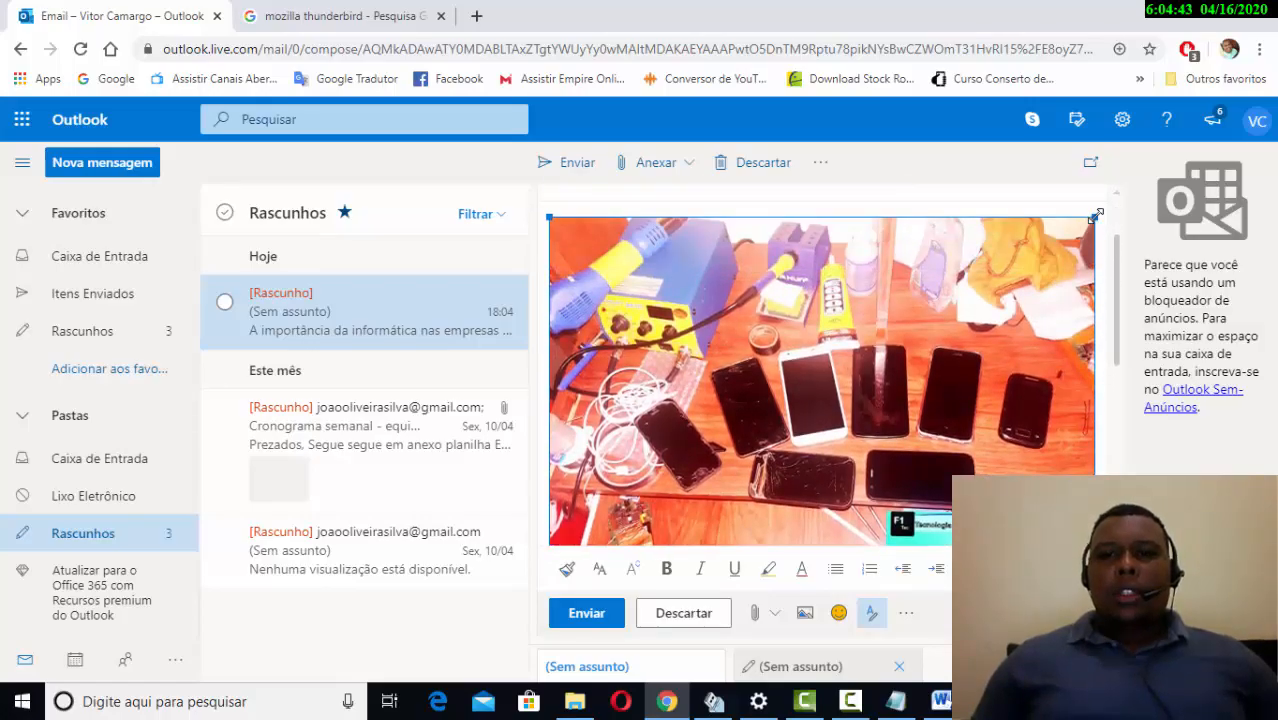
pyautogui.moveTo(1096, 216); pyautogui.dragTo(798, 217)
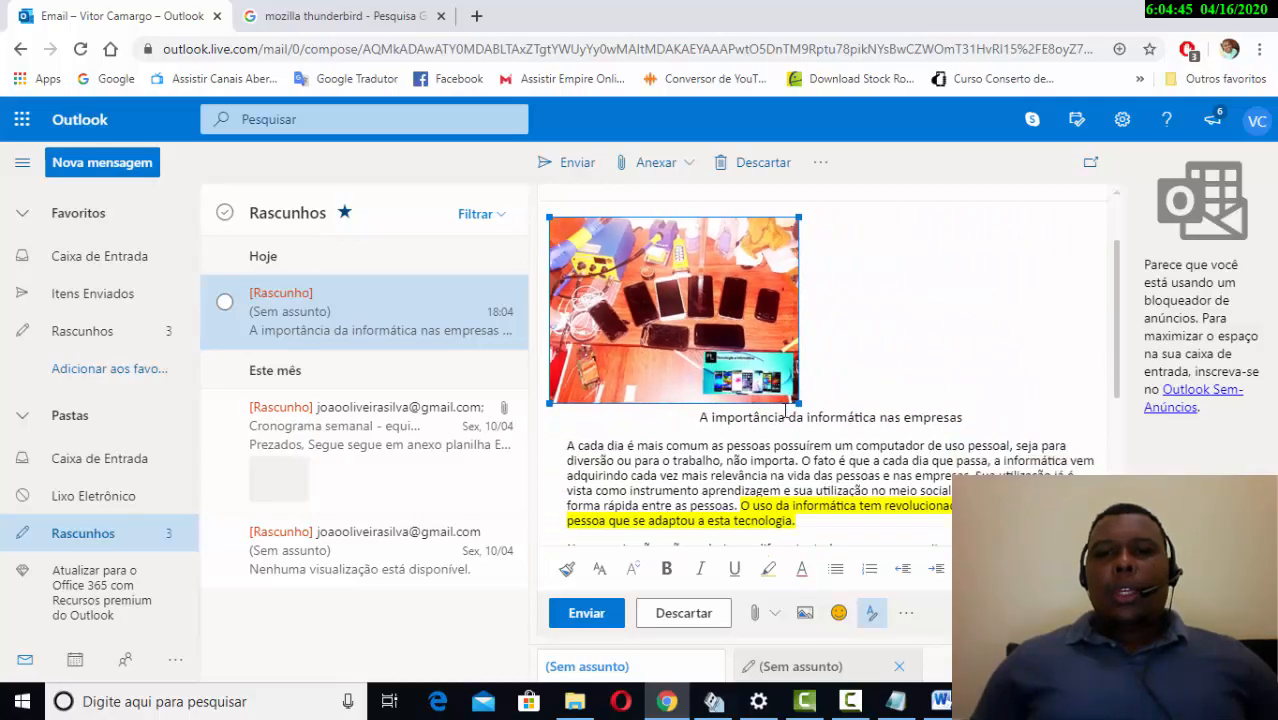
pyautogui.moveTo(792, 401); pyautogui.dragTo(741, 360)
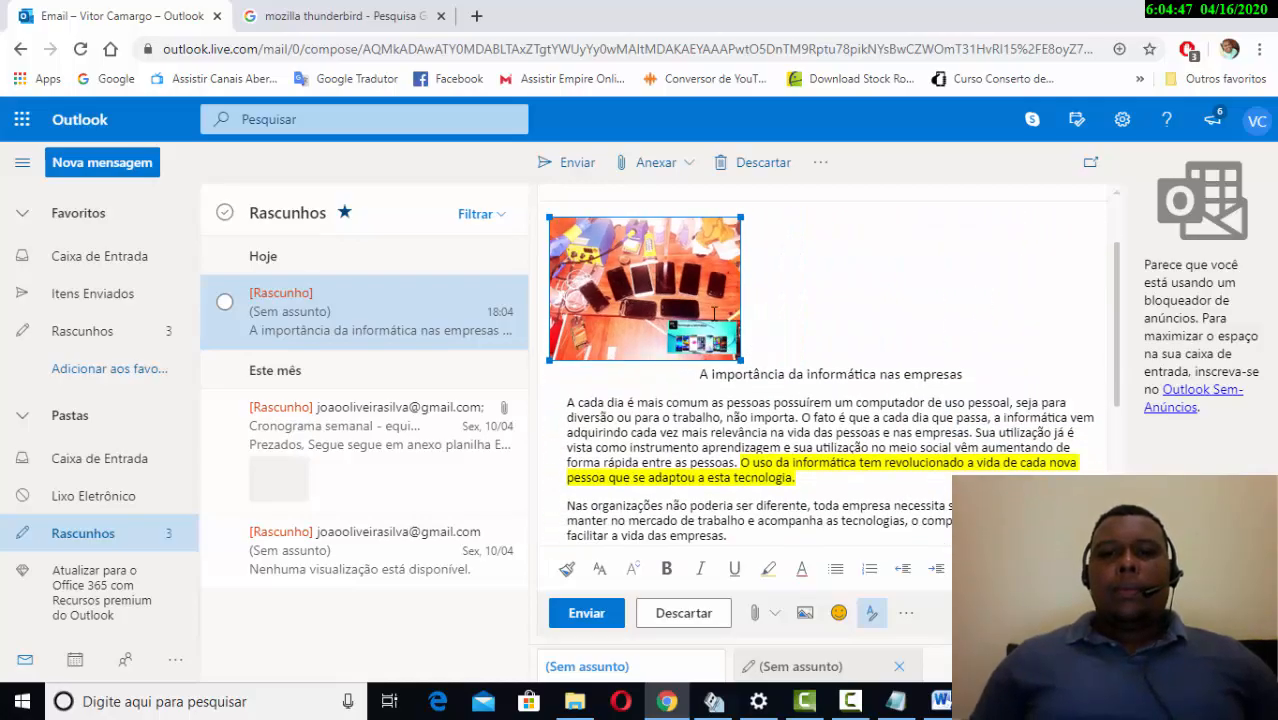
pyautogui.moveTo(696, 302); pyautogui.dragTo(828, 306)
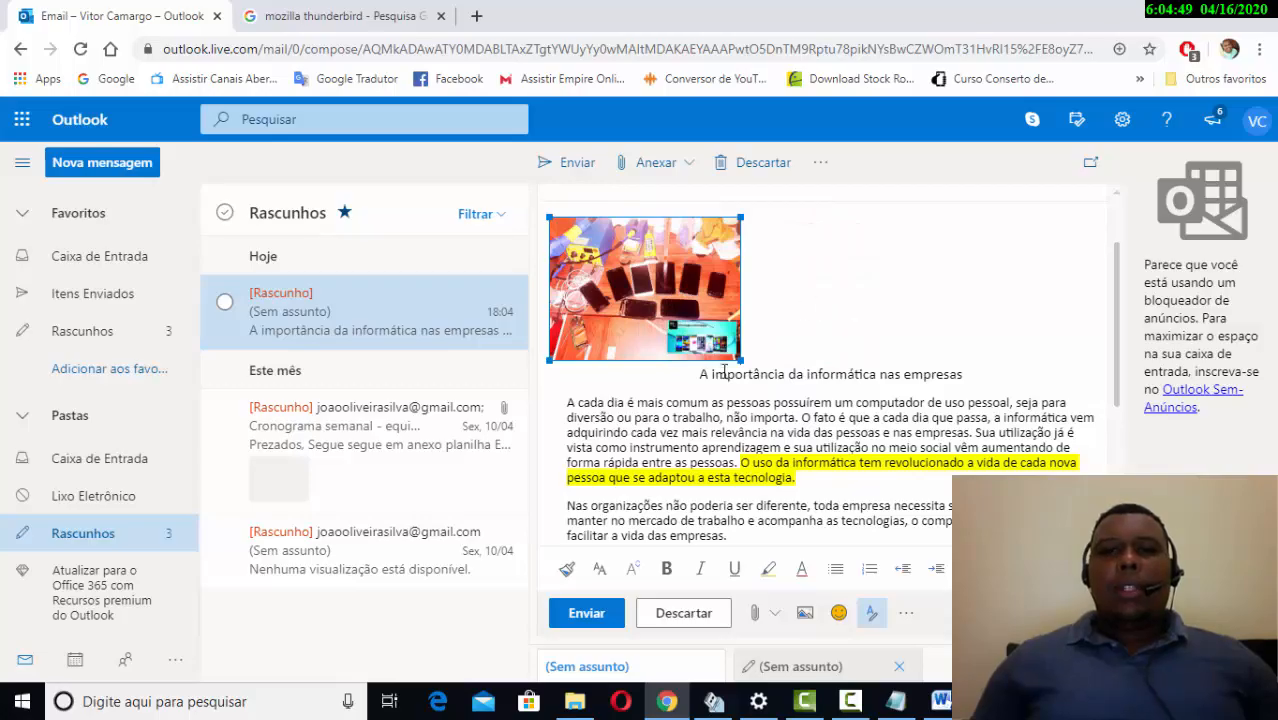
# - Delete the workbench photo so the draft opens with the article title
pyautogui.scroll(-4, 725, 370)
pyautogui.scroll(5, 727, 372)
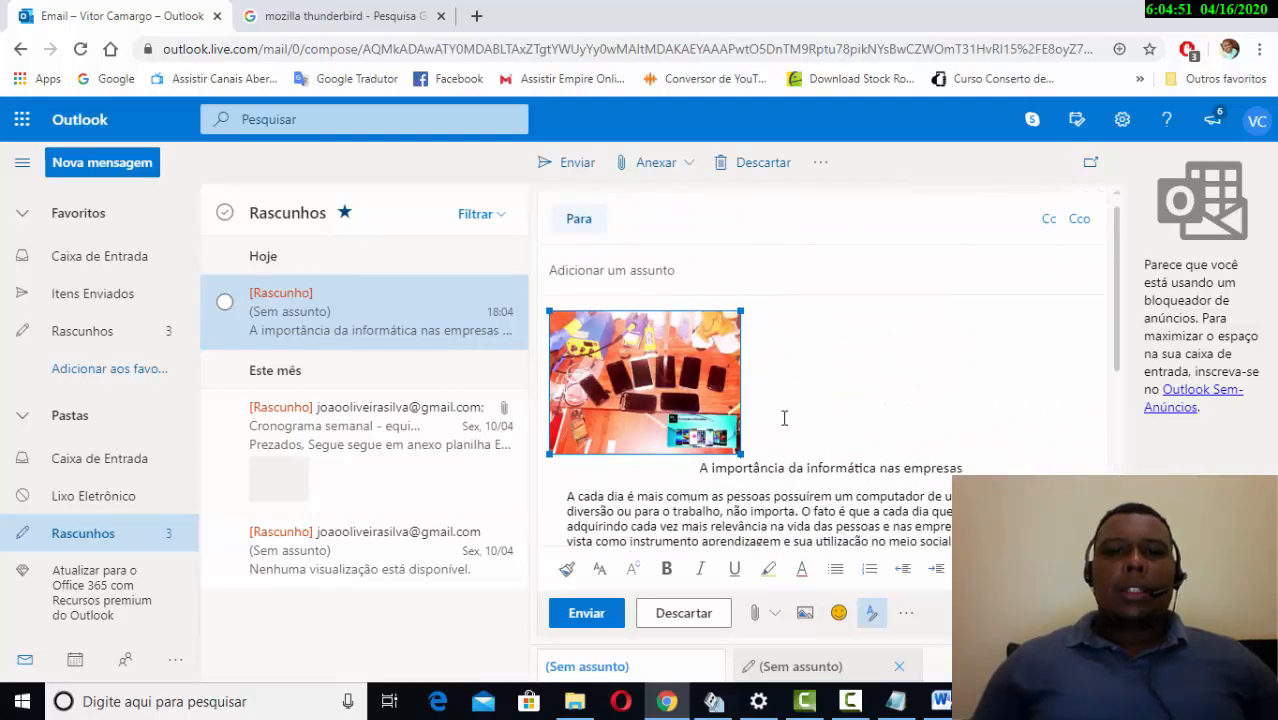
pyautogui.press('Delete')
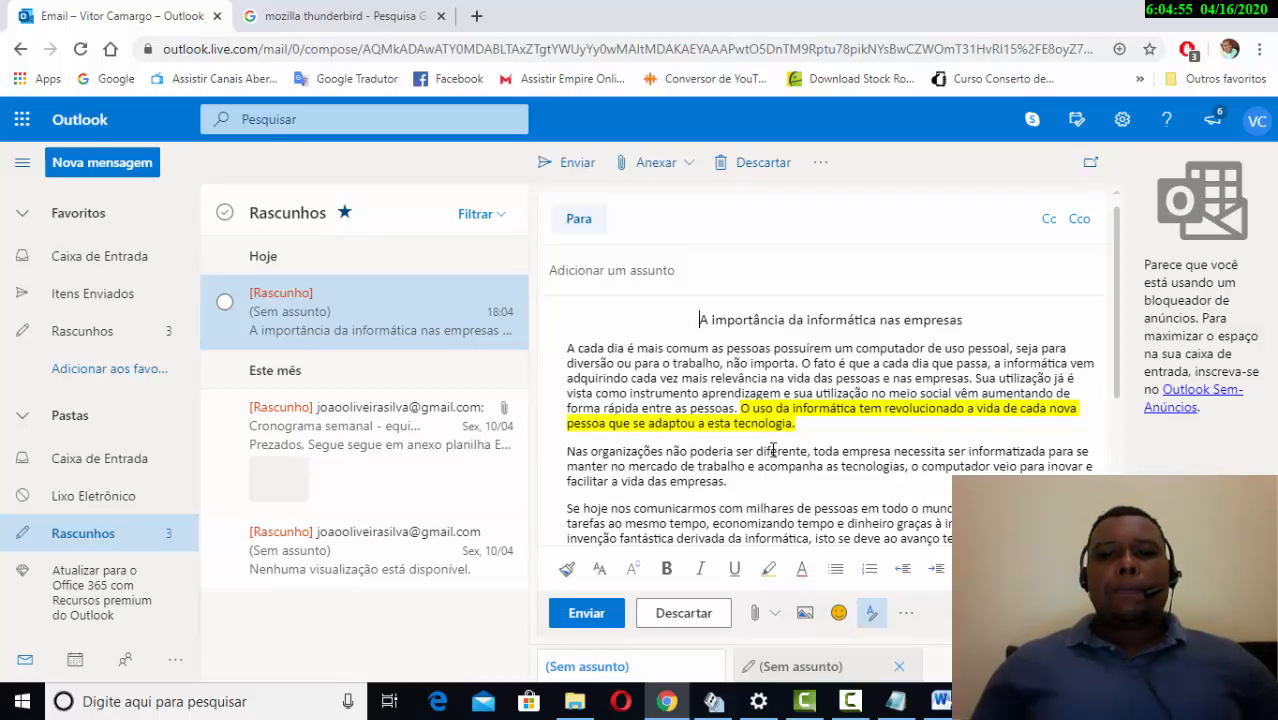
pyautogui.scroll(-5, 771, 443)
pyautogui.scroll(3, 773, 450)
pyautogui.scroll(5, 773, 450)
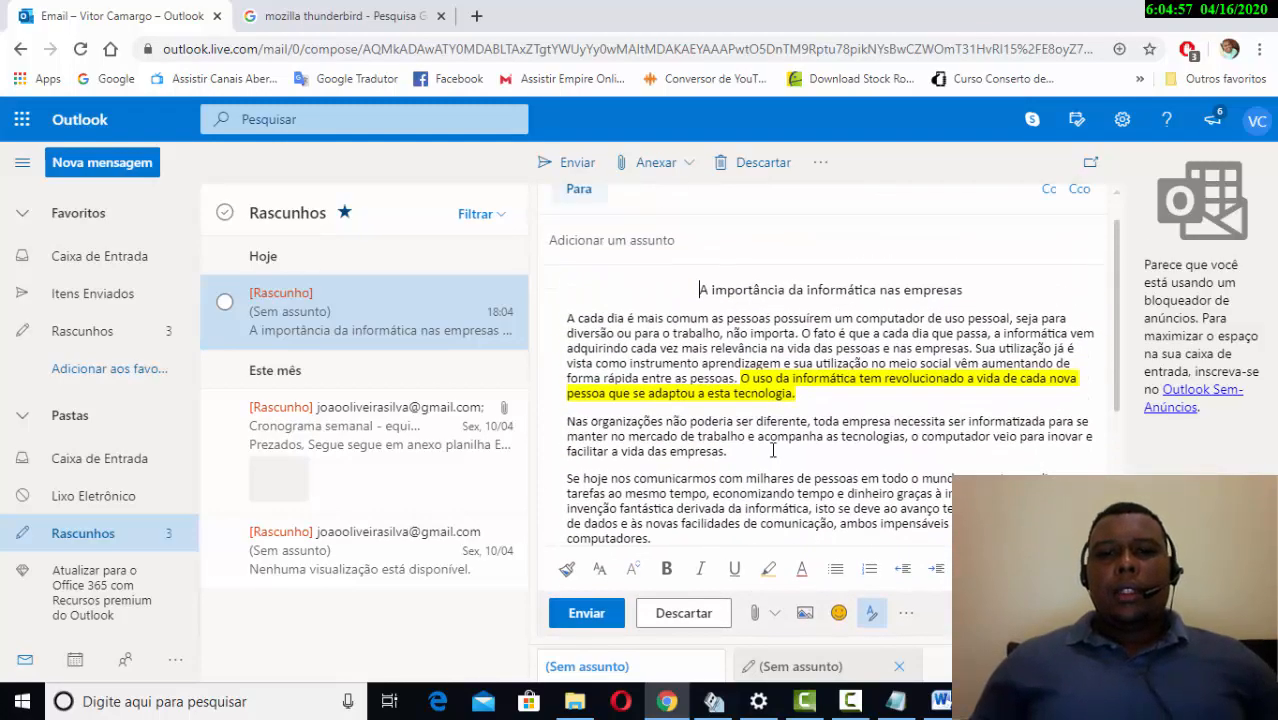
pyautogui.scroll(-8, 773, 450)
pyautogui.scroll(3, 773, 450)
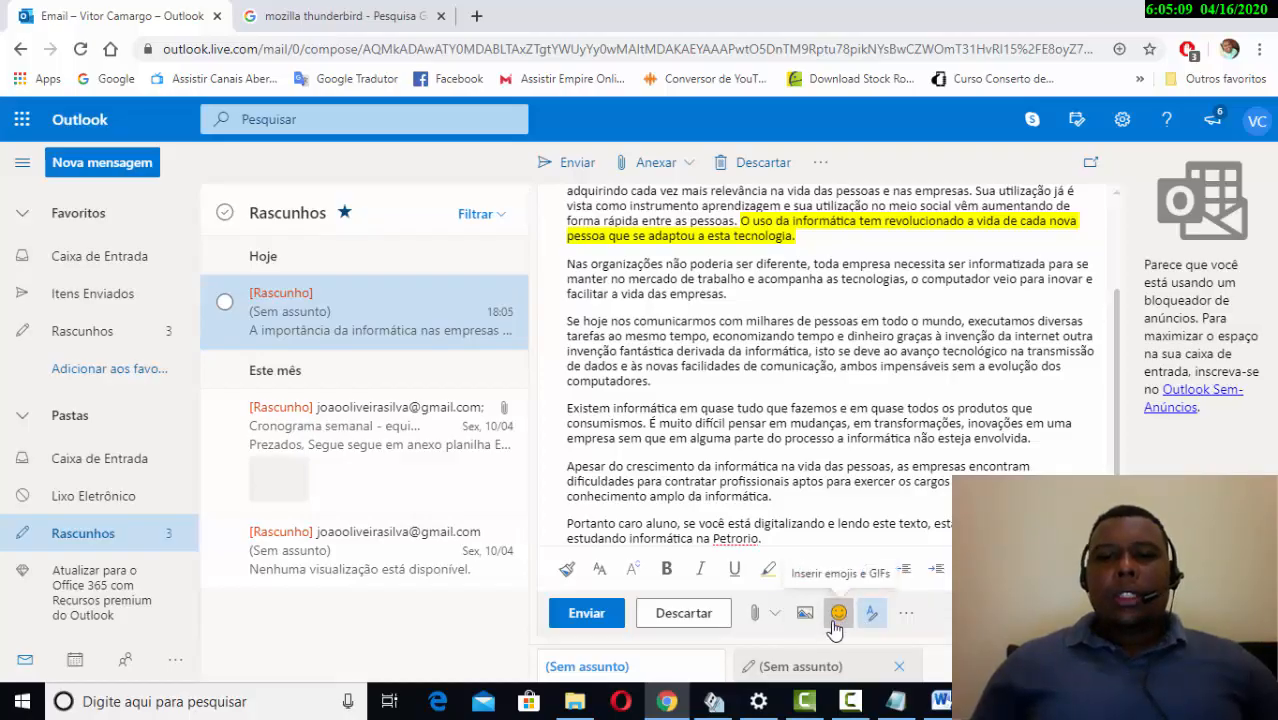
pyautogui.click(838, 613)
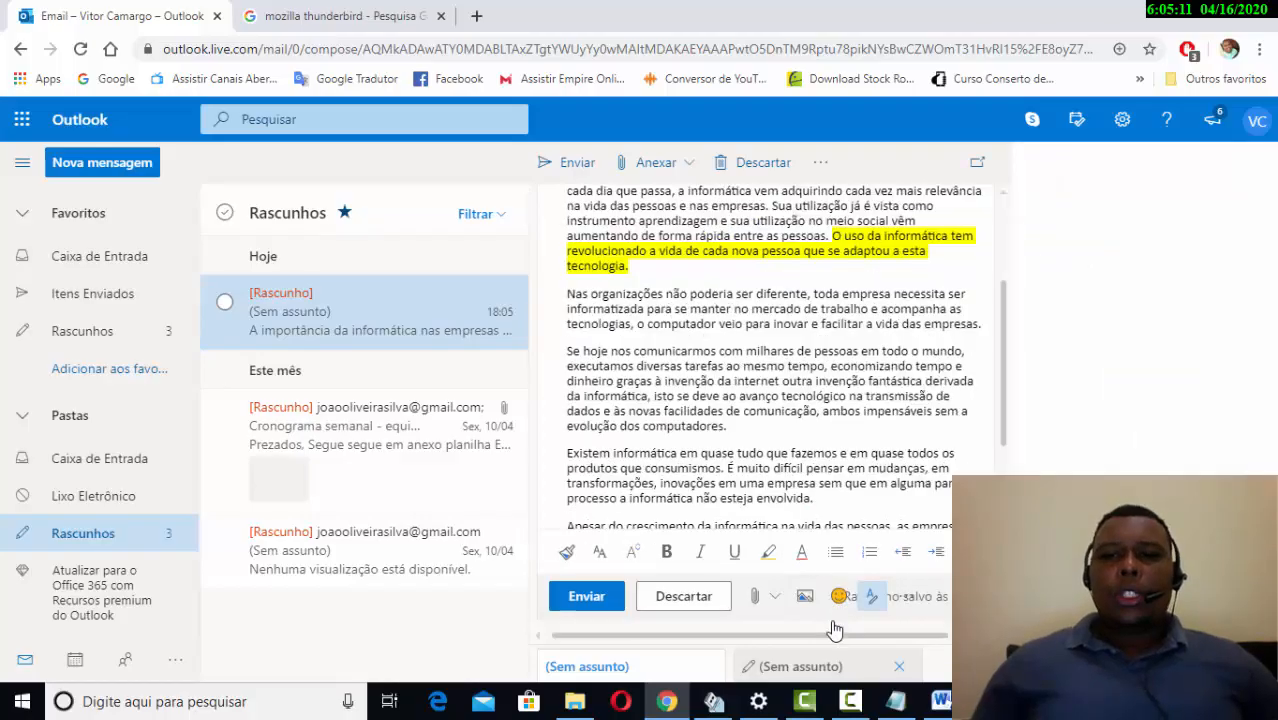
pyautogui.scroll(-2, 1050, 378)
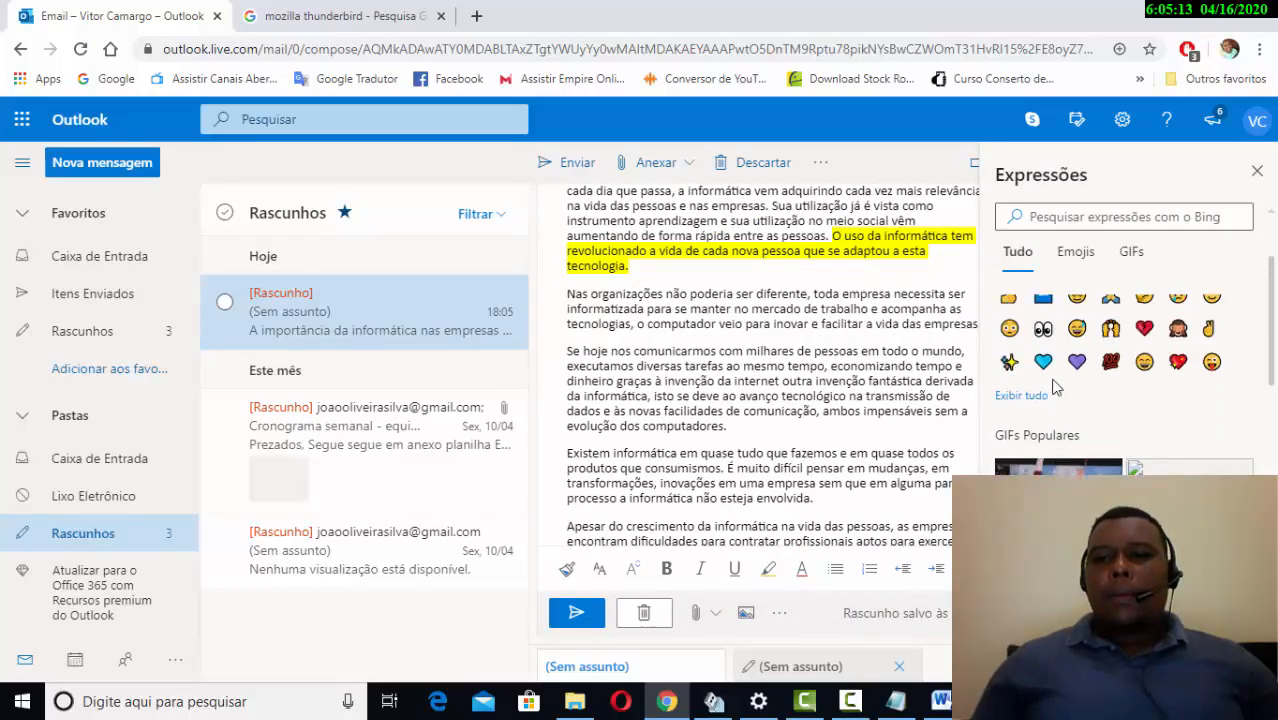
pyautogui.scroll(2, 1050, 370)
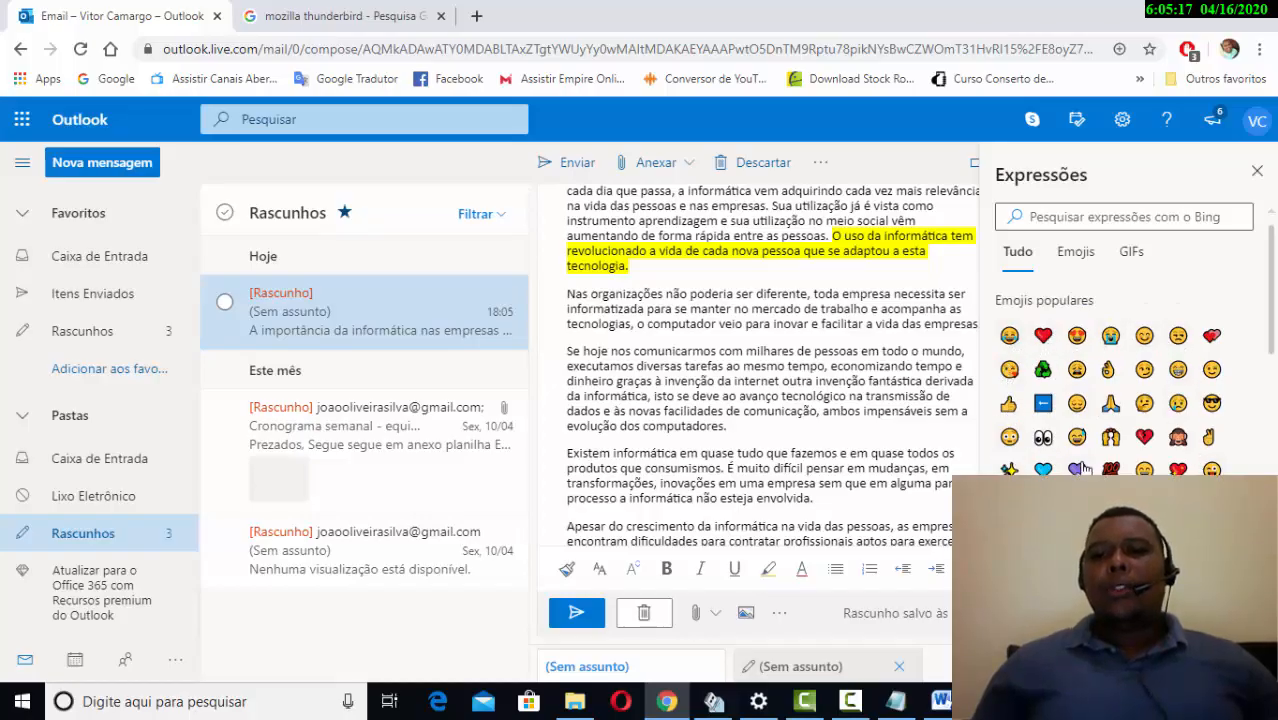
pyautogui.scroll(-2, 1082, 469)
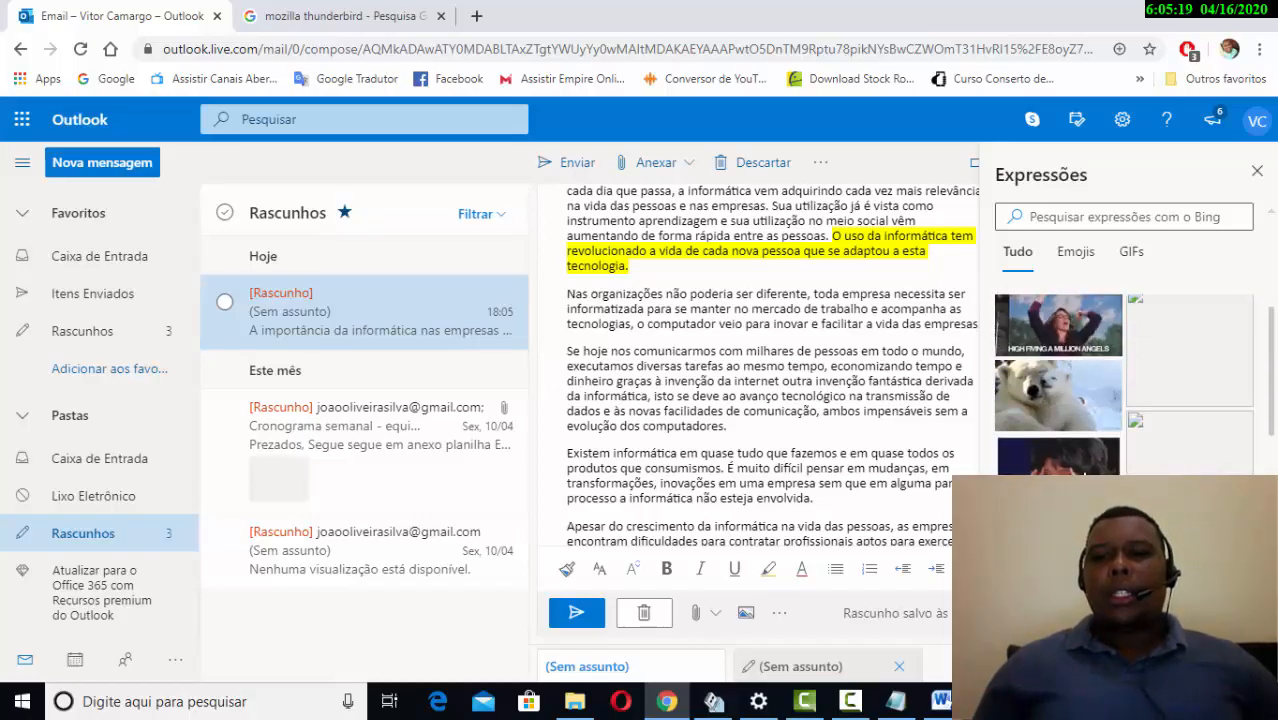
pyautogui.scroll(2, 1082, 469)
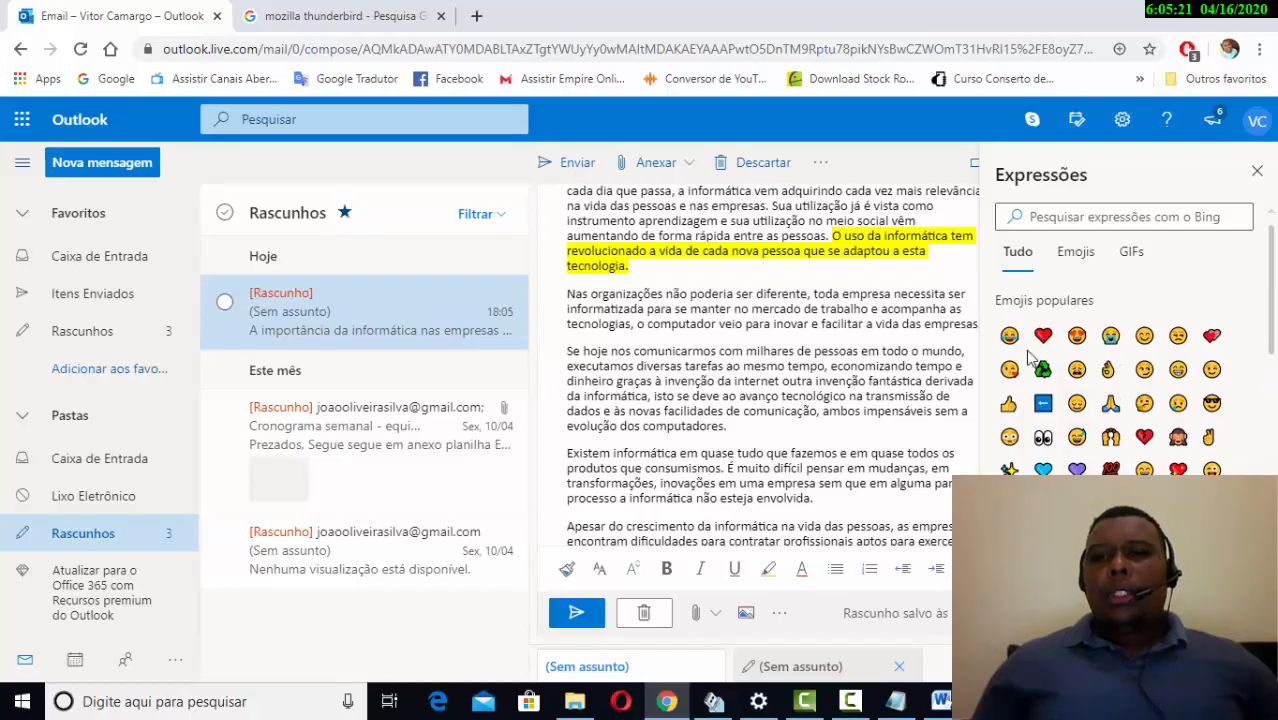
pyautogui.click(1257, 172)
pyautogui.scroll(-2, 938, 420)
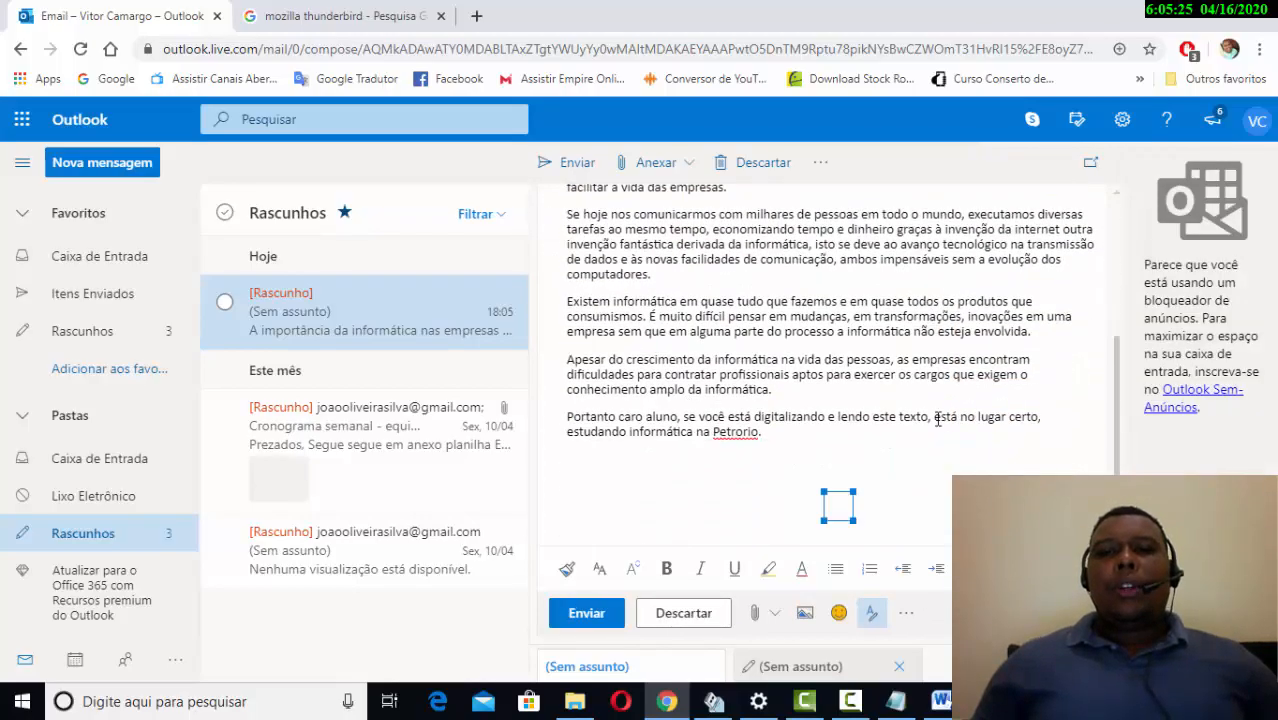
# - Remove the blank lines after the paragraph ending in Petrorio
pyautogui.scroll(-1, 938, 420)
pyautogui.click(852, 428)
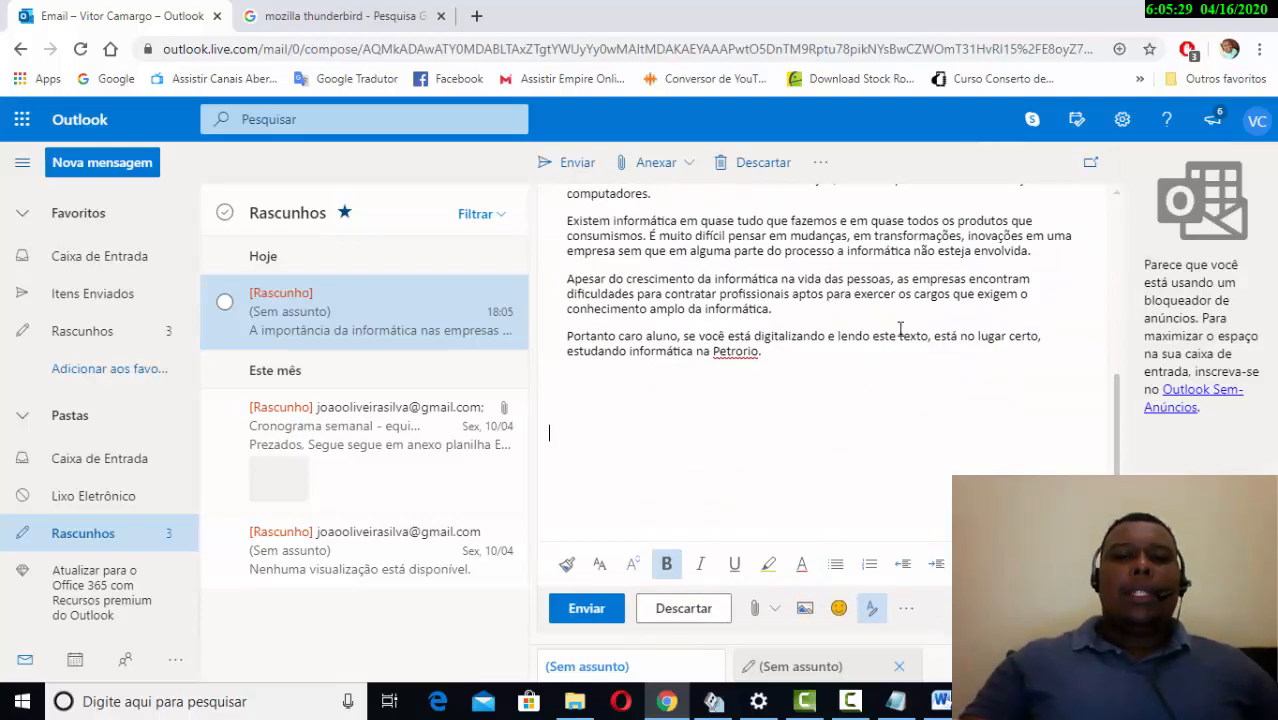
pyautogui.press('BackSpace')
pyautogui.press('BackSpace')
pyautogui.press('BackSpace')
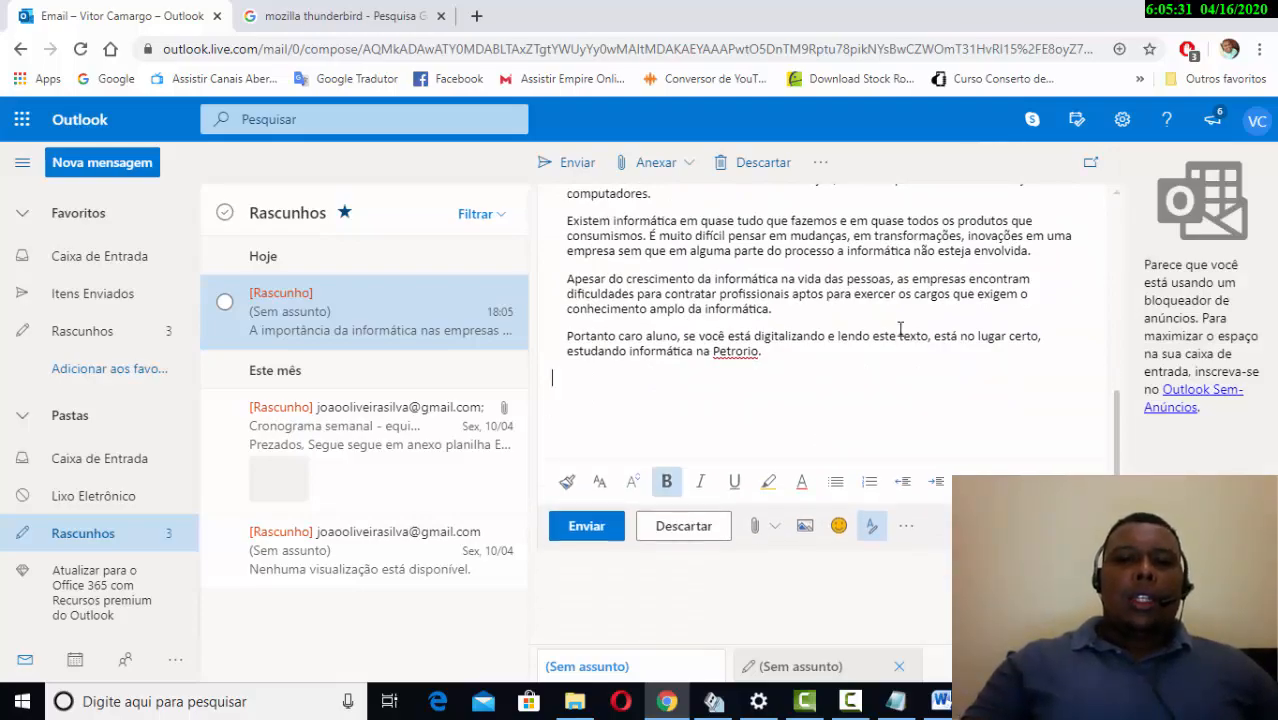
pyautogui.press('BackSpace')
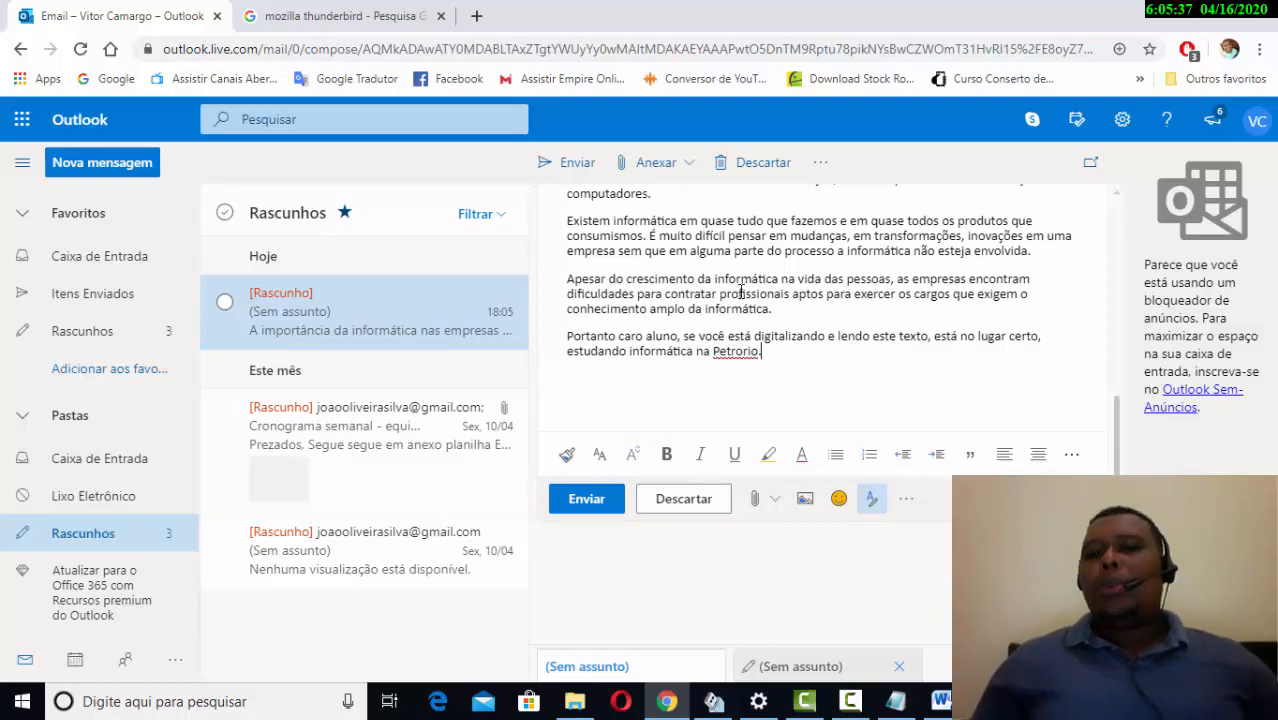
pyautogui.scroll(5, 785, 380)
pyautogui.scroll(-5, 786, 385)
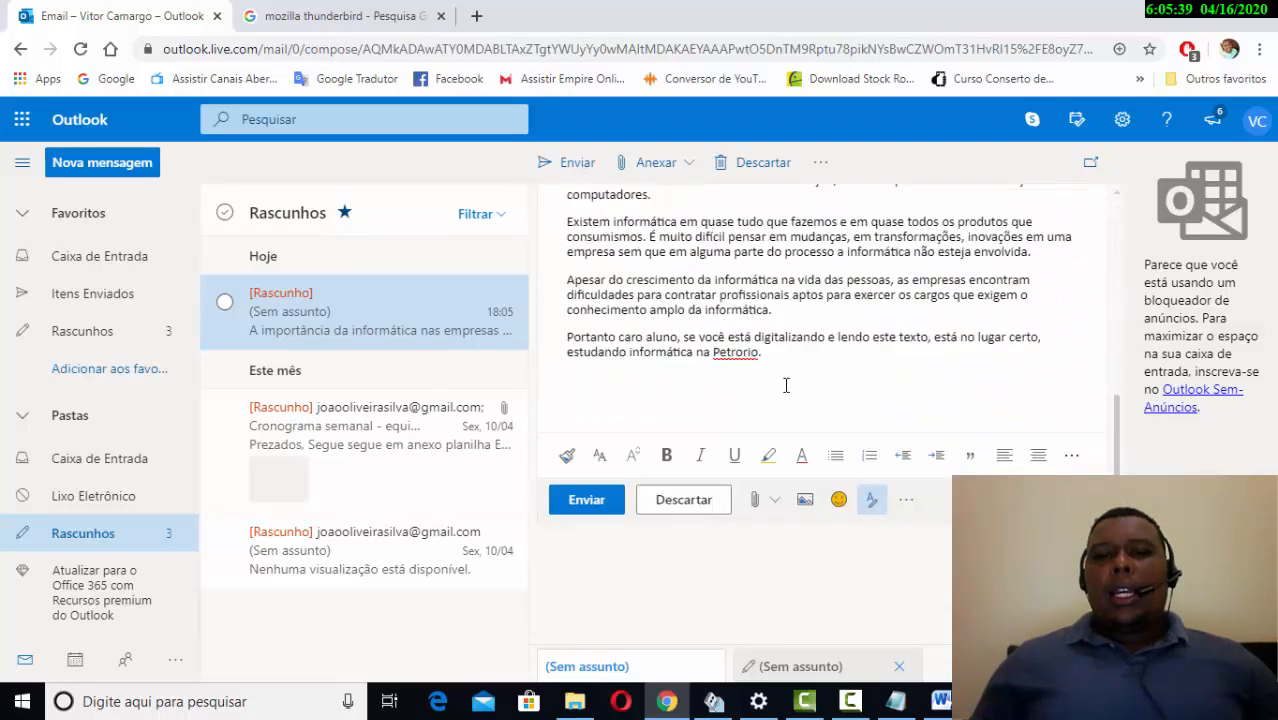
pyautogui.scroll(3, 800, 395)
pyautogui.scroll(3, 816, 402)
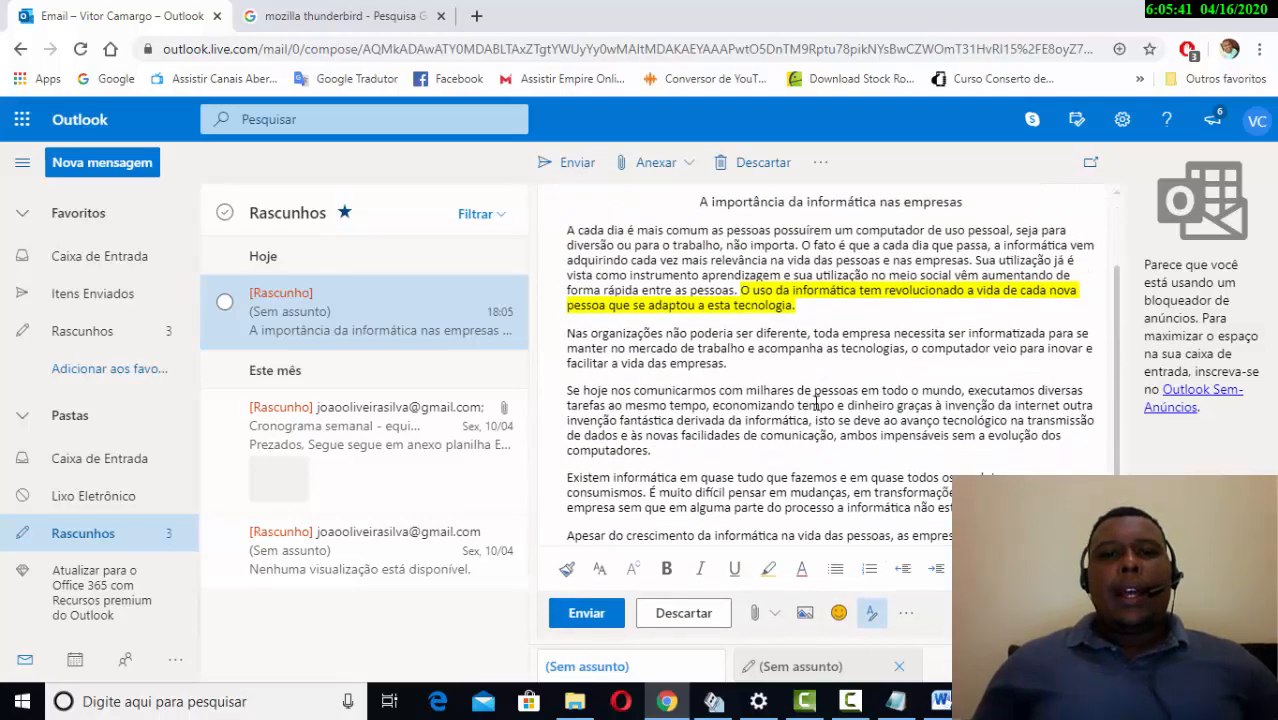
pyautogui.scroll(-6, 817, 400)
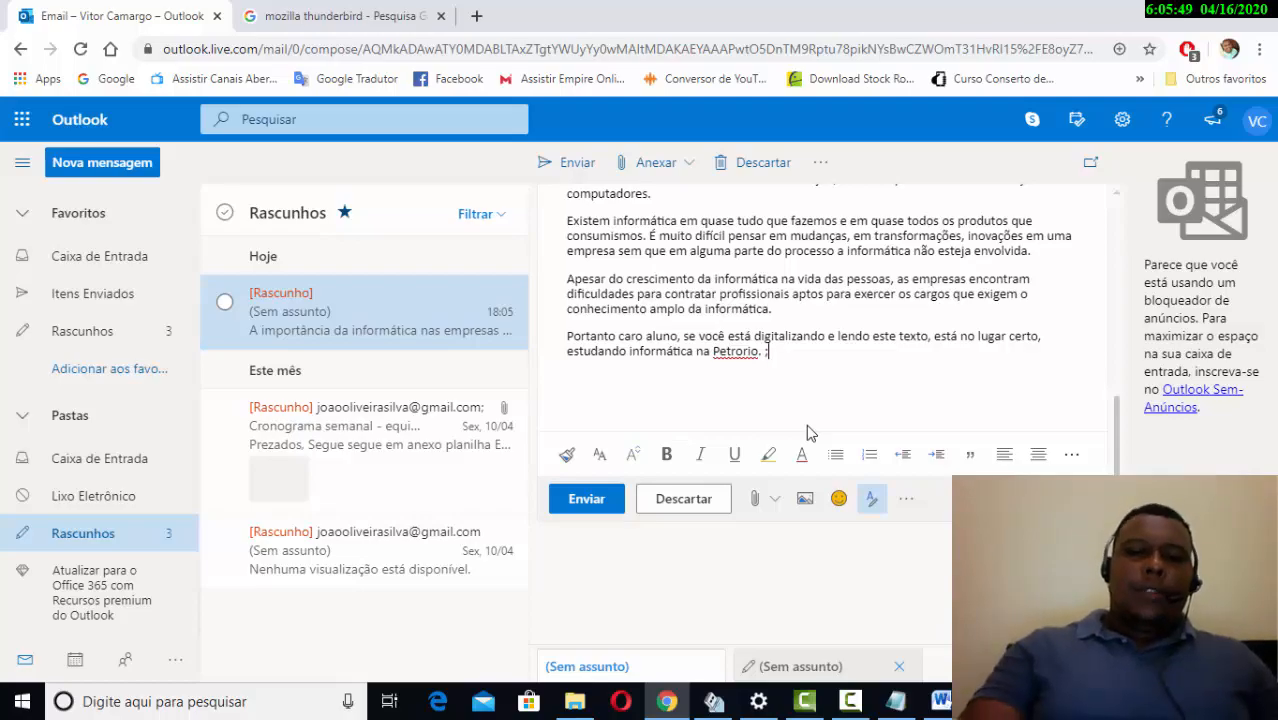
# - Type and then delete two :) smileys, and bring up the emoji picker
pyautogui.write(')')
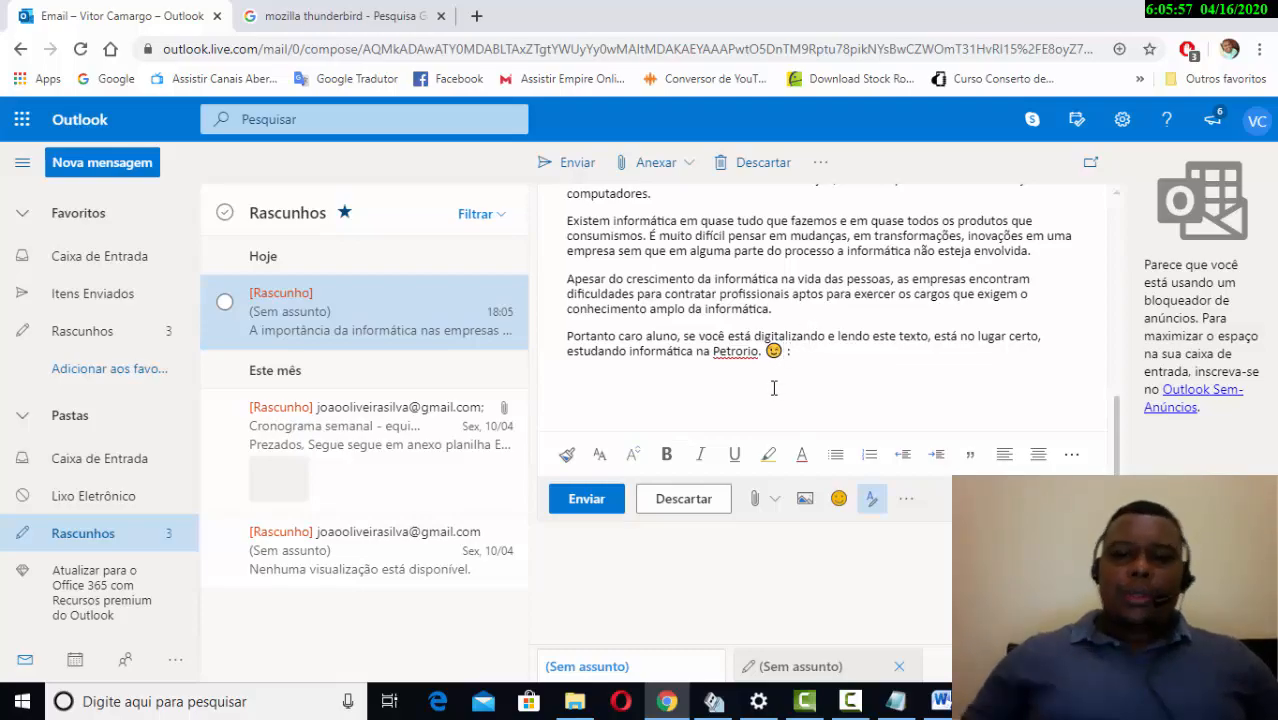
pyautogui.write(')')
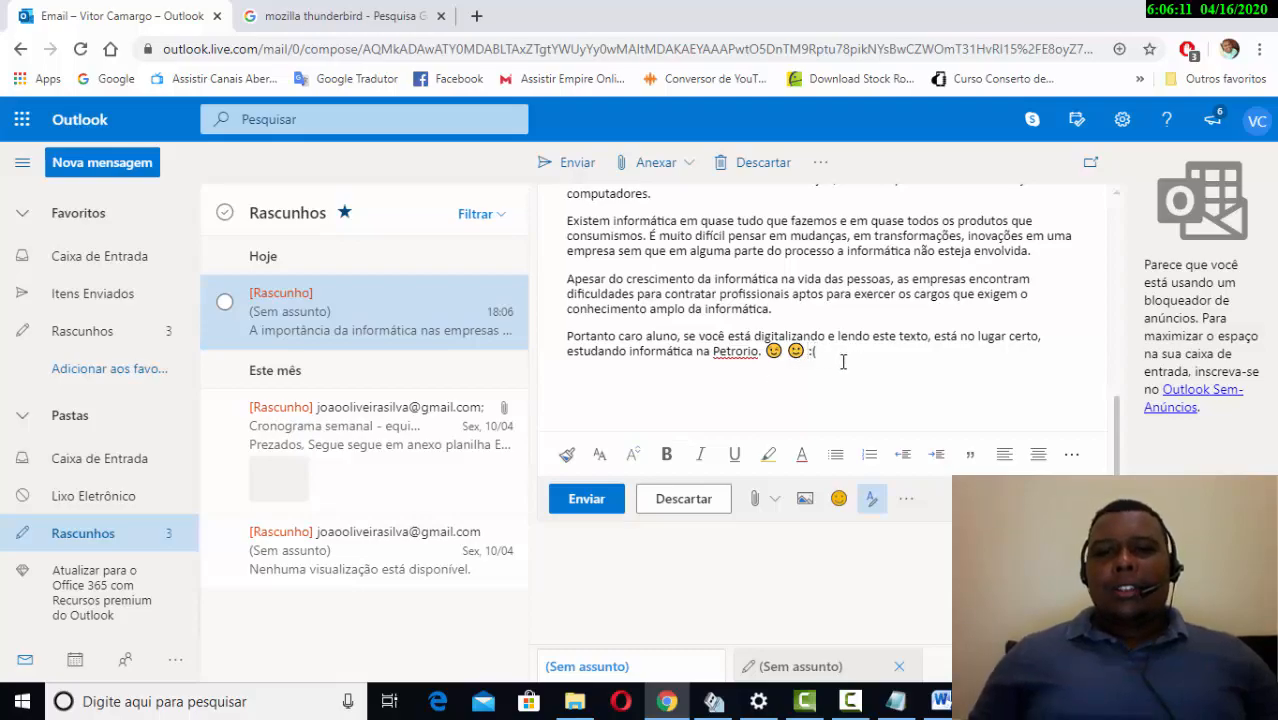
pyautogui.press('BackSpace')
pyautogui.press('BackSpace')
pyautogui.press('BackSpace')
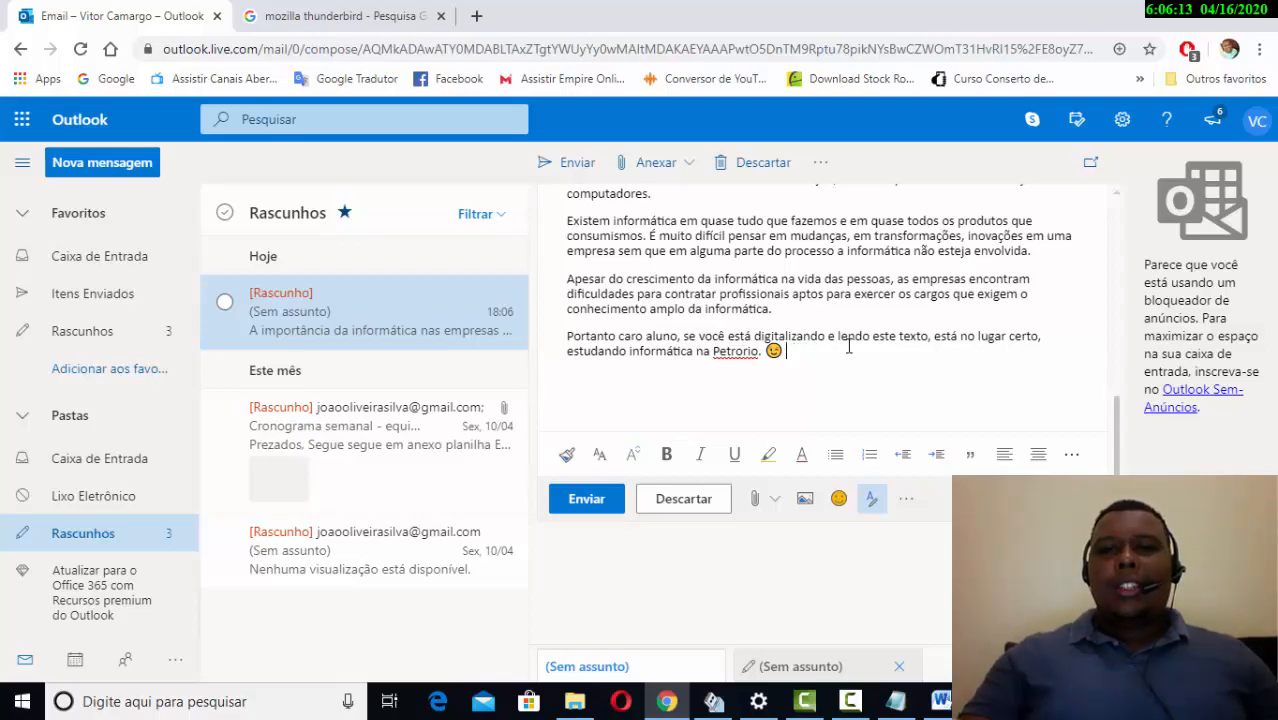
pyautogui.press('BackSpace')
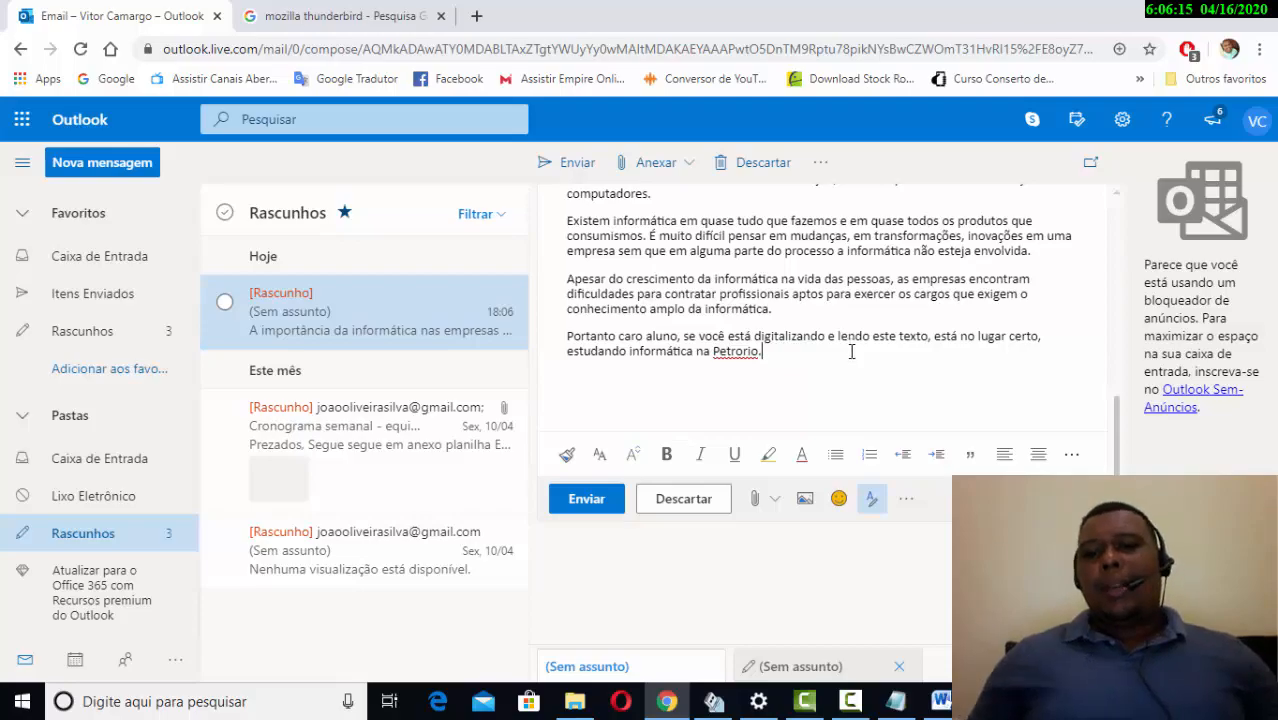
pyautogui.click(838, 498)
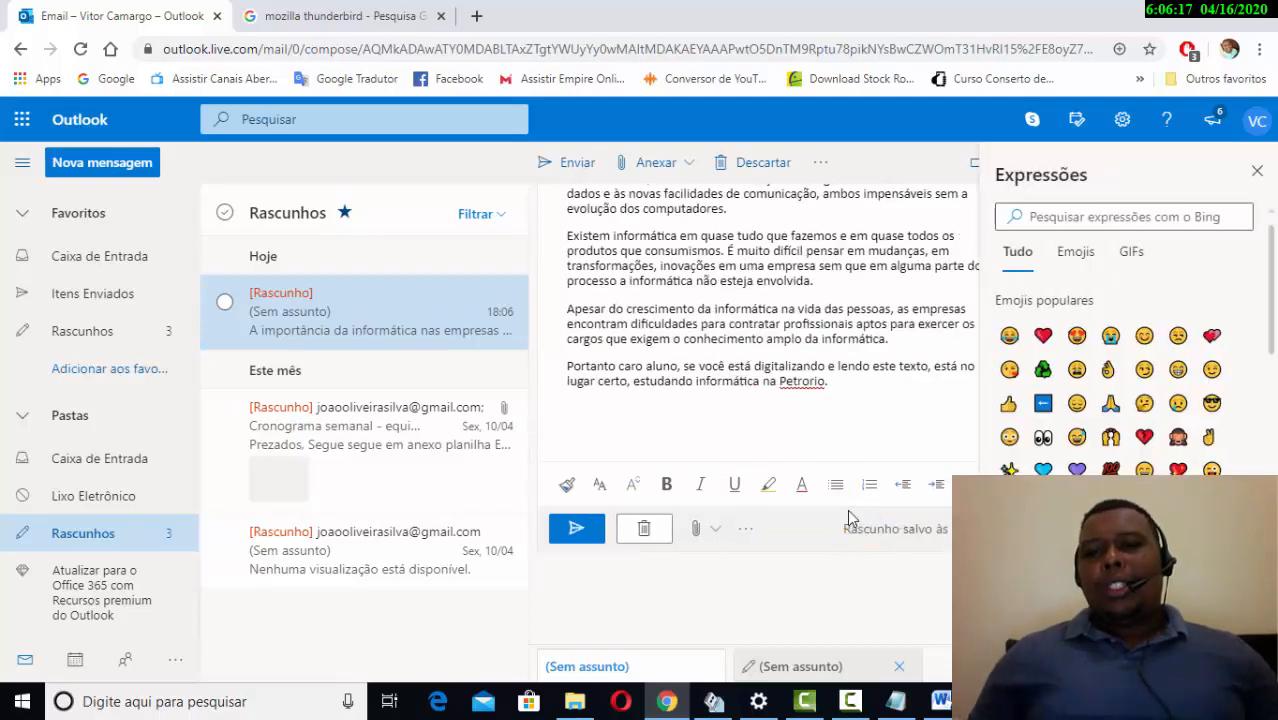
# - Close the Expressões emoji panel and scroll through the article draft
pyautogui.click(1257, 172)
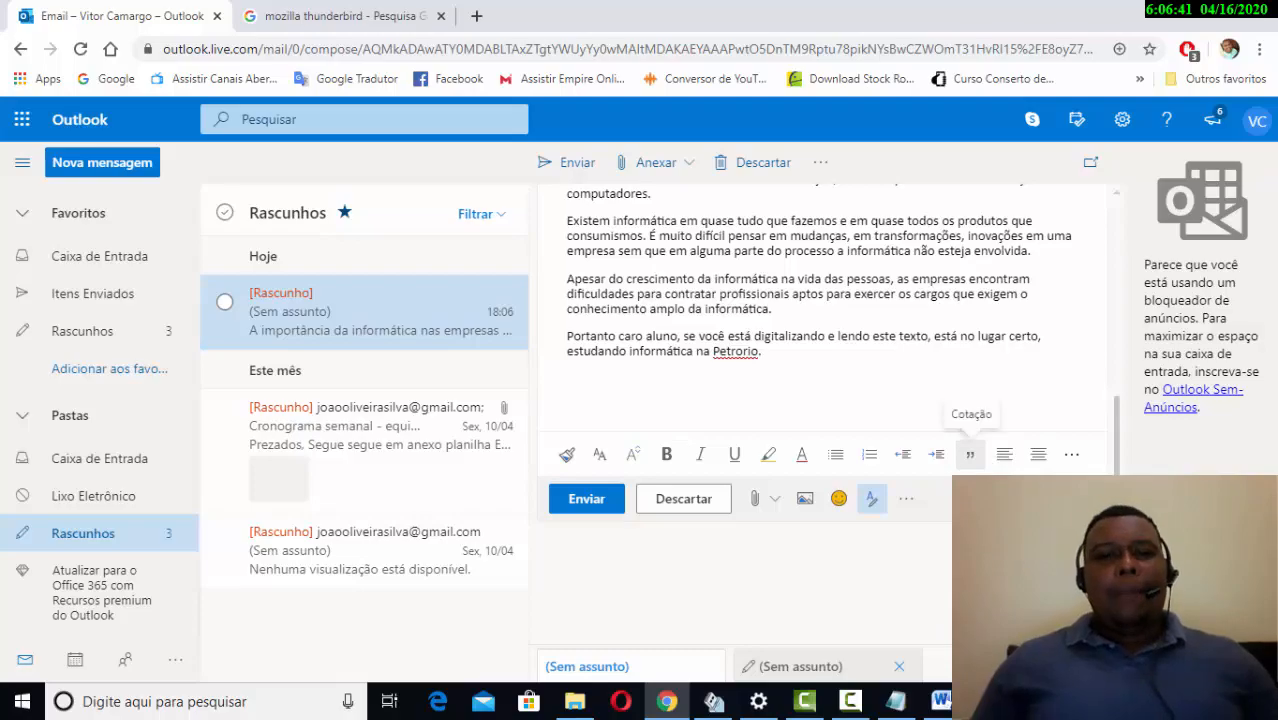
pyautogui.scroll(-1, 970, 560)
pyautogui.scroll(2, 970, 560)
pyautogui.scroll(-1, 970, 560)
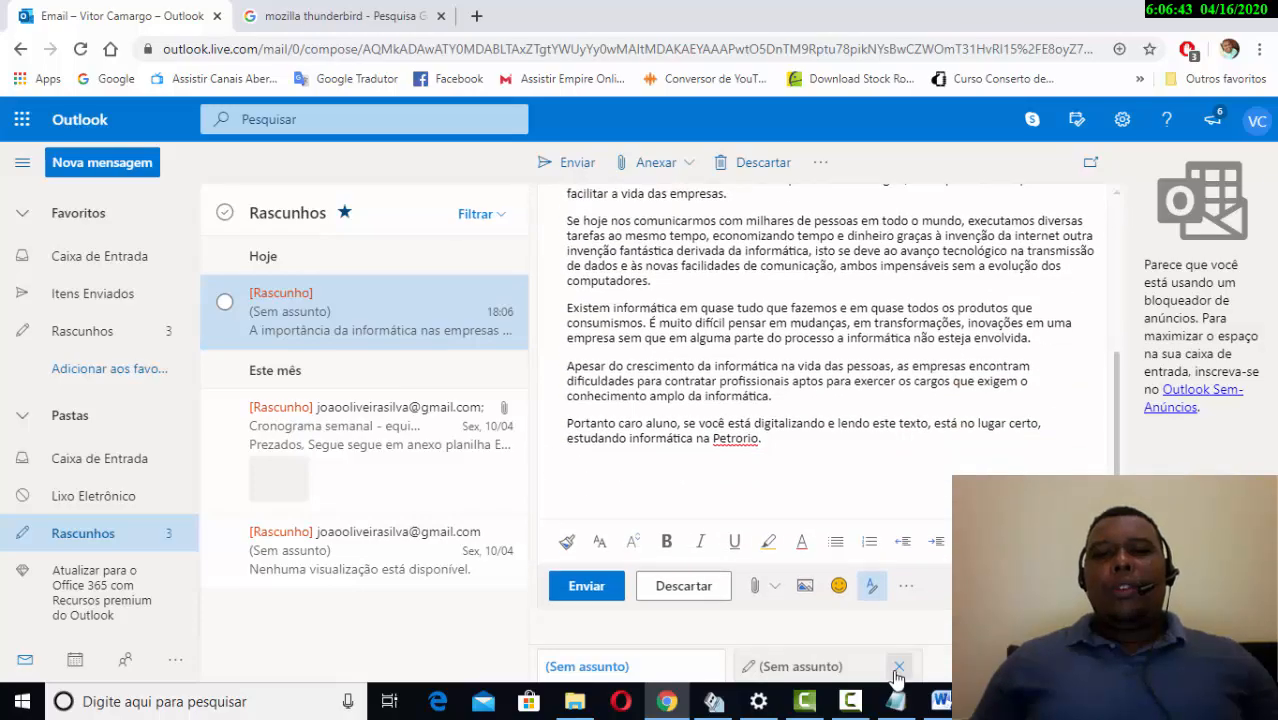
pyautogui.scroll(5, 873, 536)
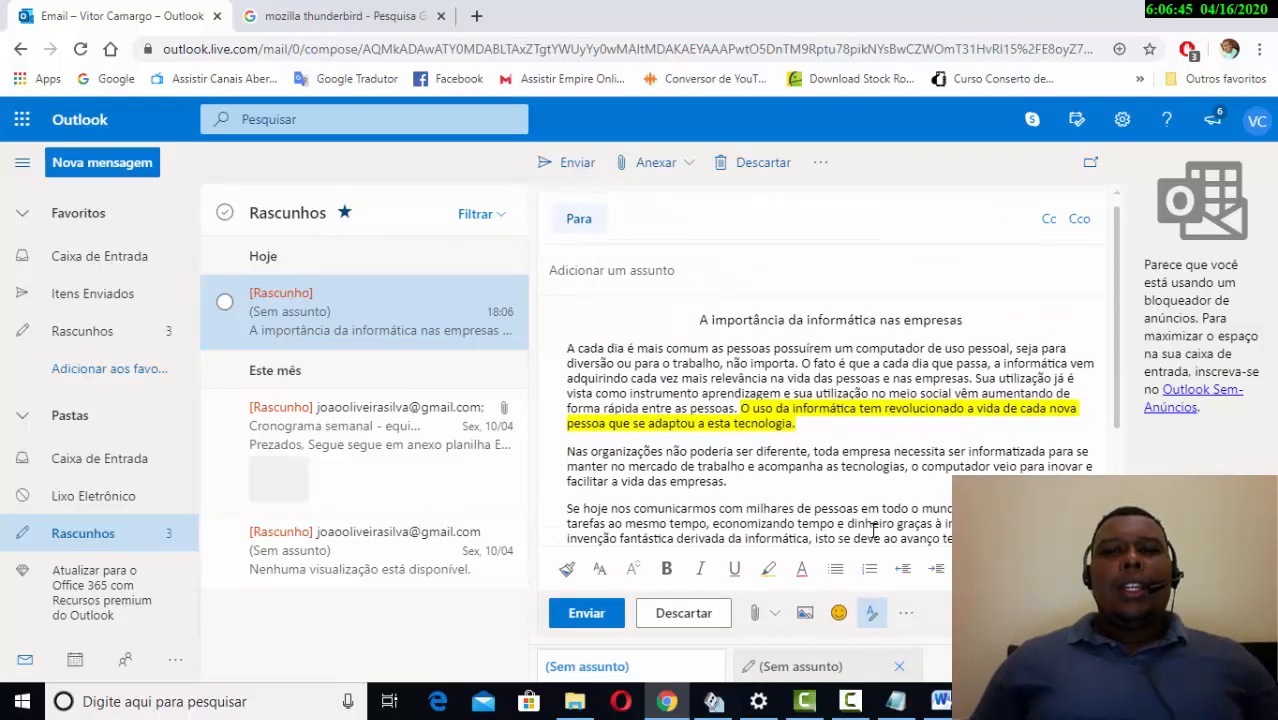
pyautogui.scroll(-3, 873, 536)
pyautogui.scroll(2, 870, 534)
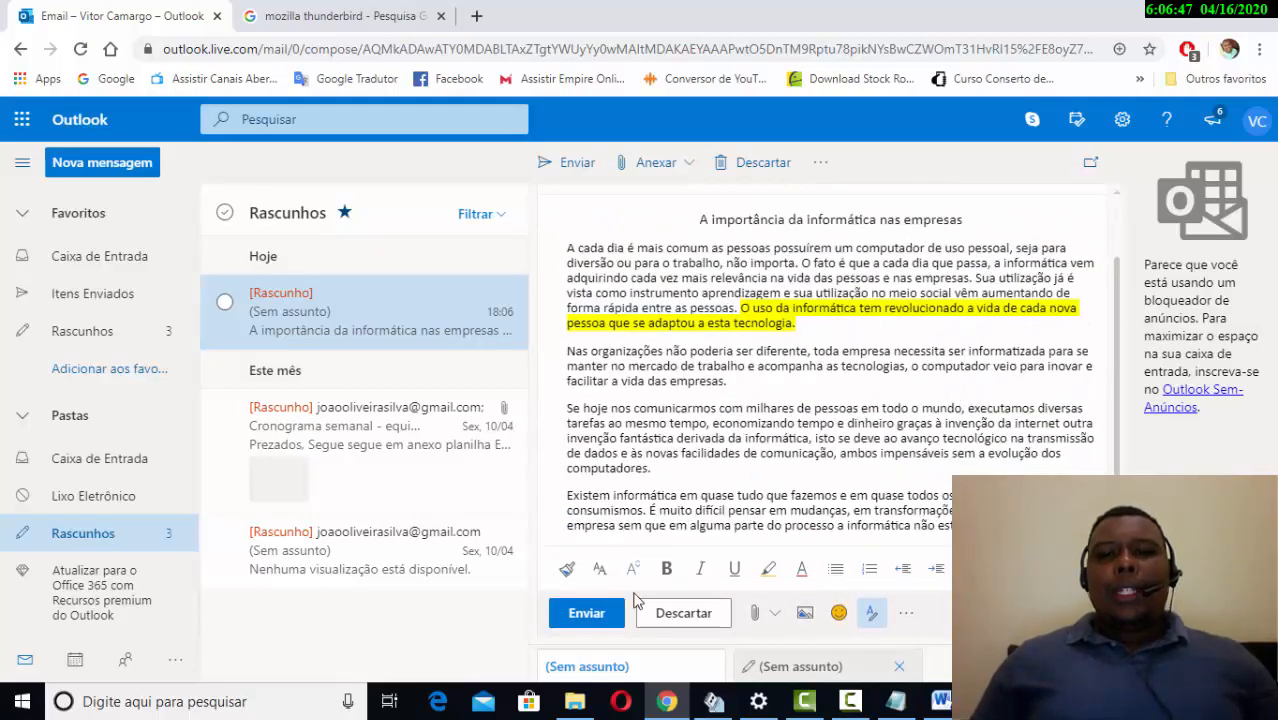
pyautogui.scroll(-1, 722, 535)
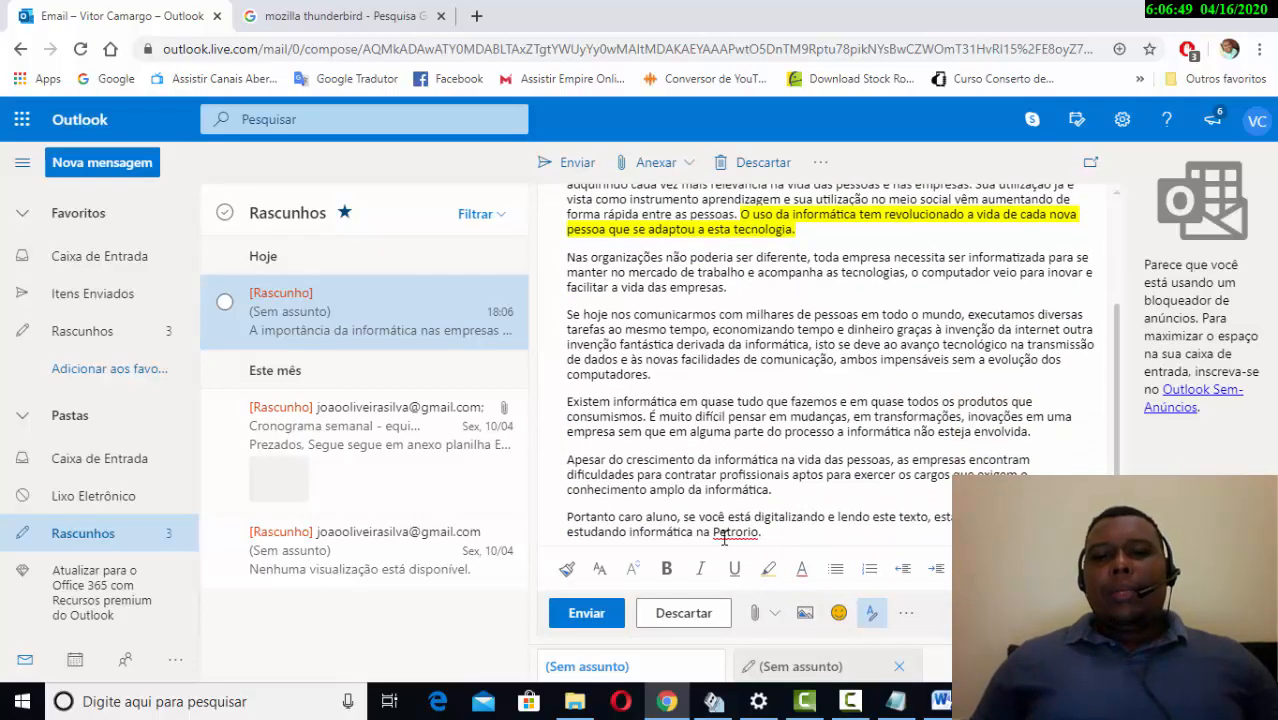
pyautogui.scroll(-2, 779, 521)
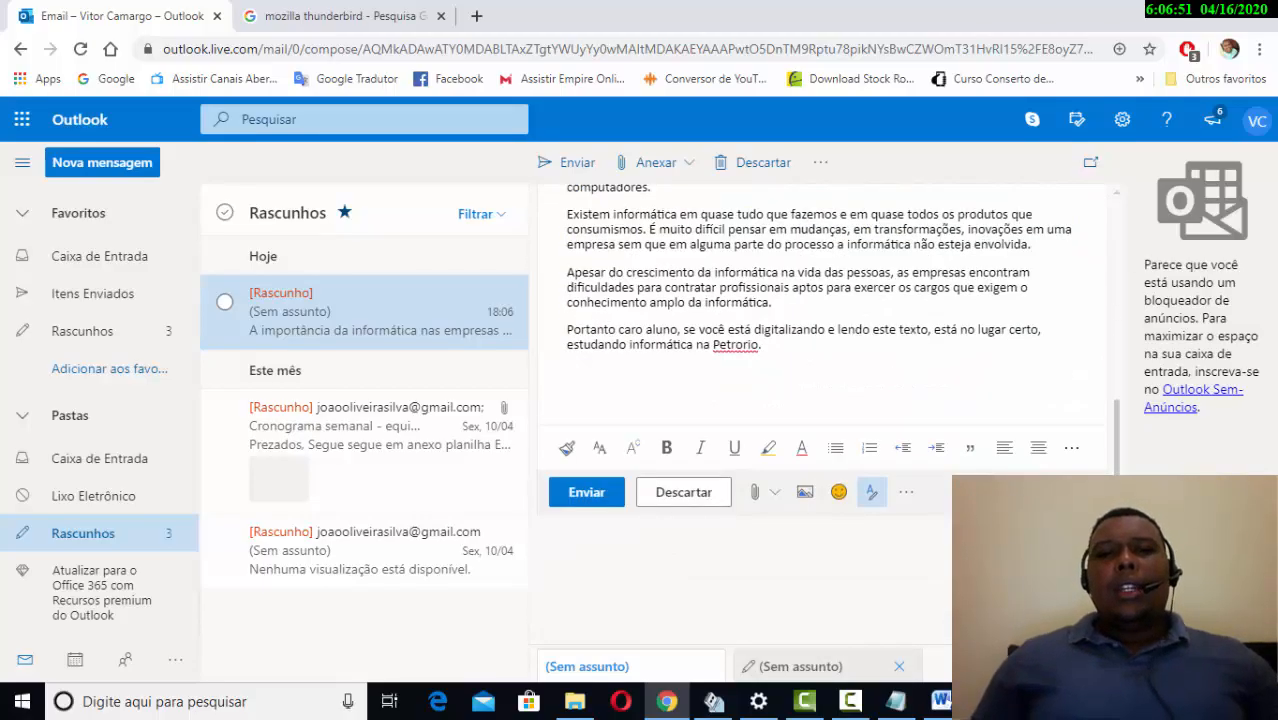
pyautogui.scroll(3, 820, 360)
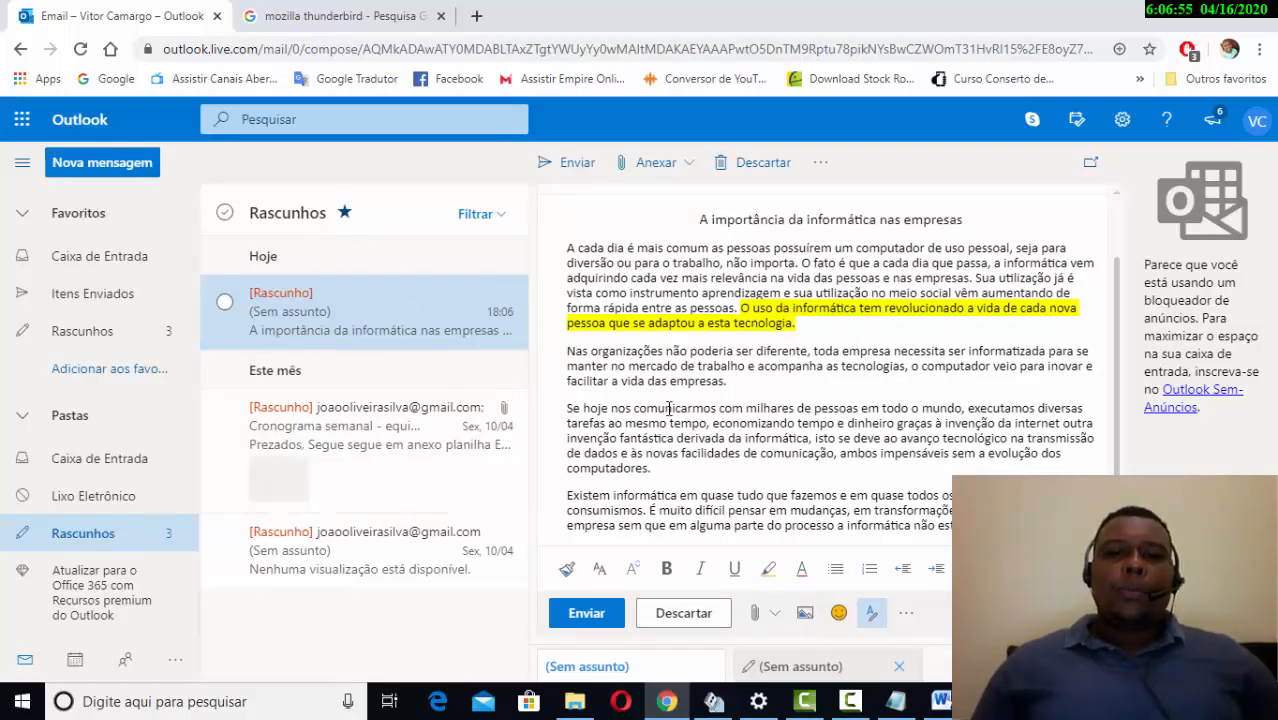
pyautogui.scroll(1, 672, 410)
pyautogui.scroll(-2, 688, 380)
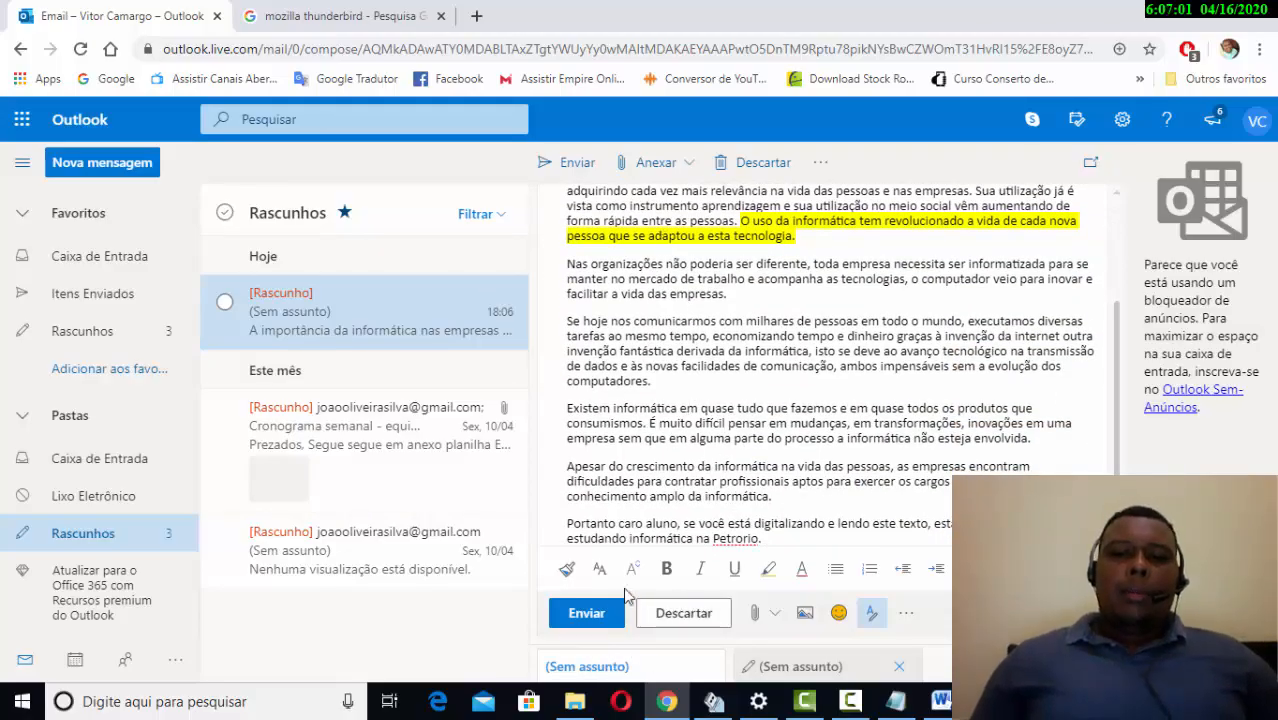
pyautogui.scroll(-2, 745, 540)
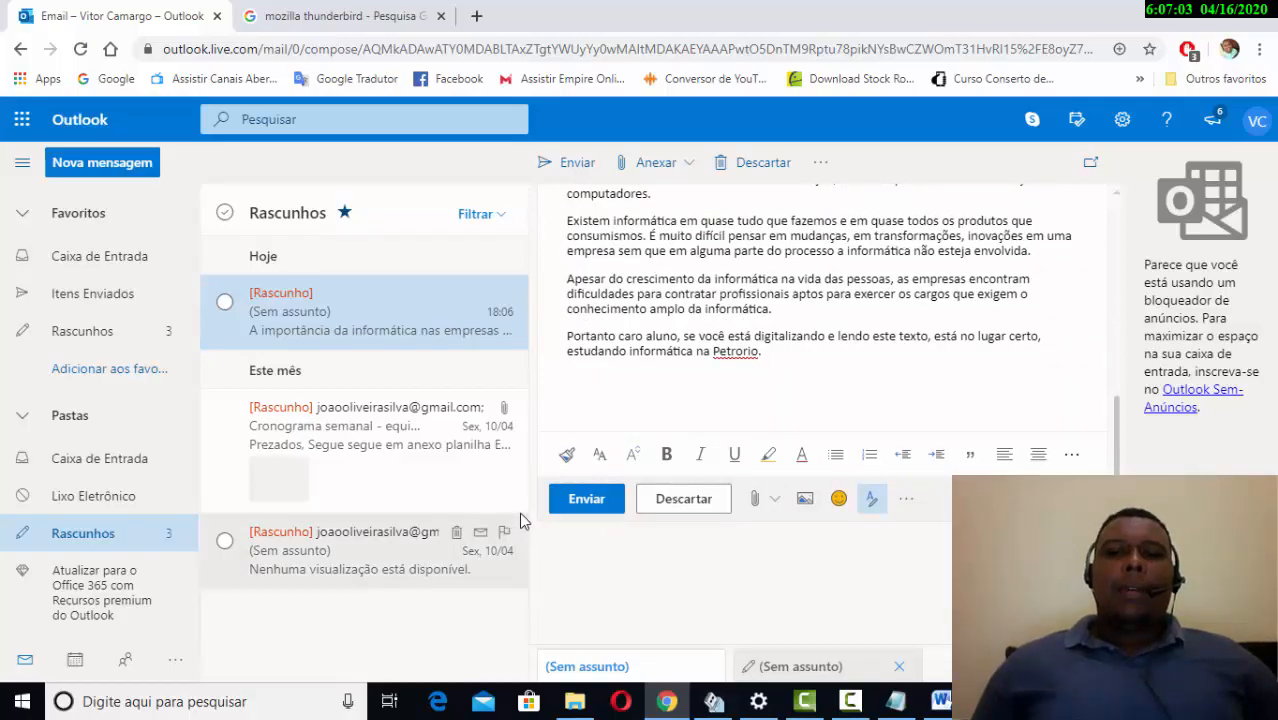
pyautogui.scroll(2, 592, 520)
pyautogui.scroll(3, 592, 520)
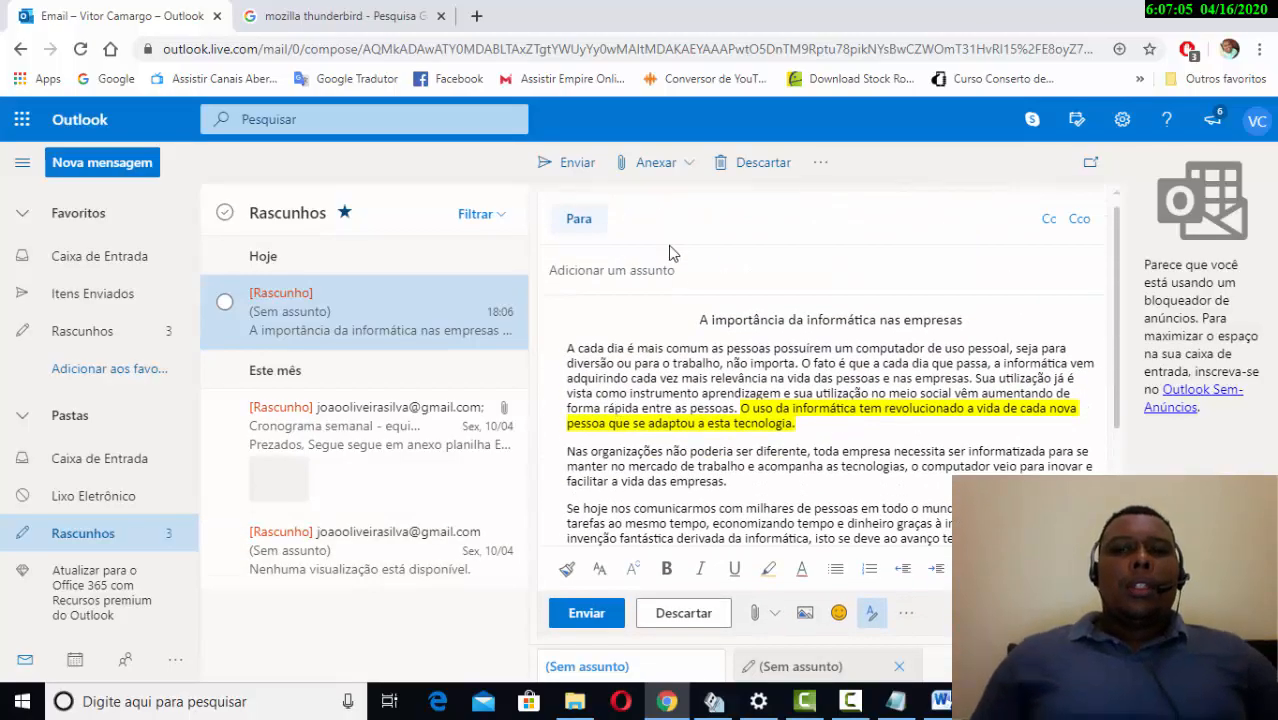
pyautogui.scroll(-3, 708, 400)
pyautogui.click(672, 613)
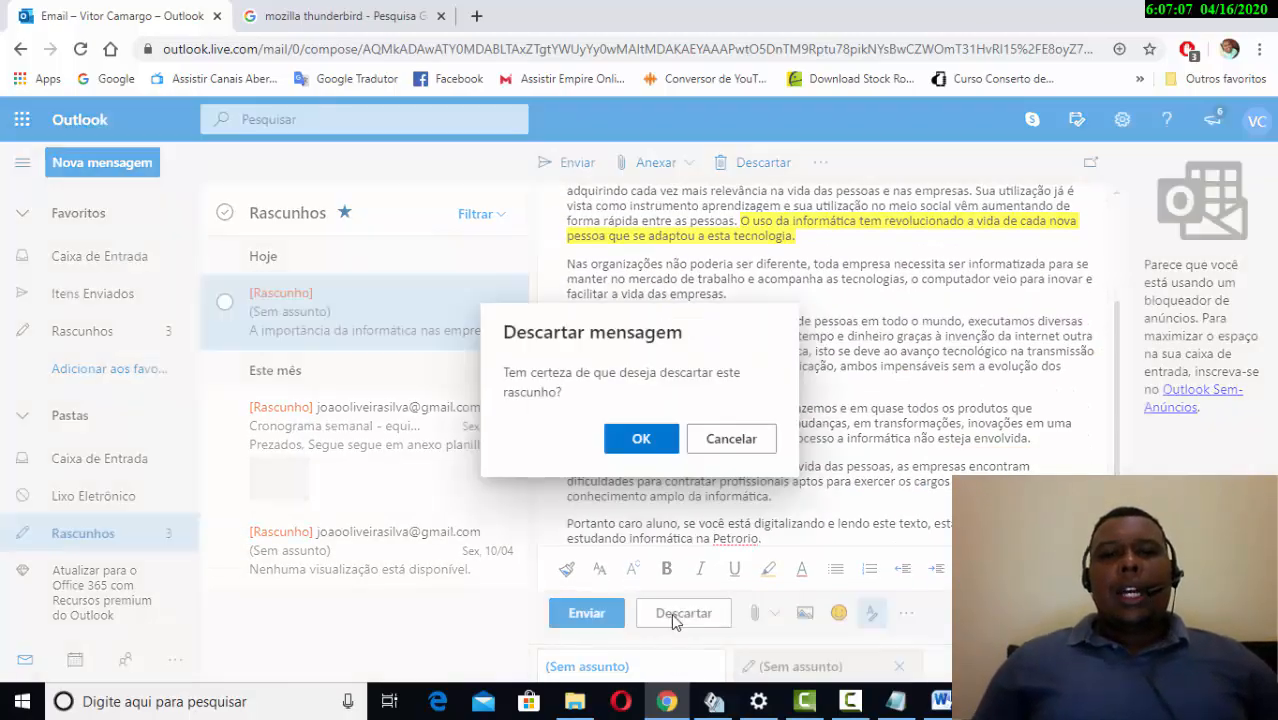
pyautogui.click(643, 447)
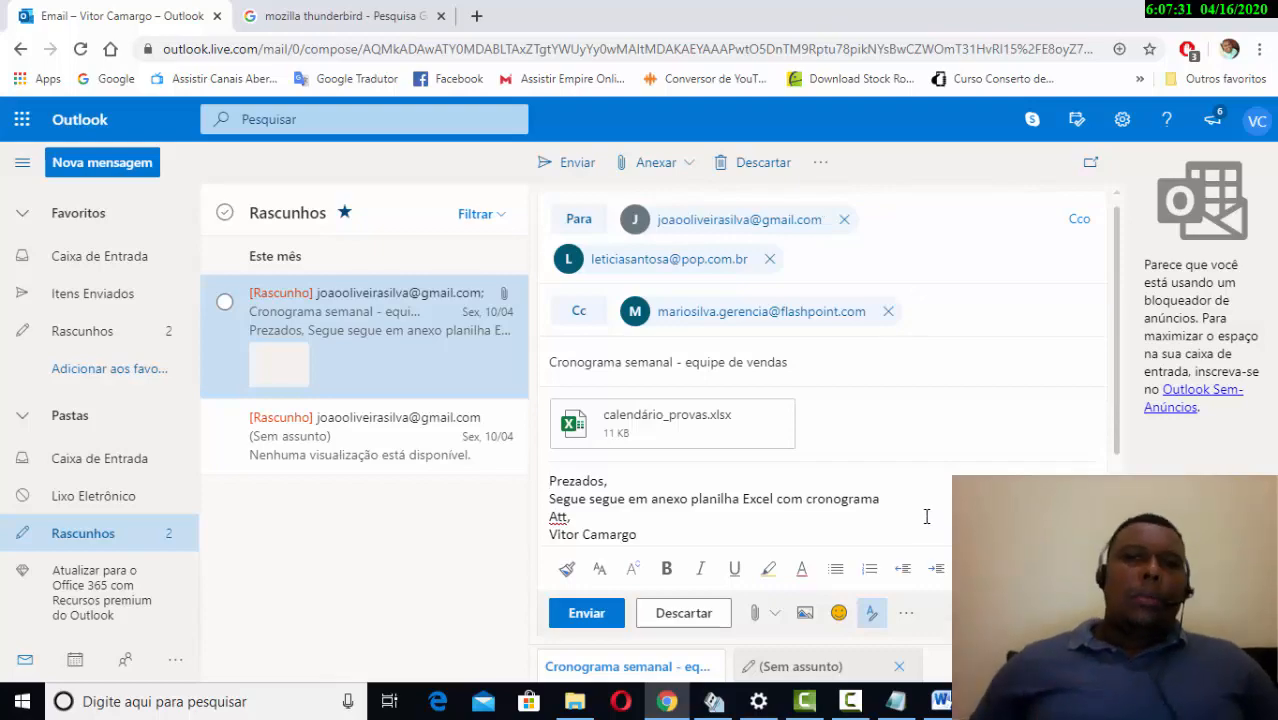
pyautogui.click(902, 708)
pyautogui.click(903, 709)
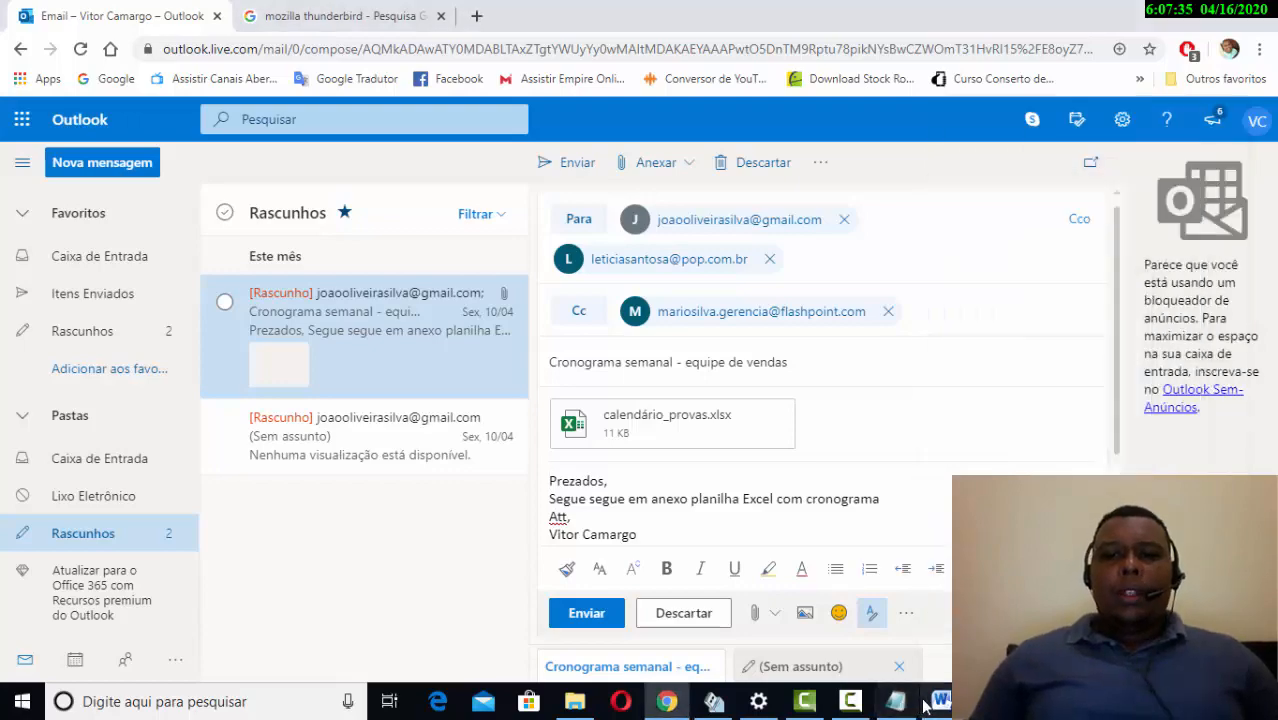
pyautogui.click(940, 705)
pyautogui.click(940, 705)
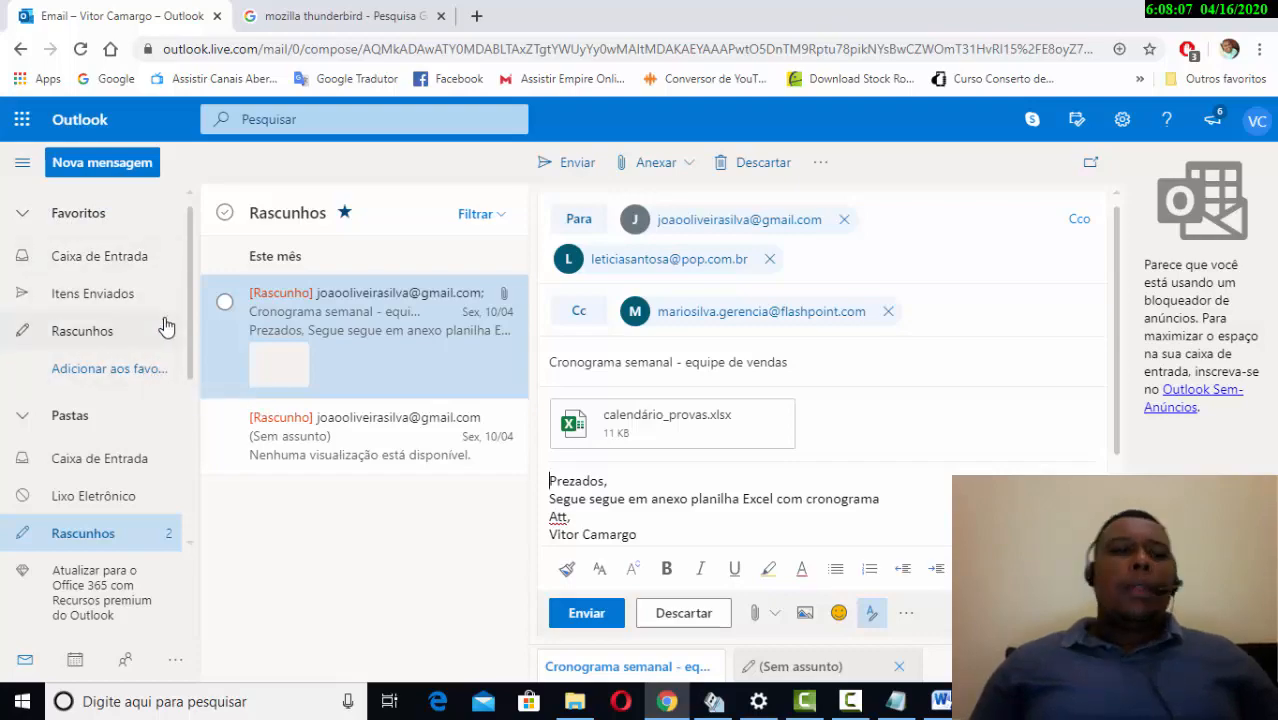
# - Browse Caixa de Entrada, Lixo Eletrônico, Rascunhos and Itens Enviados, ending on the inbox
pyautogui.scroll(-3, 140, 490)
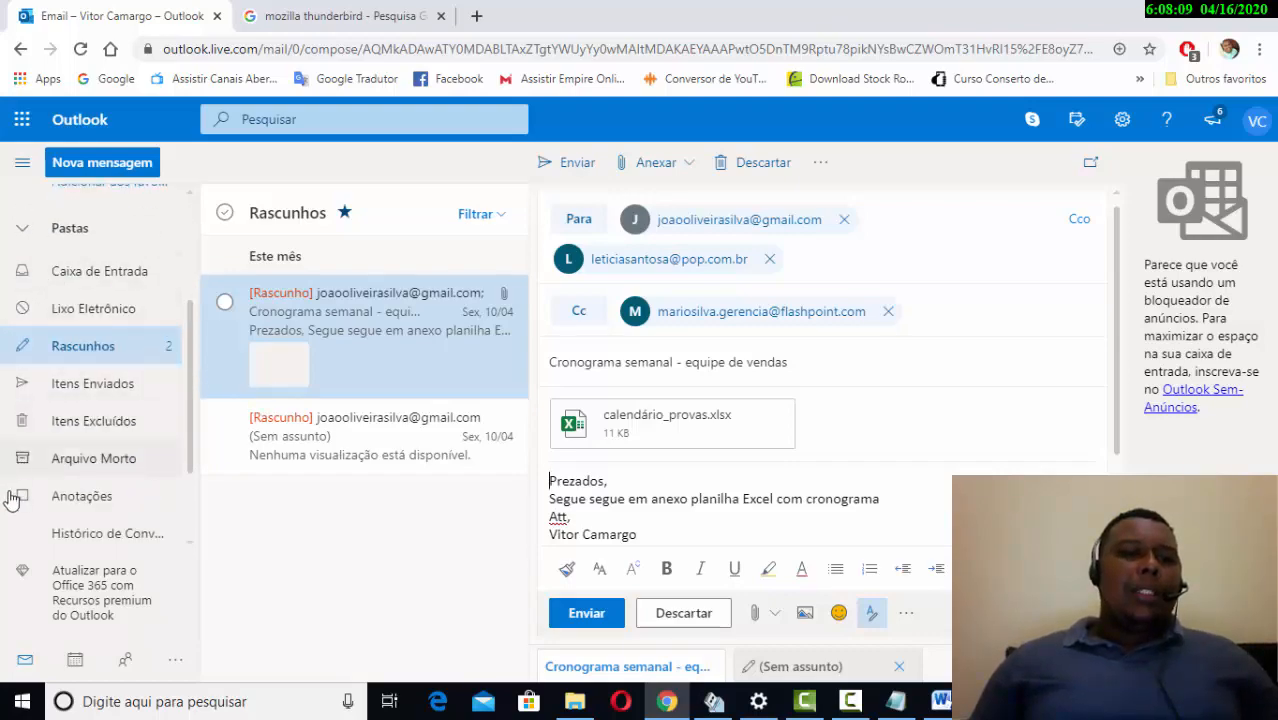
pyautogui.scroll(-2, 148, 445)
pyautogui.scroll(3, 160, 430)
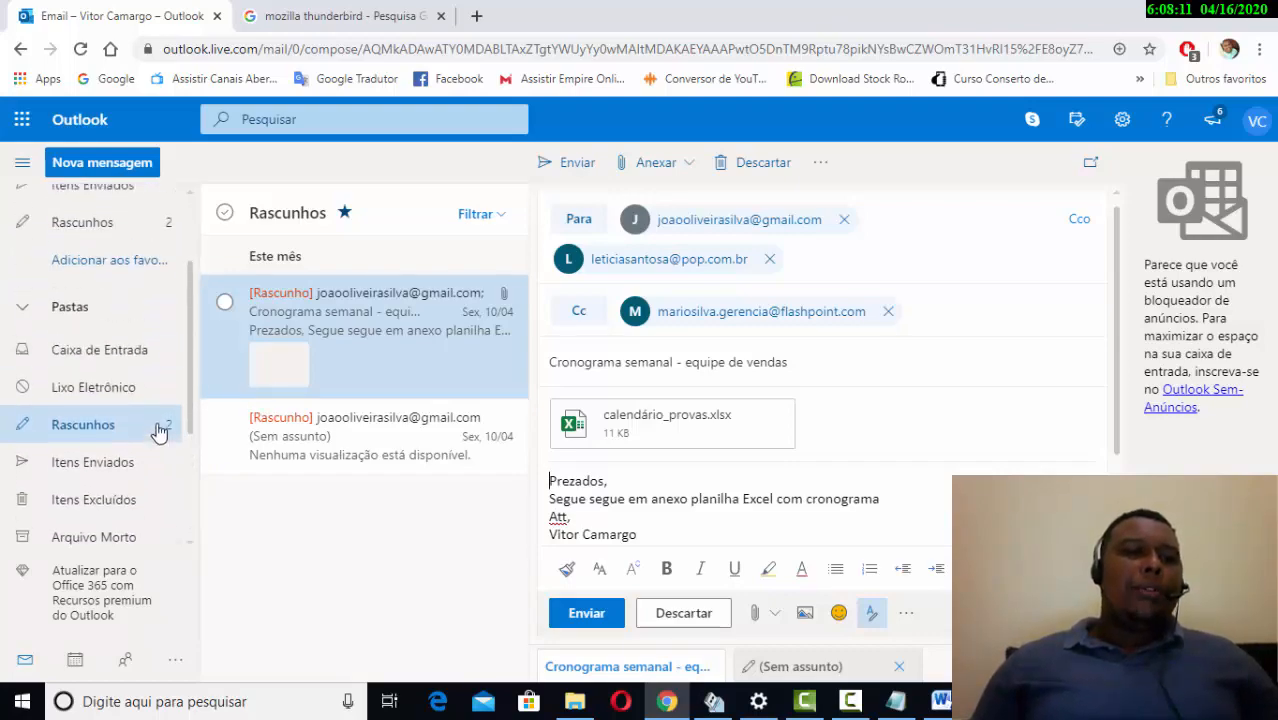
pyautogui.scroll(-3, 28, 455)
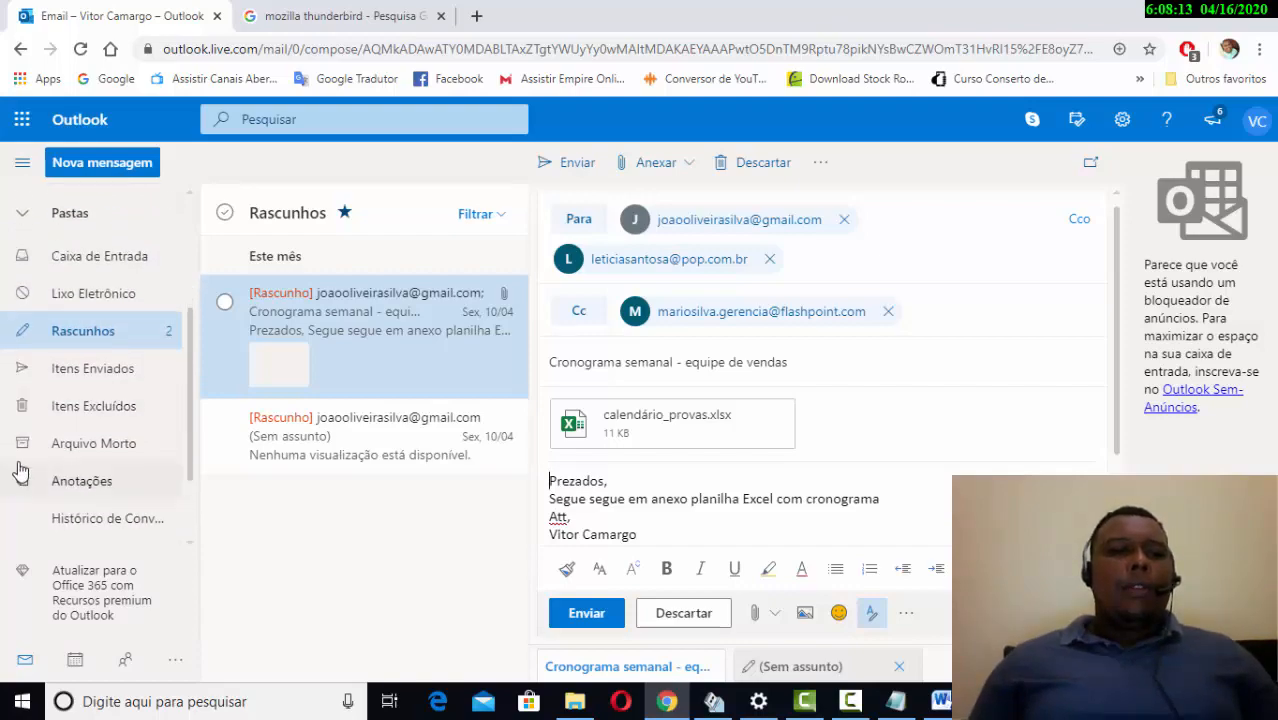
pyautogui.scroll(3, 143, 335)
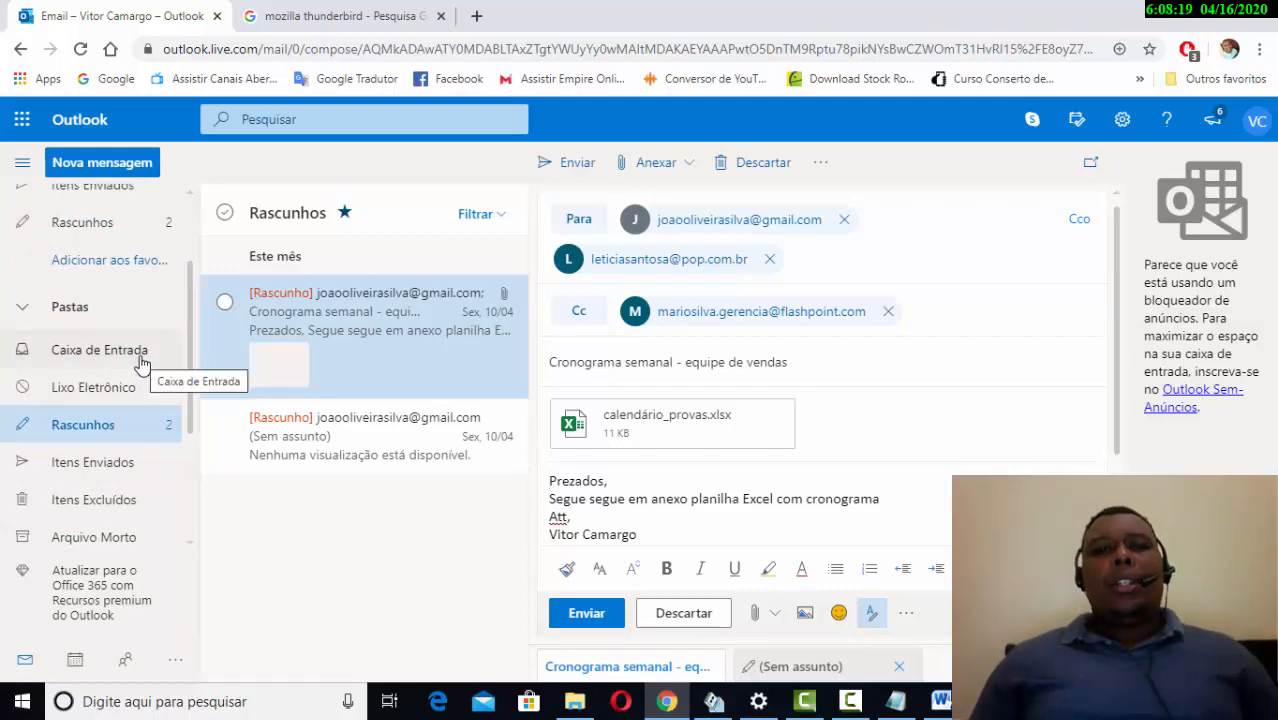
pyautogui.click(141, 363)
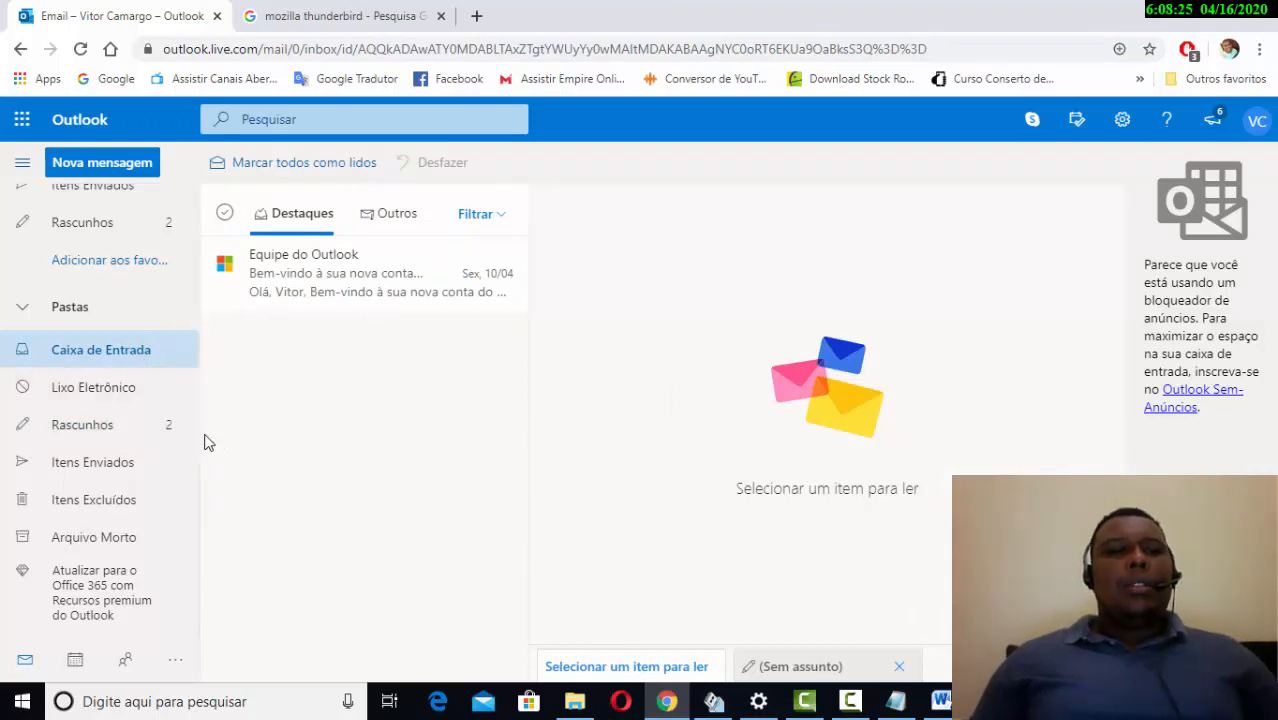
pyautogui.click(107, 401)
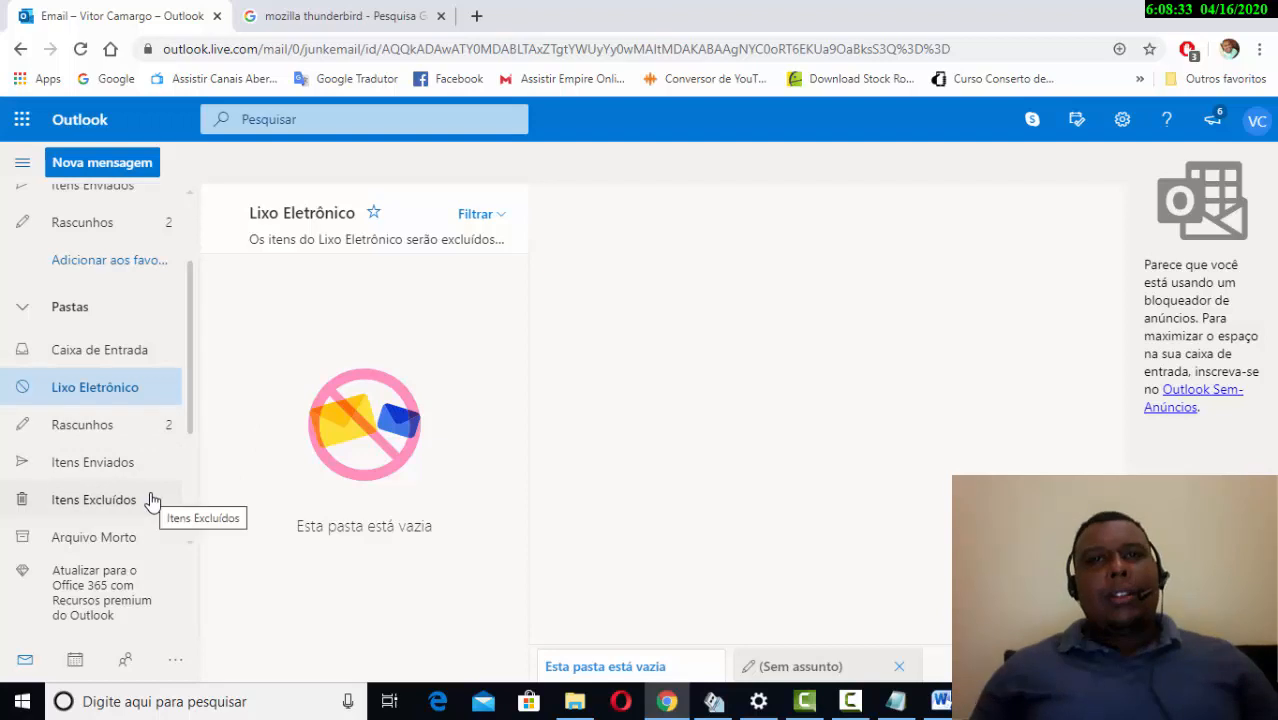
pyautogui.click(136, 425)
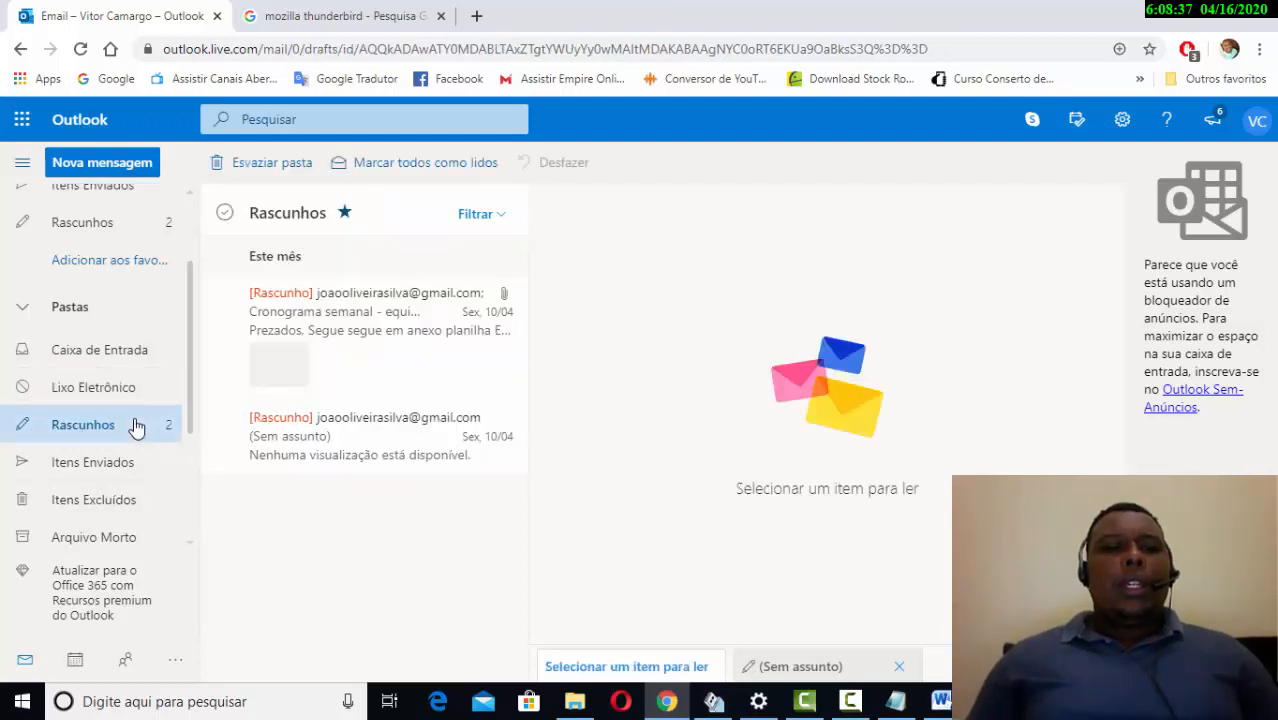
pyautogui.click(131, 466)
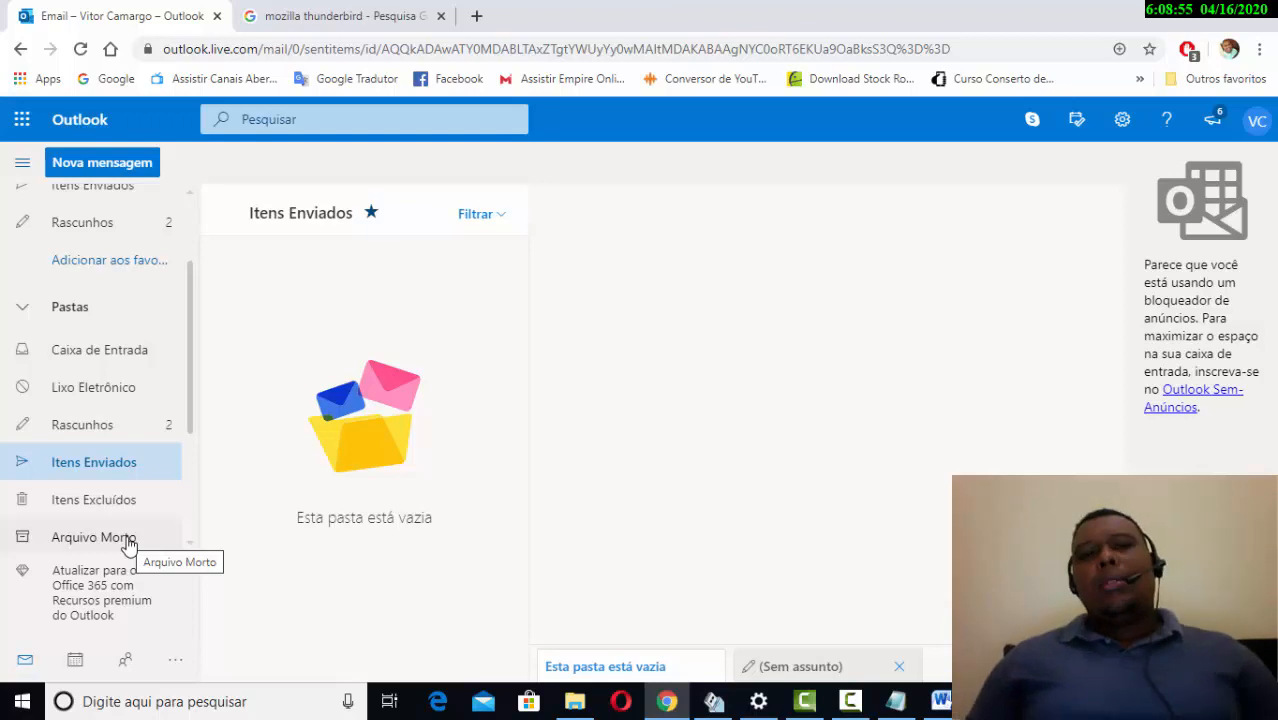
pyautogui.click(121, 366)
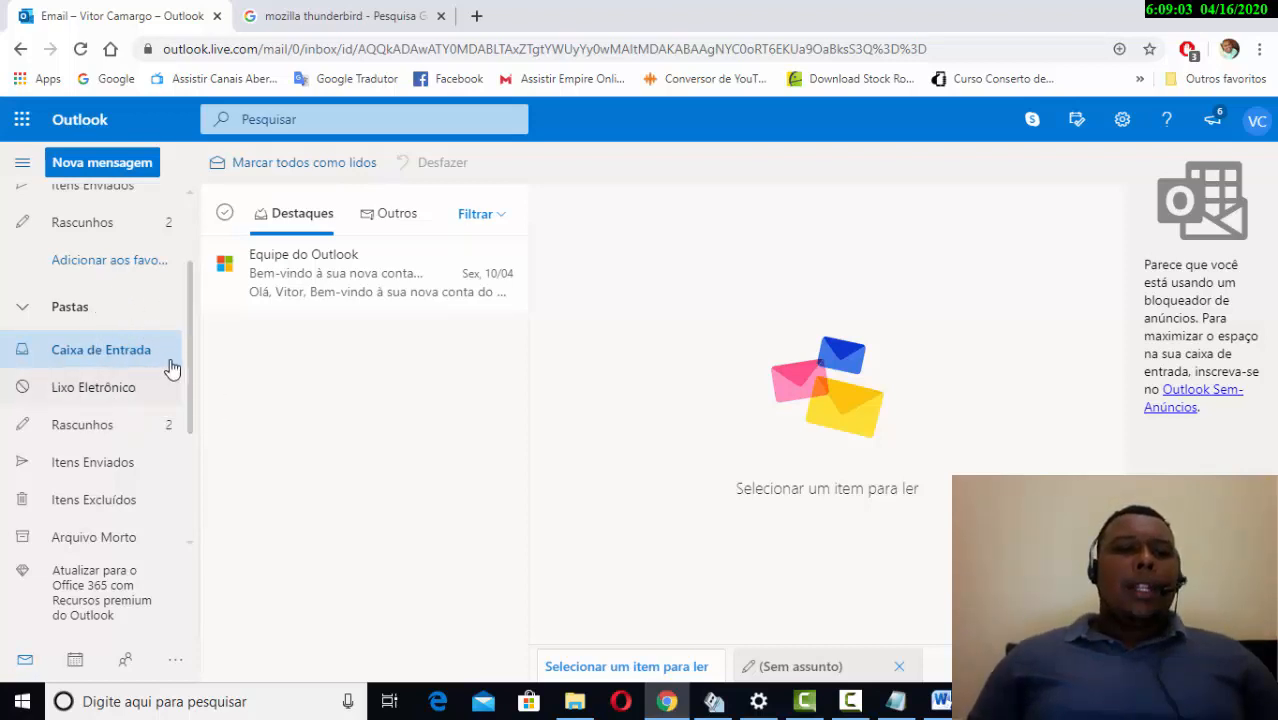
pyautogui.scroll(-2, 178, 355)
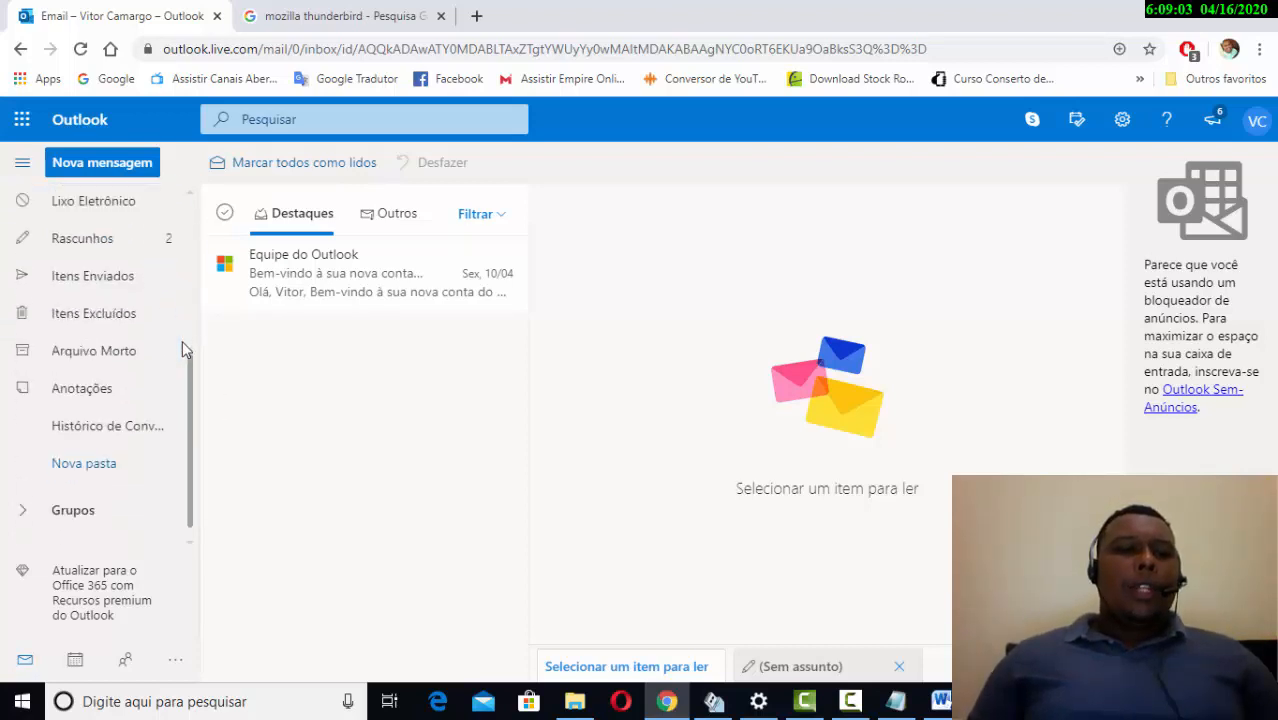
# - Add a folder named 'Emails flash point' with Nova pasta in the folder pane
pyautogui.click(70, 470)
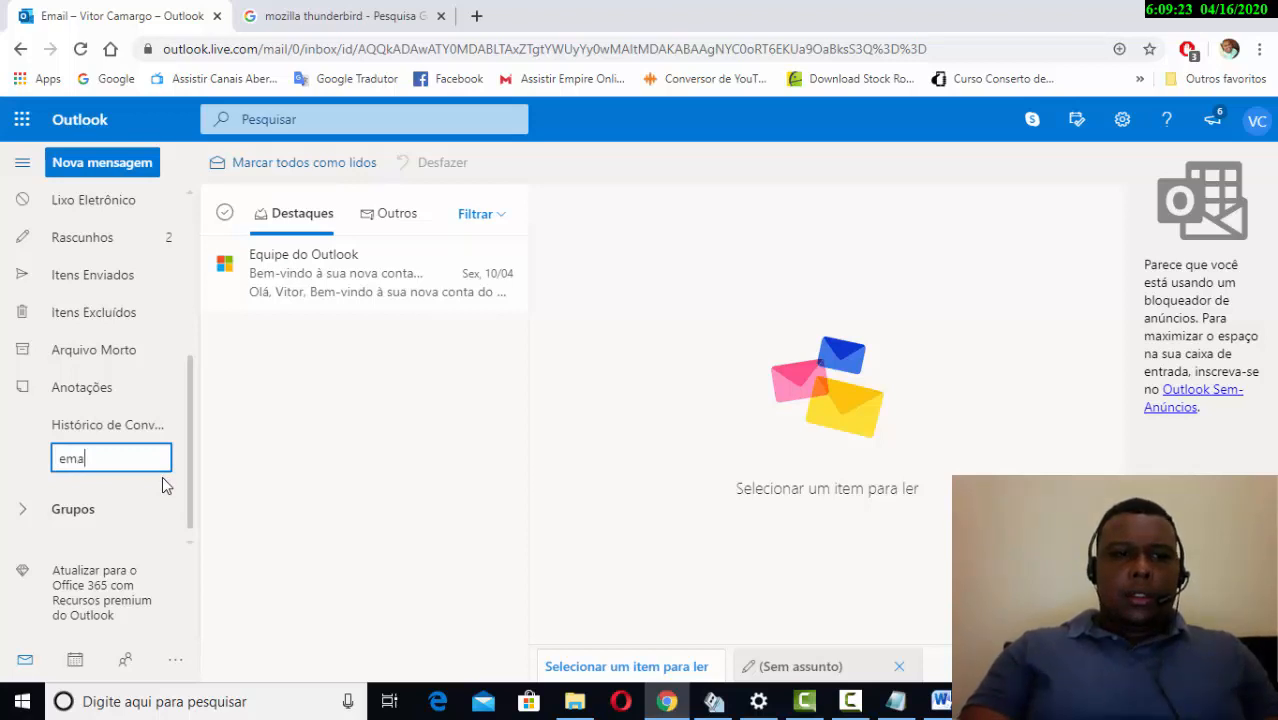
pyautogui.press('BackSpace')
pyautogui.press('BackSpace')
pyautogui.press('BackSpace')
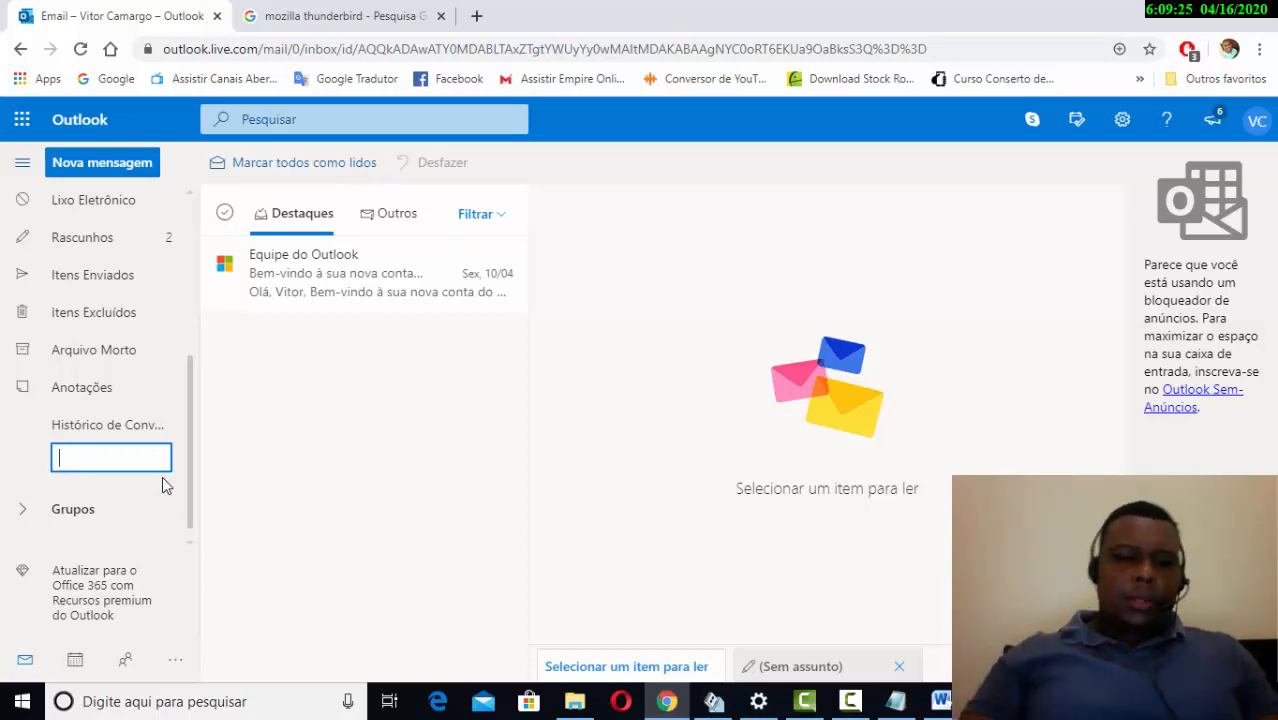
pyautogui.write('Em')
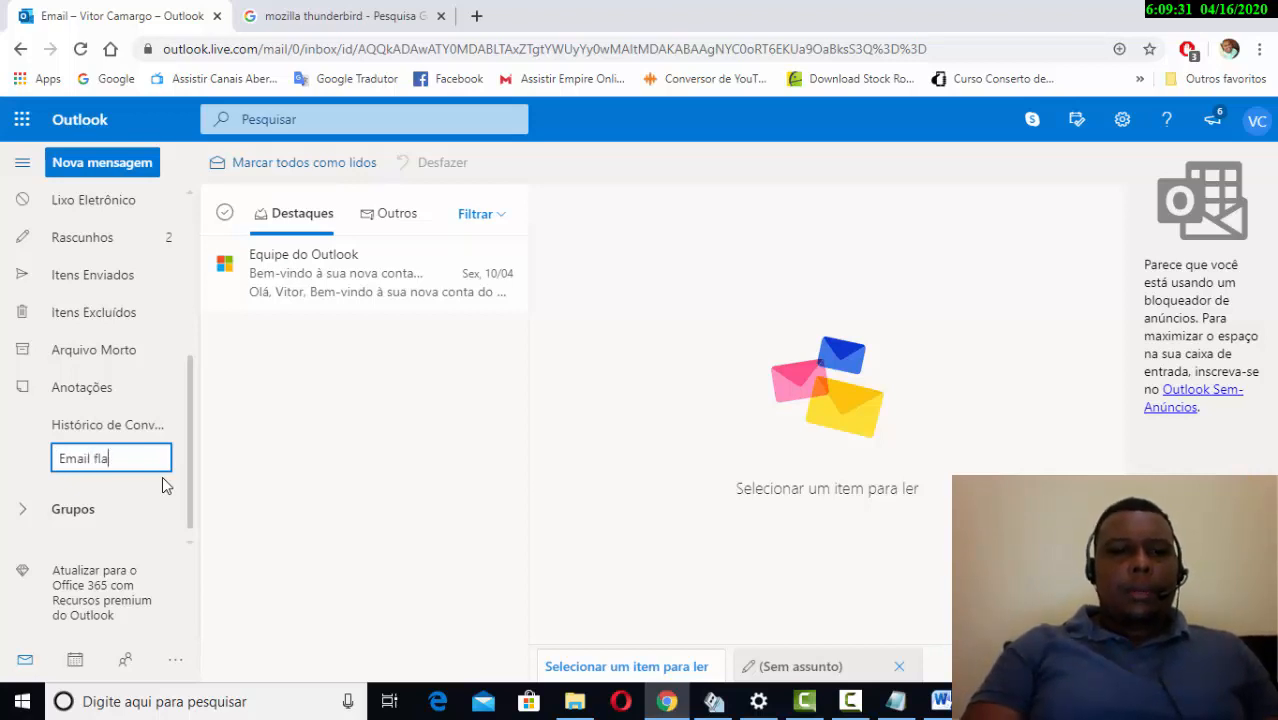
pyautogui.write('ail f')
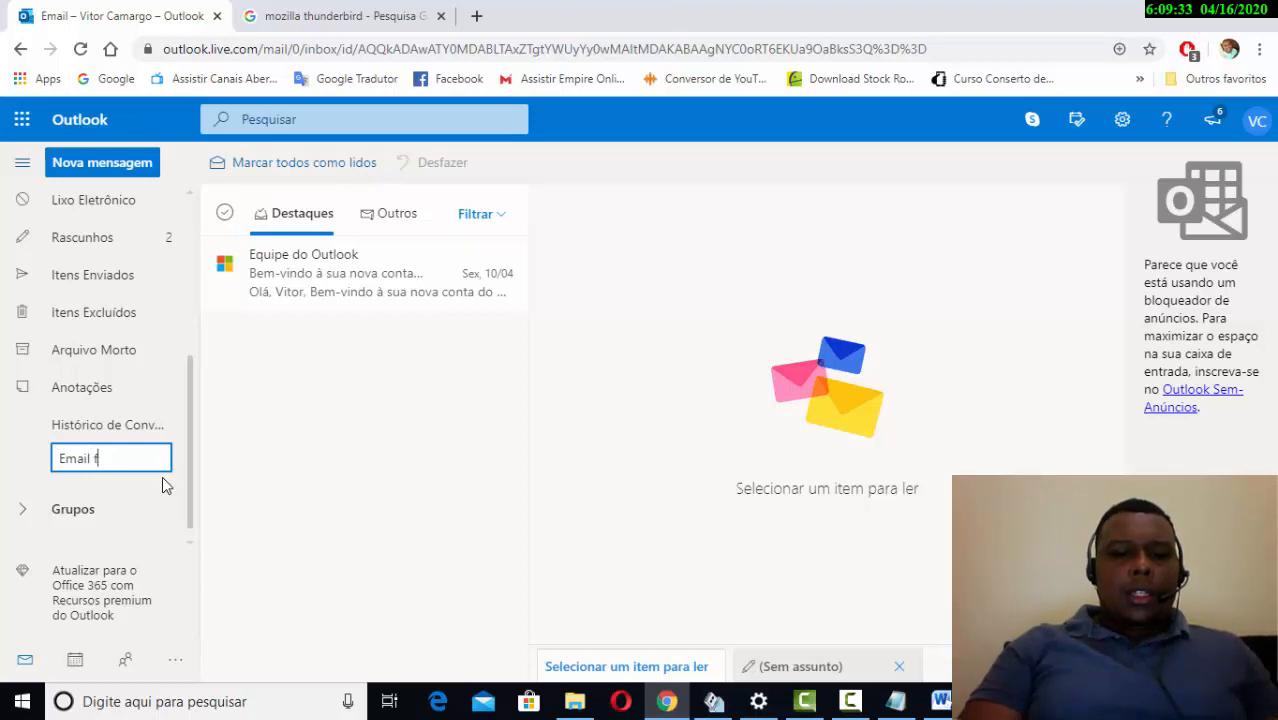
pyautogui.write('lh')
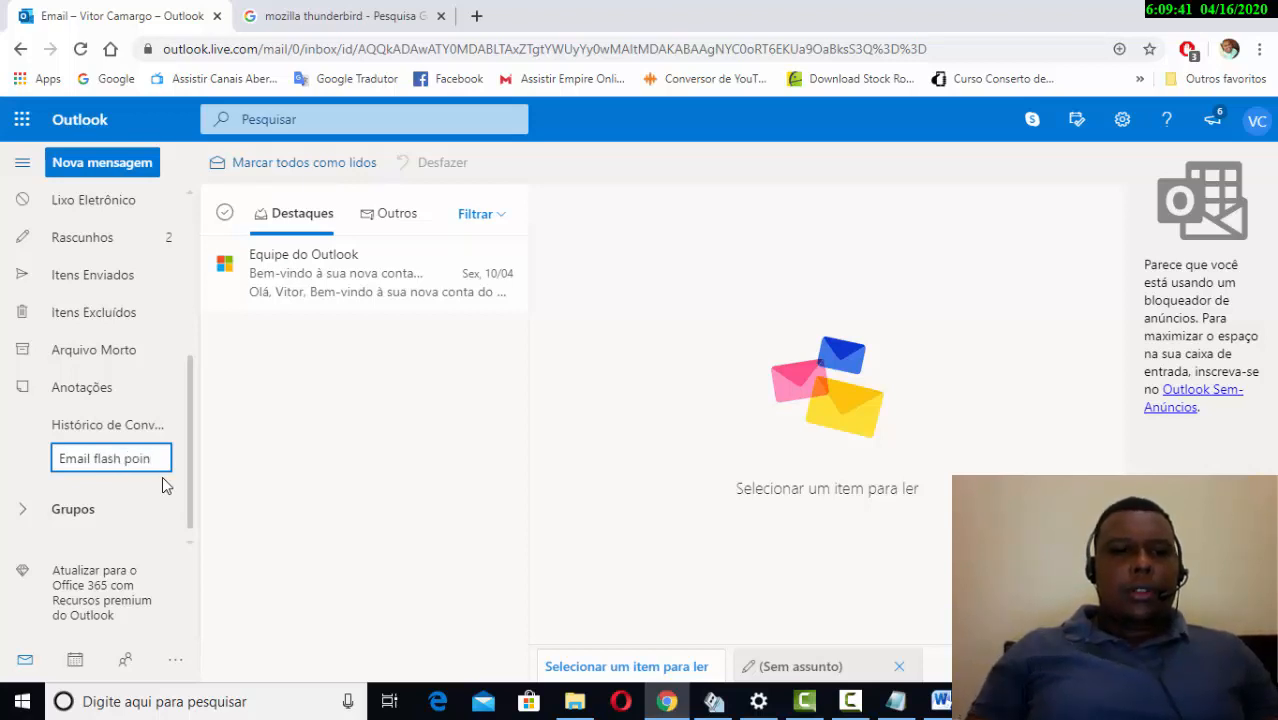
pyautogui.write('sh point')
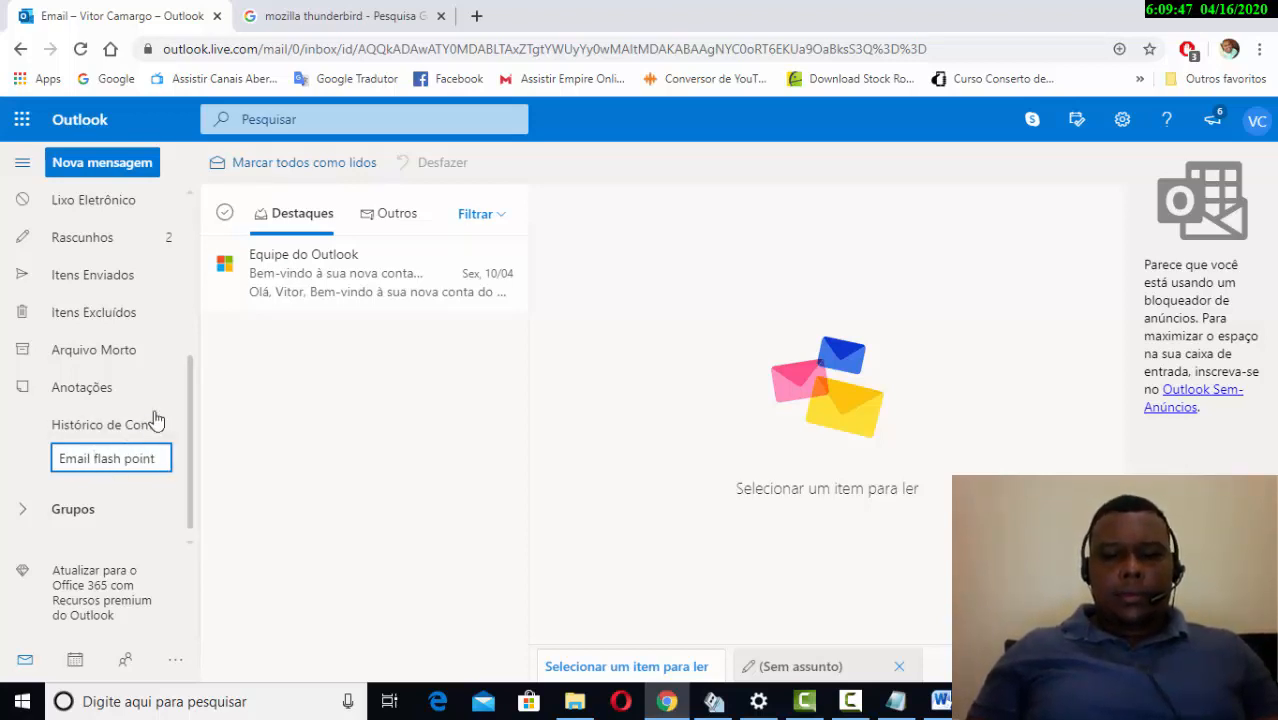
pyautogui.write('s')
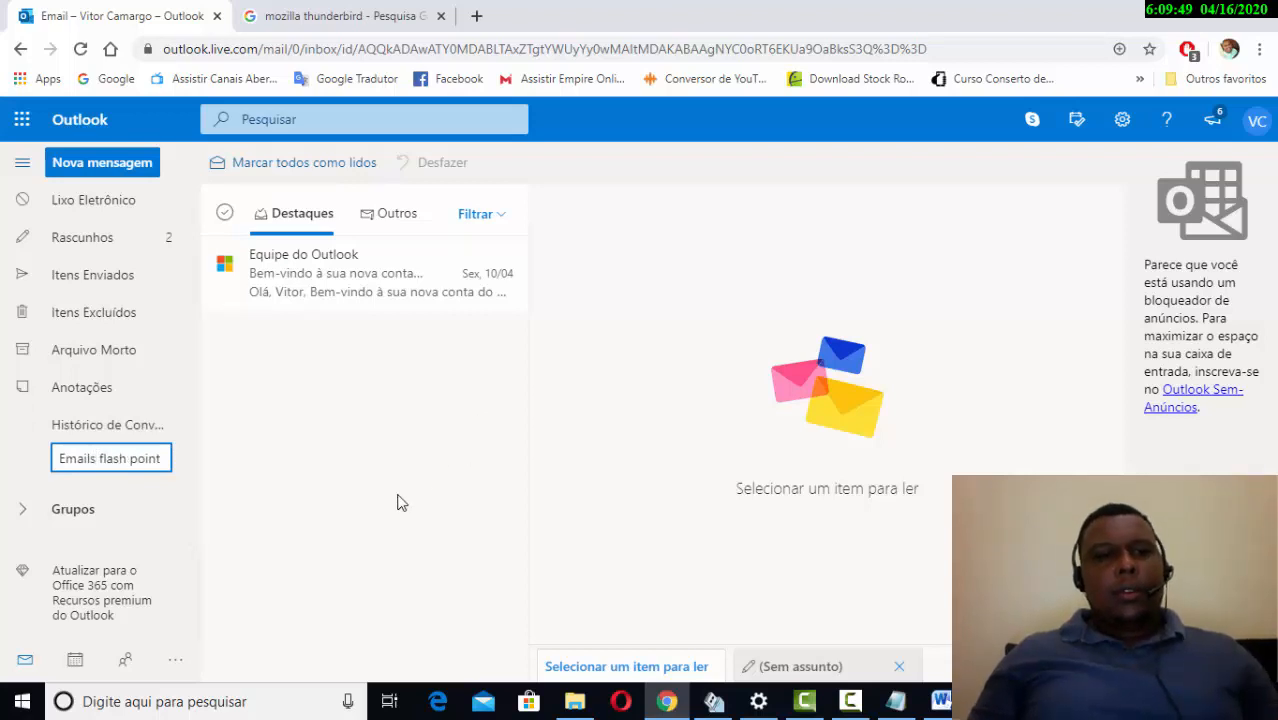
pyautogui.press('Return')
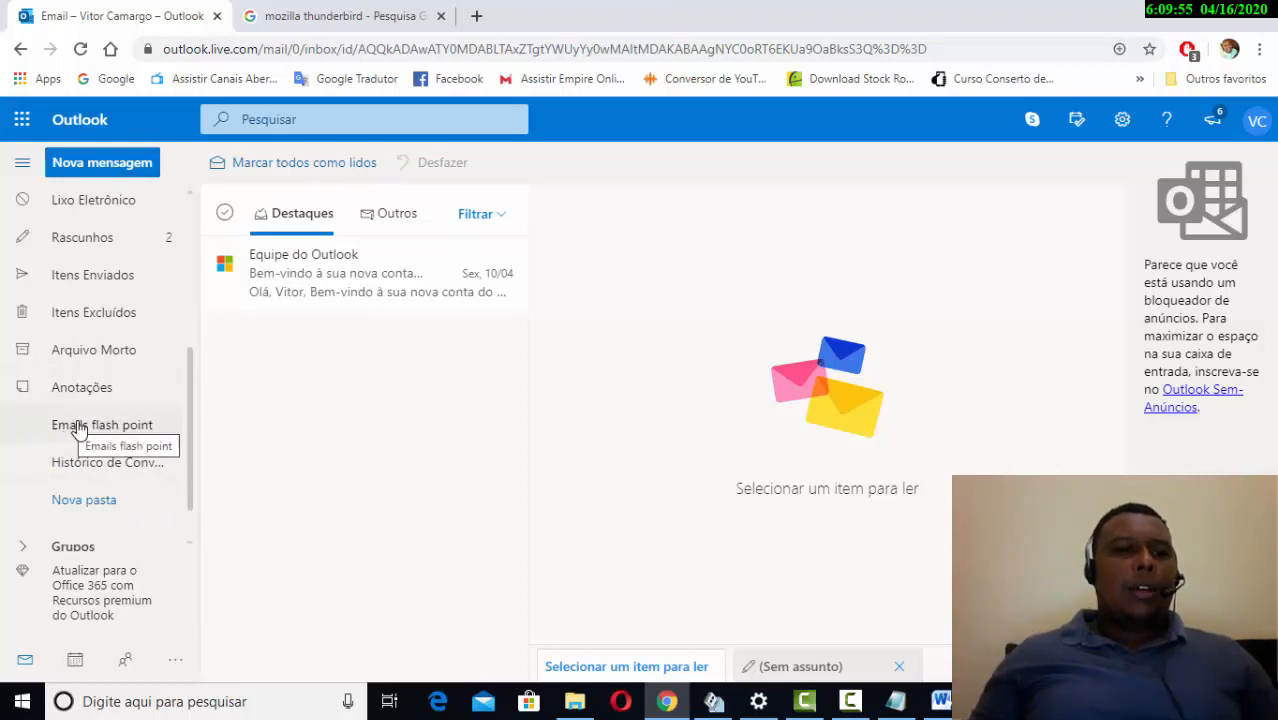
pyautogui.scroll(2, 114, 417)
# - Move the Outlook team welcome email to 'Emails flash point' and view that folder
pyautogui.scroll(-3, 114, 415)
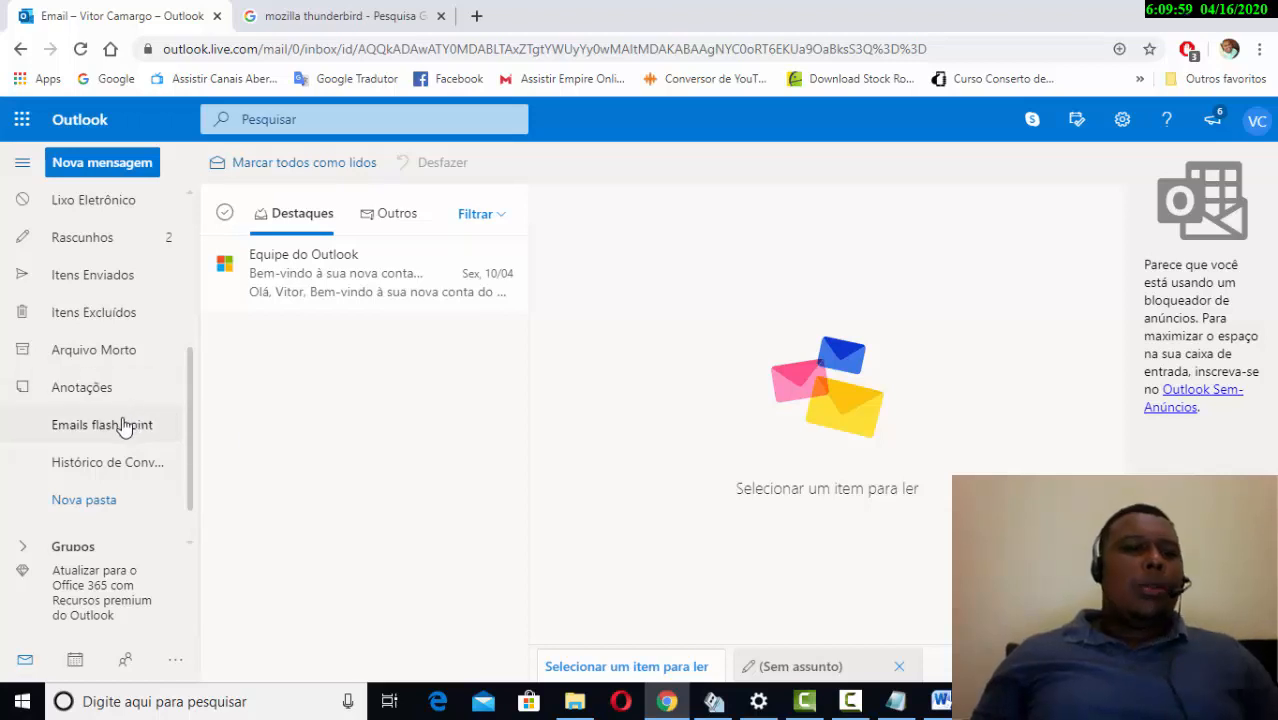
pyautogui.click(352, 288)
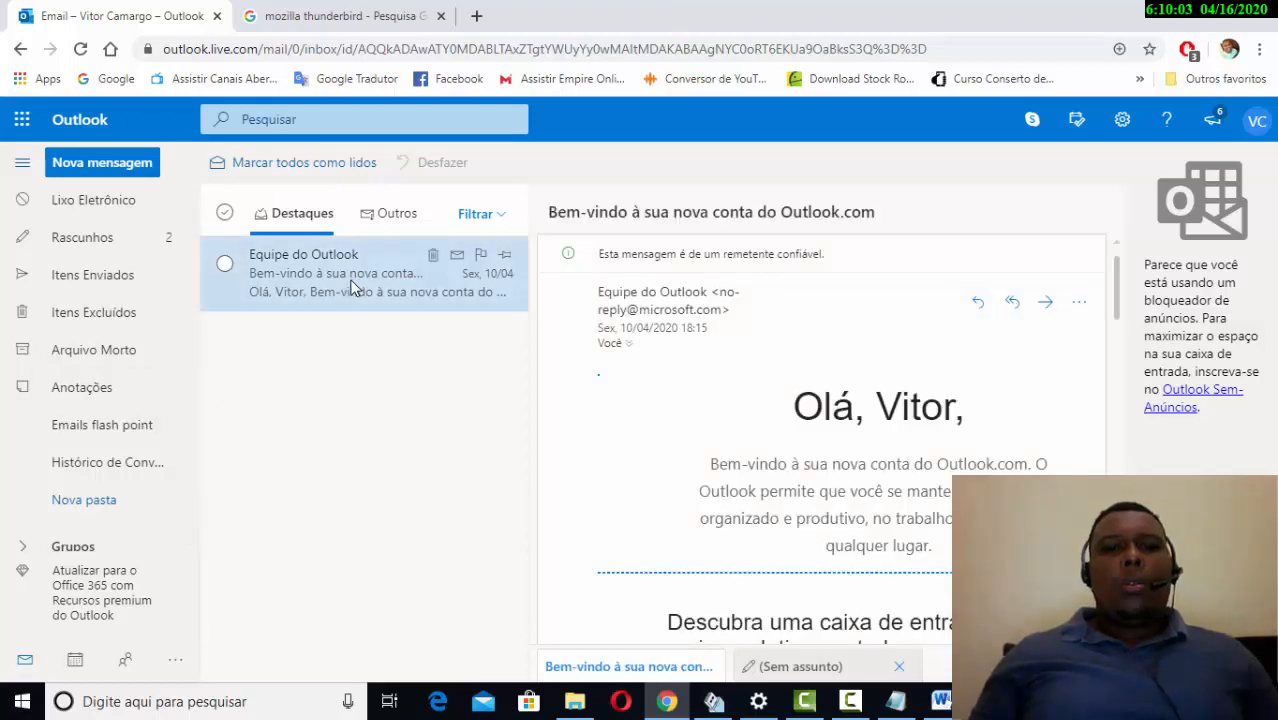
pyautogui.rightClick(352, 288)
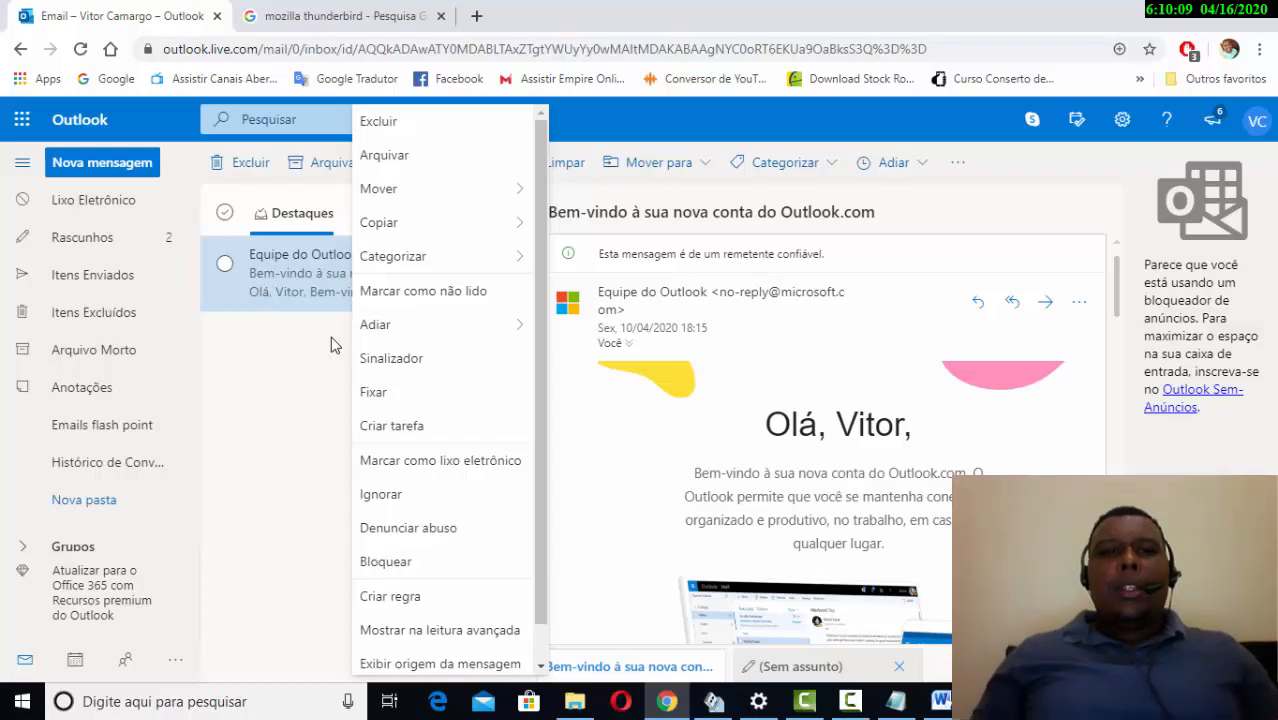
pyautogui.moveTo(401, 207)
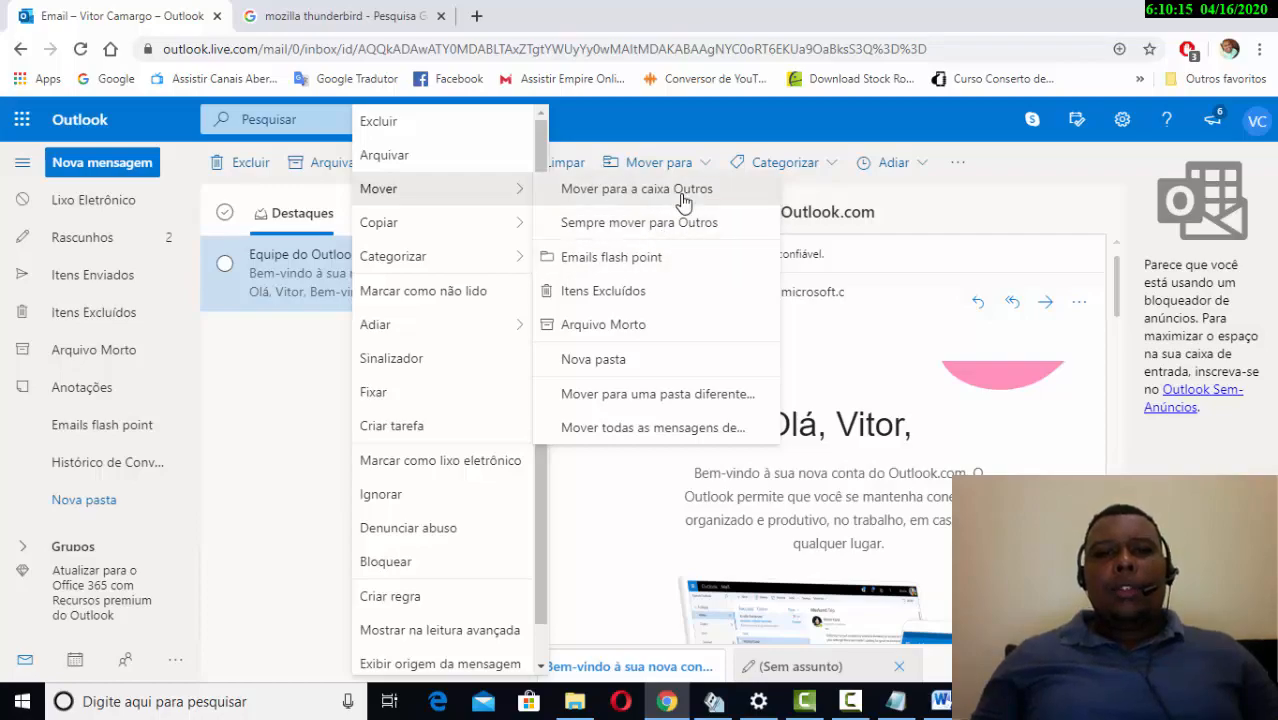
pyautogui.click(571, 264)
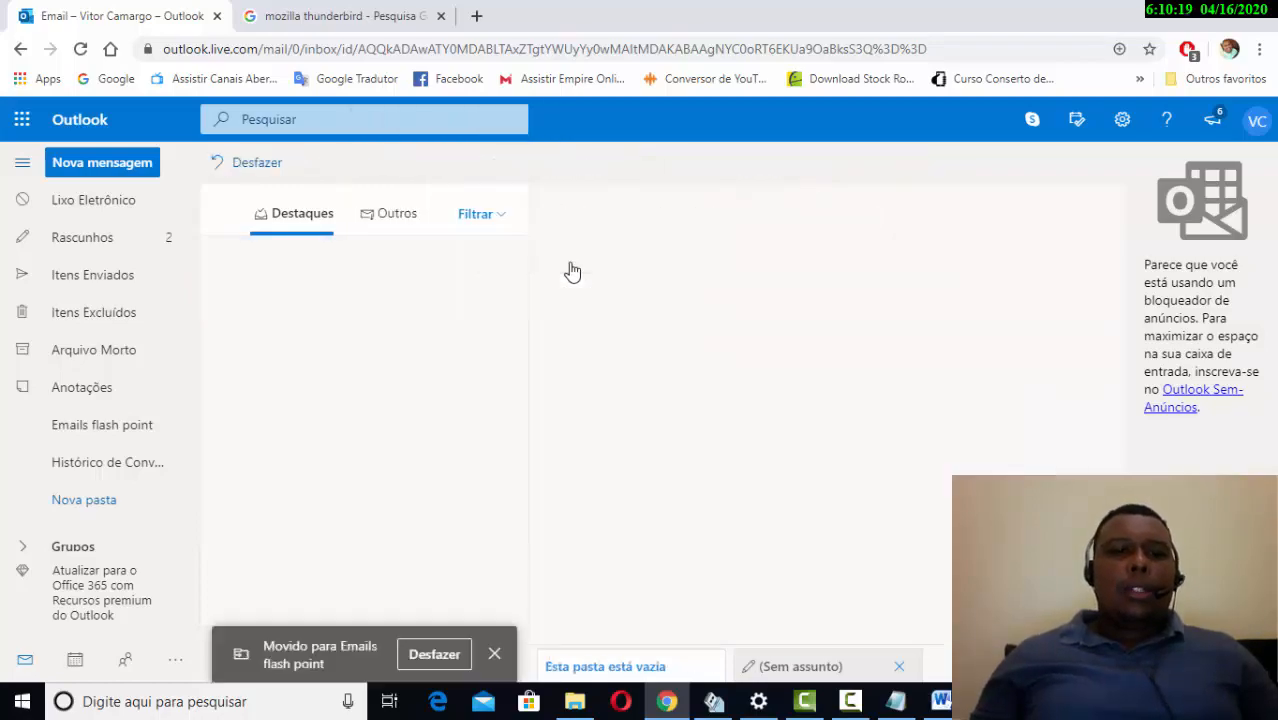
pyautogui.click(103, 437)
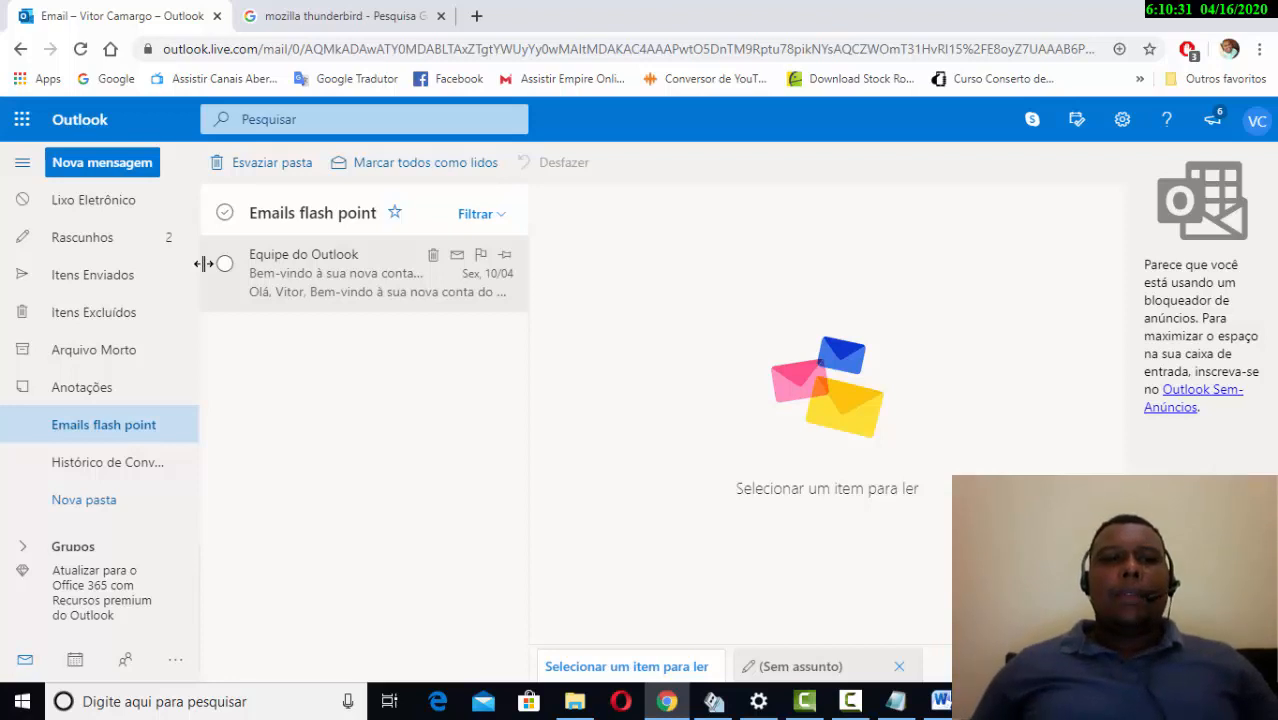
# - Move the welcome email back to Caixa de Entrada and view the inbox
pyautogui.rightClick(282, 272)
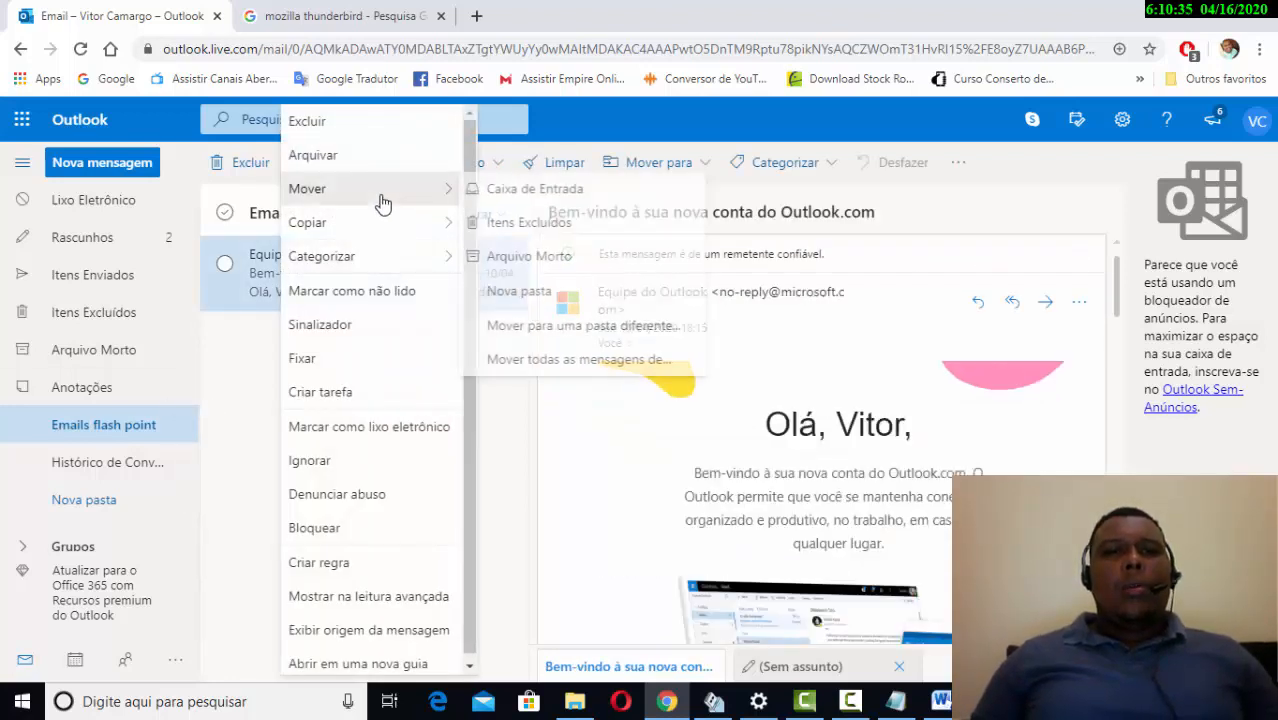
pyautogui.click(500, 195)
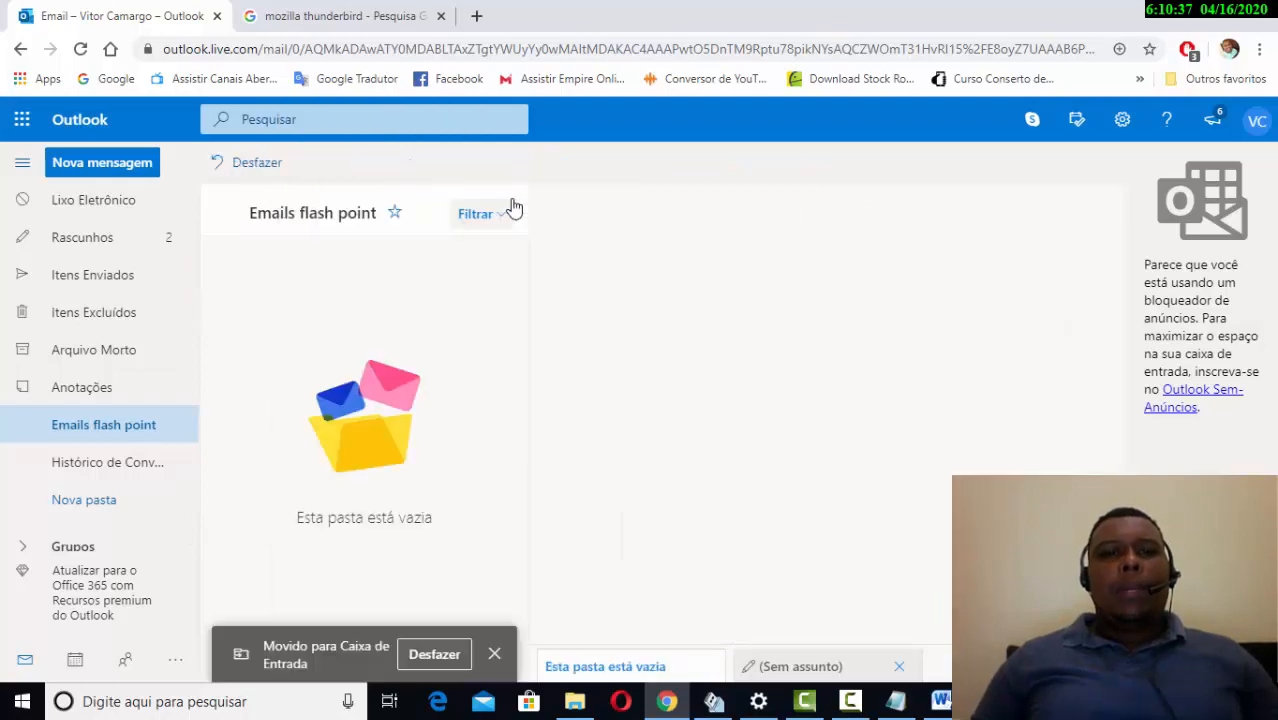
pyautogui.scroll(3, 90, 395)
pyautogui.click(87, 455)
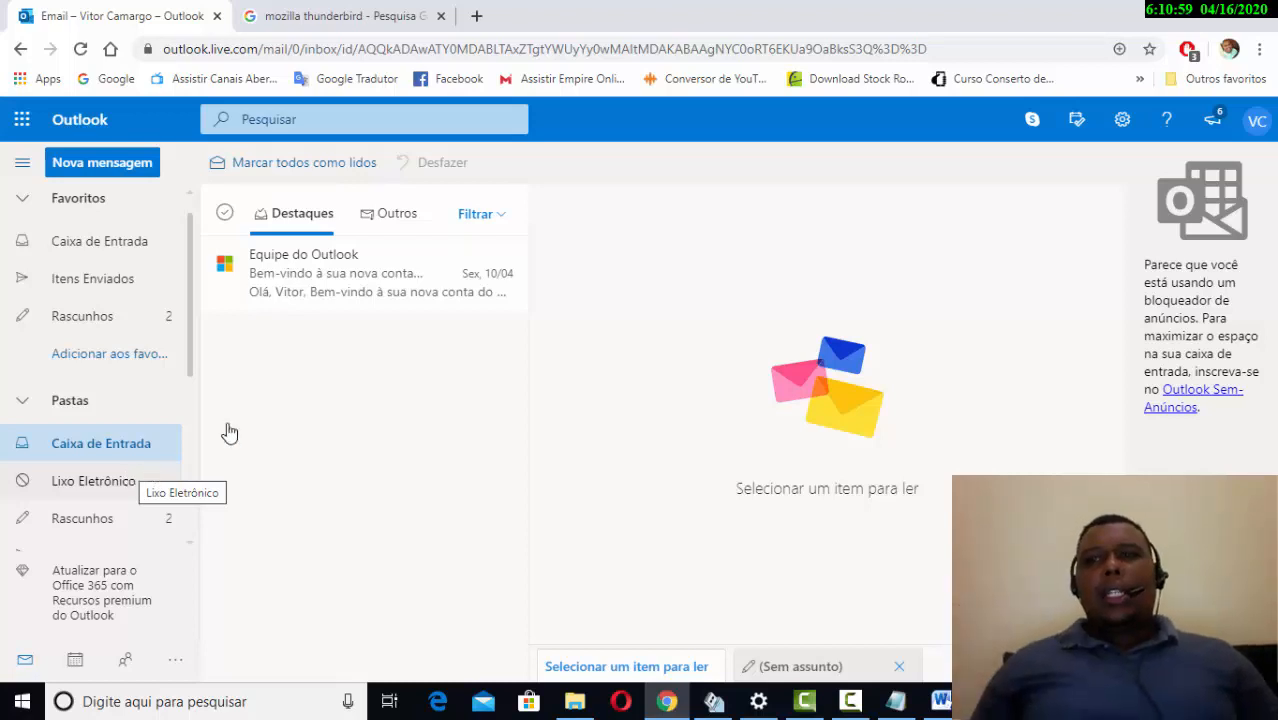
# - Go to Ver todas as configurações > Email > Redigir e responder and enter the empty signature box
pyautogui.click(1120, 136)
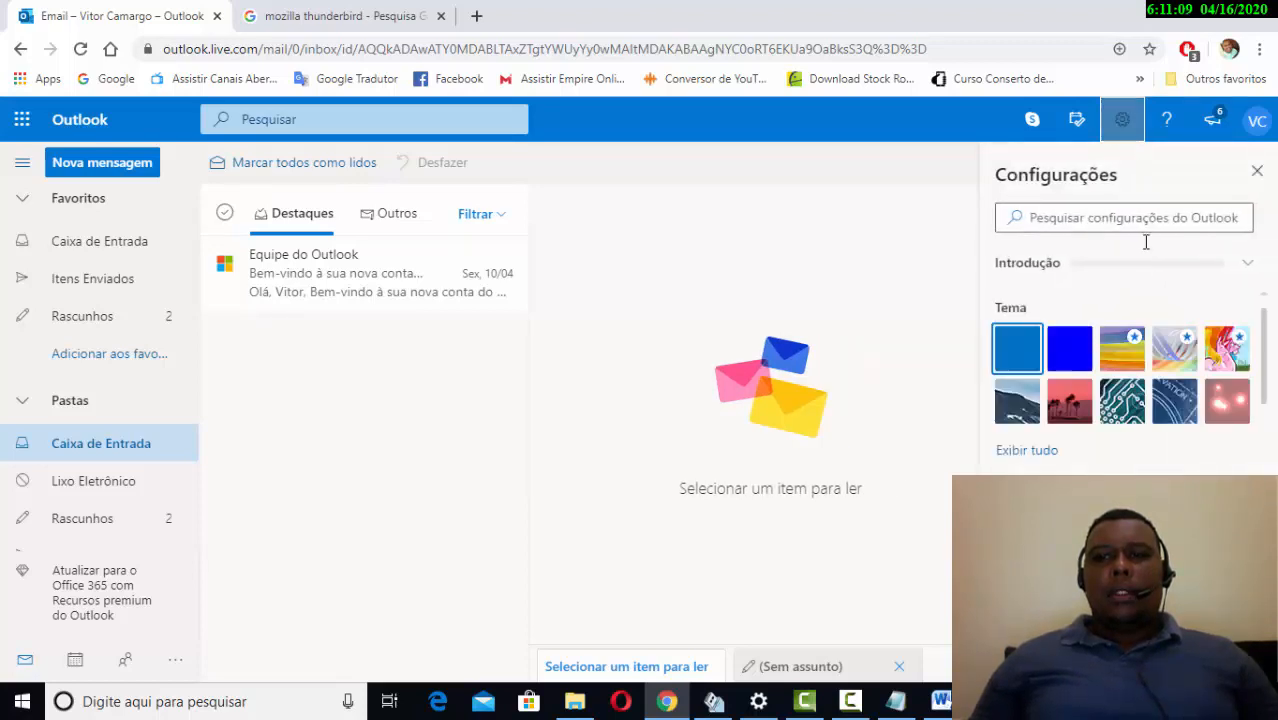
pyautogui.scroll(-3, 1150, 320)
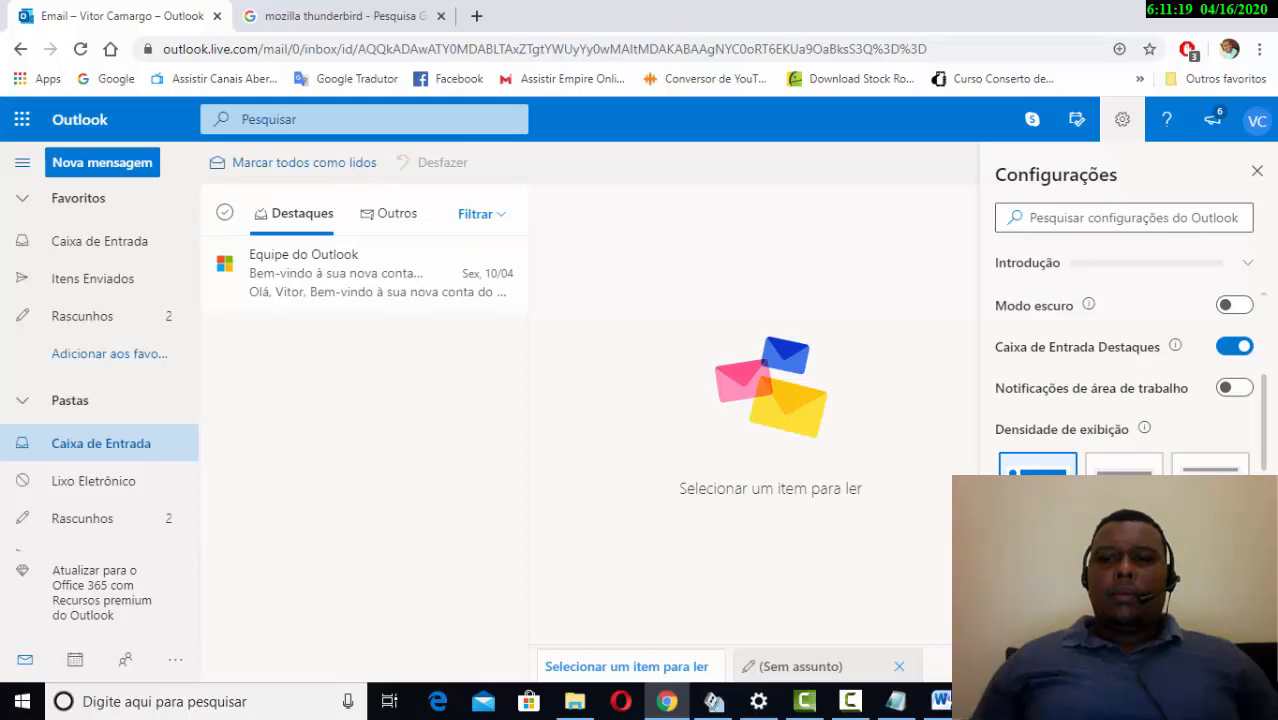
pyautogui.click(1104, 656)
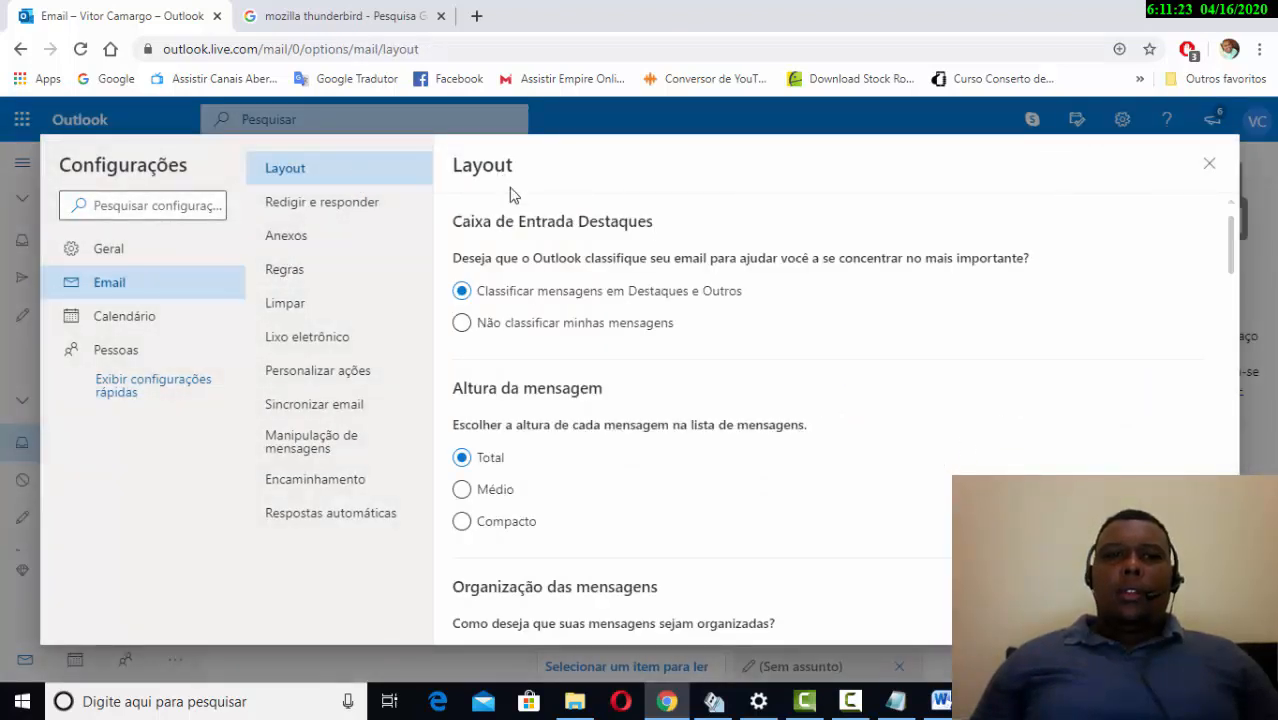
pyautogui.click(309, 213)
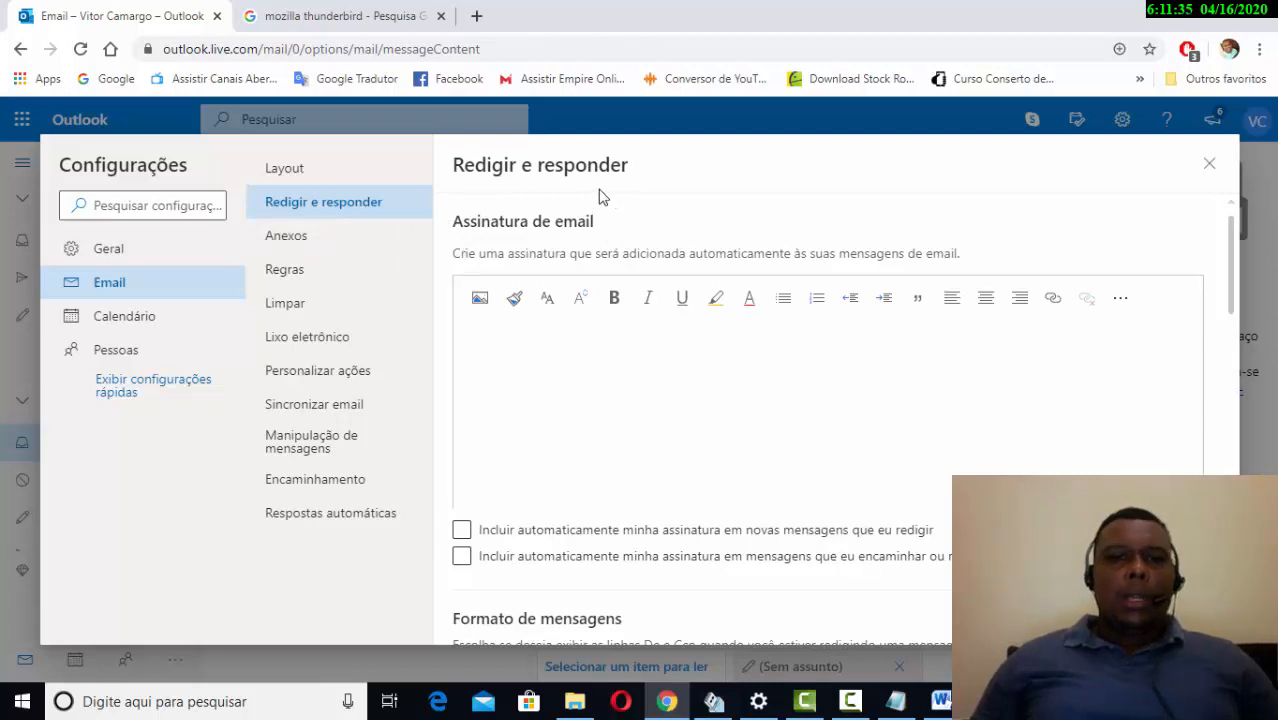
pyautogui.click(585, 376)
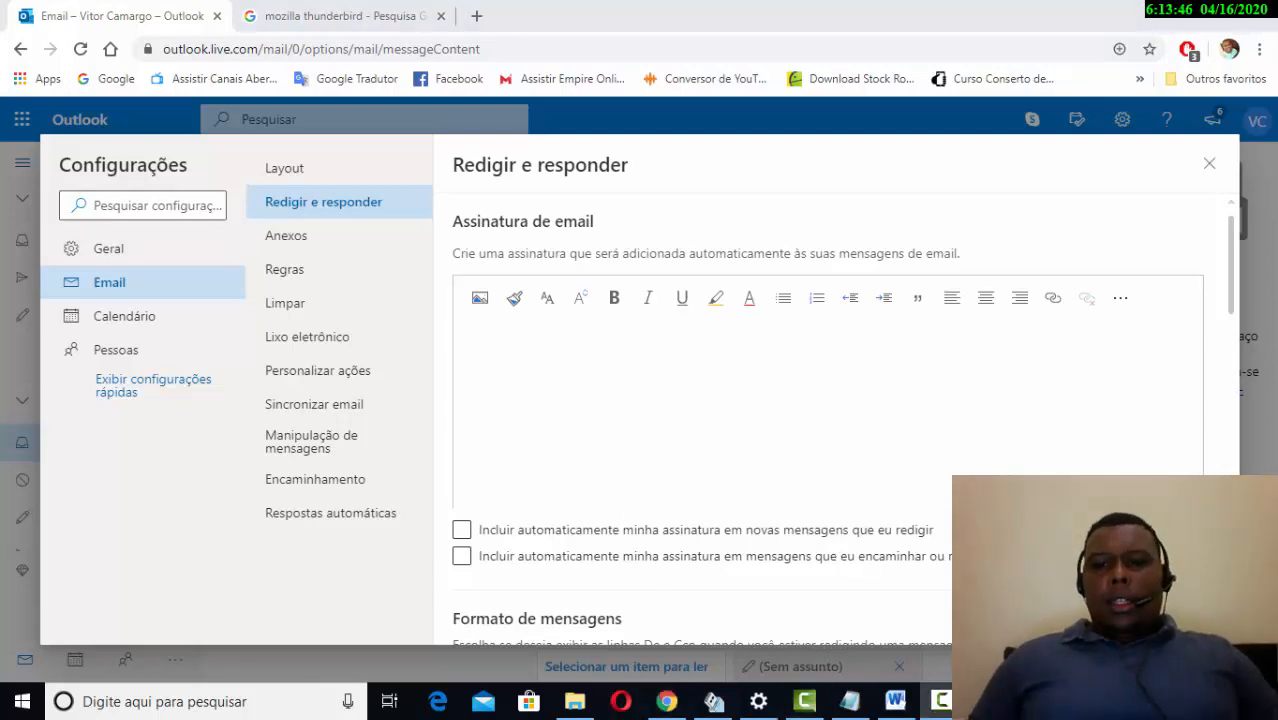
pyautogui.click(940, 700)
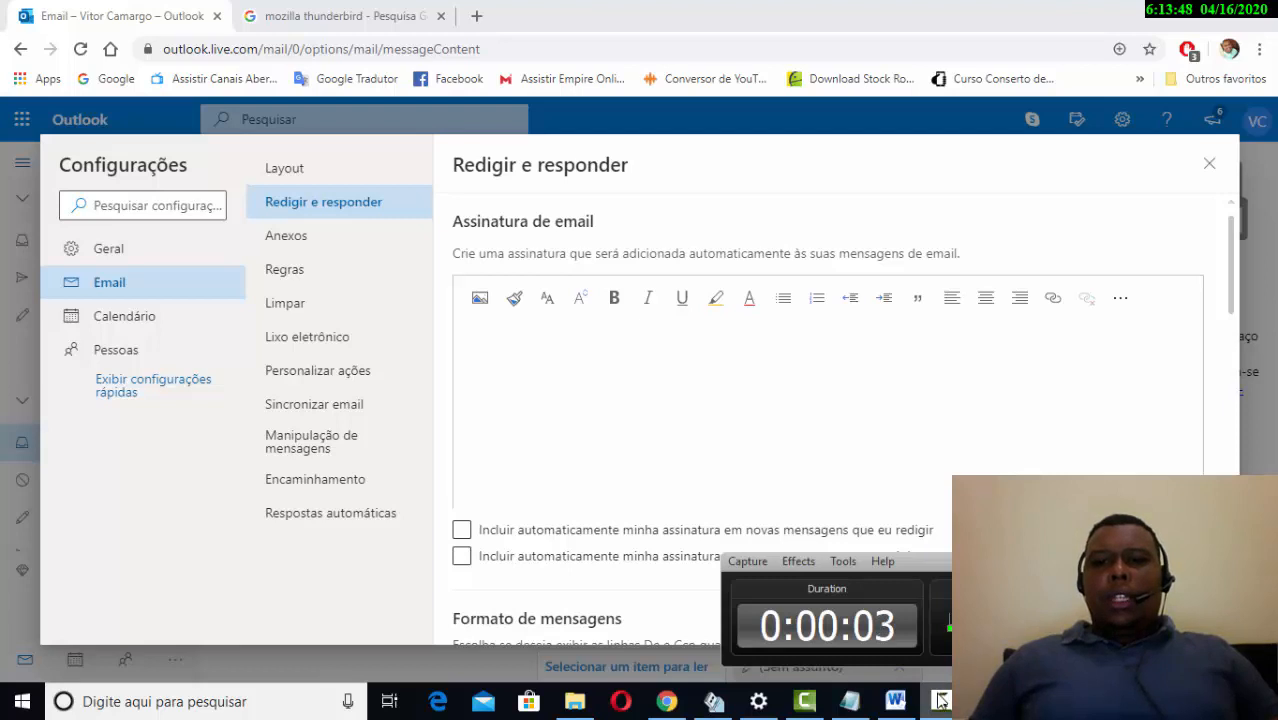
pyautogui.click(846, 354)
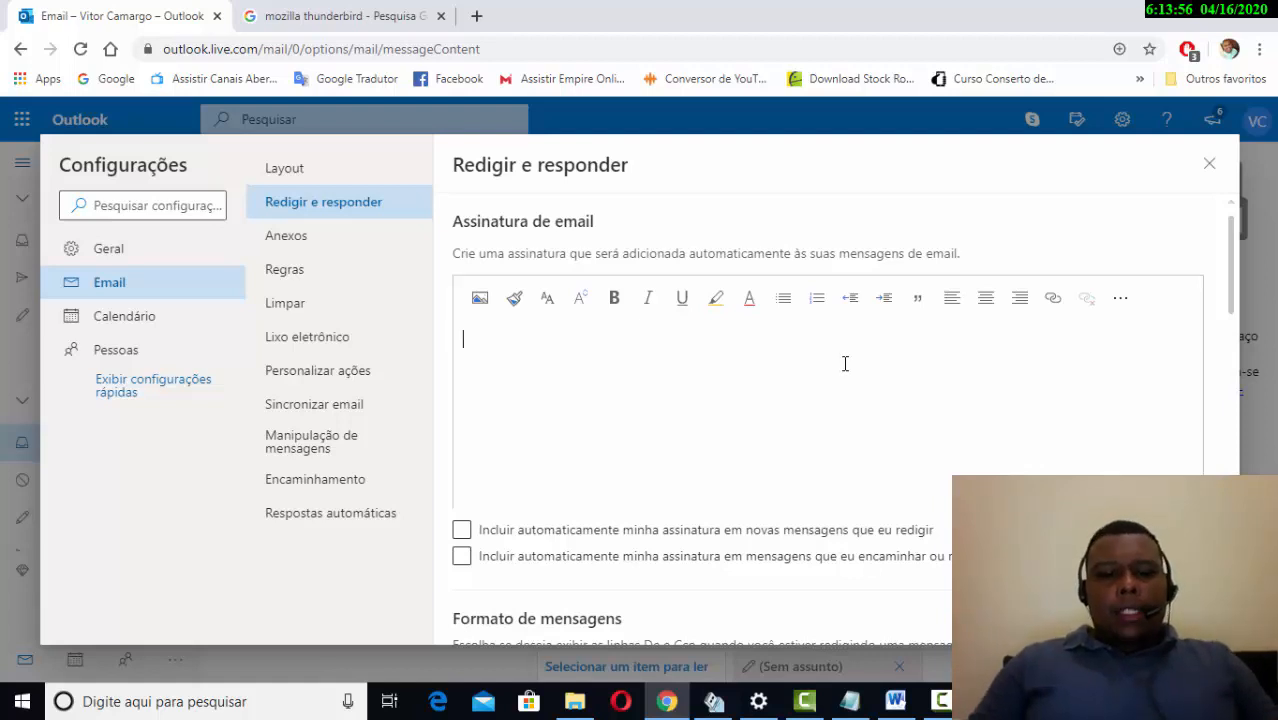
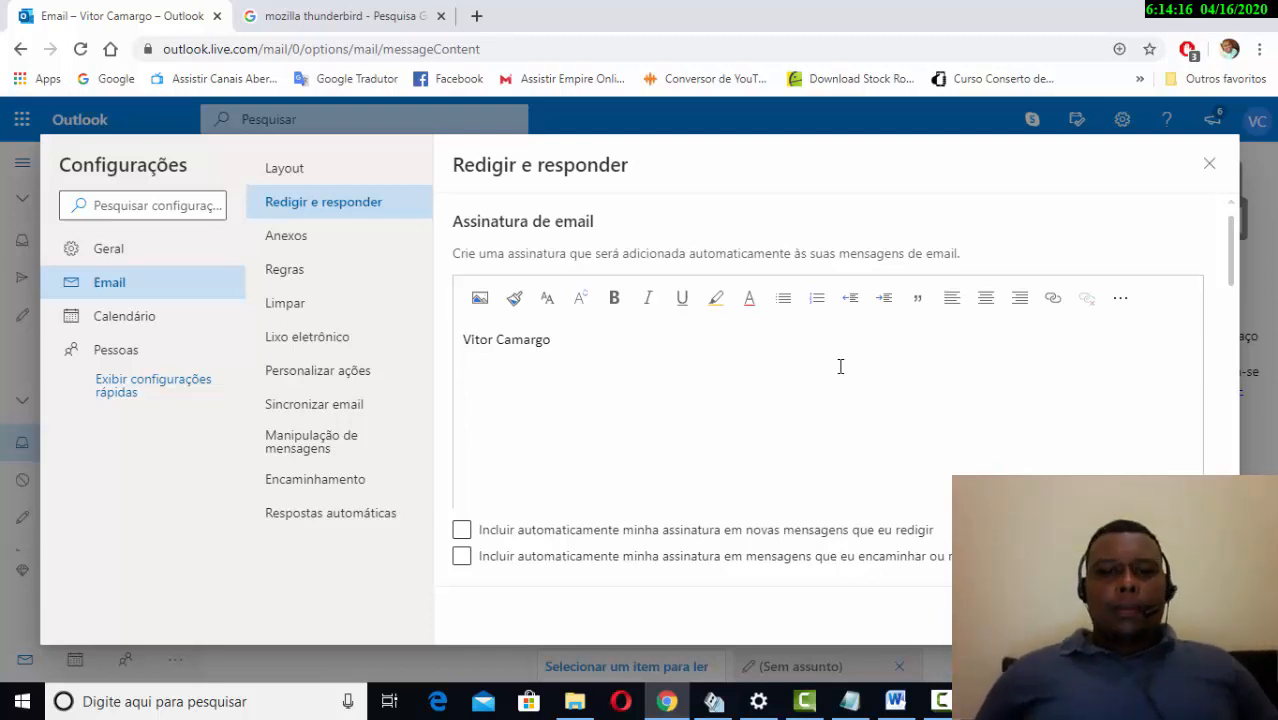
# - Enter the person's full name and the title 'Analista de suporte T.I' as signature lines
pyautogui.write('Ana')
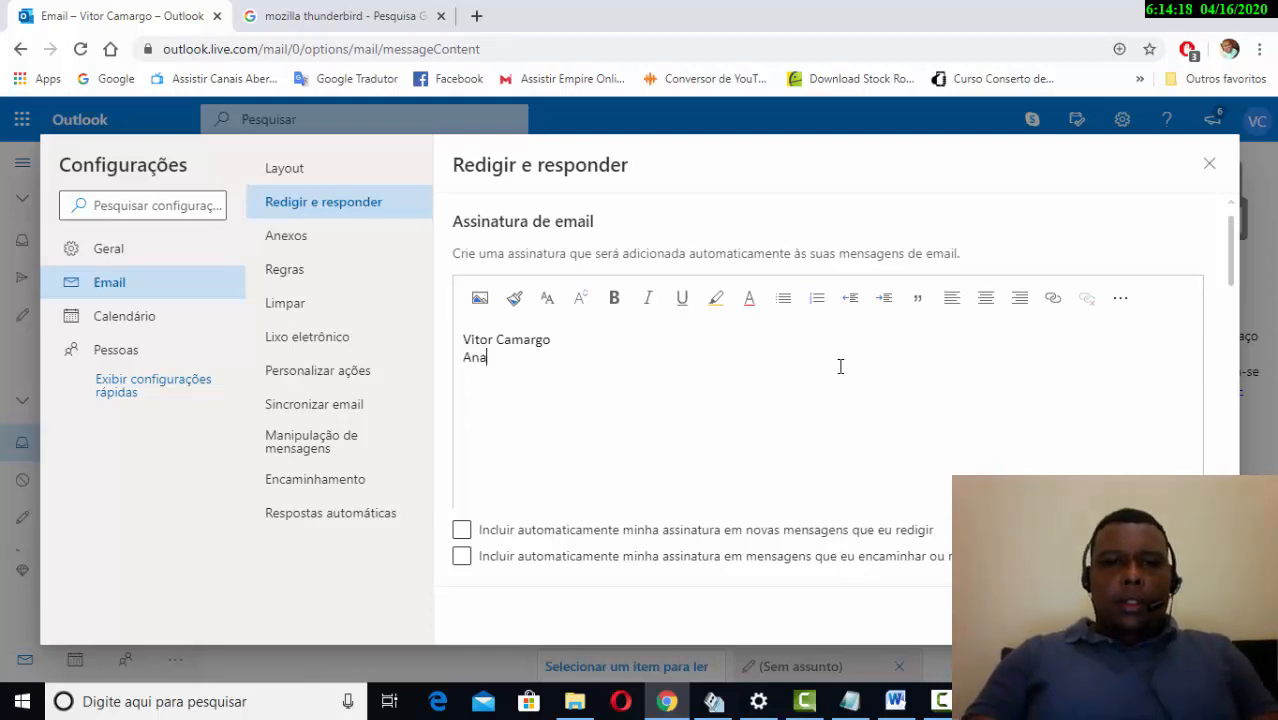
pyautogui.write('lista de ')
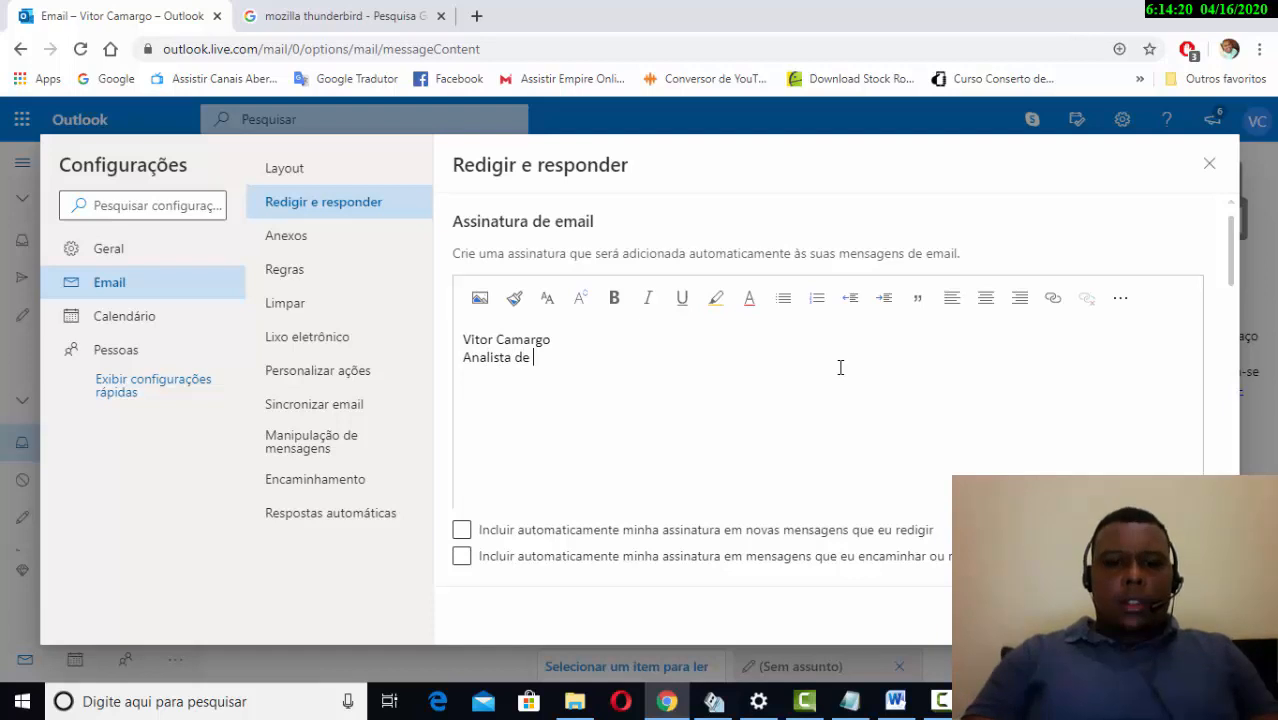
pyautogui.write('suporte')
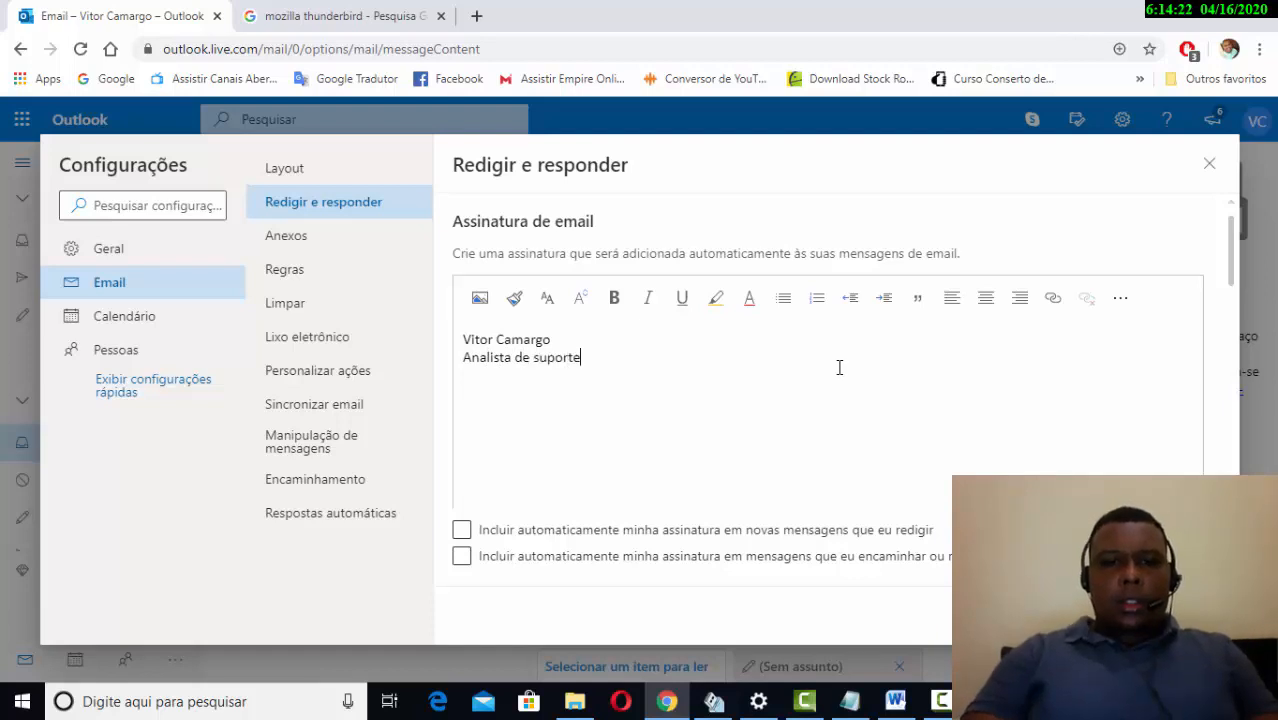
pyautogui.write(' (t')
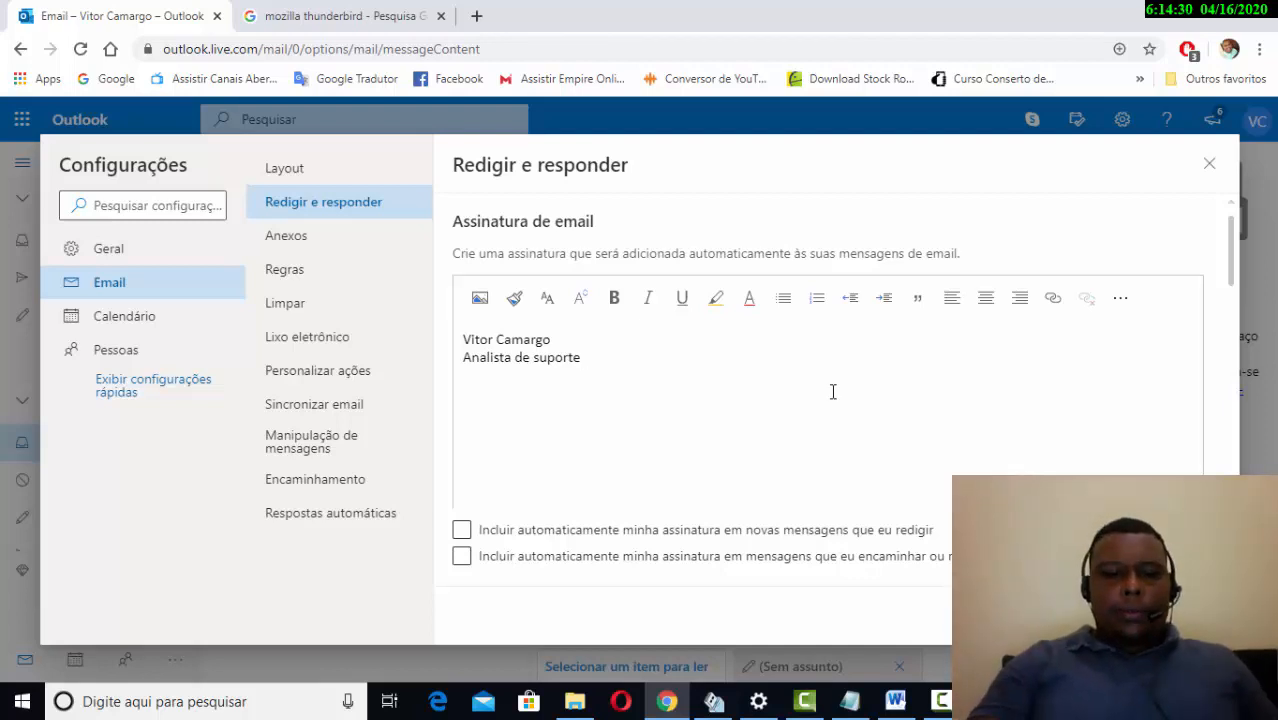
pyautogui.write('T.I')
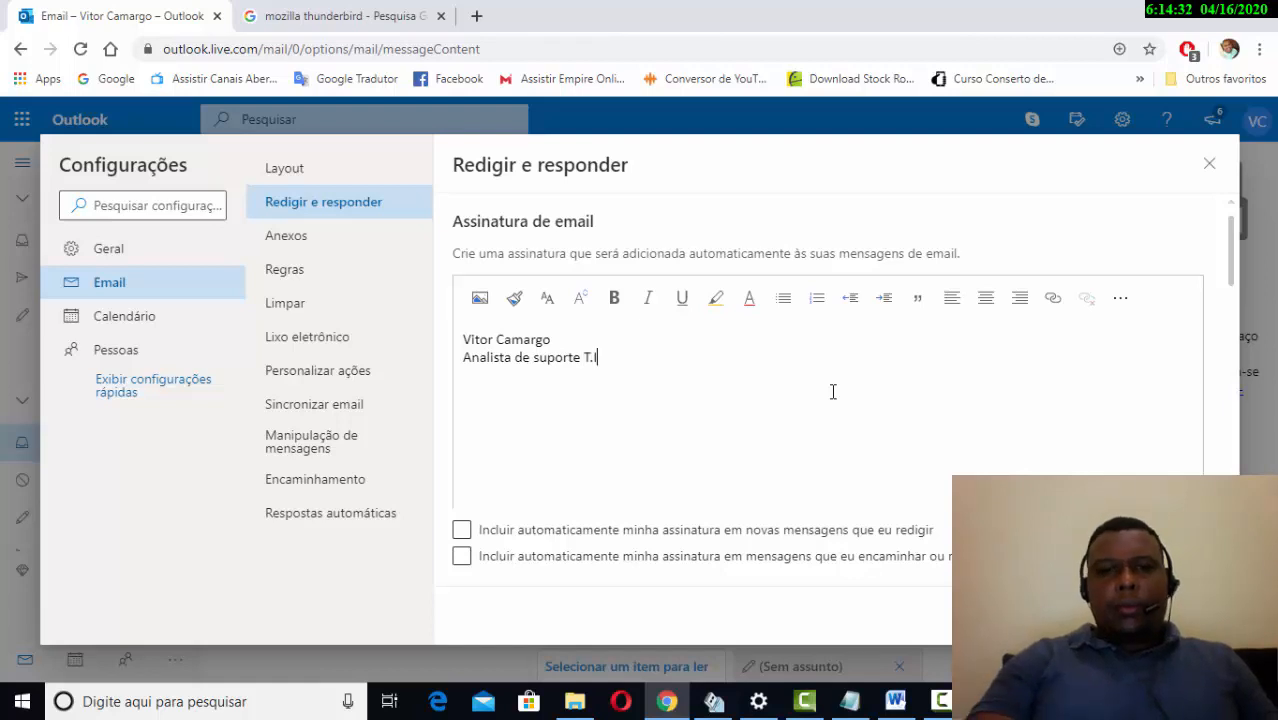
pyautogui.press('Return')
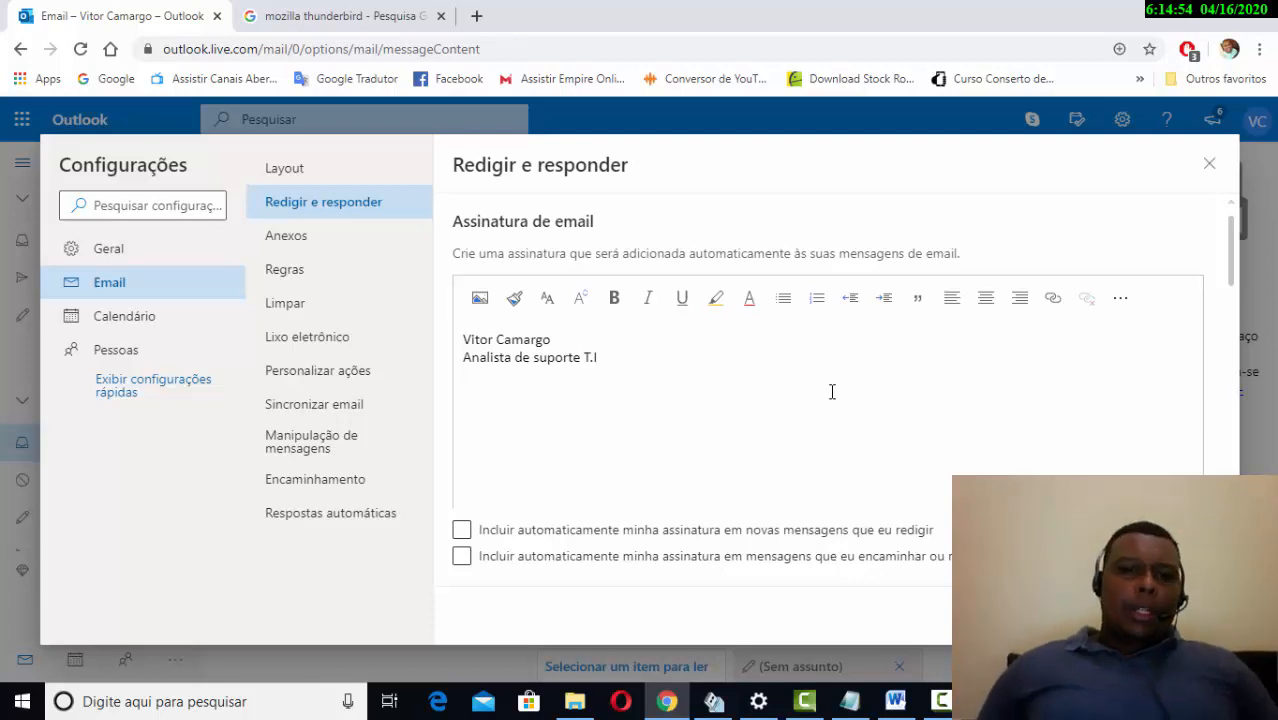
# - Add the contact e-mail address as the third signature line
pyautogui.write('vit')
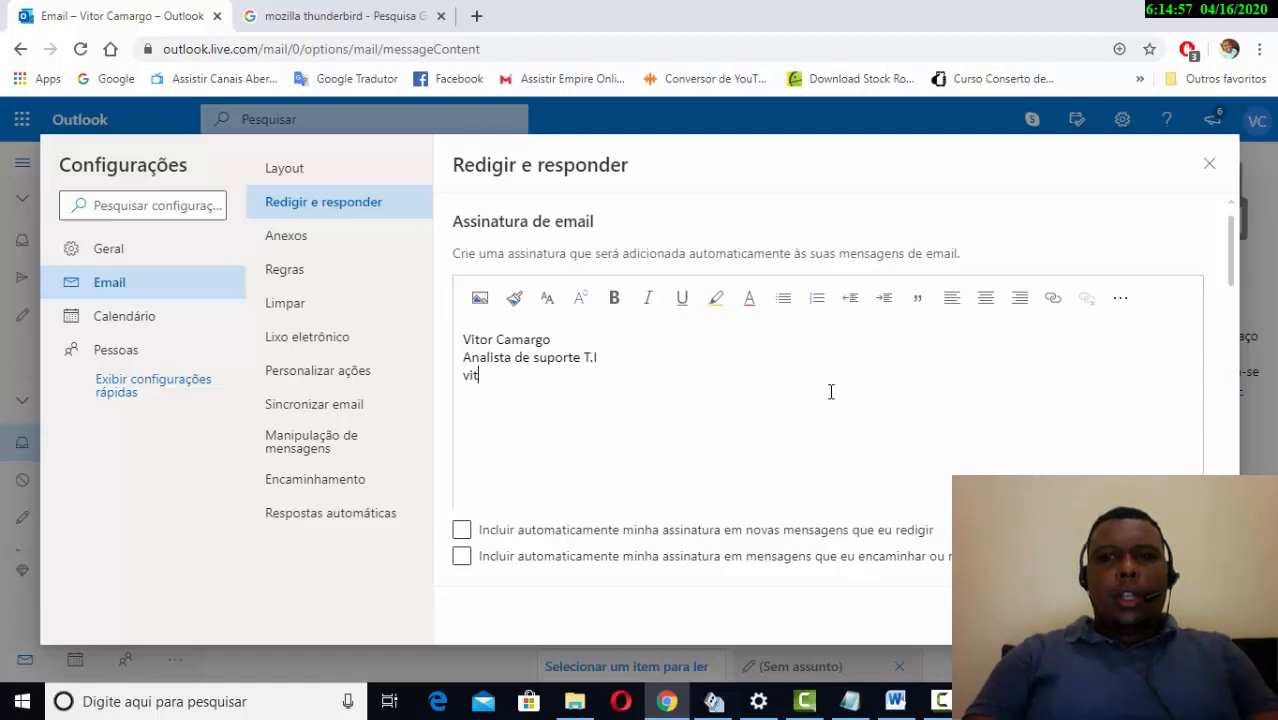
pyautogui.press('BackSpace')
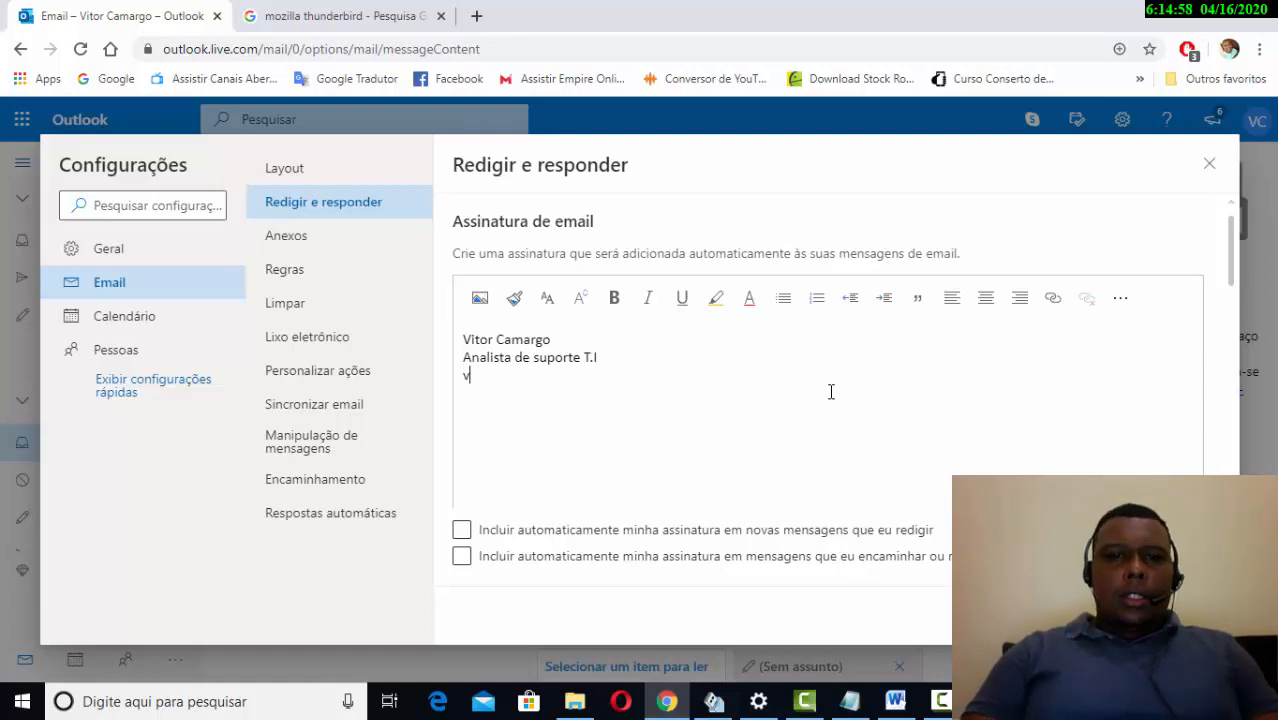
pyautogui.write('i')
pyautogui.press('BackSpace')
pyautogui.write('con')
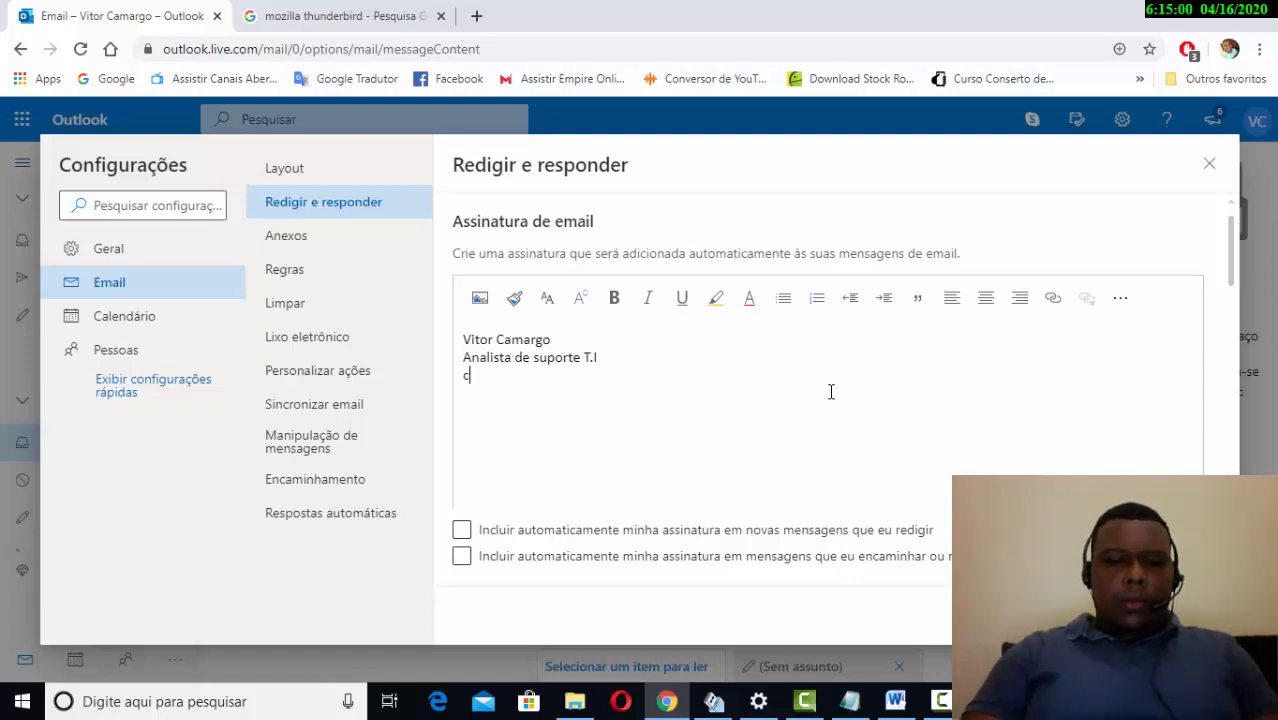
pyautogui.press('BackSpace')
pyautogui.press('BackSpace')
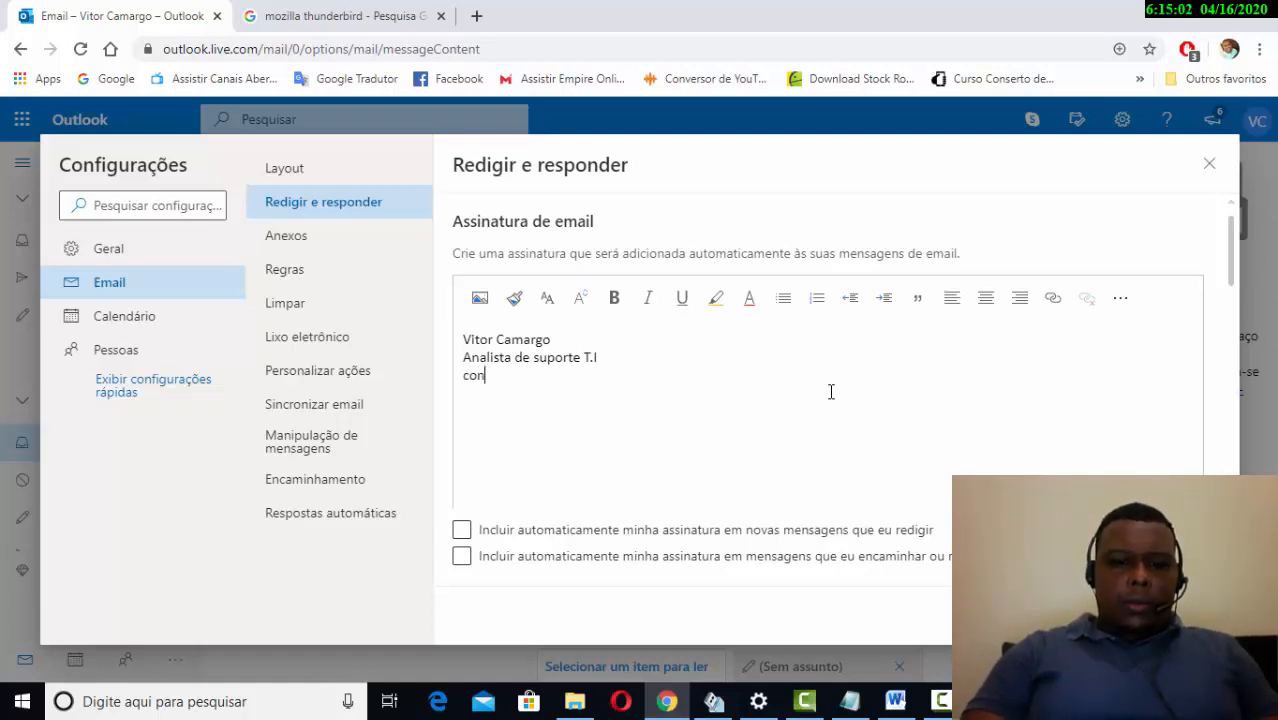
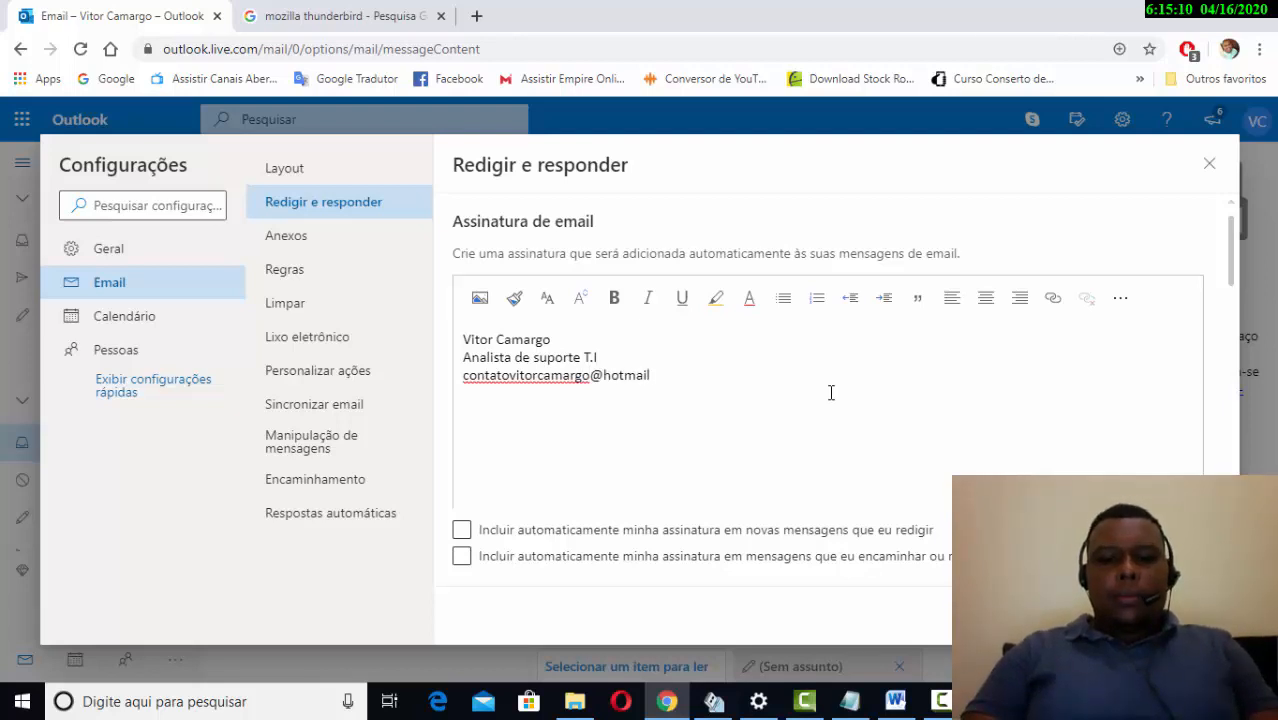
pyautogui.press('Return')
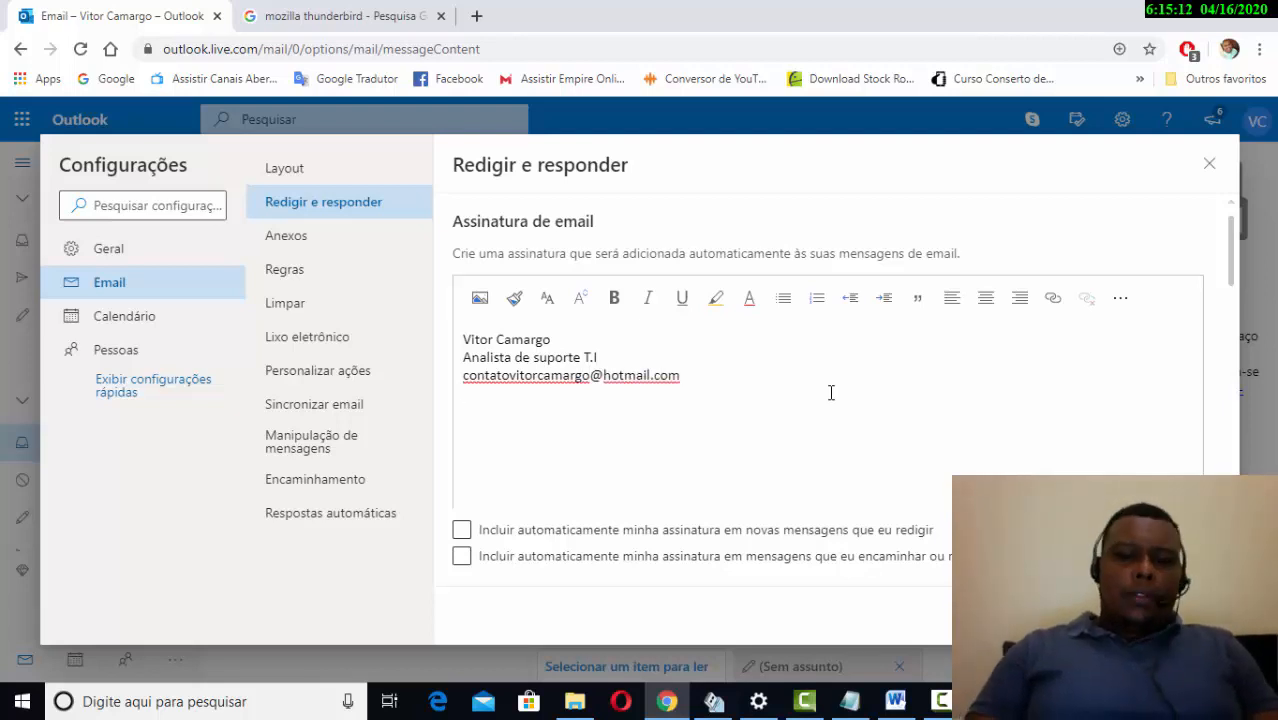
pyautogui.write('21')
pyautogui.press('BackSpace')
pyautogui.press('BackSpace')
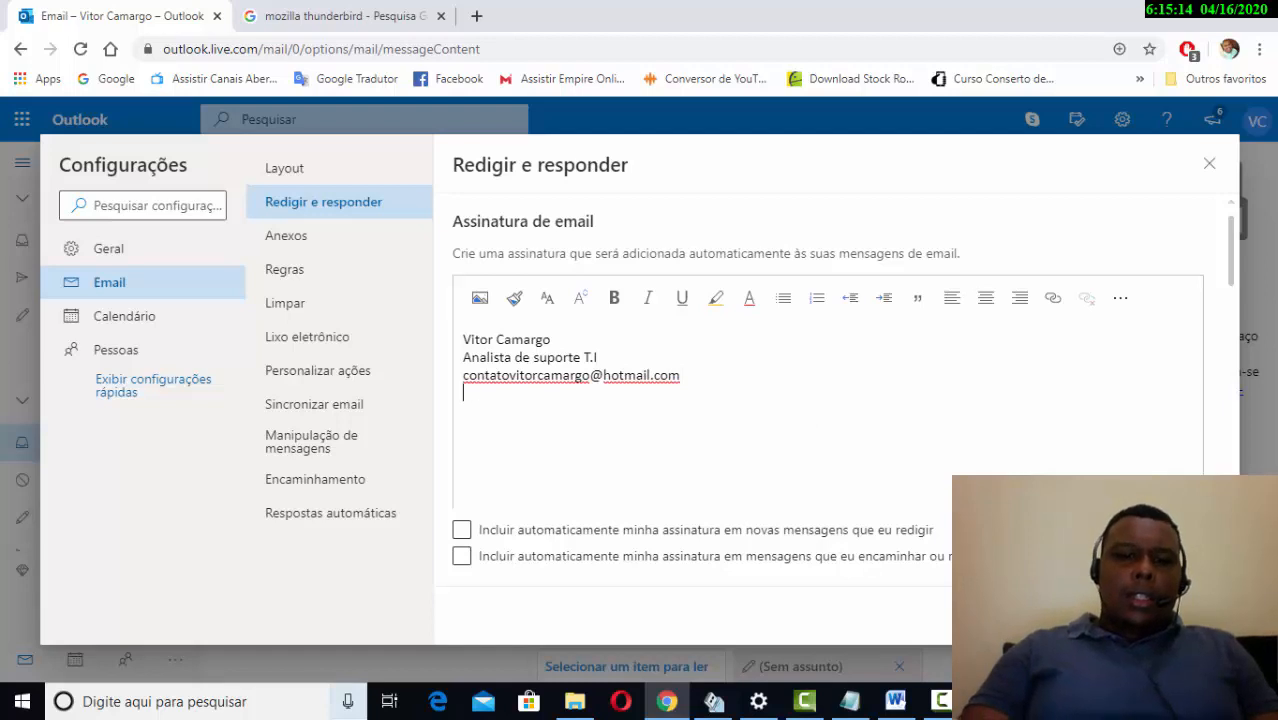
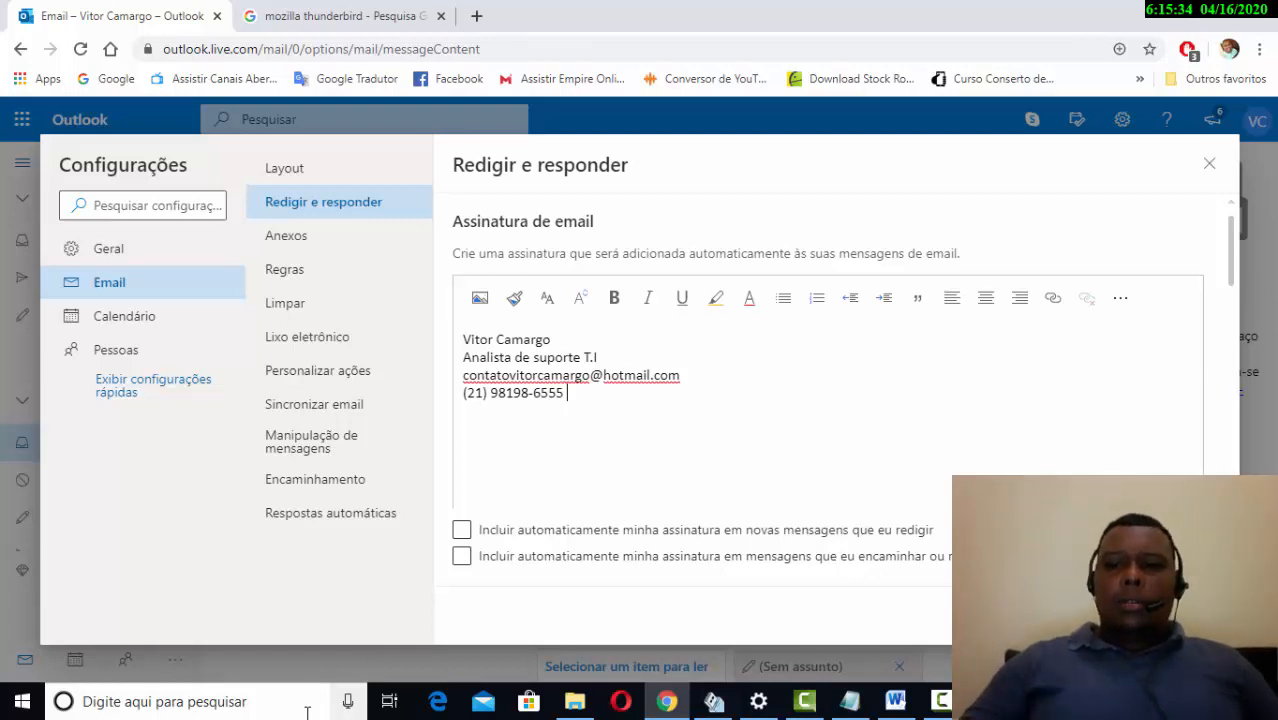
# - Type the phone number on the next line and insert a new line below the e-mail address
pyautogui.write(' /')
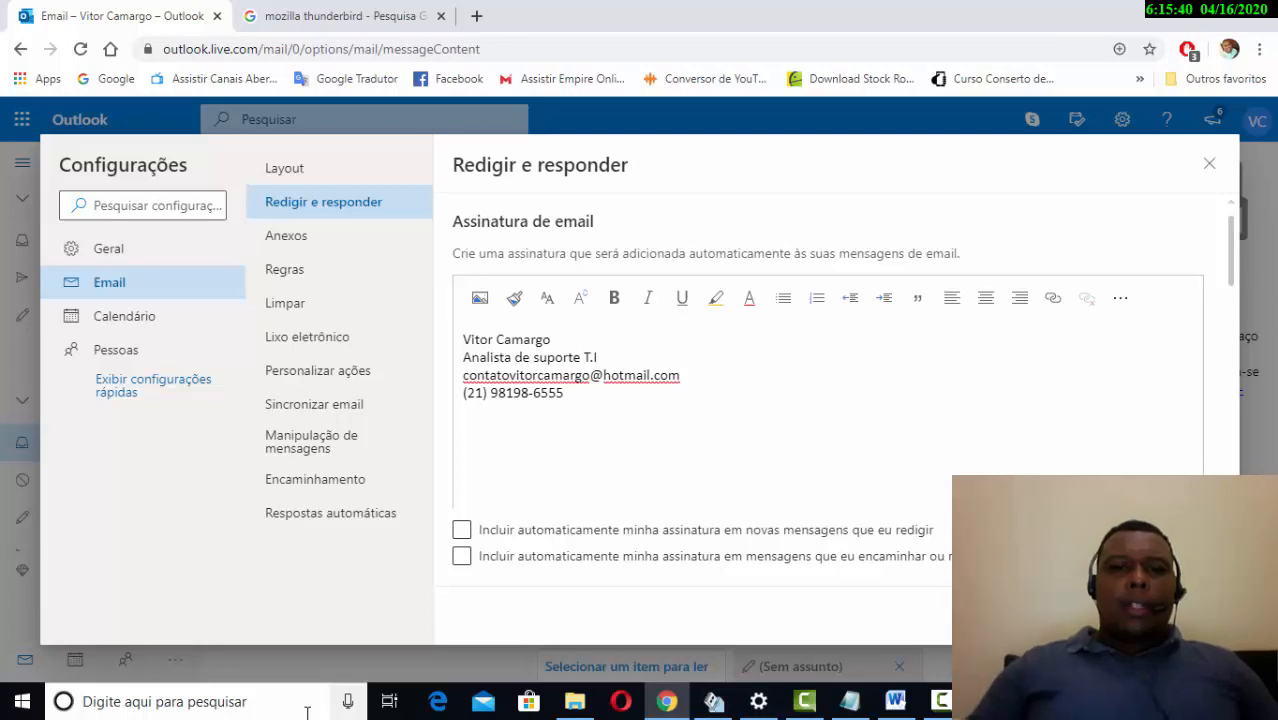
pyautogui.click(684, 360)
pyautogui.press('Return')
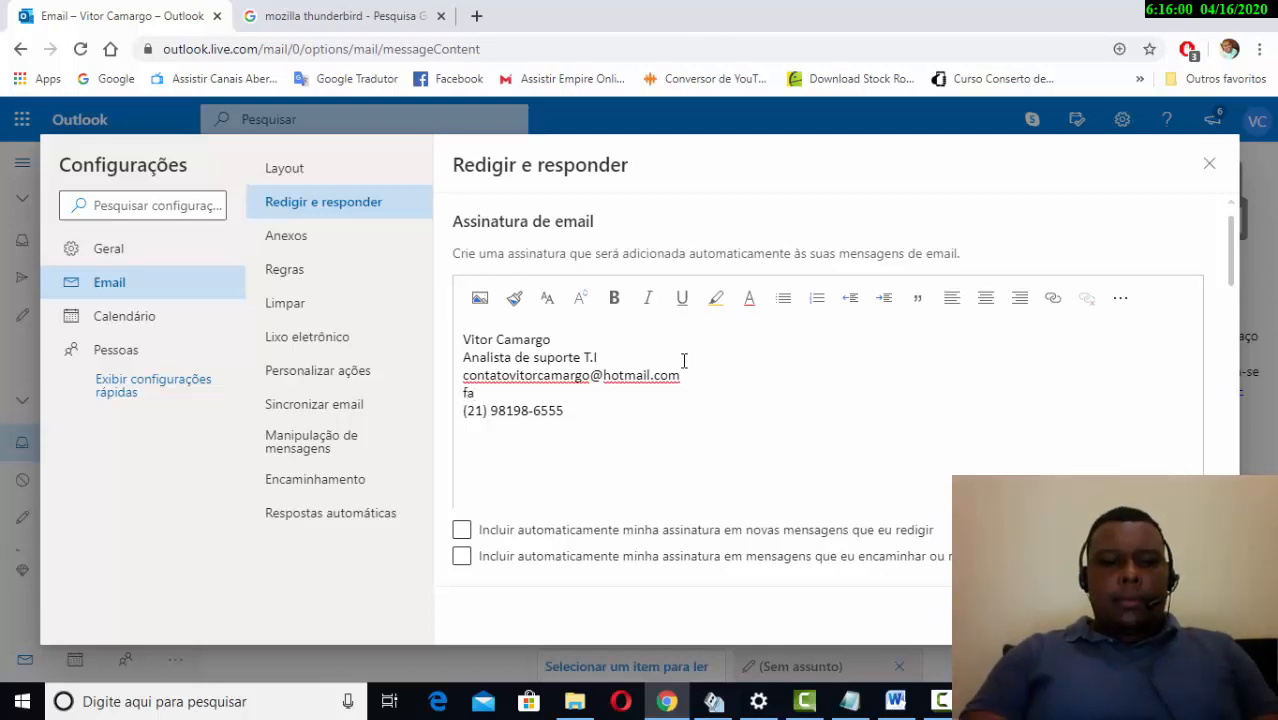
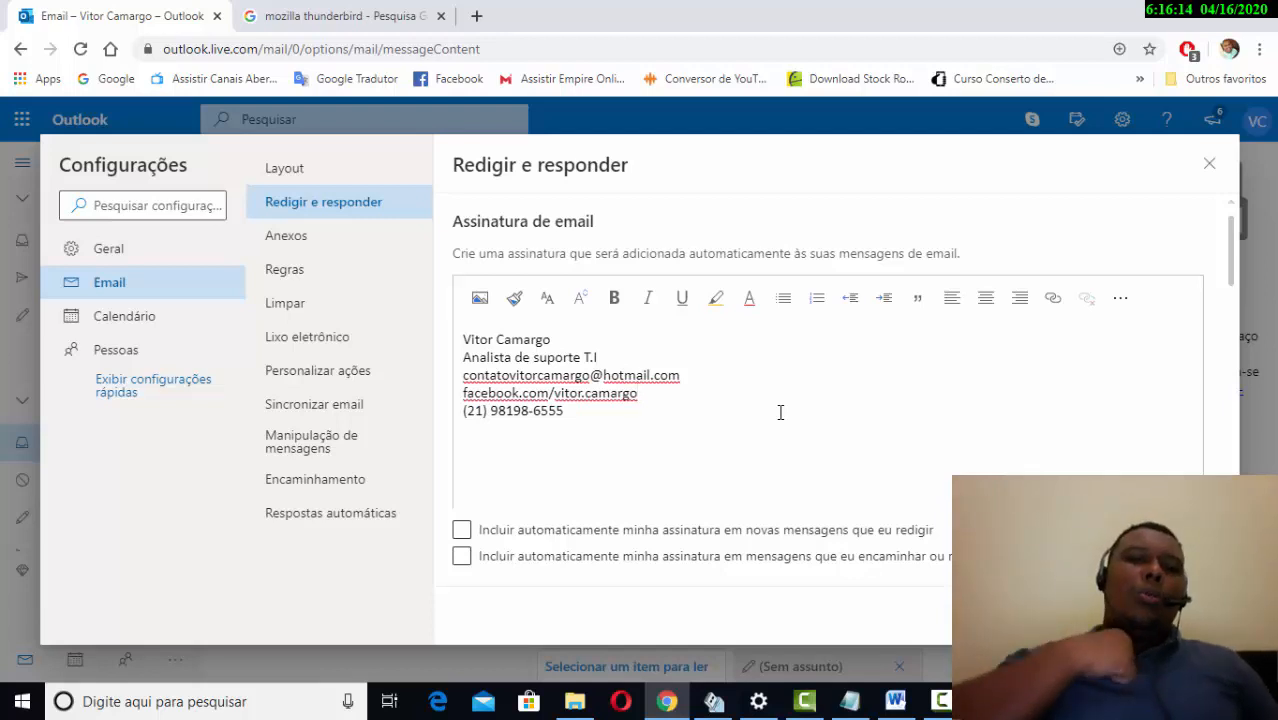
pyautogui.press('Return')
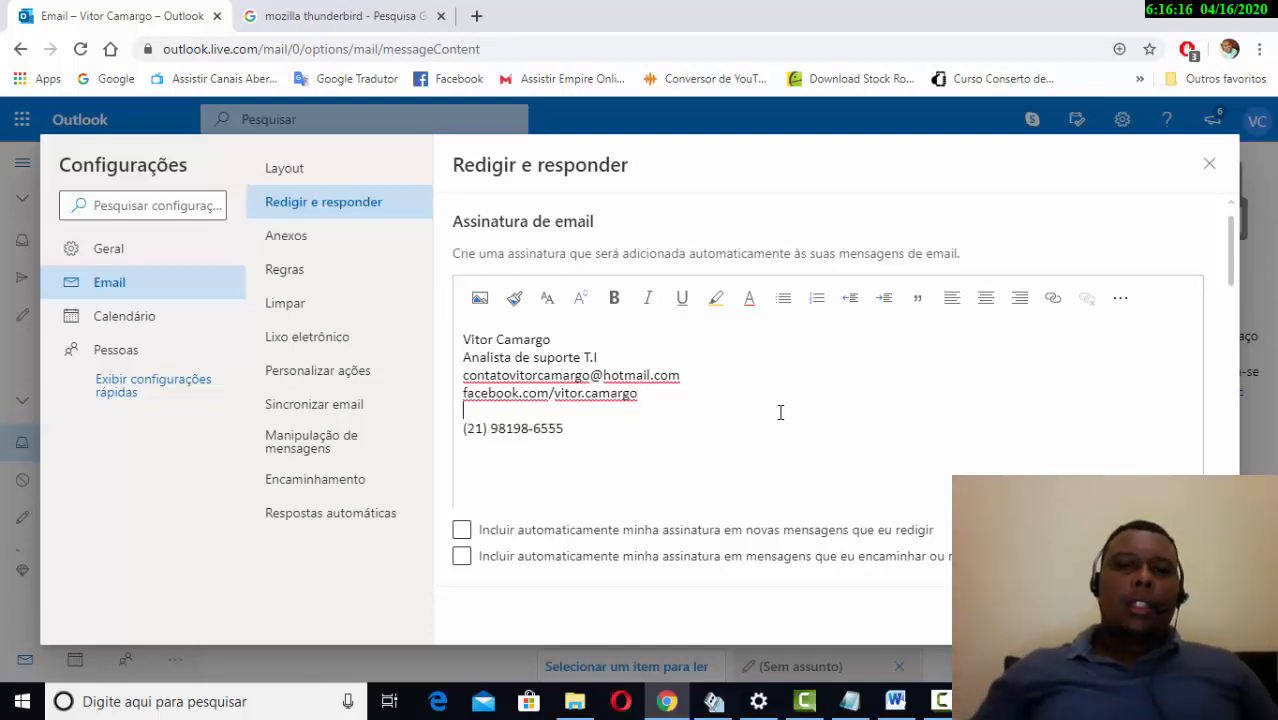
pyautogui.write('ww.')
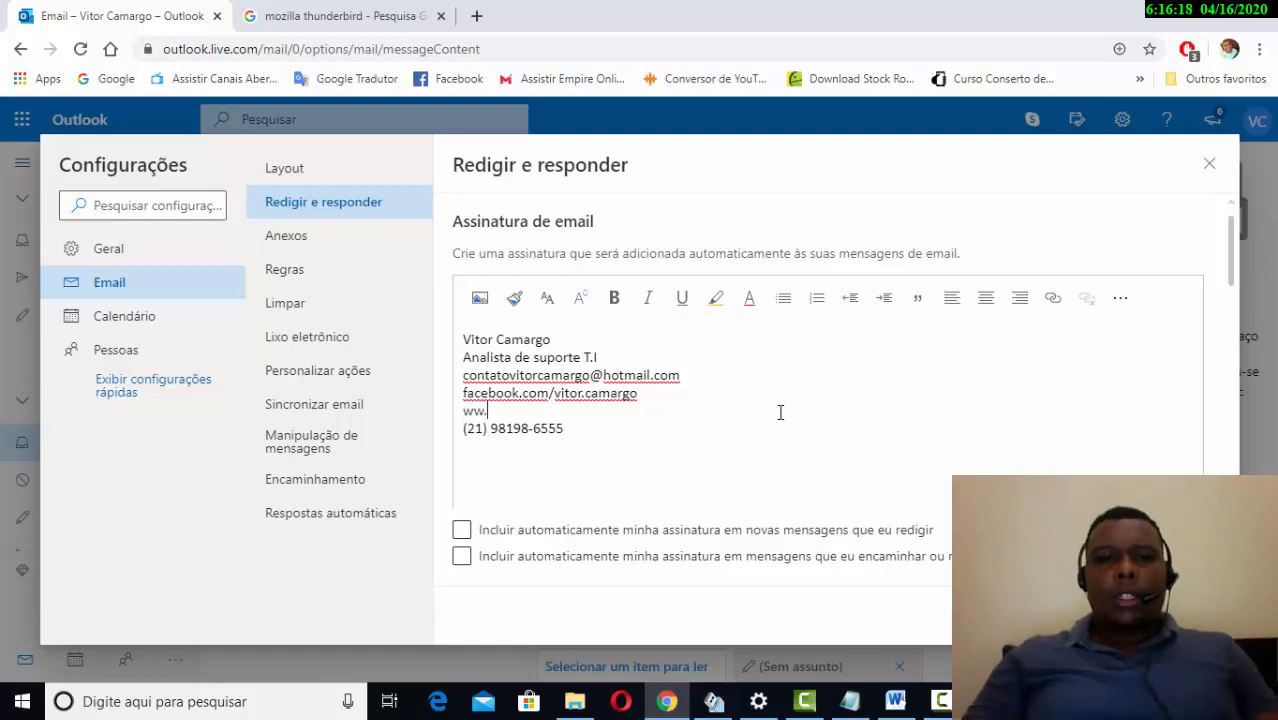
pyautogui.write('w')
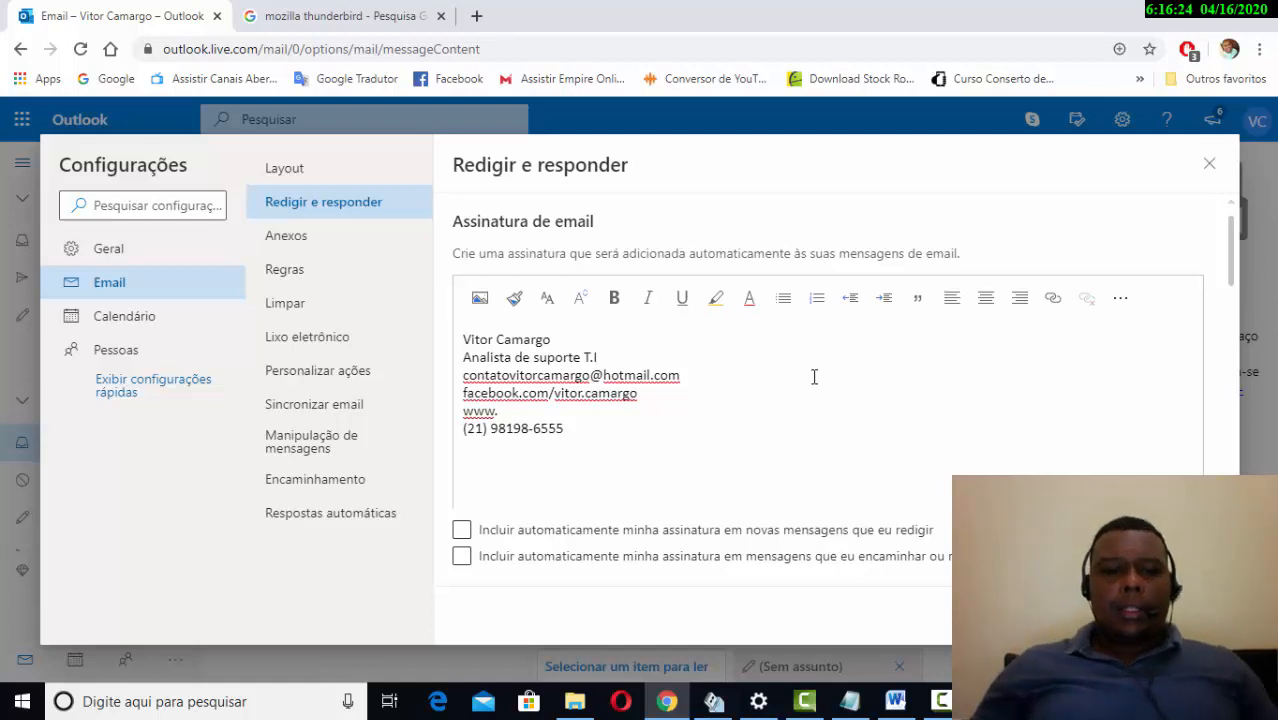
pyautogui.write('flas')
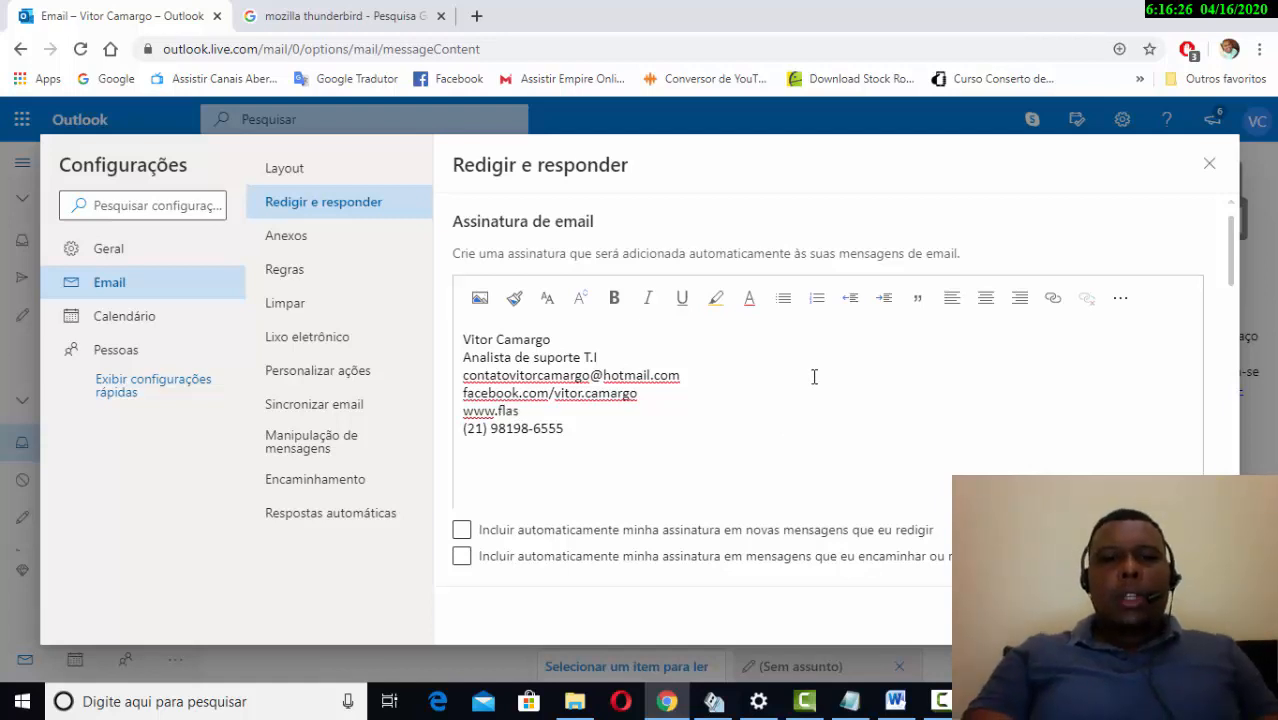
pyautogui.write('hpoin')
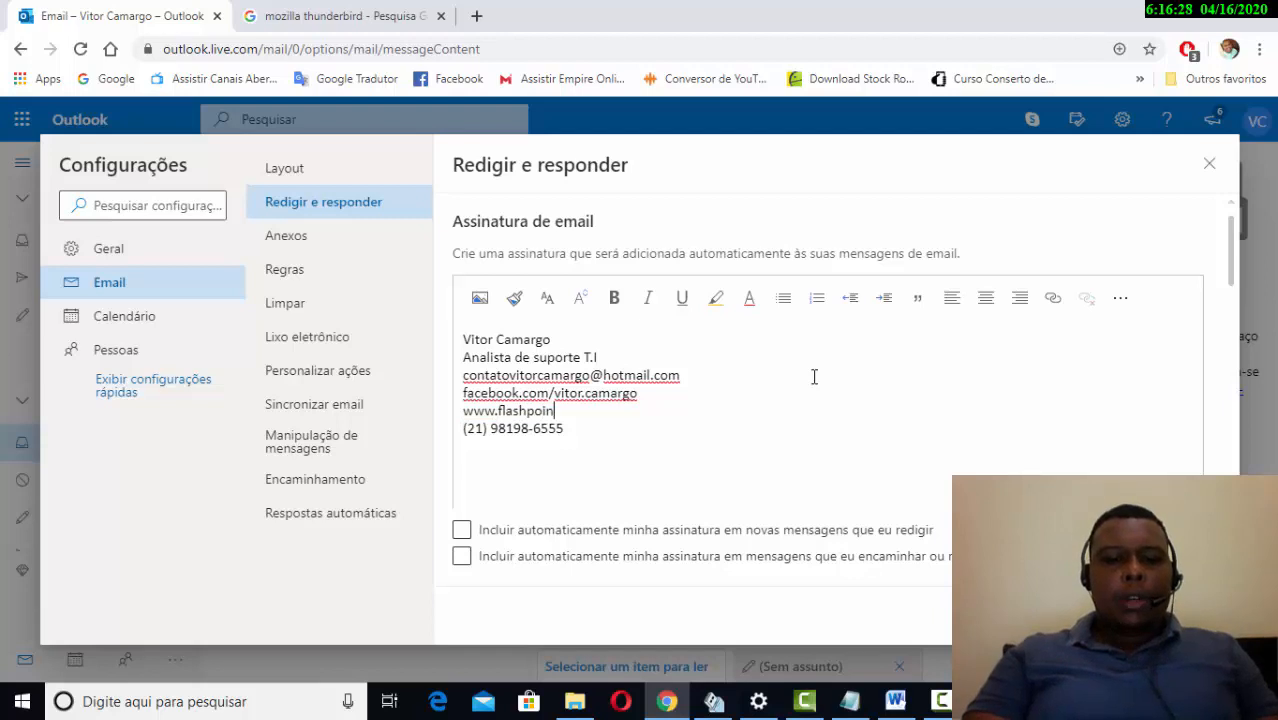
pyautogui.write('t.')
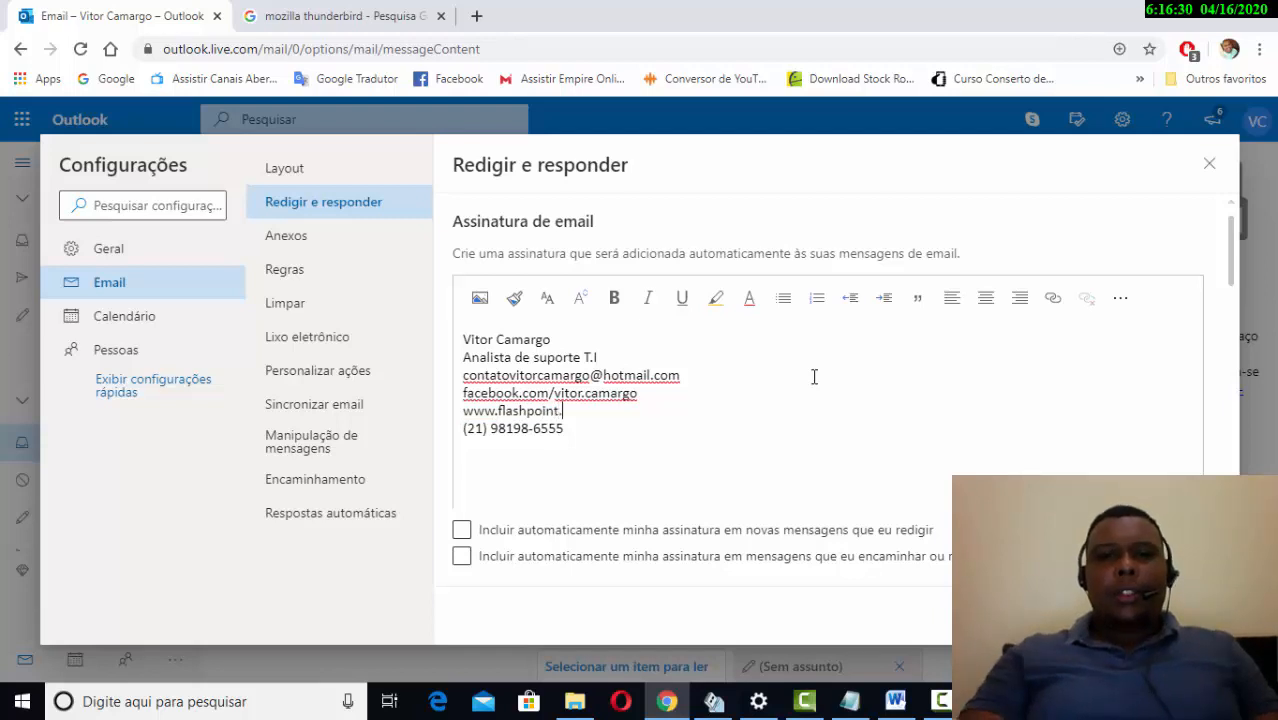
pyautogui.write('com.br')
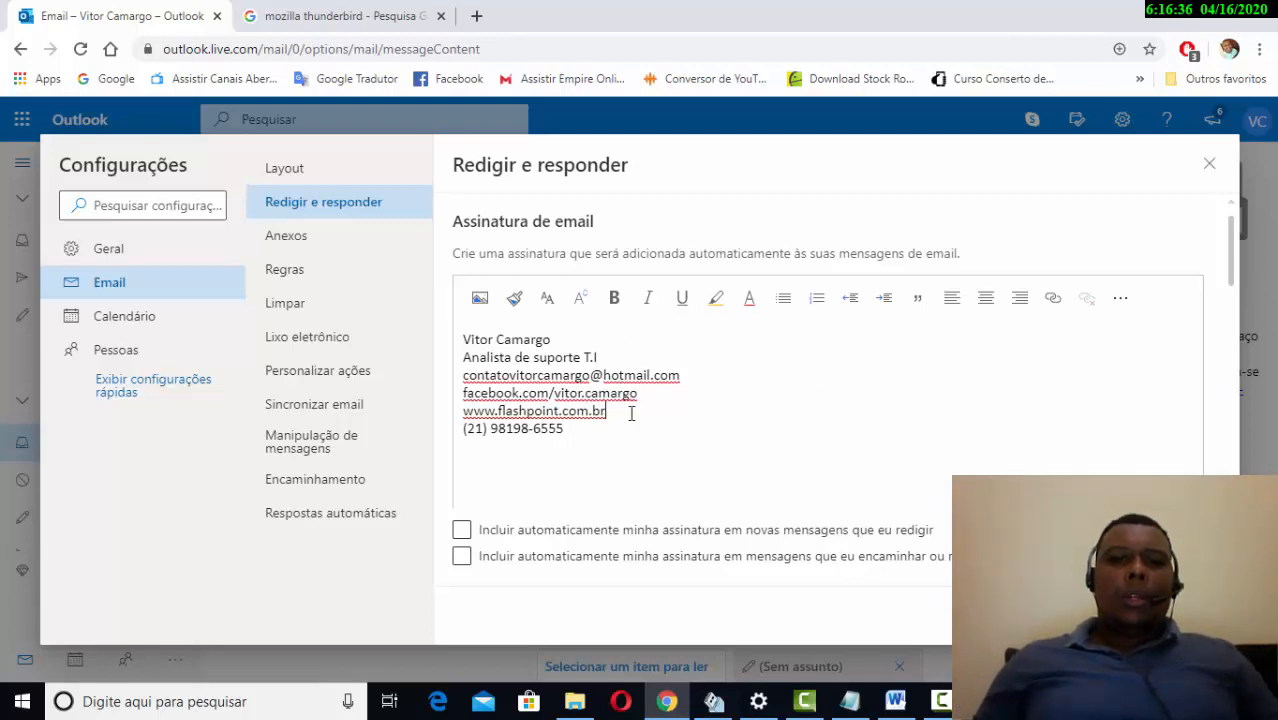
pyautogui.moveTo(607, 411); pyautogui.dragTo(519, 411)
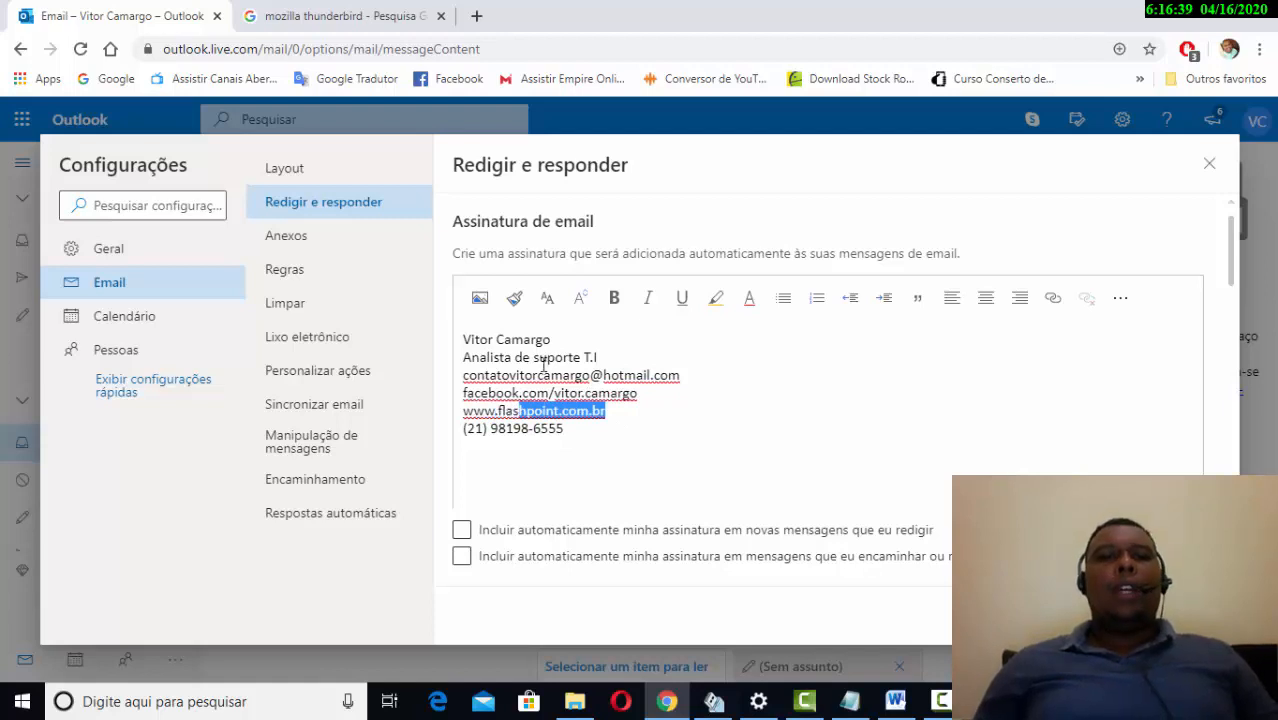
pyautogui.click(481, 392)
pyautogui.moveTo(681, 376); pyautogui.dragTo(616, 418)
pyautogui.moveTo(606, 411); pyautogui.dragTo(507, 415)
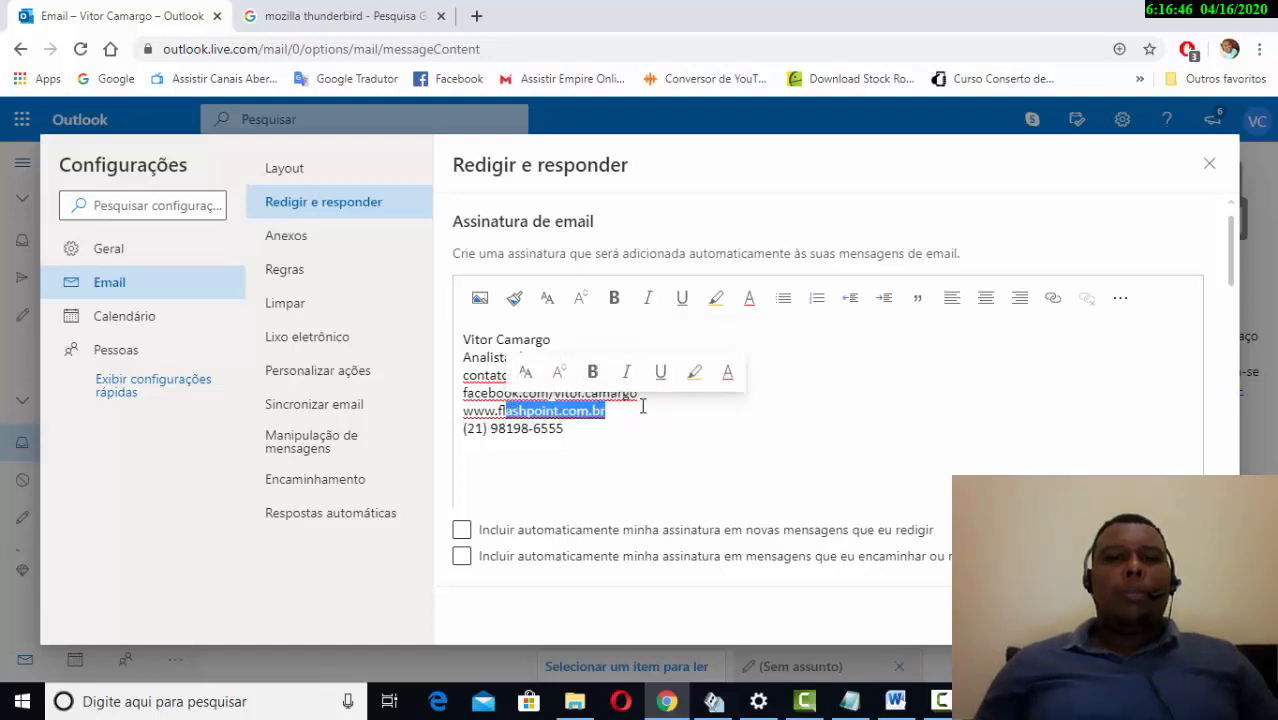
pyautogui.click(642, 409)
pyautogui.moveTo(682, 374)
pyautogui.mouseDown()
pyautogui.moveTo(519, 405)
pyautogui.moveTo(484, 345)
pyautogui.mouseUp()
pyautogui.click(614, 417)
pyautogui.click(608, 432)
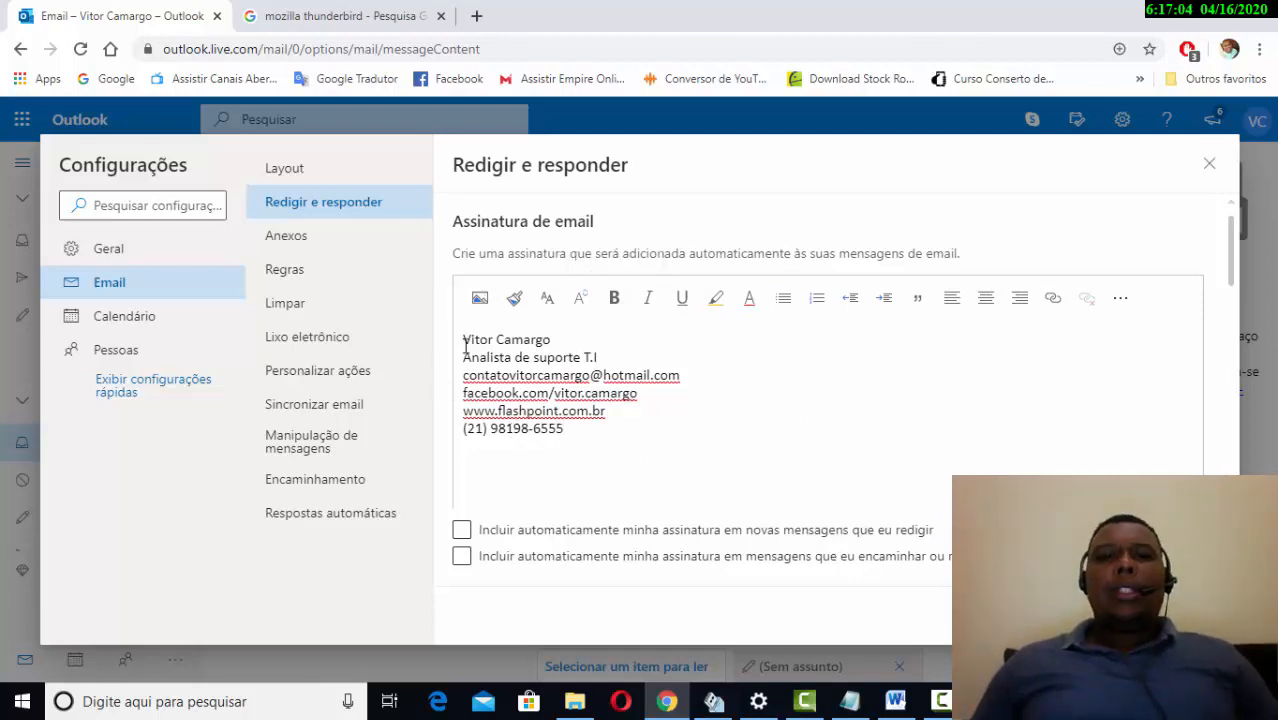
pyautogui.moveTo(459, 339); pyautogui.dragTo(614, 428)
# - Center all six signature lines with Align center, then select the name on the first line
pyautogui.click(986, 298)
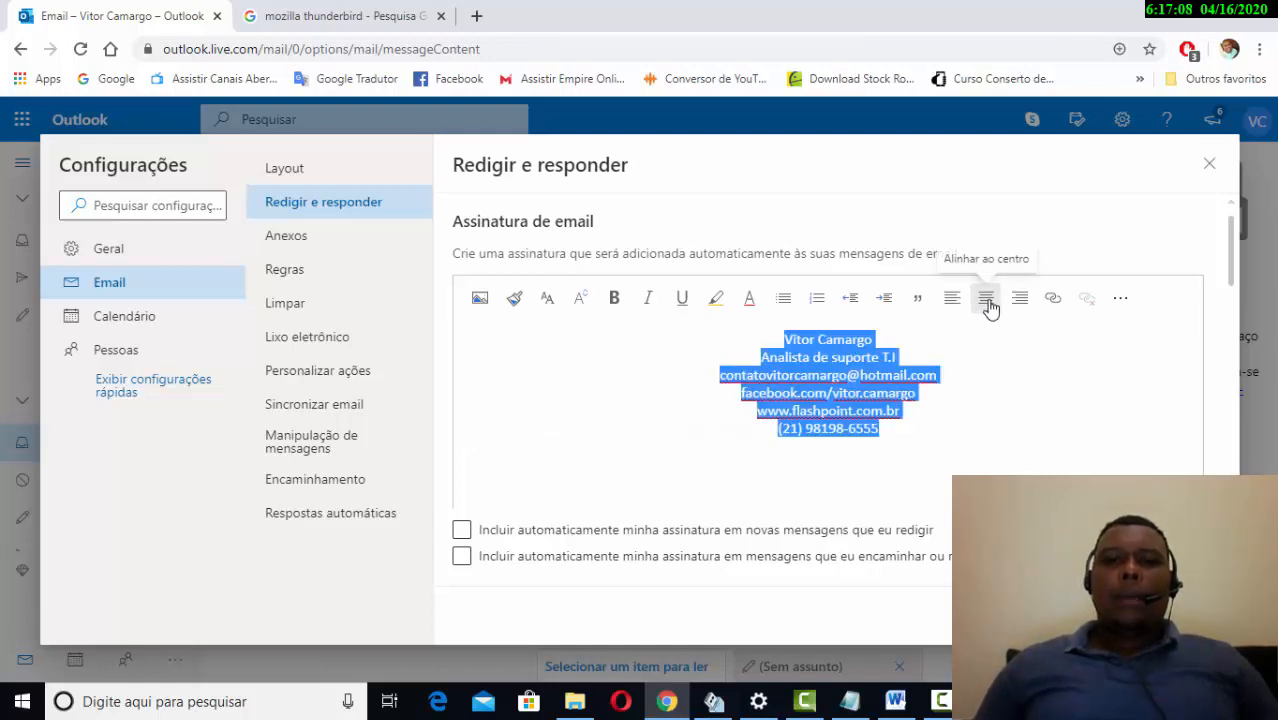
pyautogui.click(1010, 395)
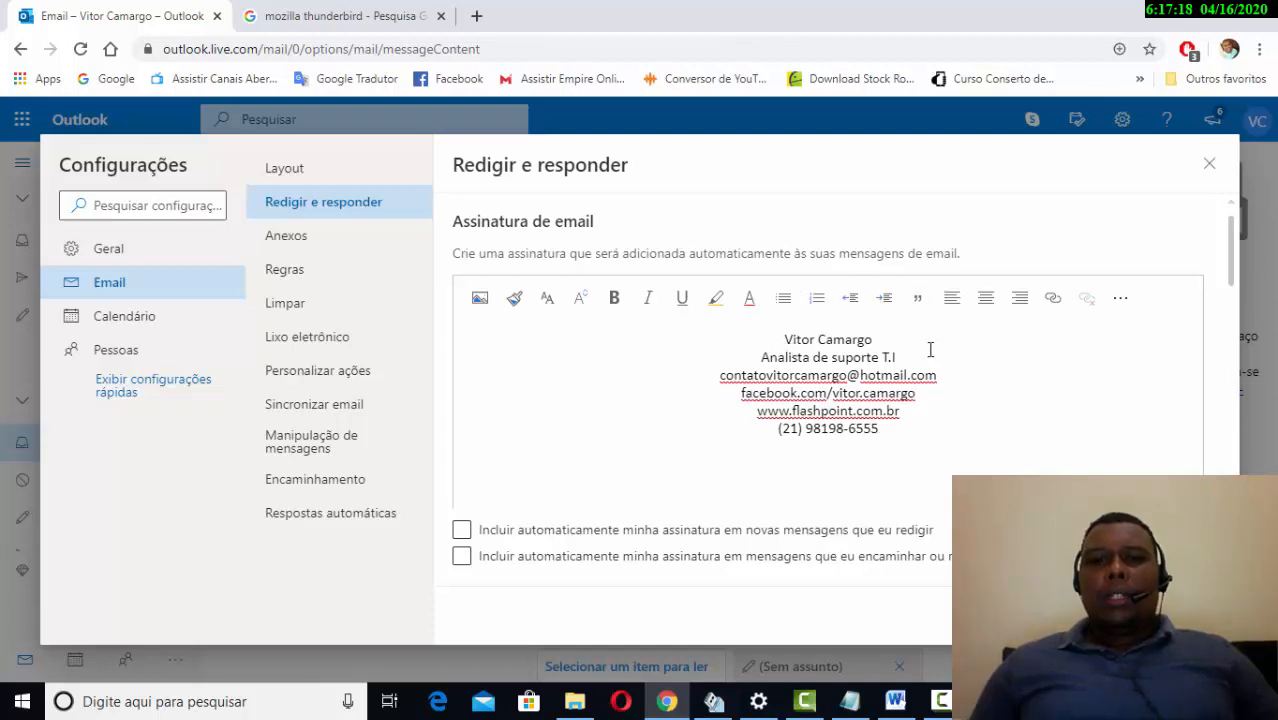
pyautogui.doubleClick(786, 357)
pyautogui.click(812, 360)
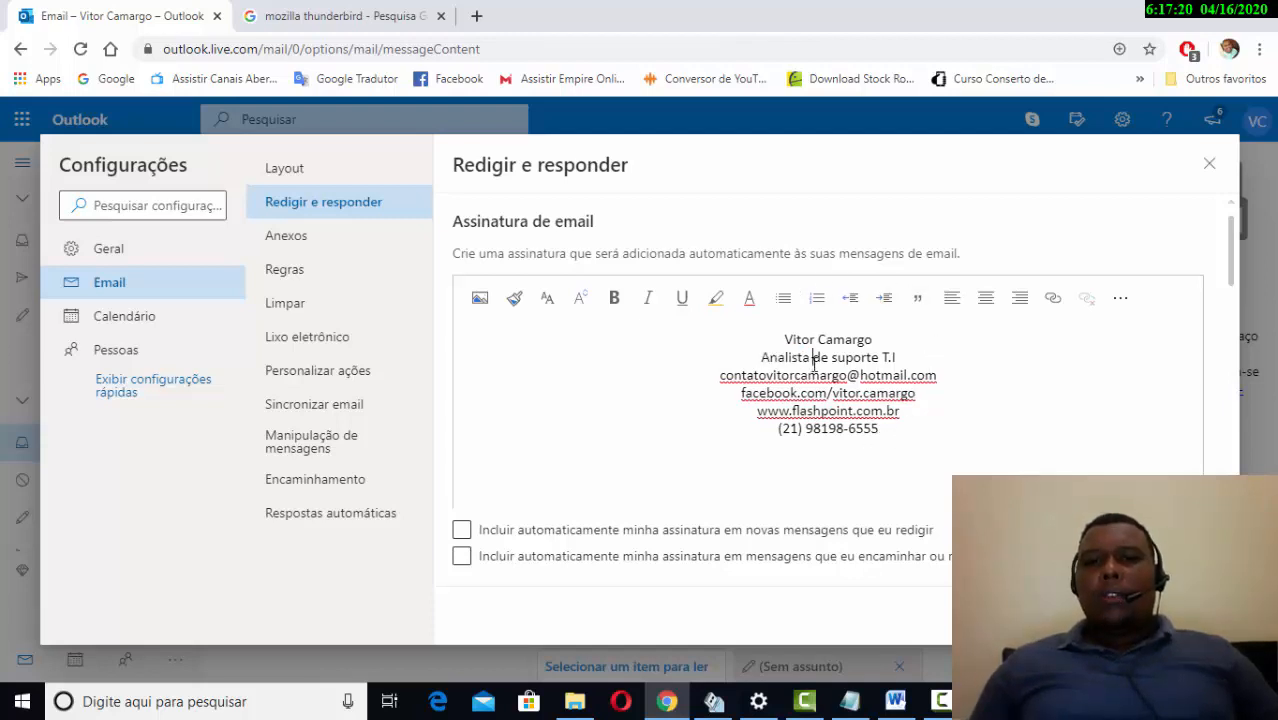
pyautogui.moveTo(874, 340); pyautogui.dragTo(784, 337)
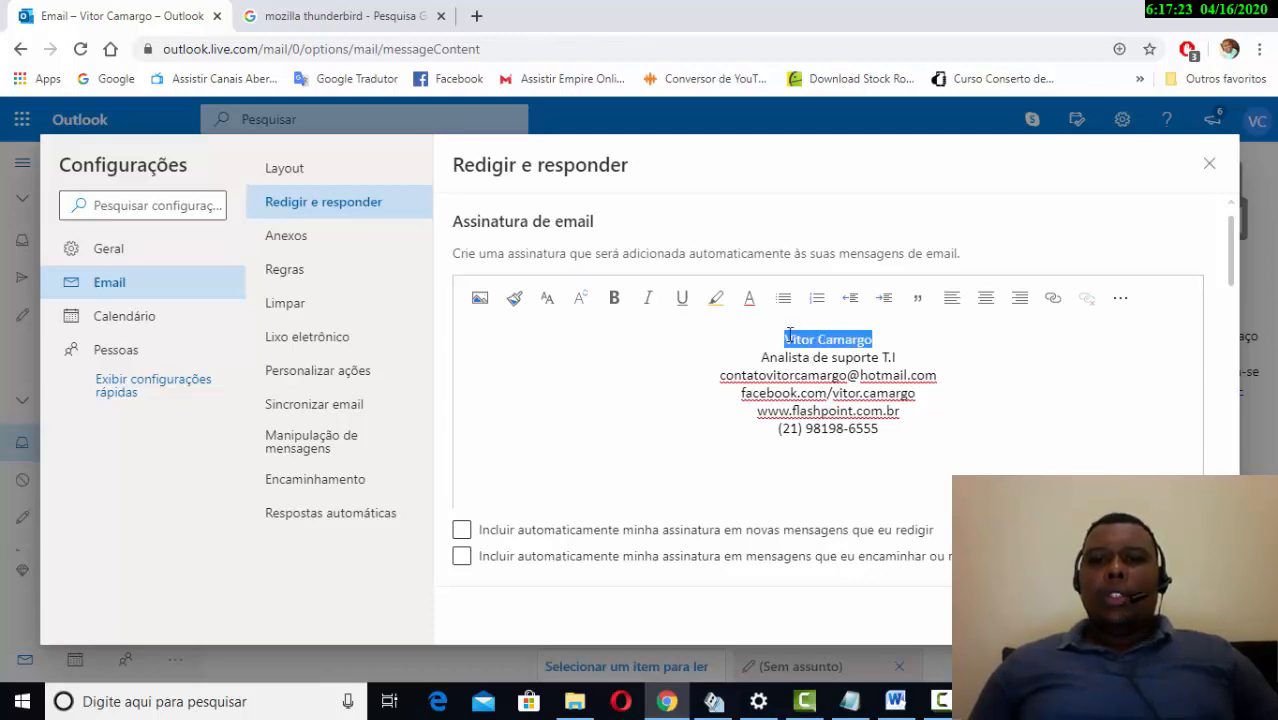
# - Make the name line bold with font size 14
pyautogui.click(611, 306)
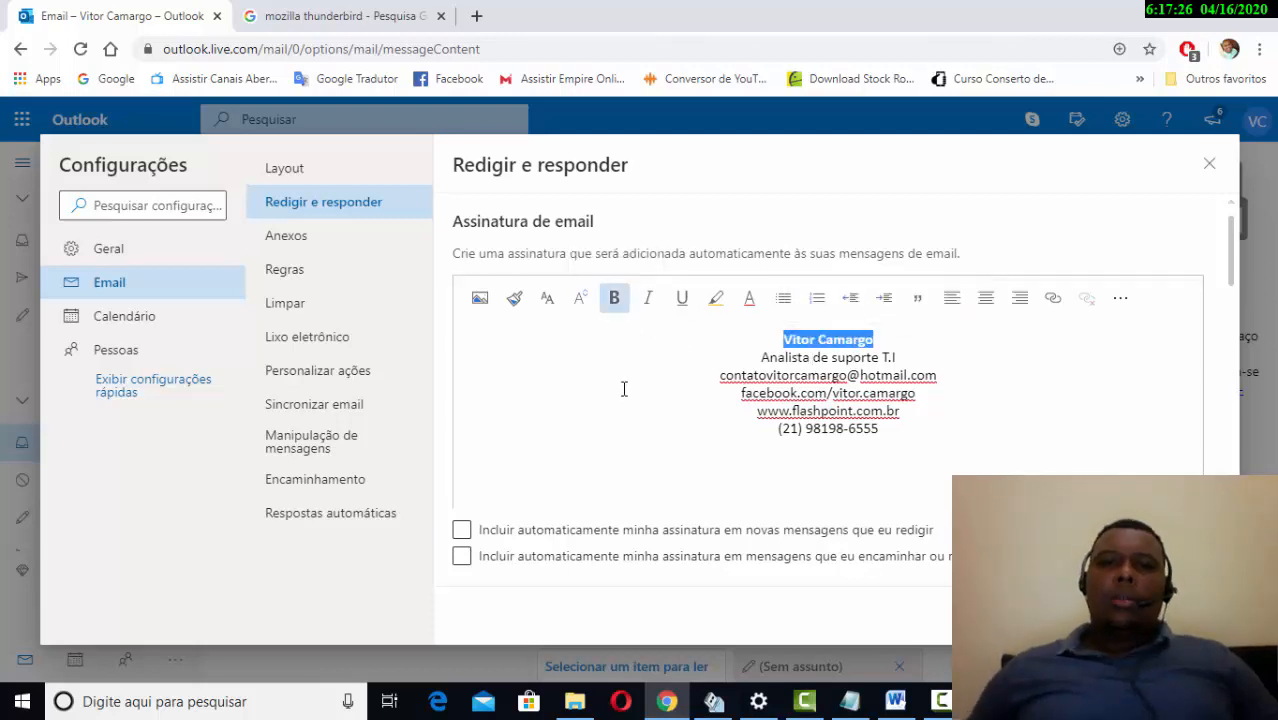
pyautogui.click(580, 297)
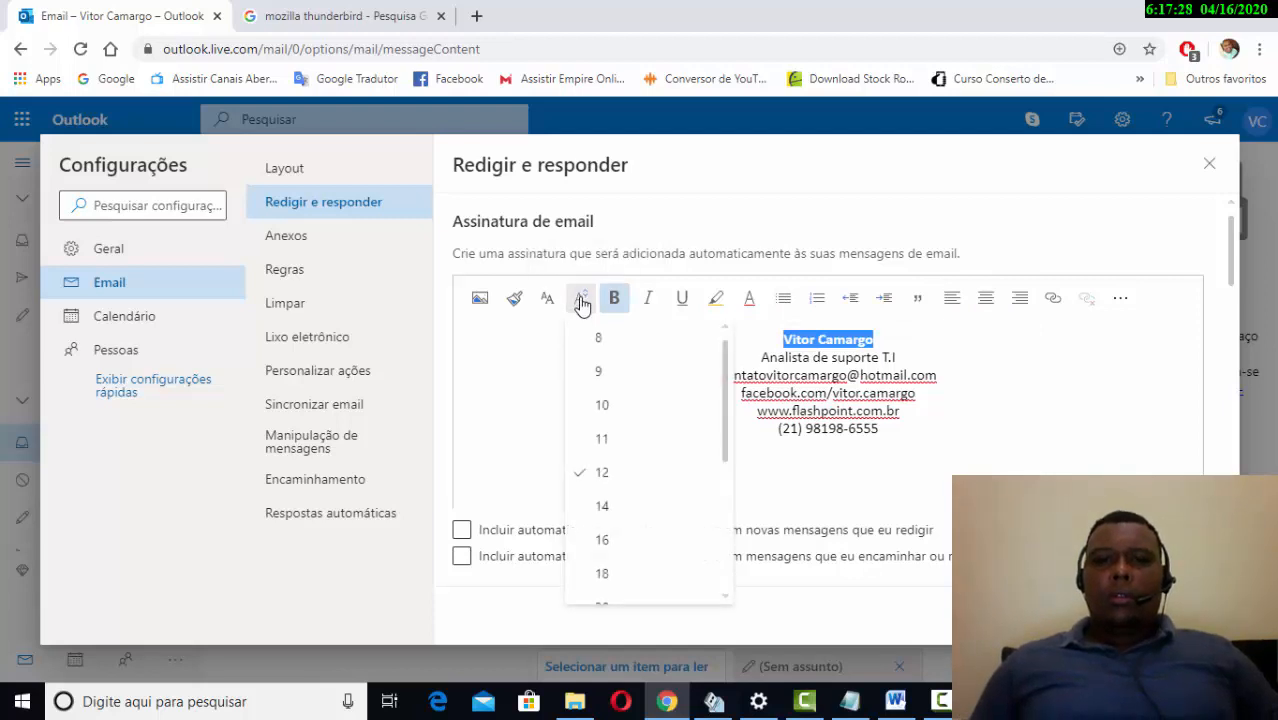
pyautogui.click(628, 505)
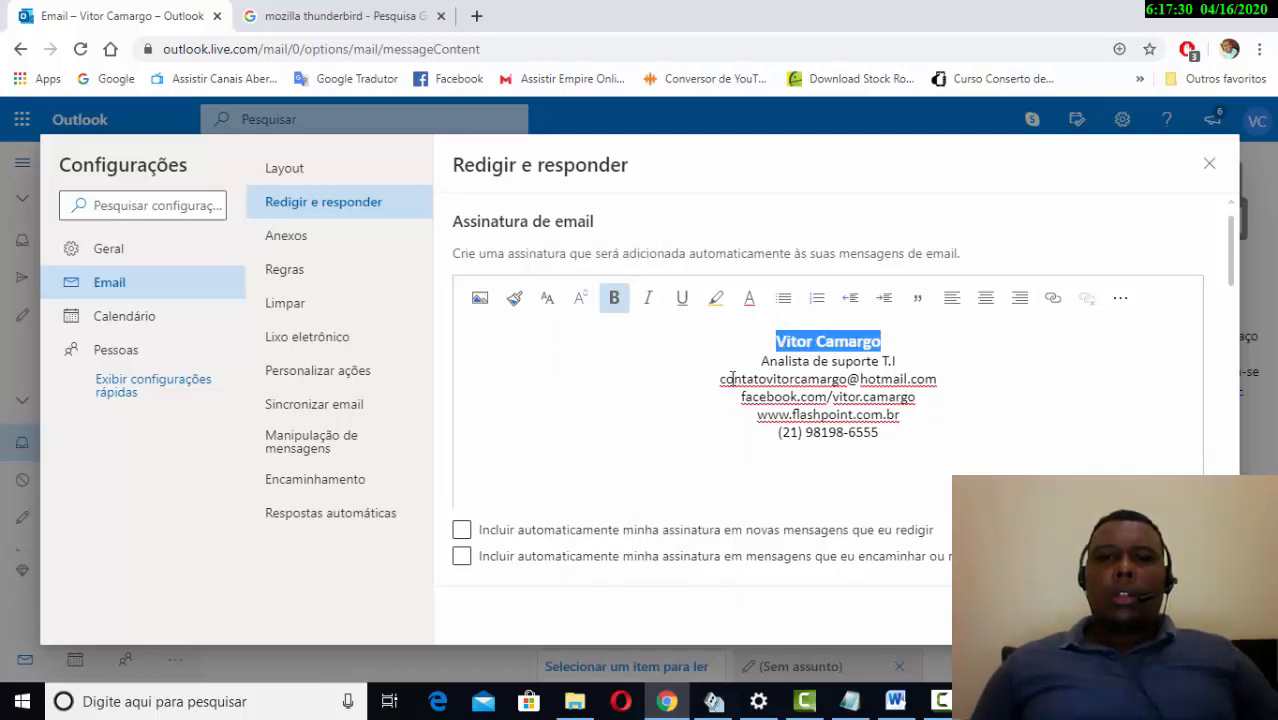
pyautogui.click(885, 368)
# - Select the whole job title line 'Analista de suporte T.I'
pyautogui.moveTo(903, 362); pyautogui.dragTo(763, 362)
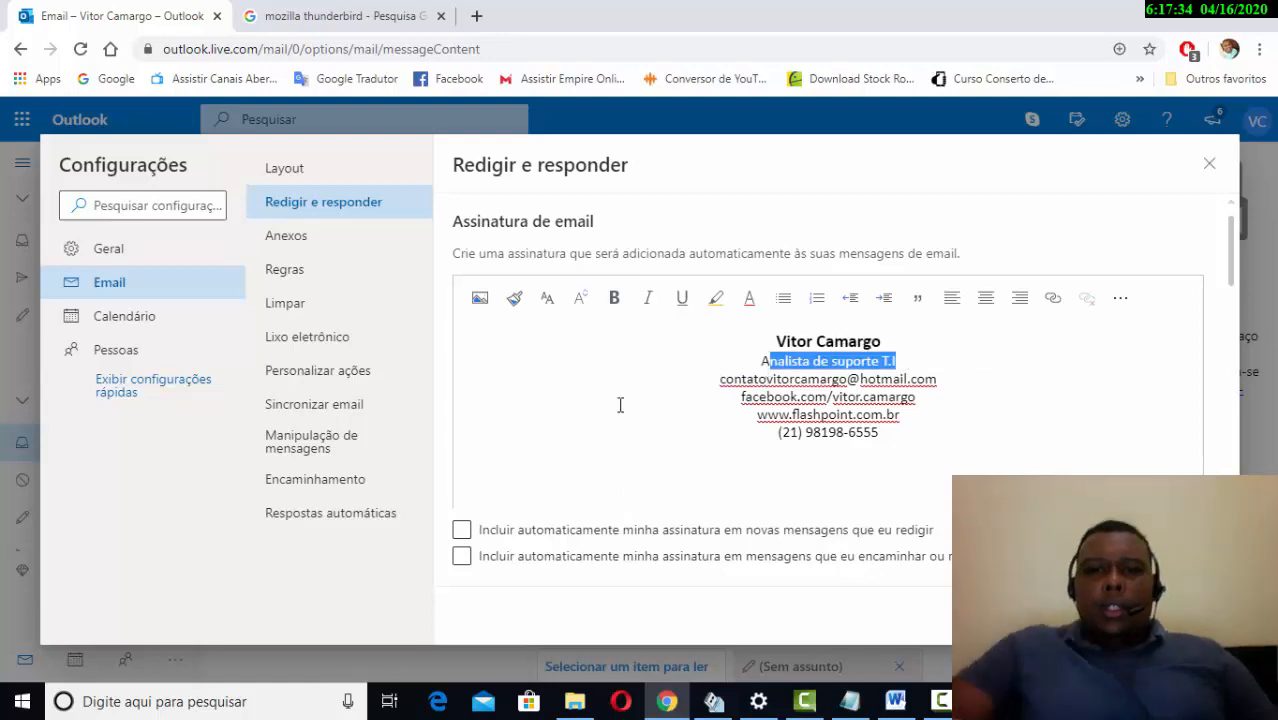
pyautogui.click(745, 395)
pyautogui.click(770, 397)
pyautogui.click(823, 431)
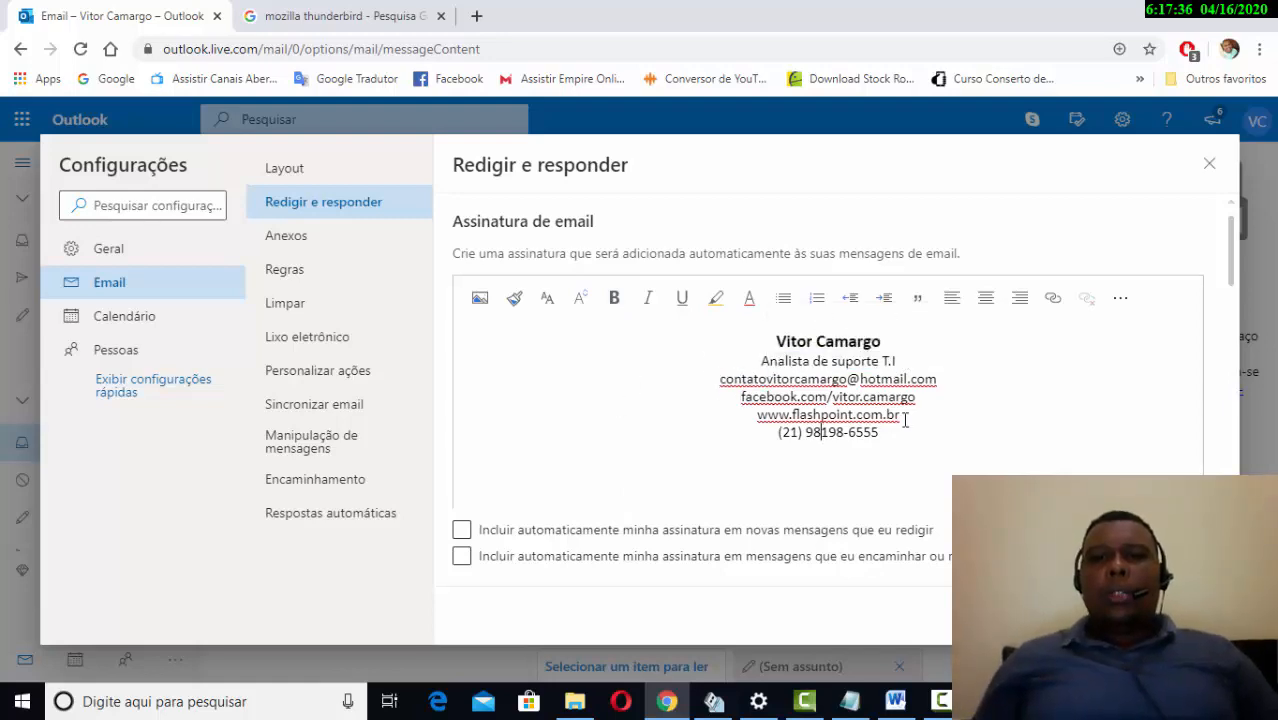
pyautogui.click(905, 417)
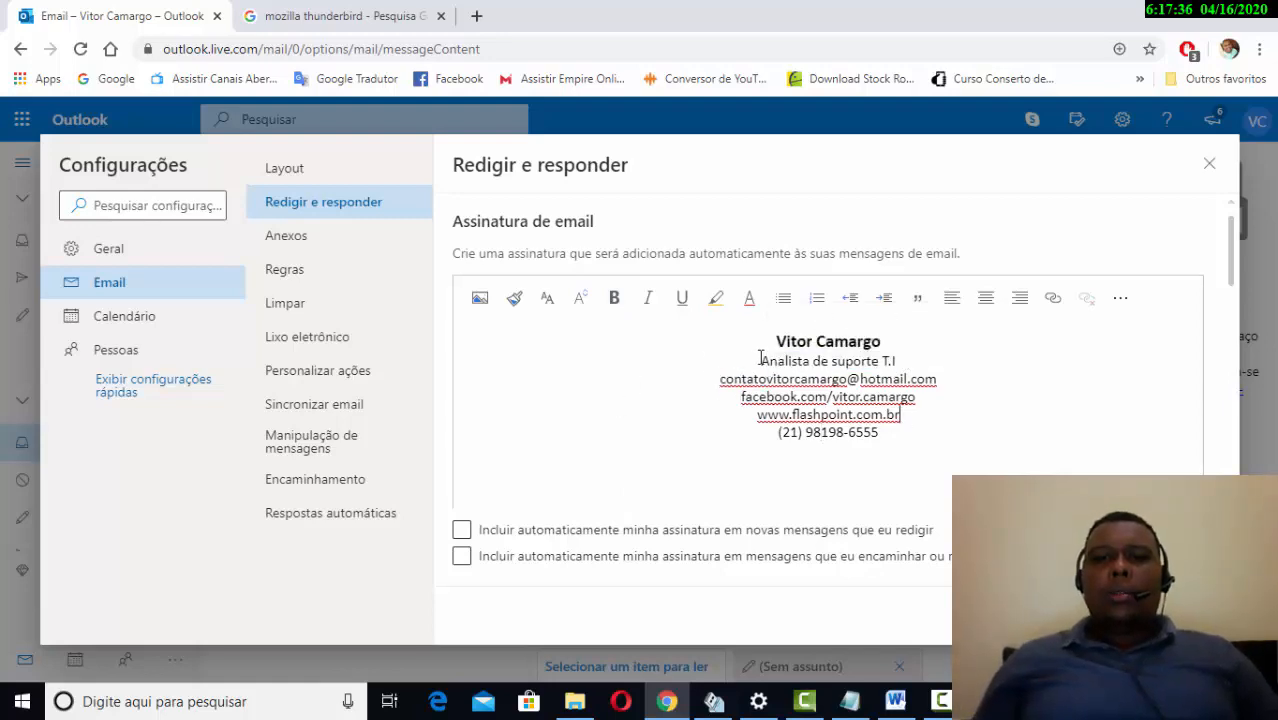
pyautogui.click(885, 360)
pyautogui.moveTo(885, 360); pyautogui.dragTo(757, 362)
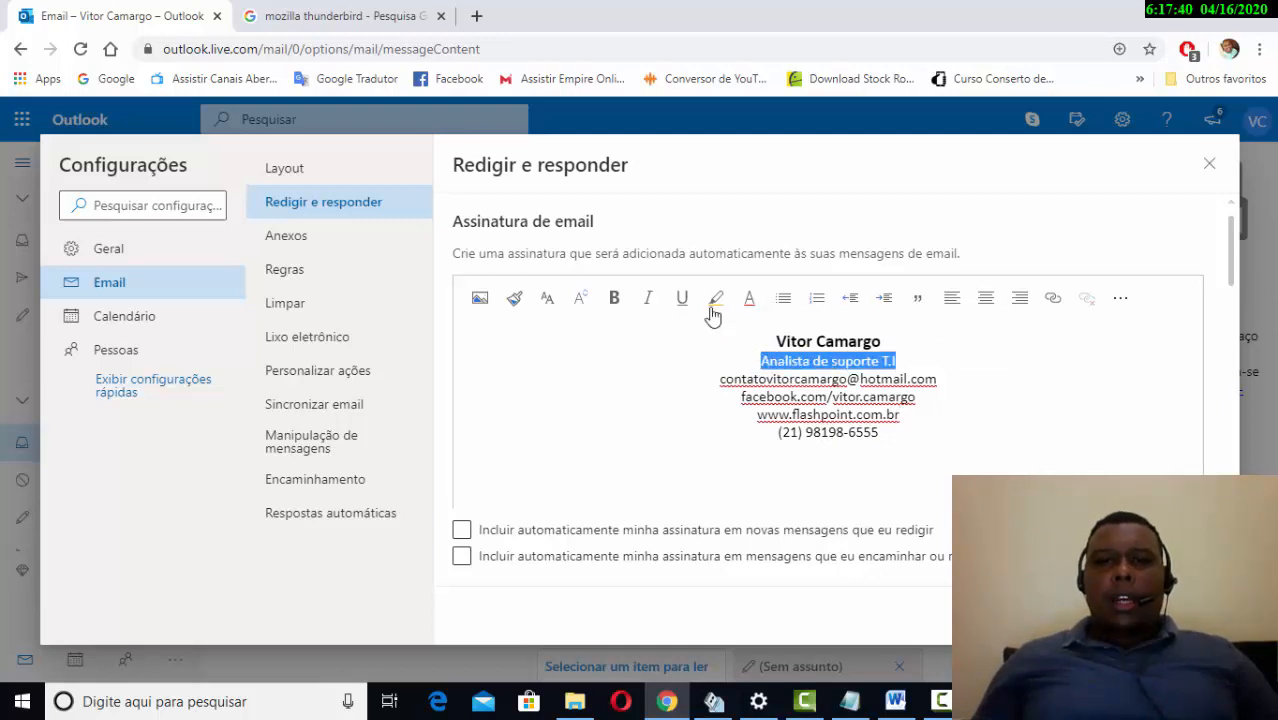
# - Color the job title line 'Analista de suporte T.I' blue
pyautogui.click(760, 299)
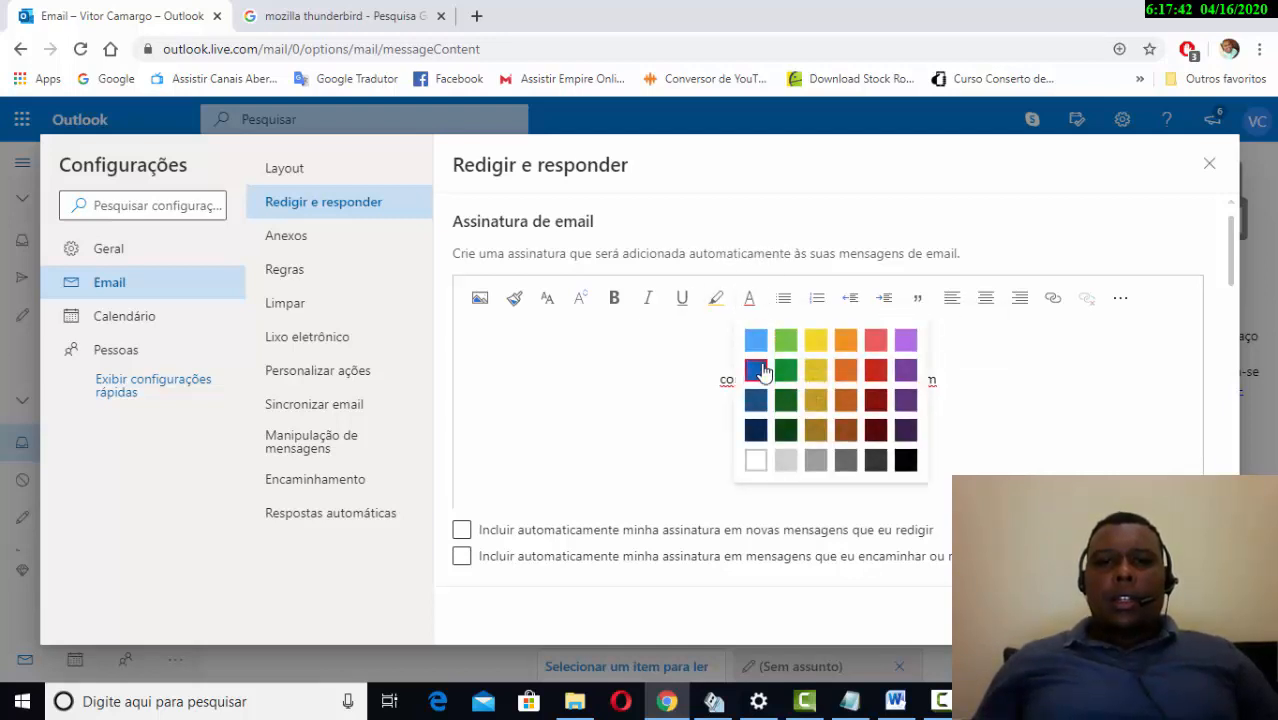
pyautogui.click(756, 370)
pyautogui.click(940, 373)
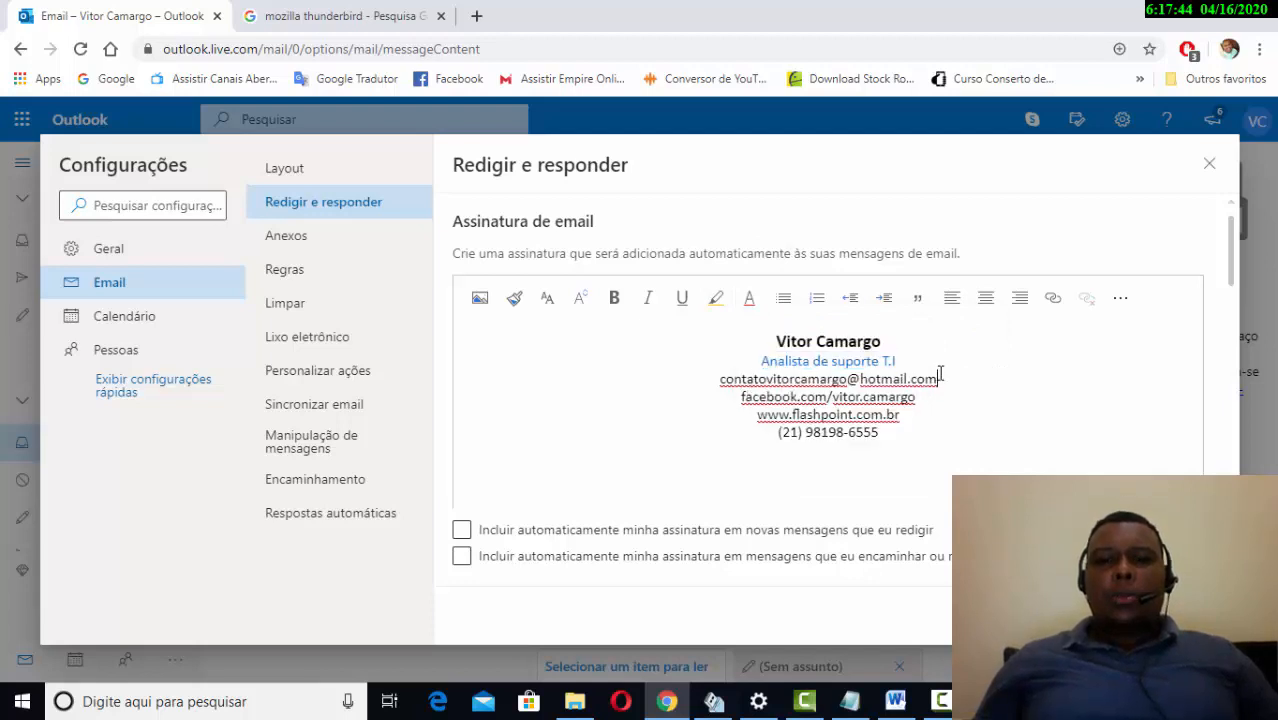
pyautogui.moveTo(906, 368); pyautogui.dragTo(759, 361)
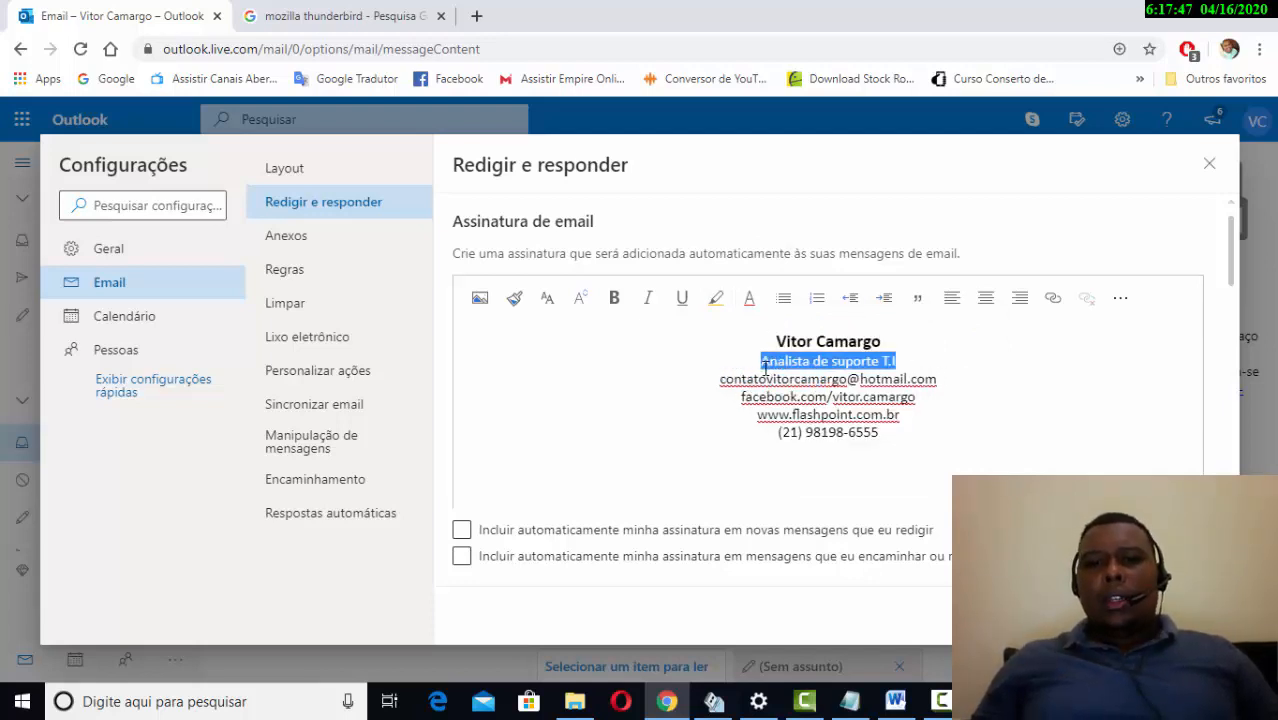
pyautogui.click(749, 298)
pyautogui.click(766, 410)
pyautogui.click(972, 403)
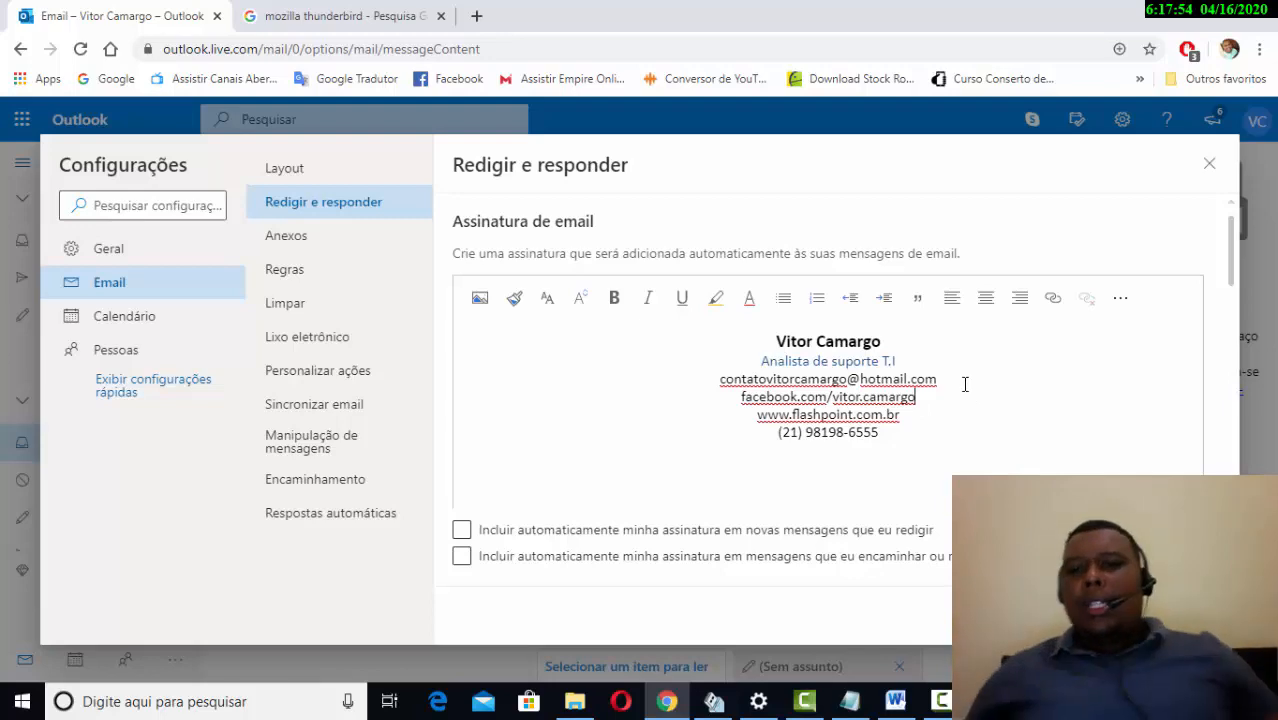
pyautogui.click(932, 433)
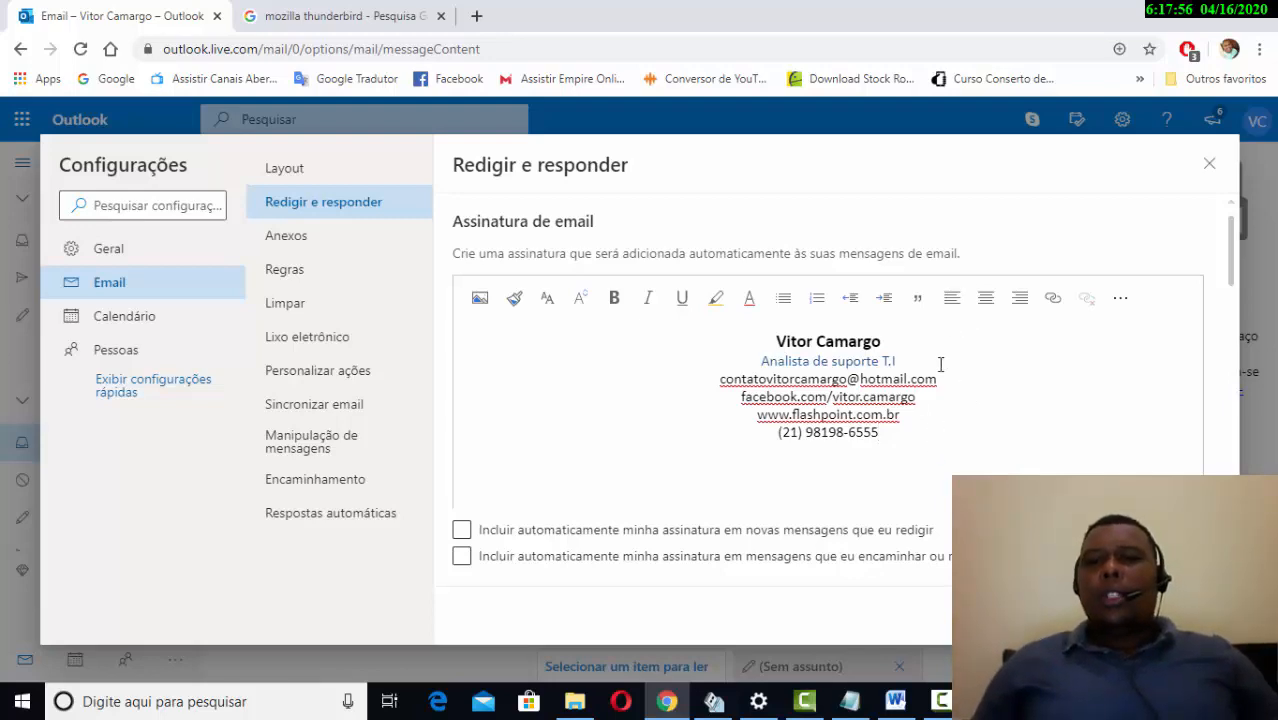
# - Make the job title bold, then select the contact lines below it
pyautogui.moveTo(899, 359); pyautogui.dragTo(761, 361)
pyautogui.click(621, 304)
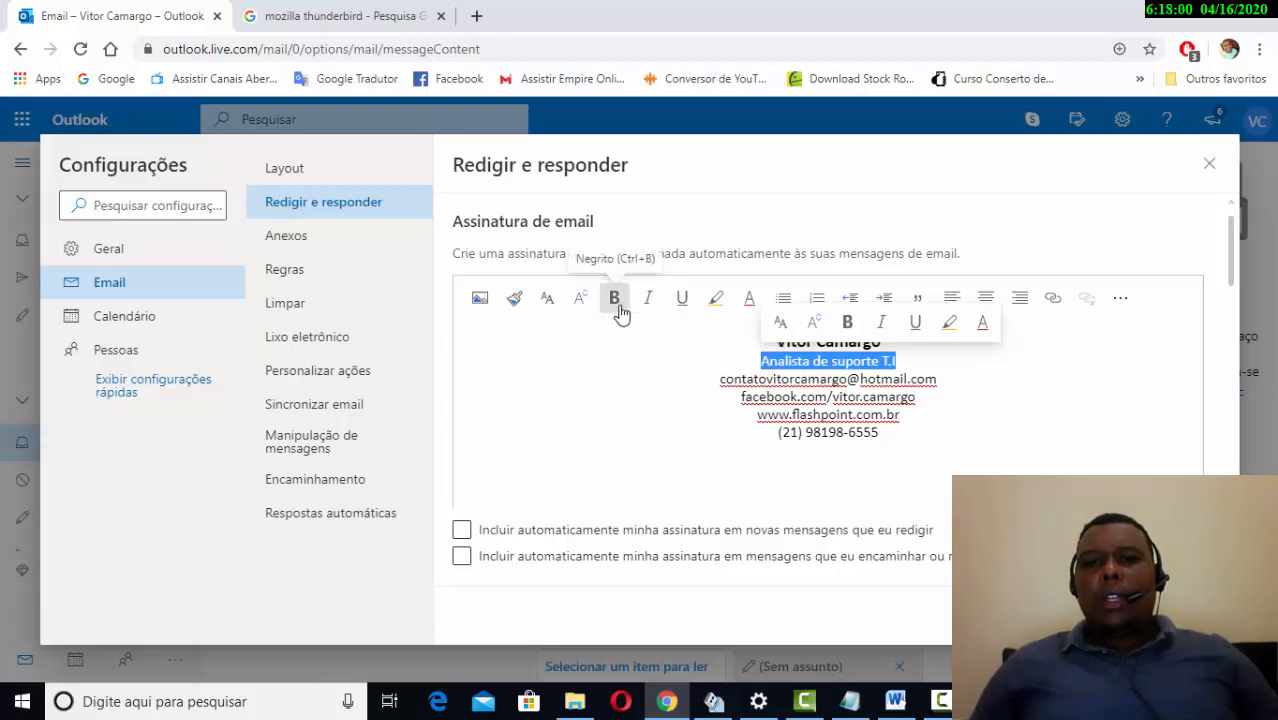
pyautogui.click(803, 432)
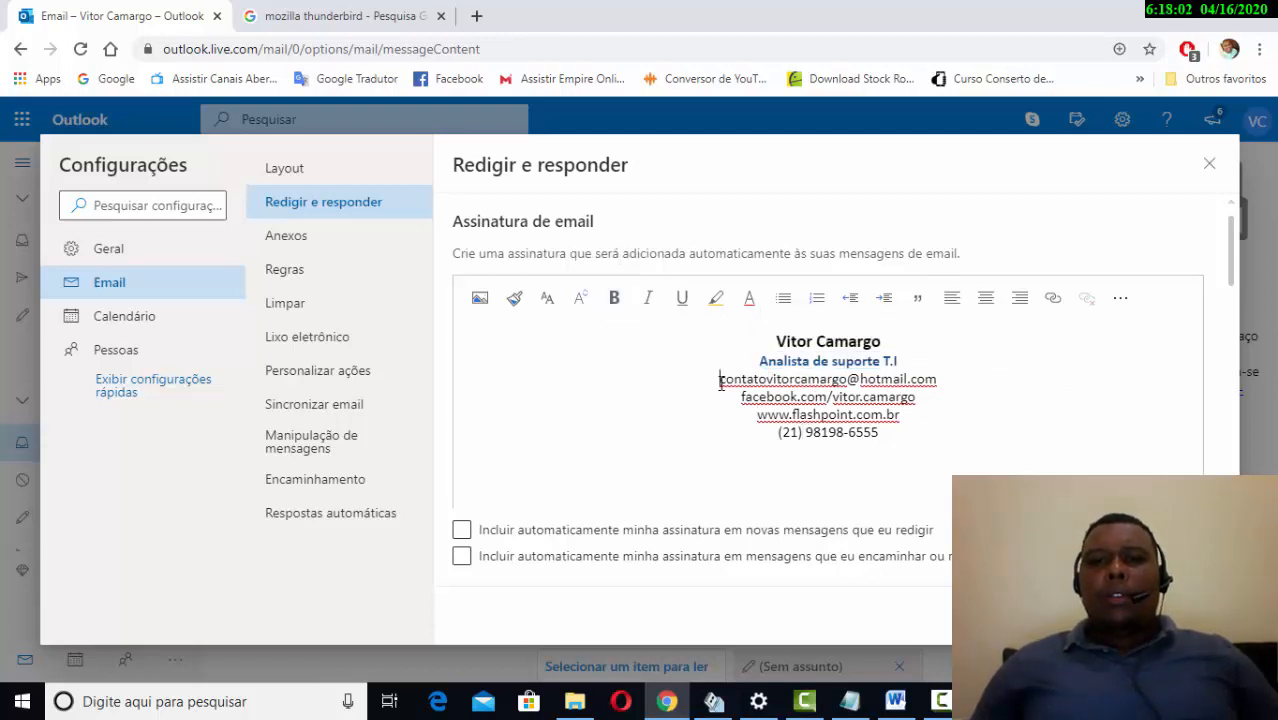
pyautogui.moveTo(719, 380)
pyautogui.mouseDown()
pyautogui.moveTo(845, 432)
pyautogui.moveTo(915, 442)
pyautogui.mouseUp()
pyautogui.click(942, 427)
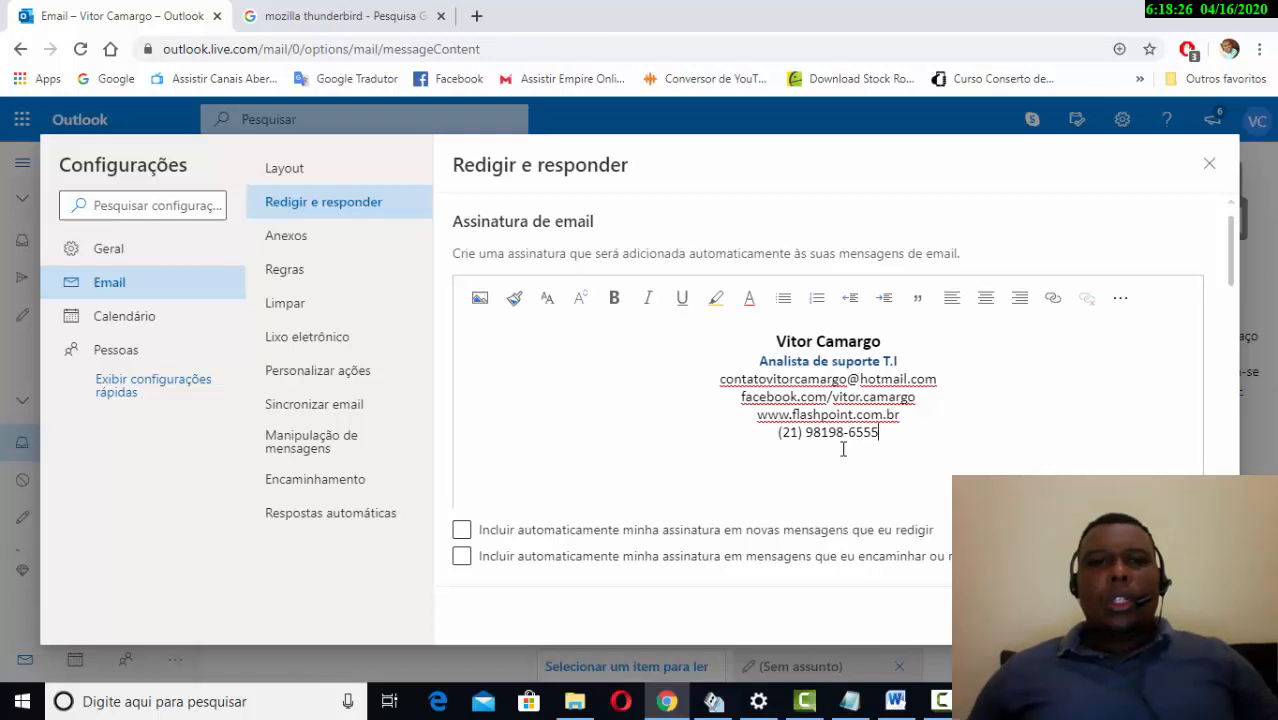
pyautogui.click(886, 341)
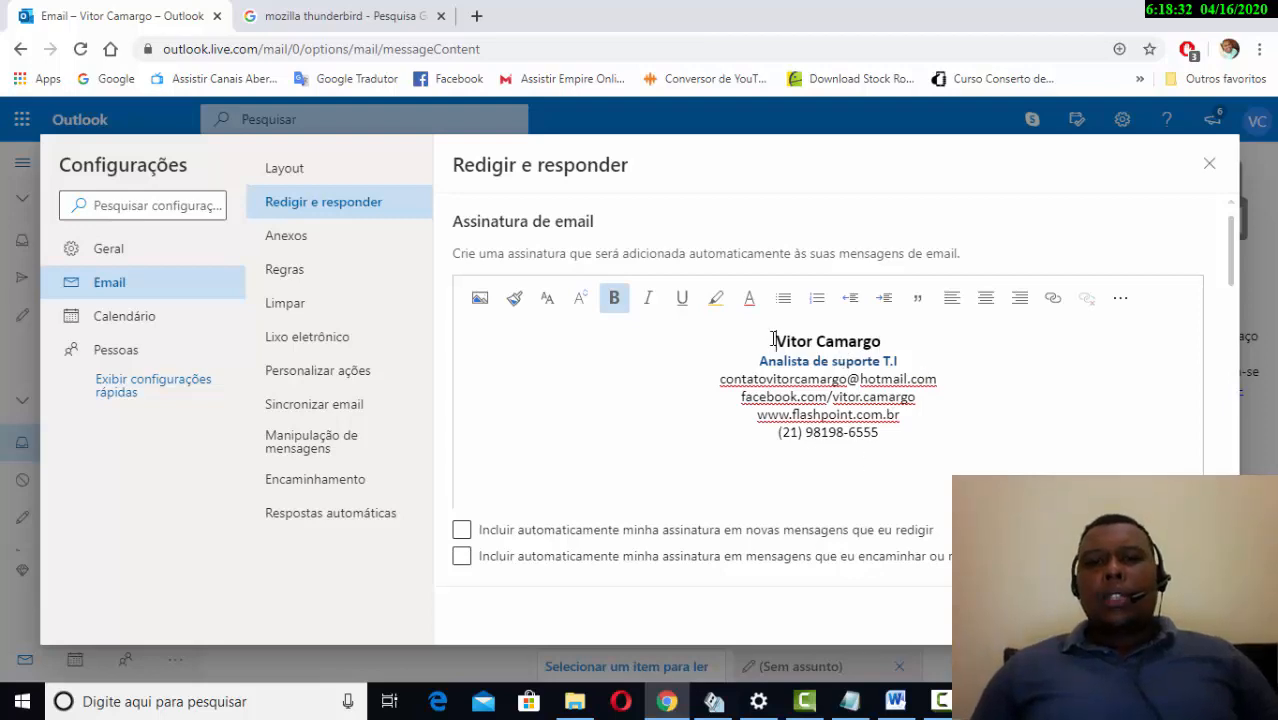
pyautogui.moveTo(774, 340); pyautogui.dragTo(807, 432)
pyautogui.click(855, 460)
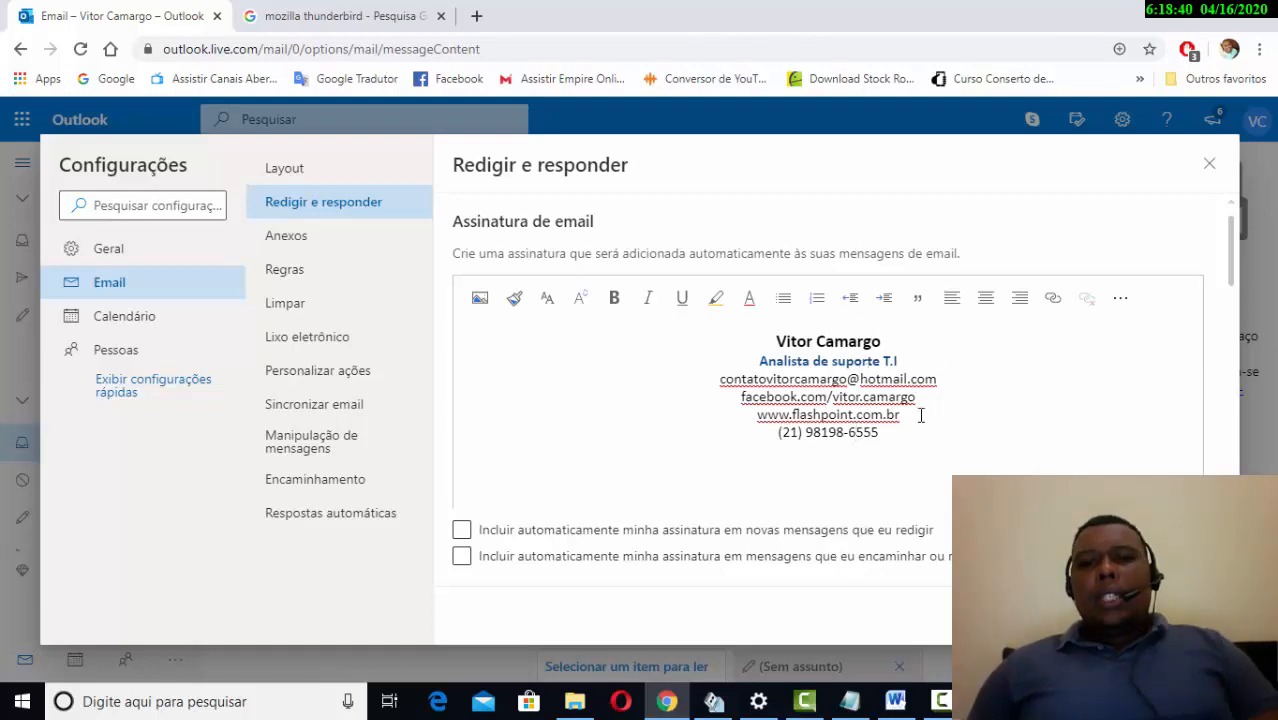
pyautogui.moveTo(900, 414); pyautogui.dragTo(767, 397)
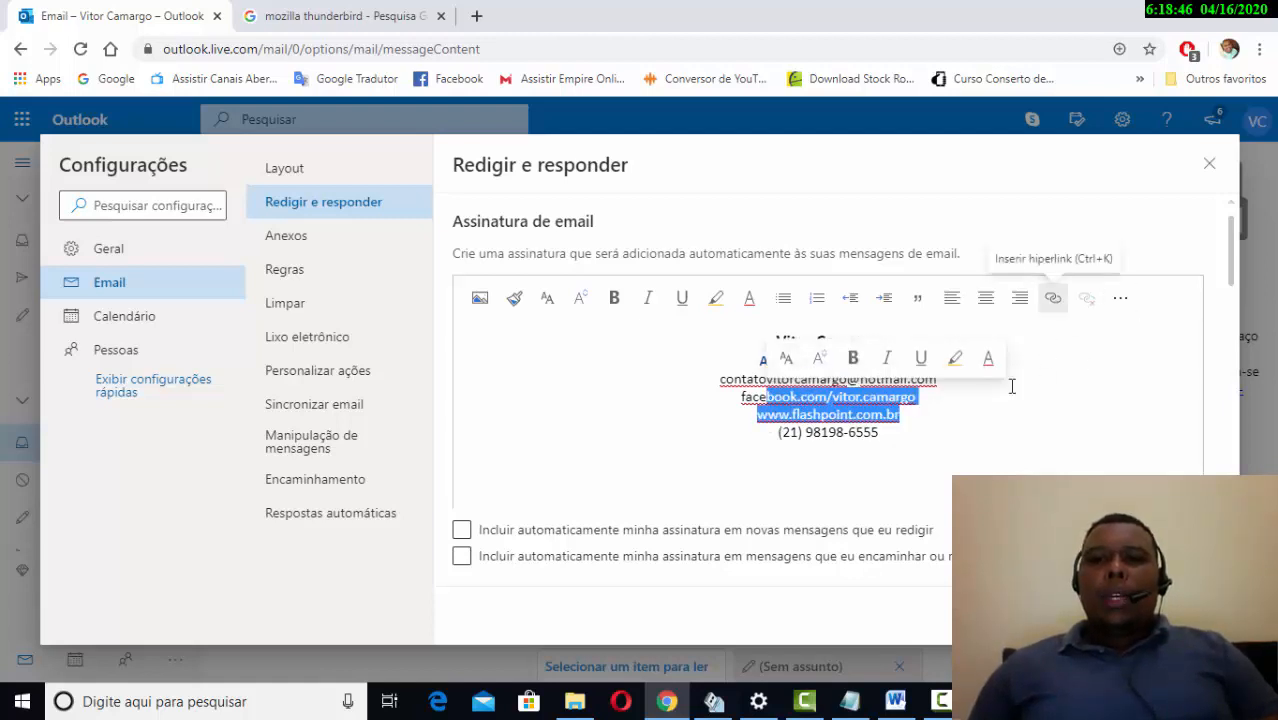
# - Select the website line, start Insert hyperlink, and clear the wrongly pasted URL text
pyautogui.click(936, 414)
pyautogui.moveTo(903, 414); pyautogui.dragTo(757, 415)
pyautogui.click(1048, 300)
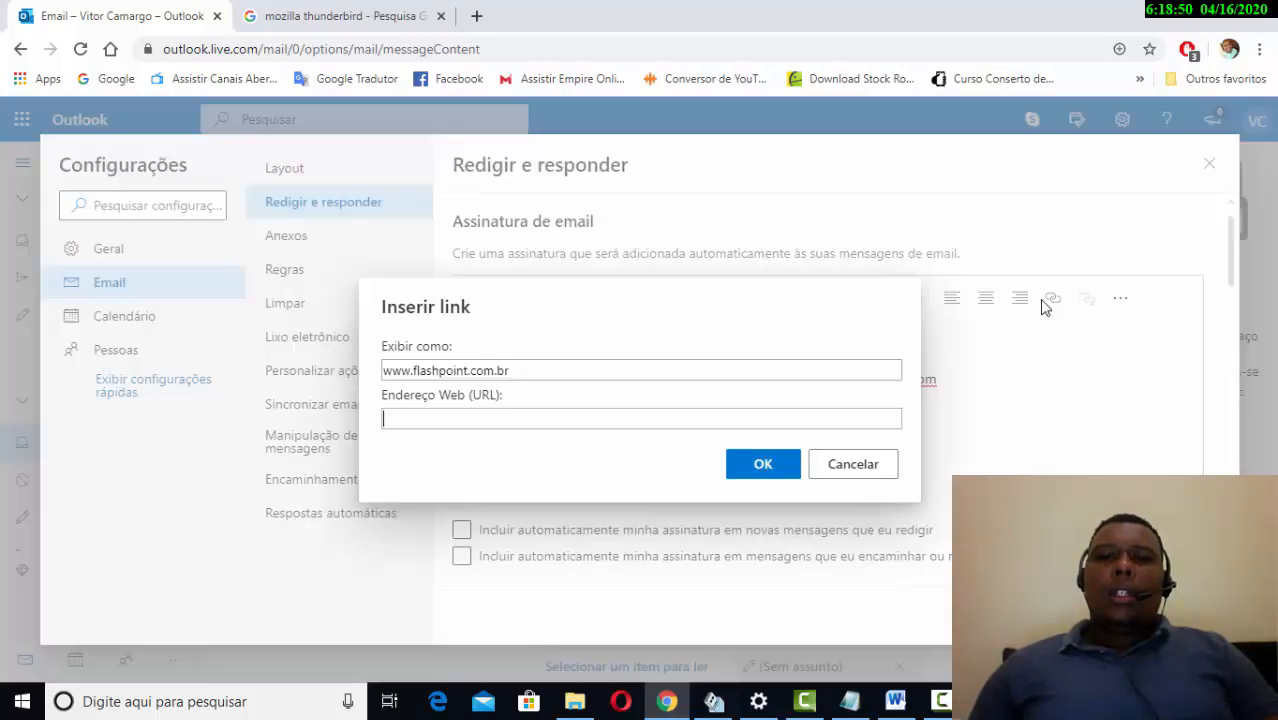
pyautogui.rightClick(552, 418)
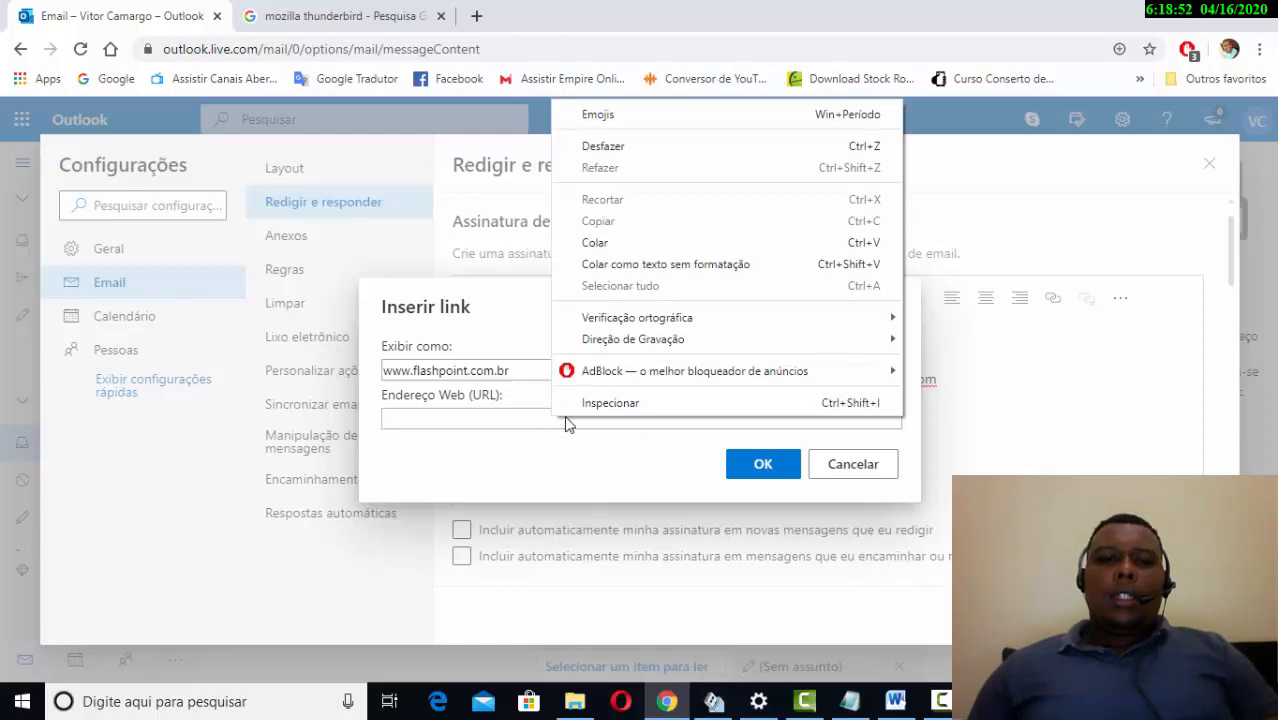
pyautogui.click(652, 243)
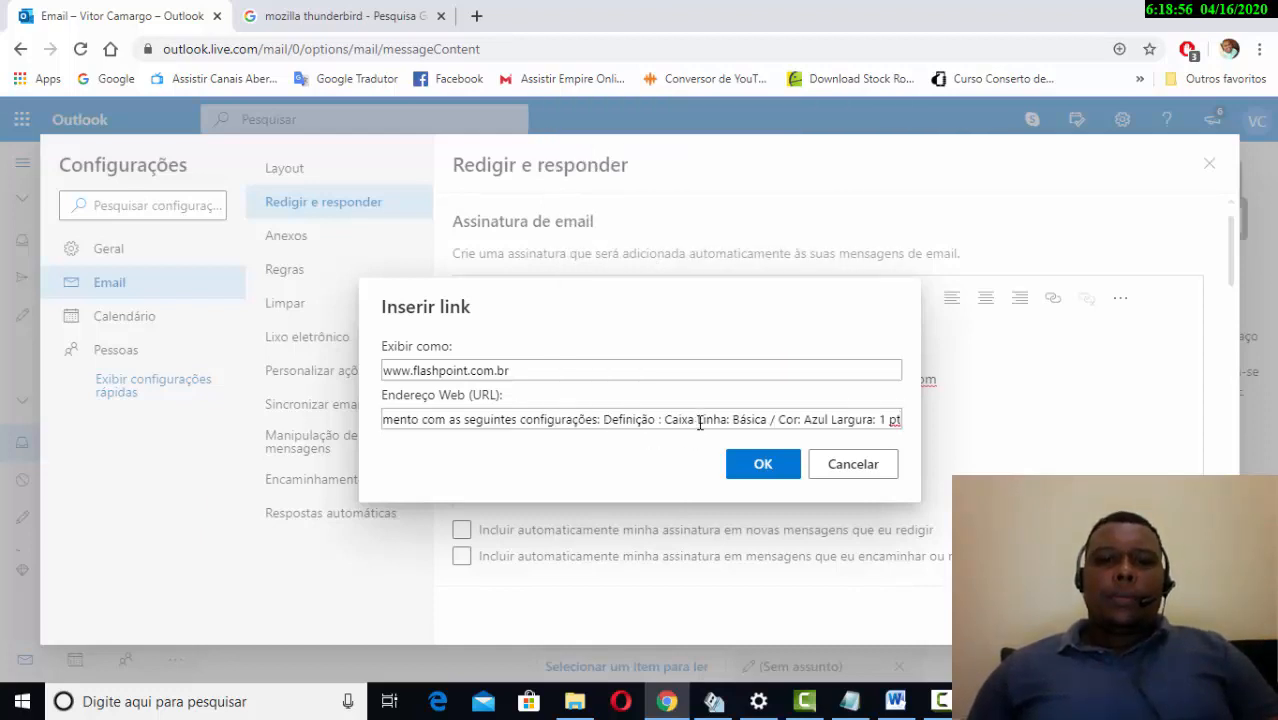
pyautogui.moveTo(775, 420); pyautogui.dragTo(740, 420)
pyautogui.moveTo(620, 440); pyautogui.dragTo(540, 442)
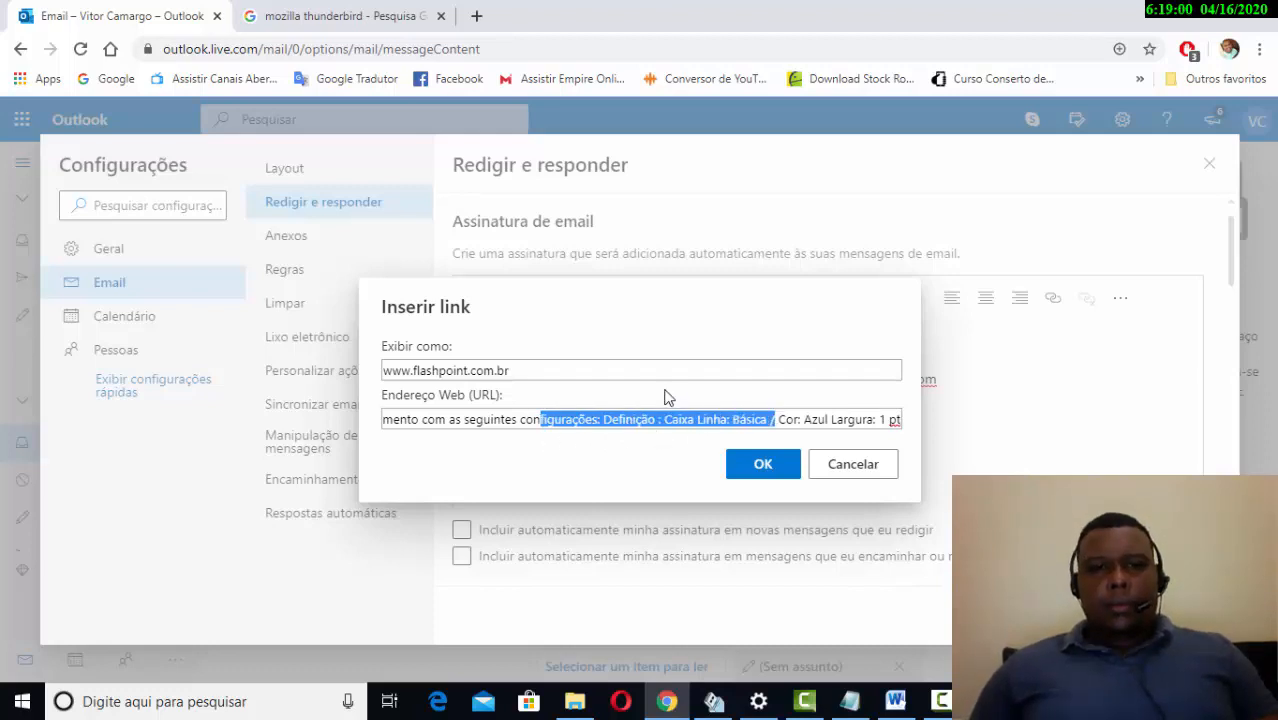
pyautogui.hotkey('ctrl', 'a')
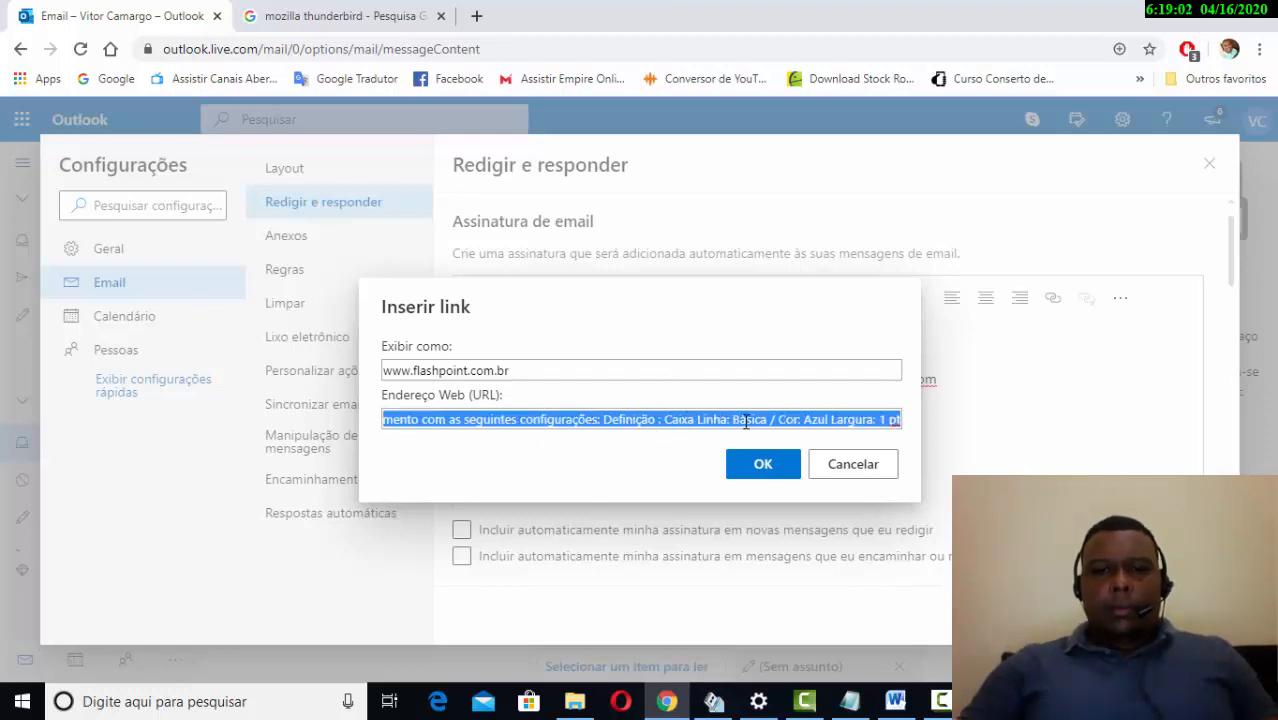
pyautogui.press('BackSpace')
pyautogui.moveTo(595, 369); pyautogui.dragTo(365, 402)
pyautogui.hotkey('ctrl', 'c')
pyautogui.click(396, 418)
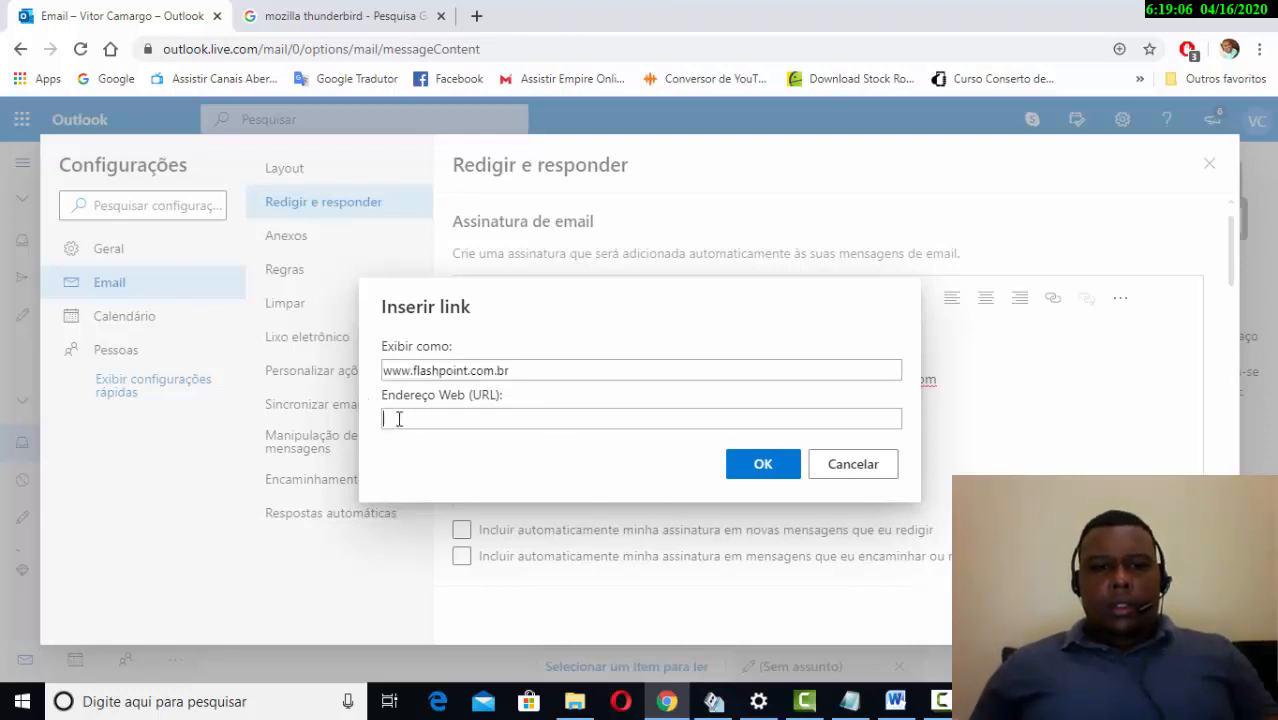
pyautogui.hotkey('ctrl', 'v')
pyautogui.click(760, 466)
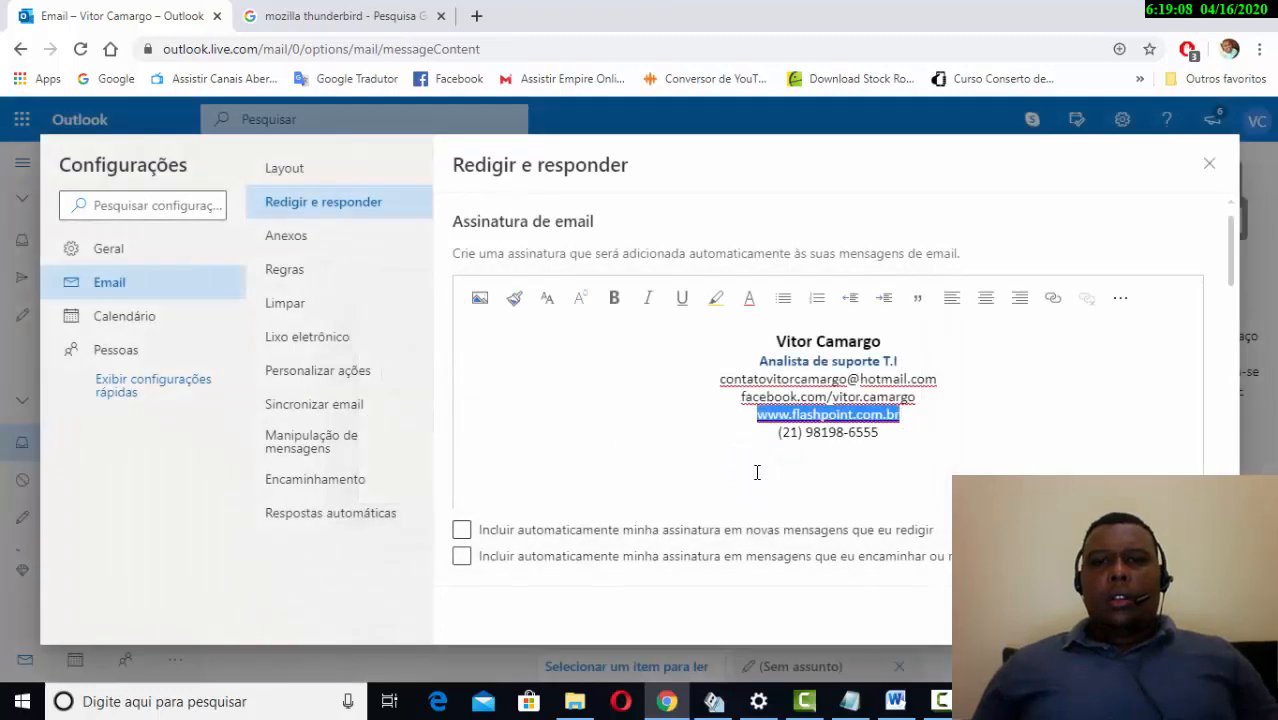
pyautogui.click(907, 431)
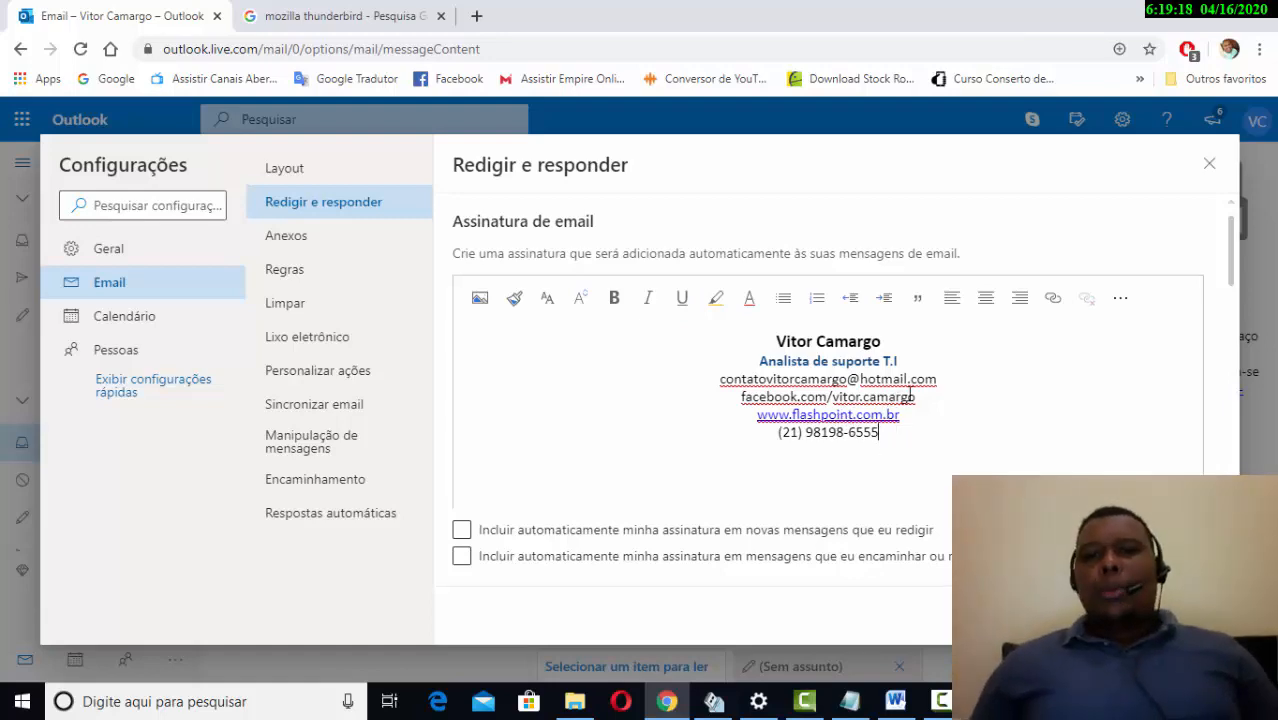
pyautogui.moveTo(916, 397); pyautogui.dragTo(742, 398)
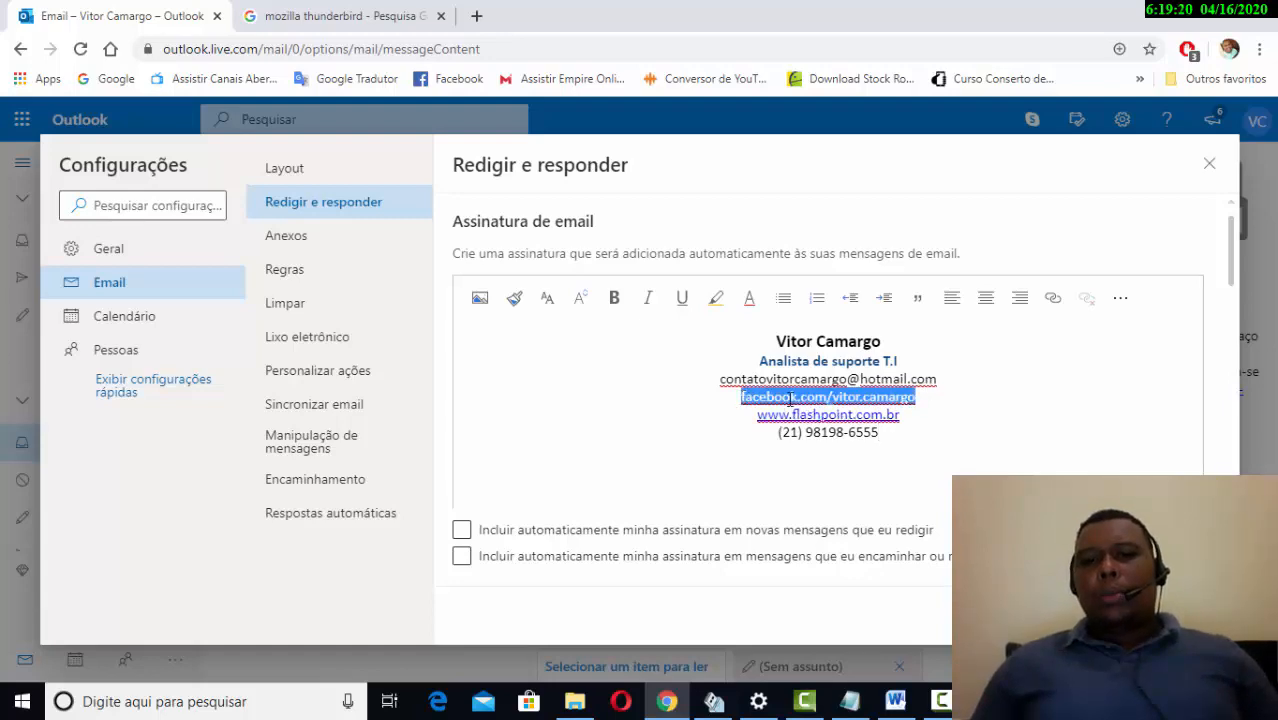
pyautogui.click(970, 381)
pyautogui.moveTo(916, 397); pyautogui.dragTo(779, 414)
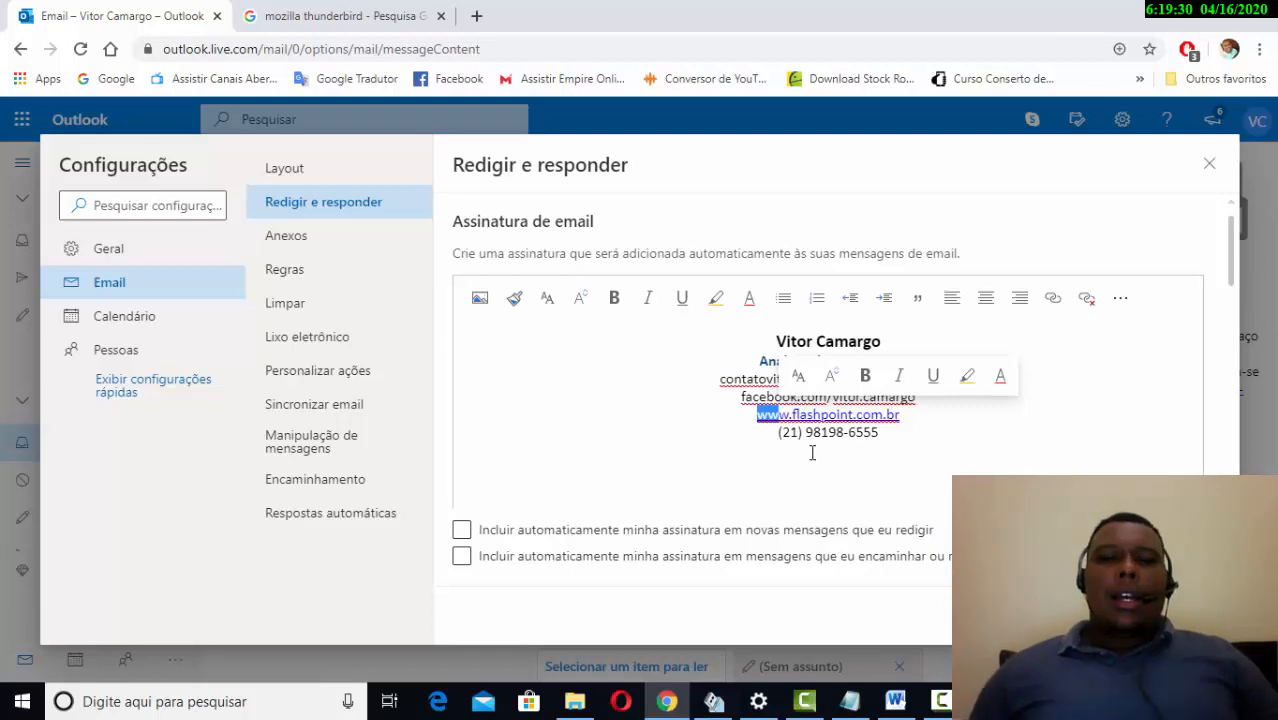
pyautogui.click(896, 450)
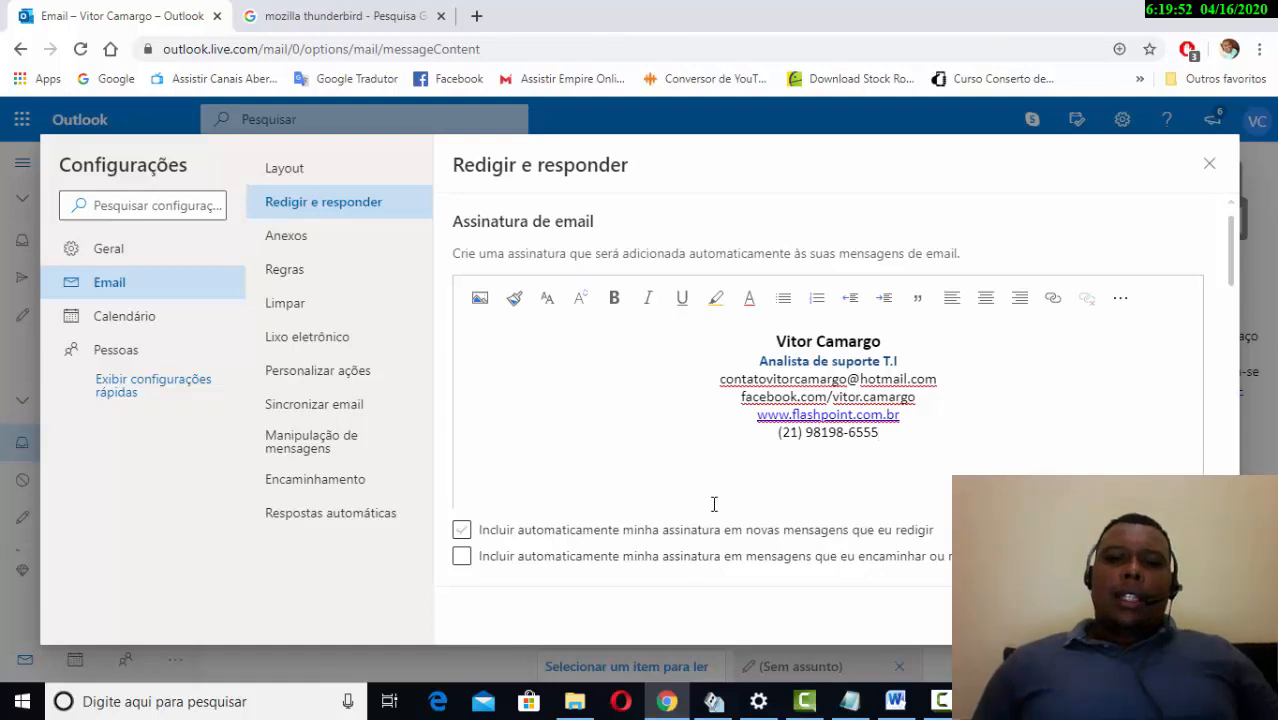
# - Enable 'Incluir automaticamente minha assinatura em novas mensagens' and close Settings
pyautogui.click(481, 538)
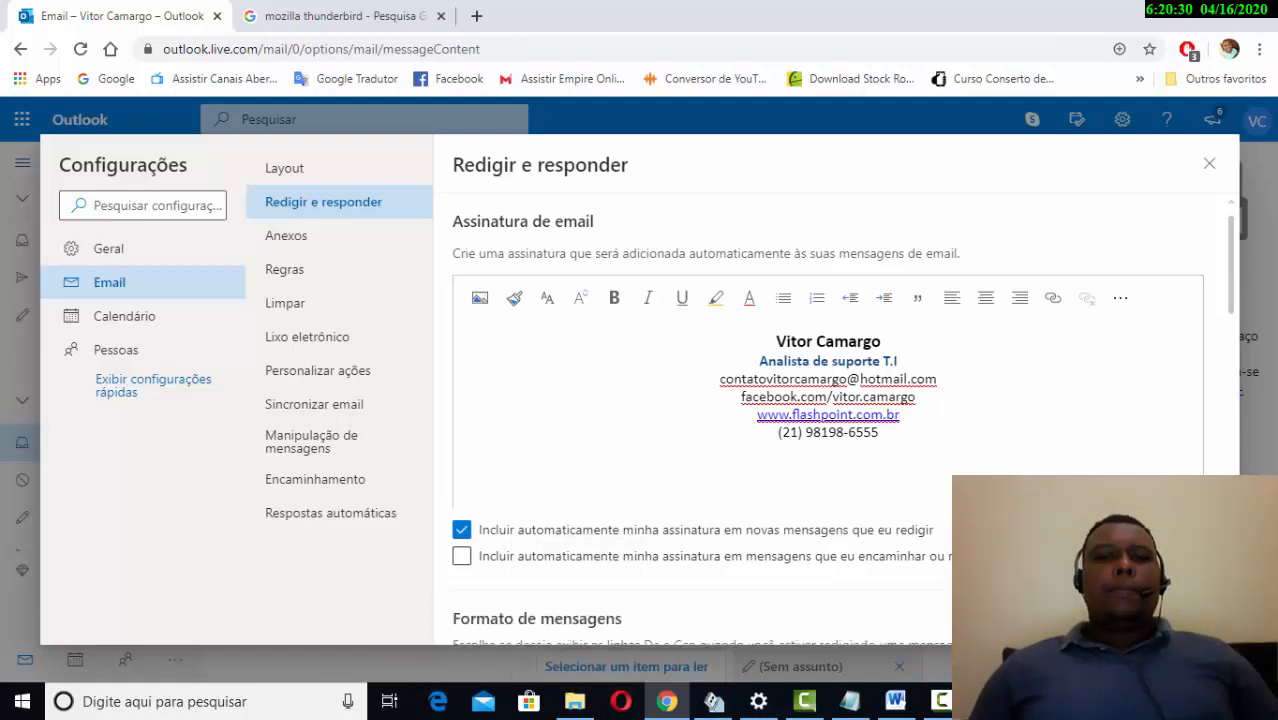
pyautogui.scroll(-3, 936, 398)
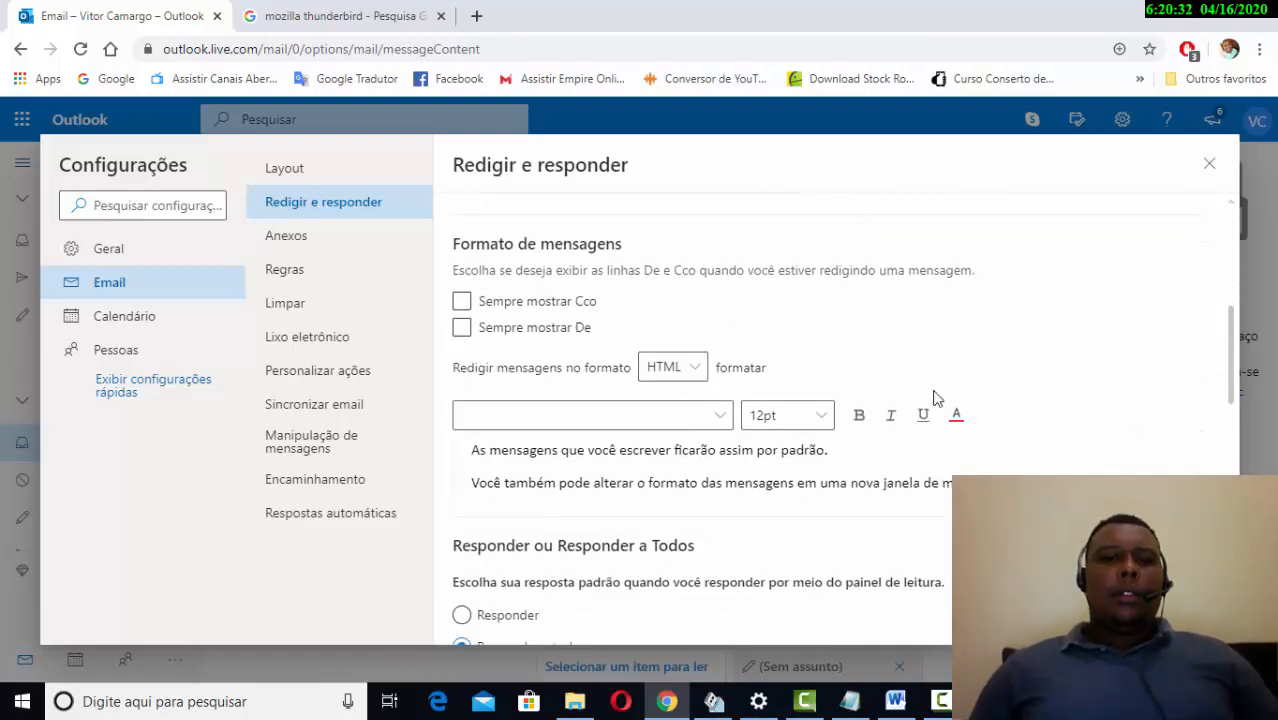
pyautogui.scroll(3, 936, 398)
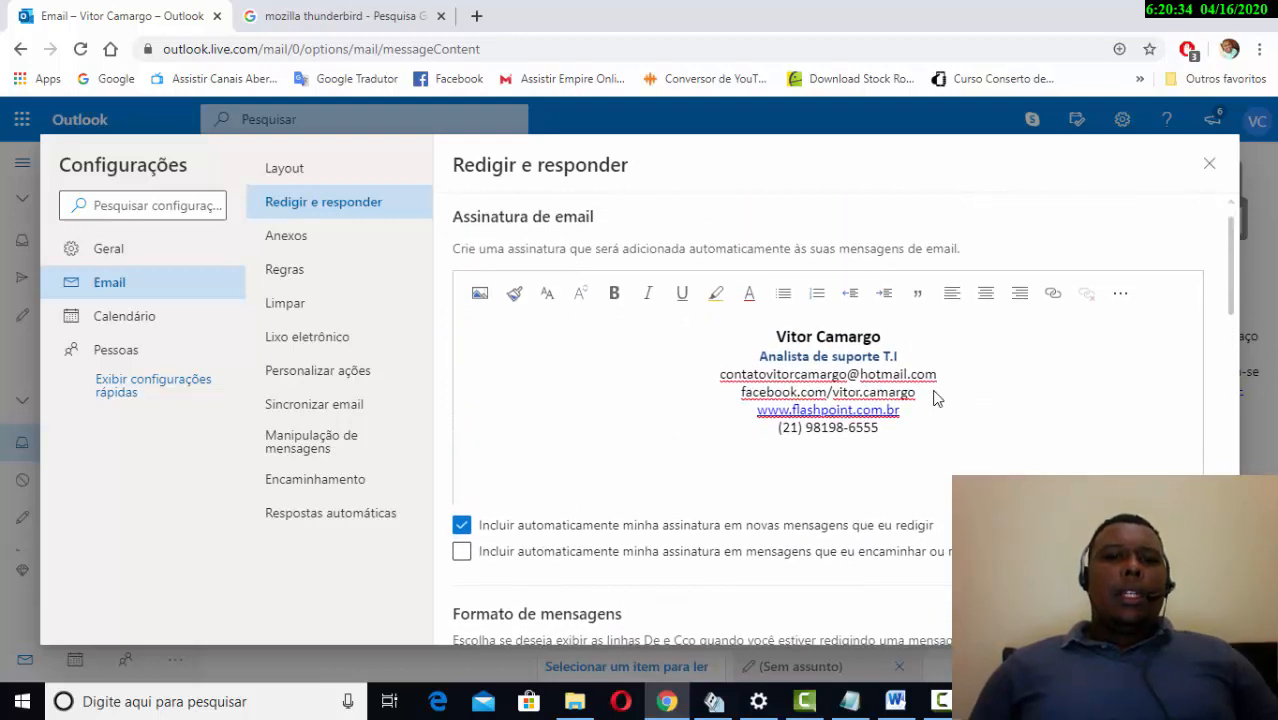
pyautogui.scroll(-8, 936, 398)
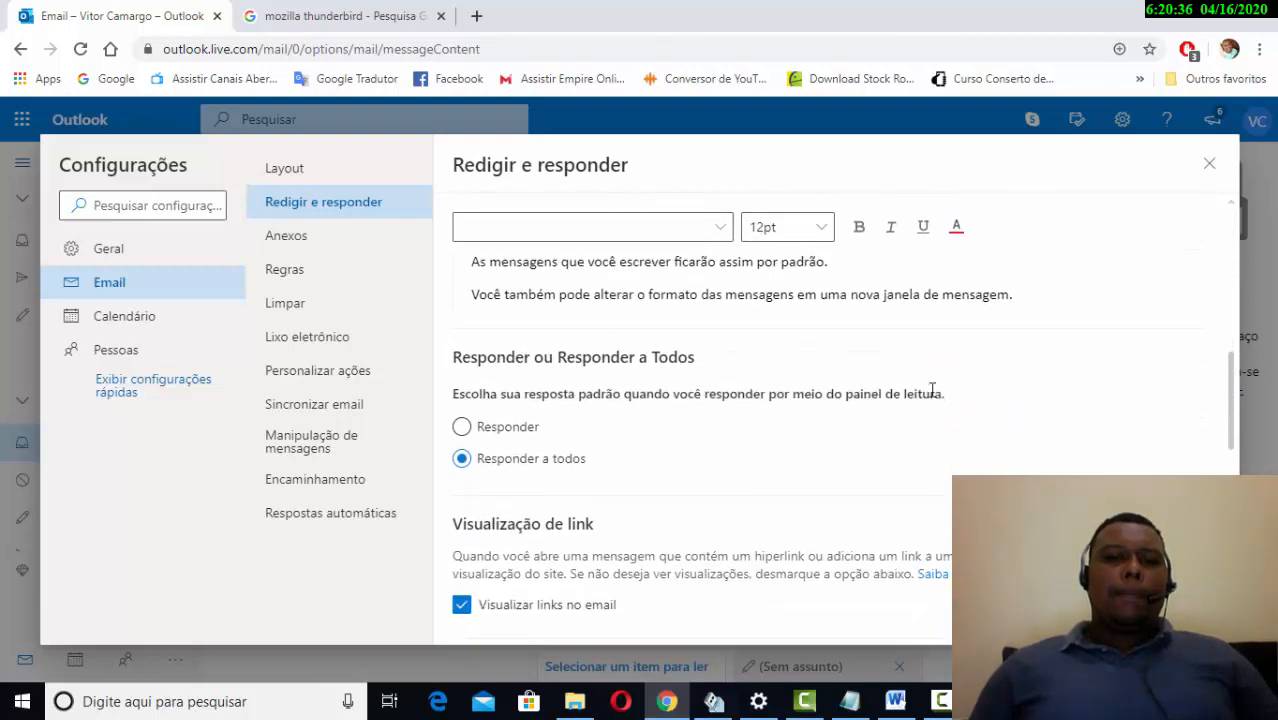
pyautogui.scroll(-2, 932, 390)
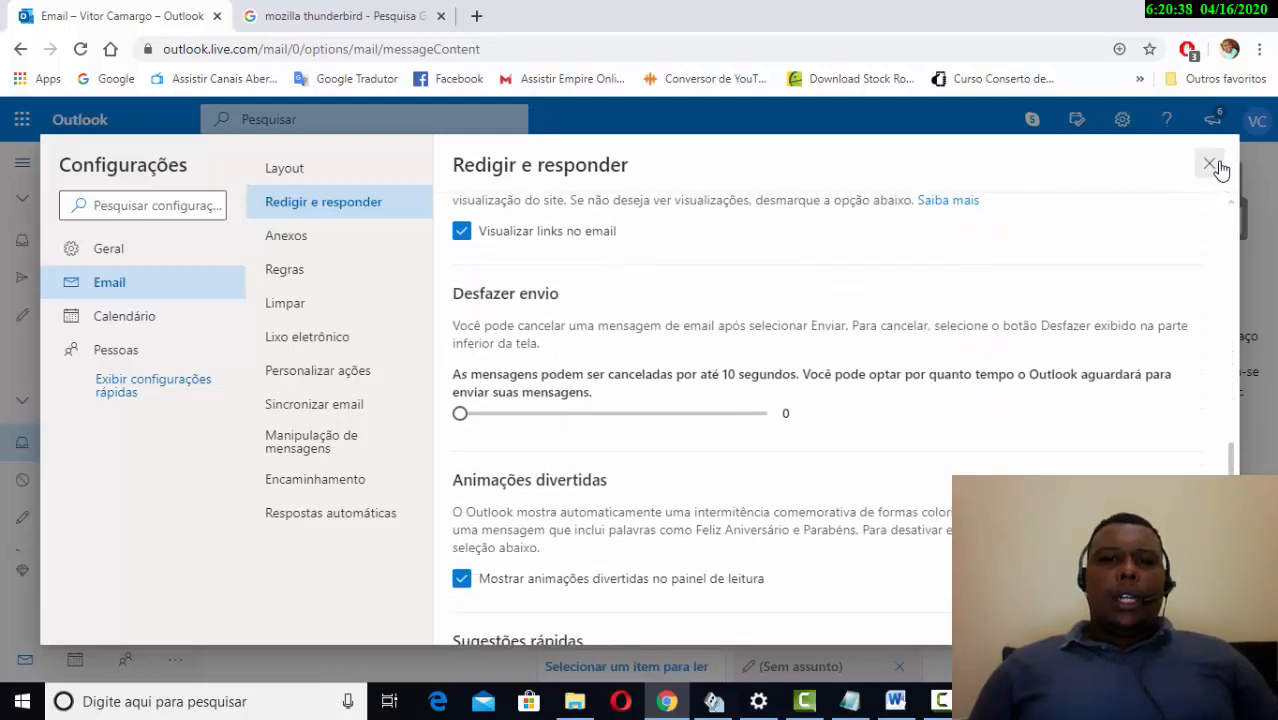
pyautogui.click(1210, 164)
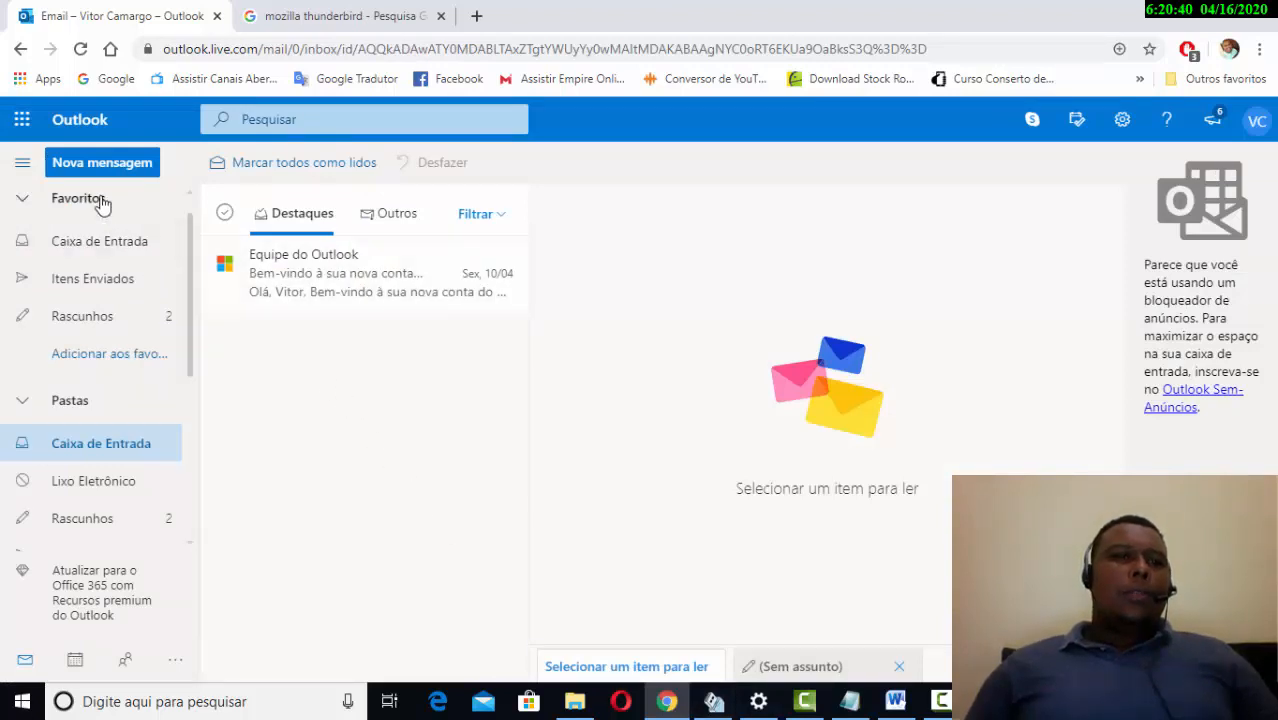
# - Open a new message and check the auto-inserted signature at the top of the body
pyautogui.click(126, 164)
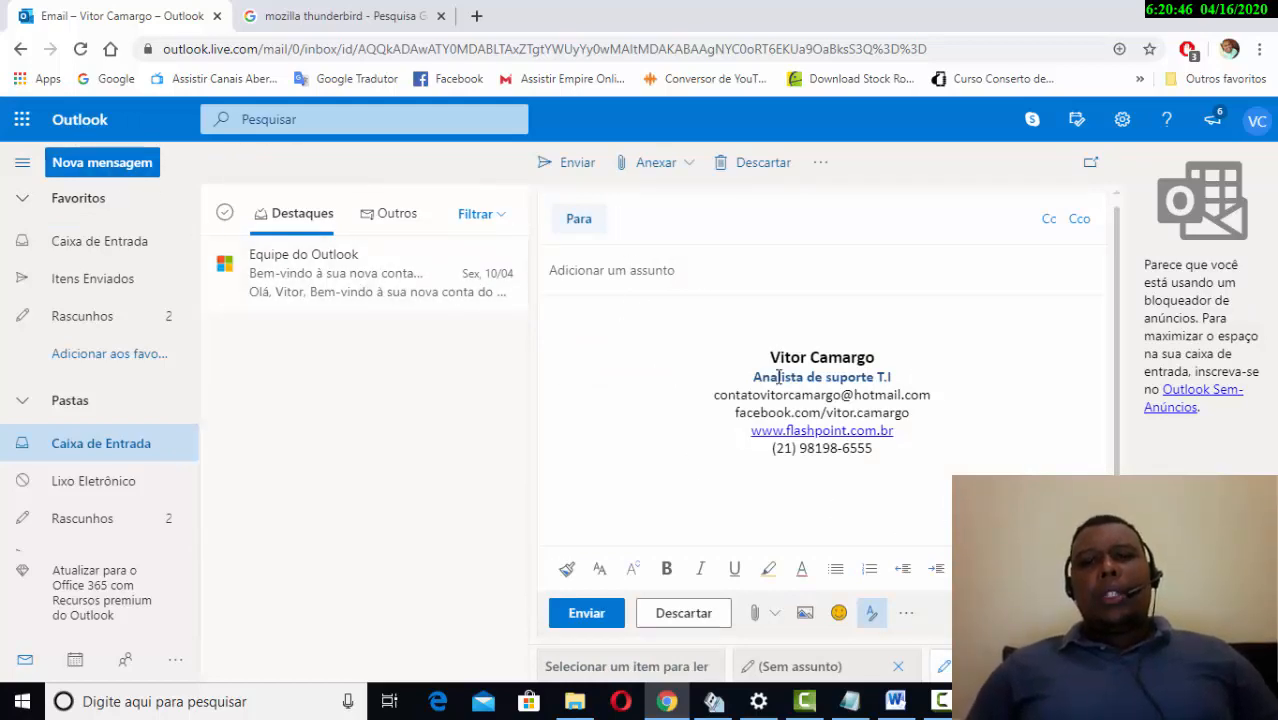
pyautogui.click(759, 323)
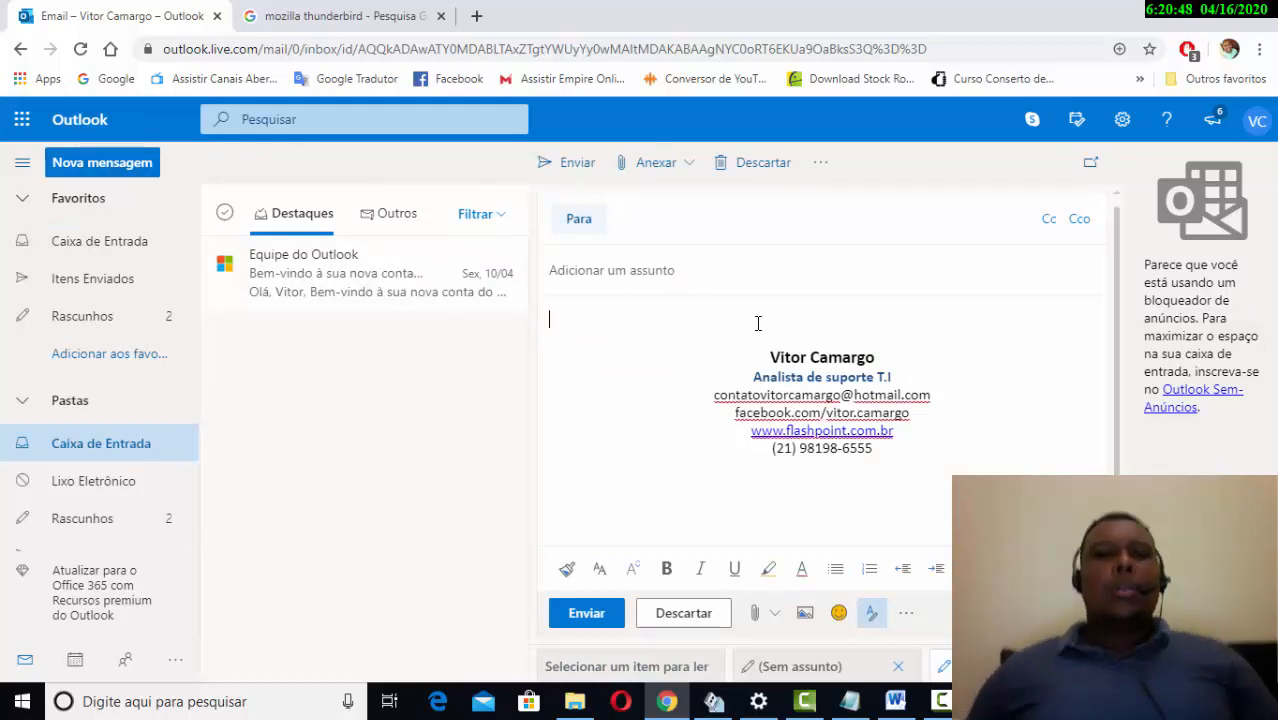